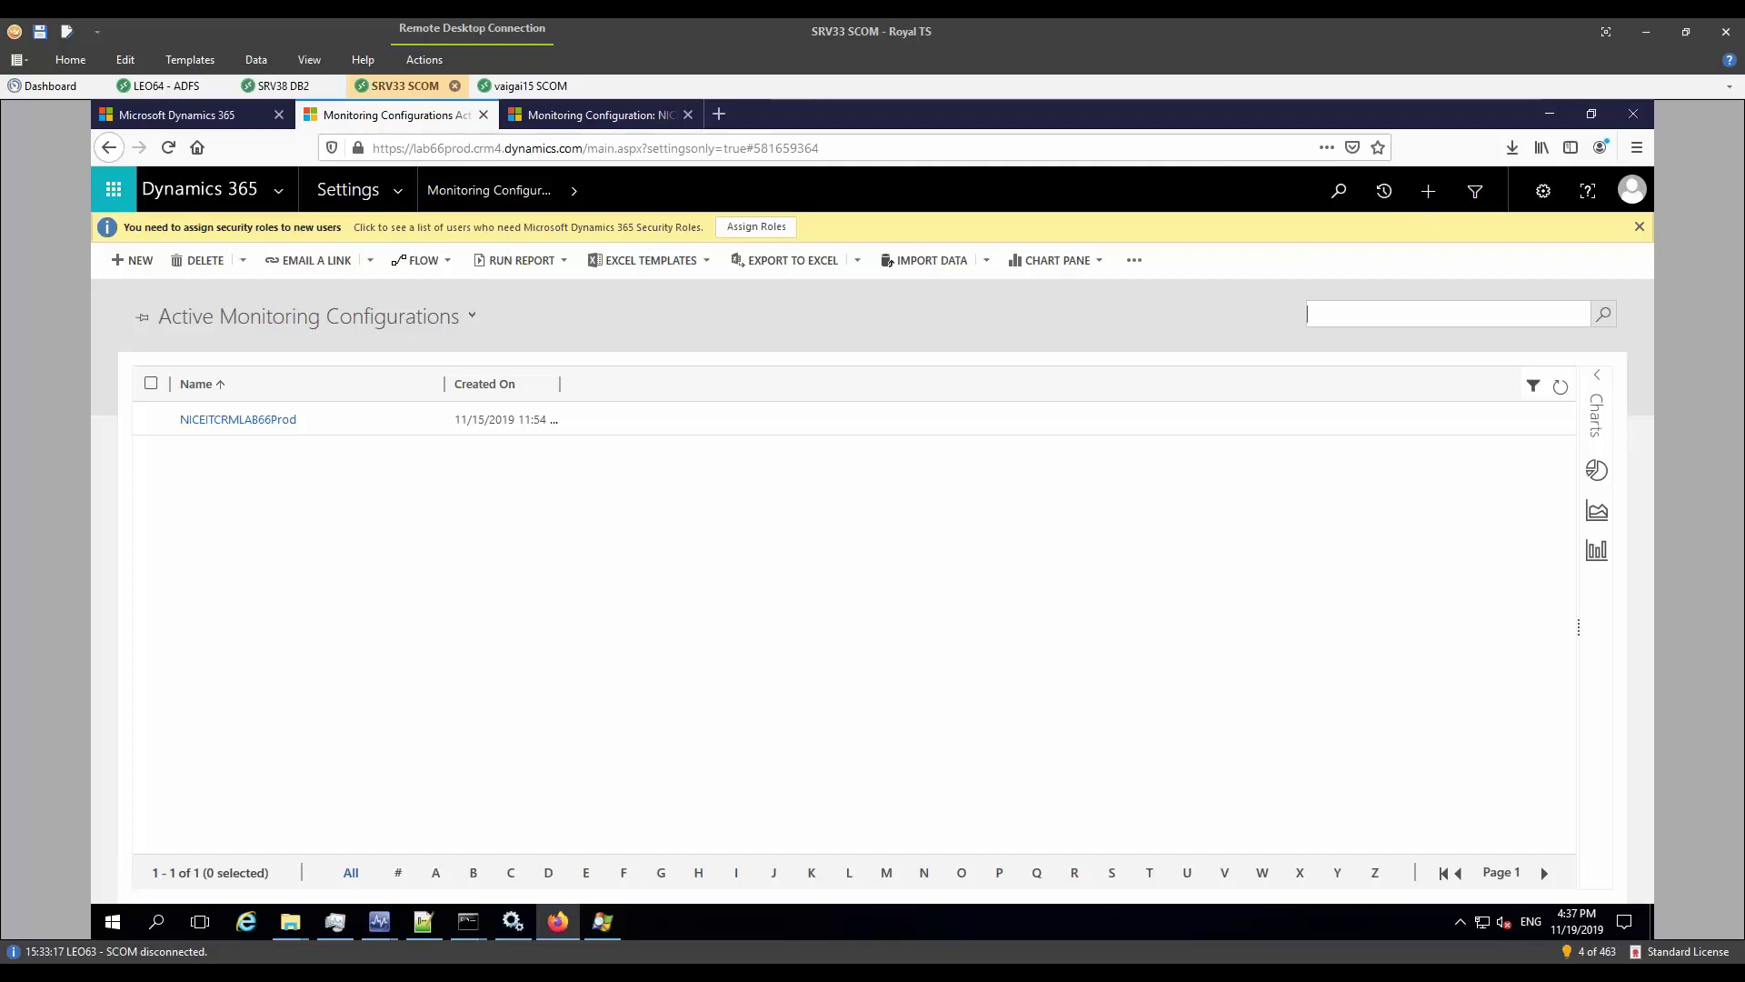
click(478, 448)
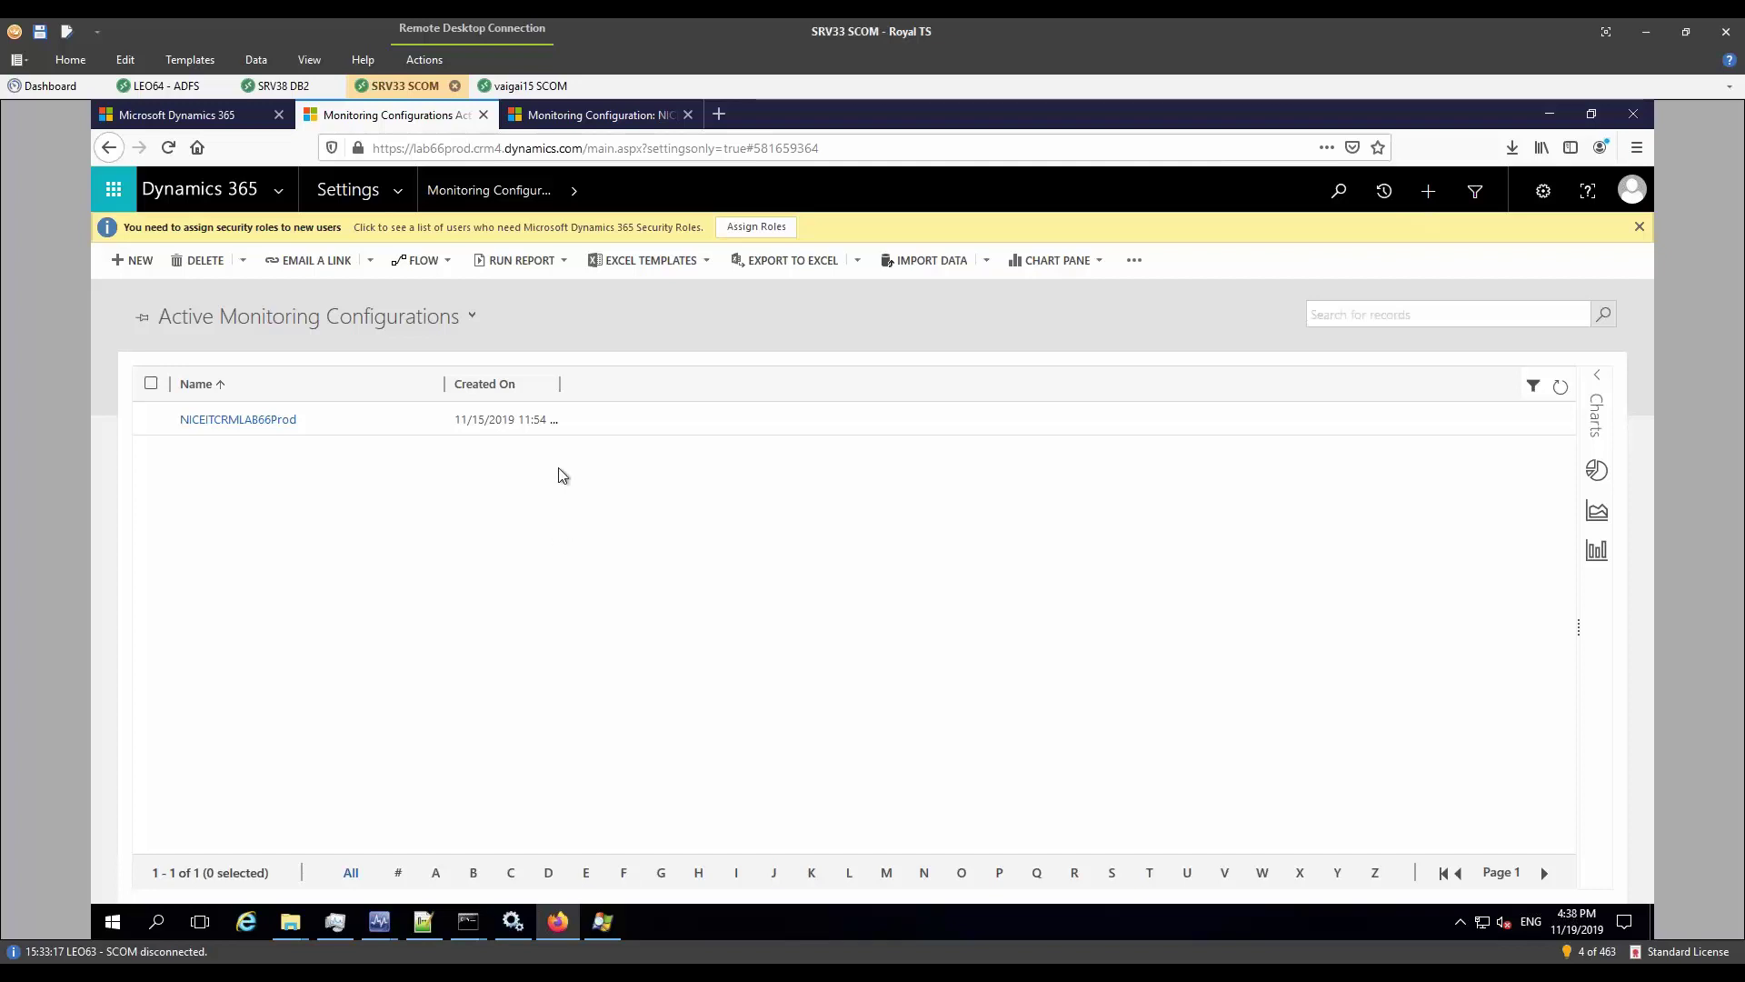
click(378, 427)
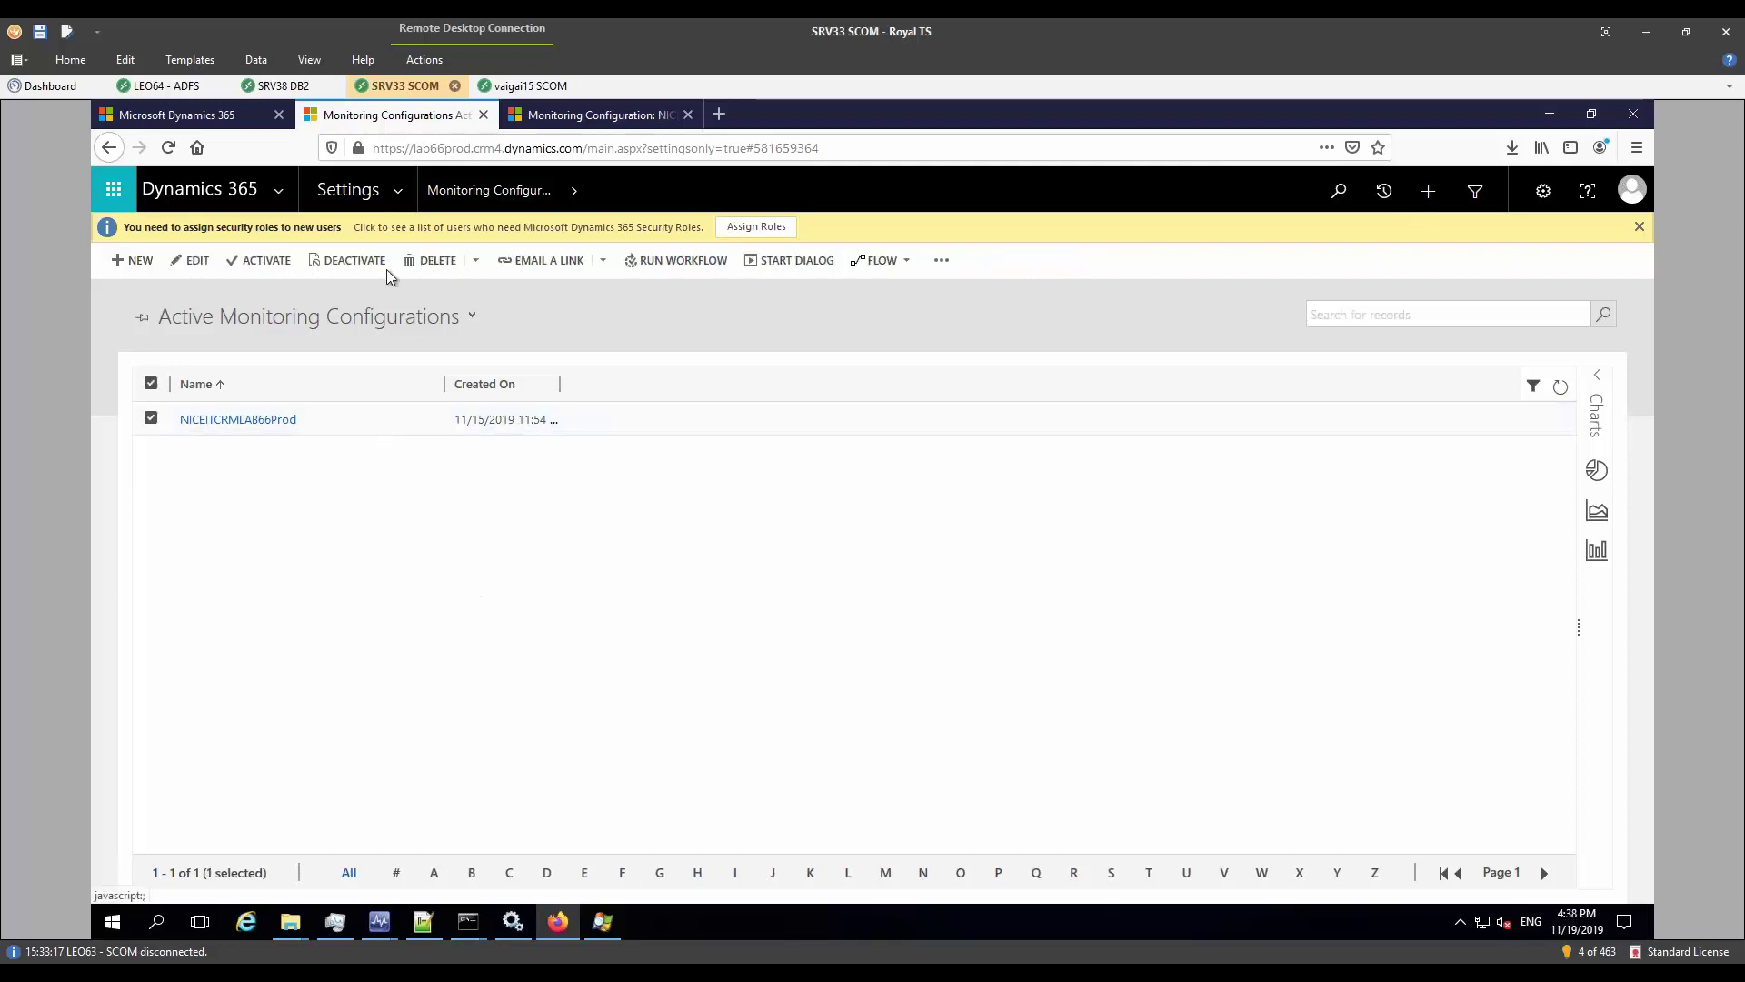
click(398, 191)
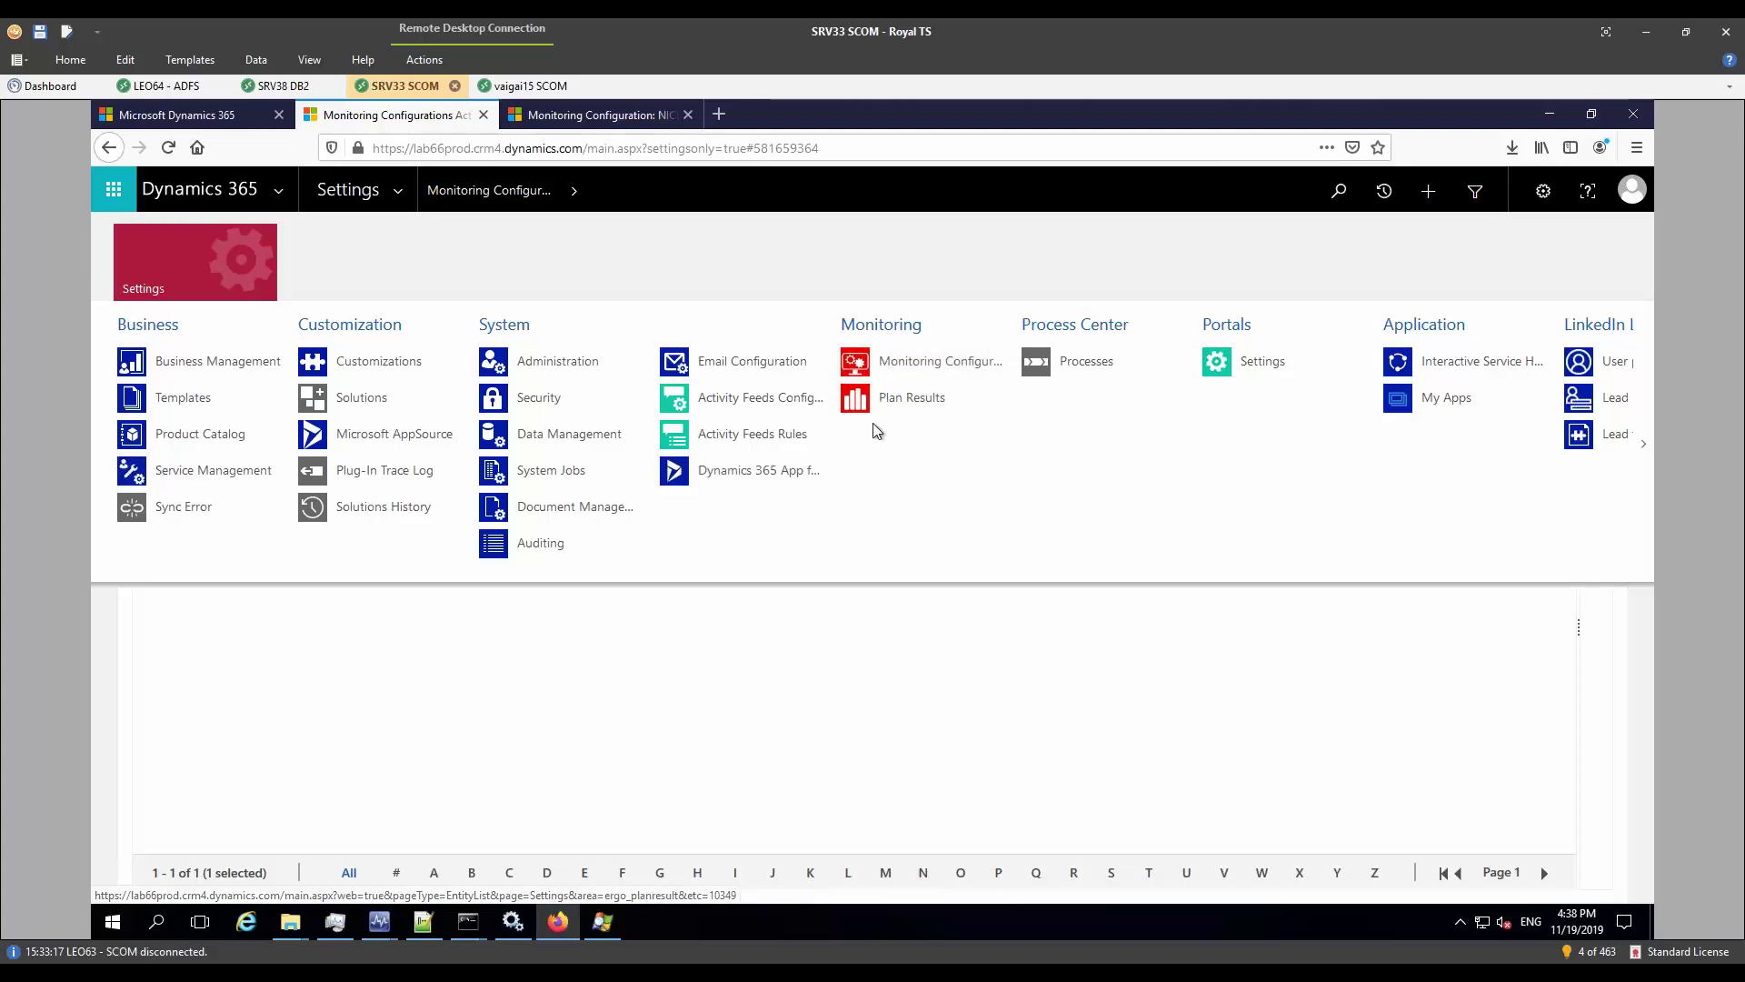
click(820, 634)
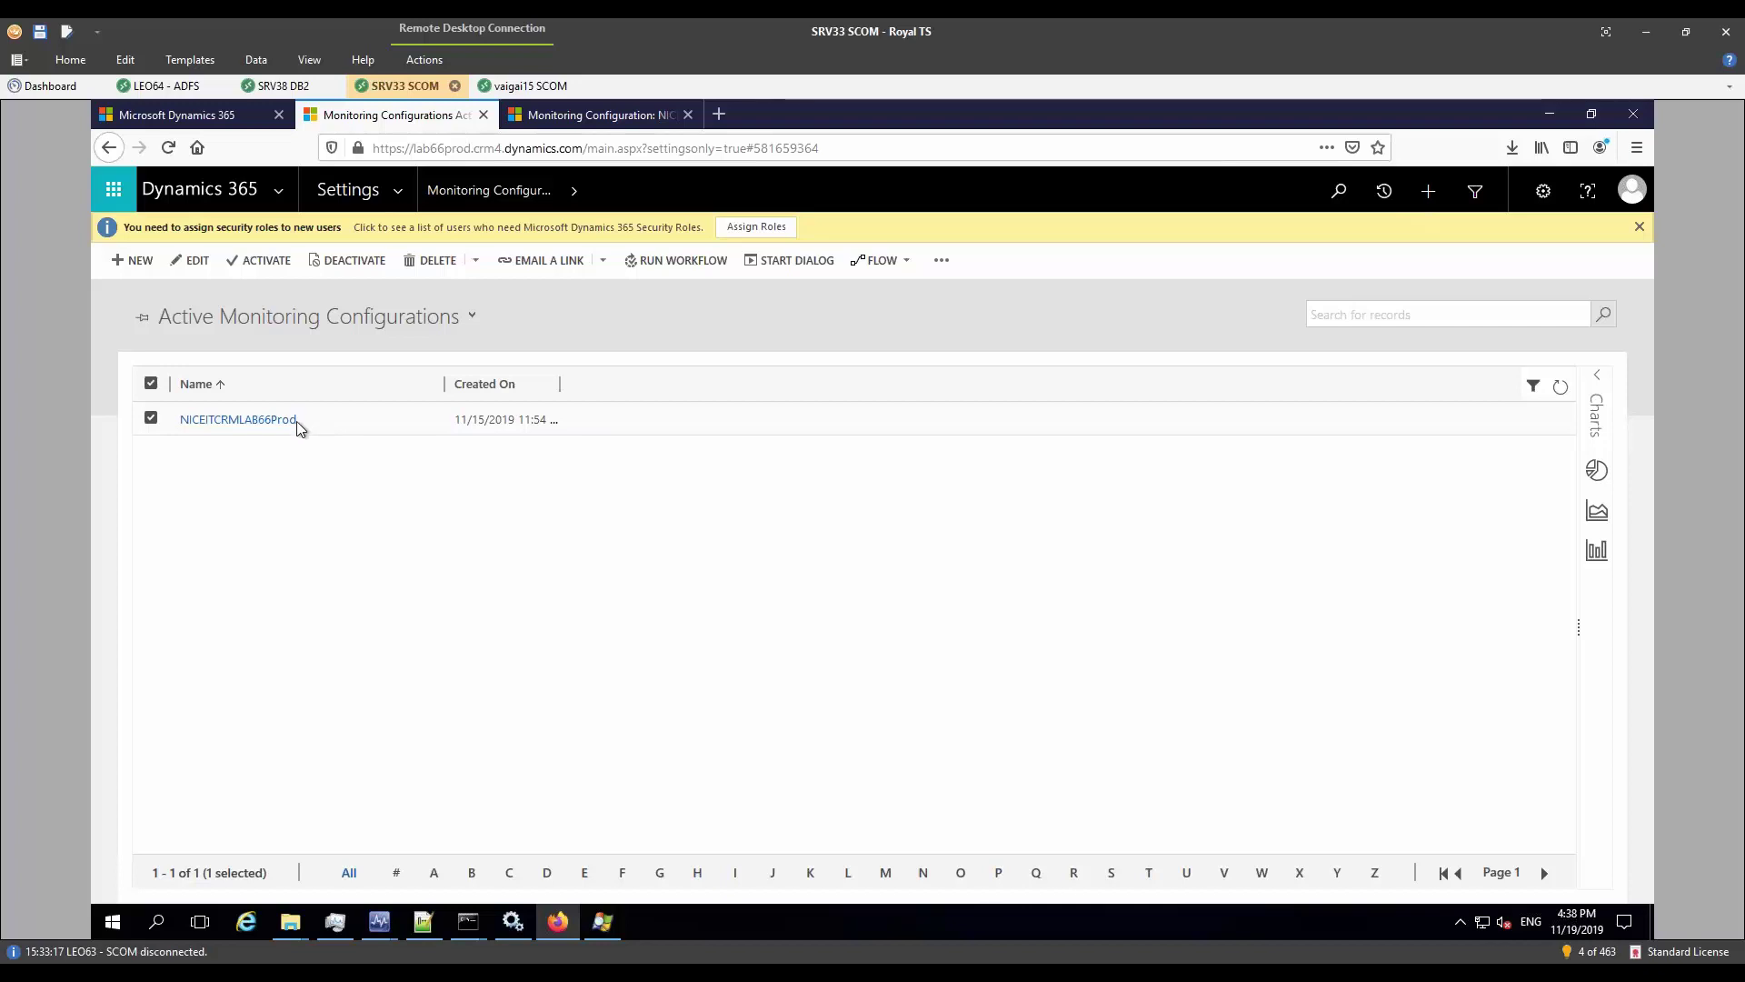
Step: Open the NICEITCRMLAB66Prod monitoring configuration and inspect its plans, including the Duty Built Account Health plan entry
click(266, 421)
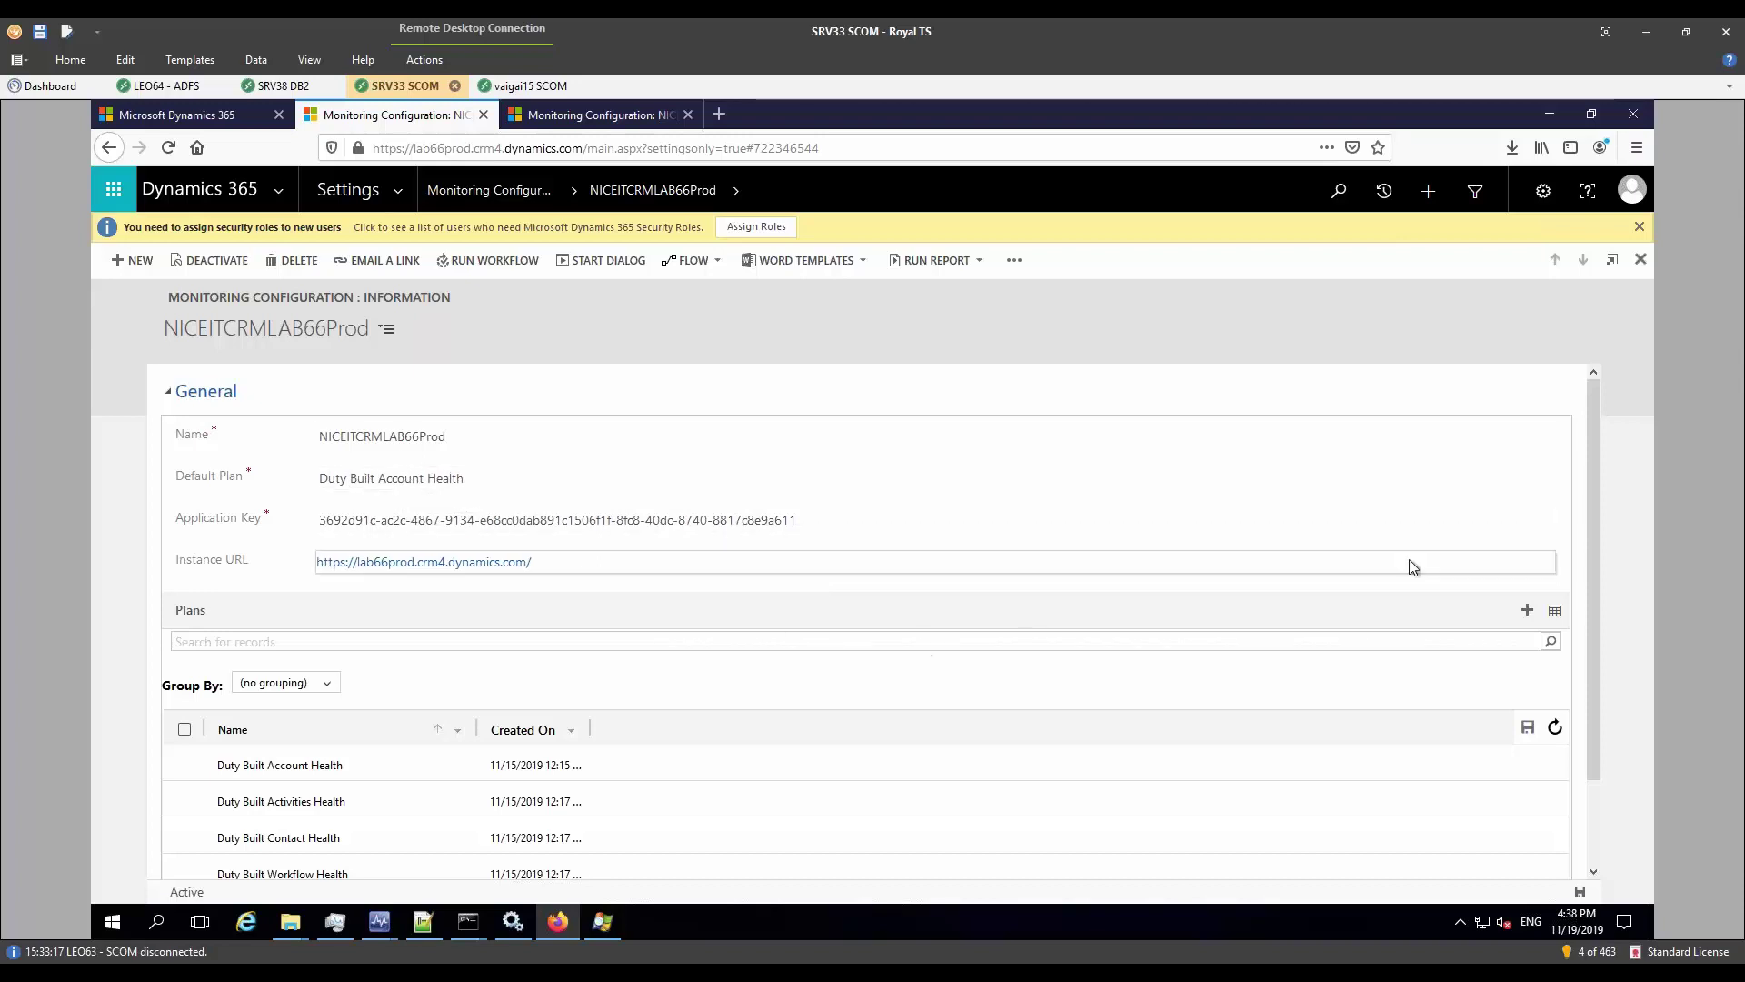
drag(1594, 495, 1597, 547)
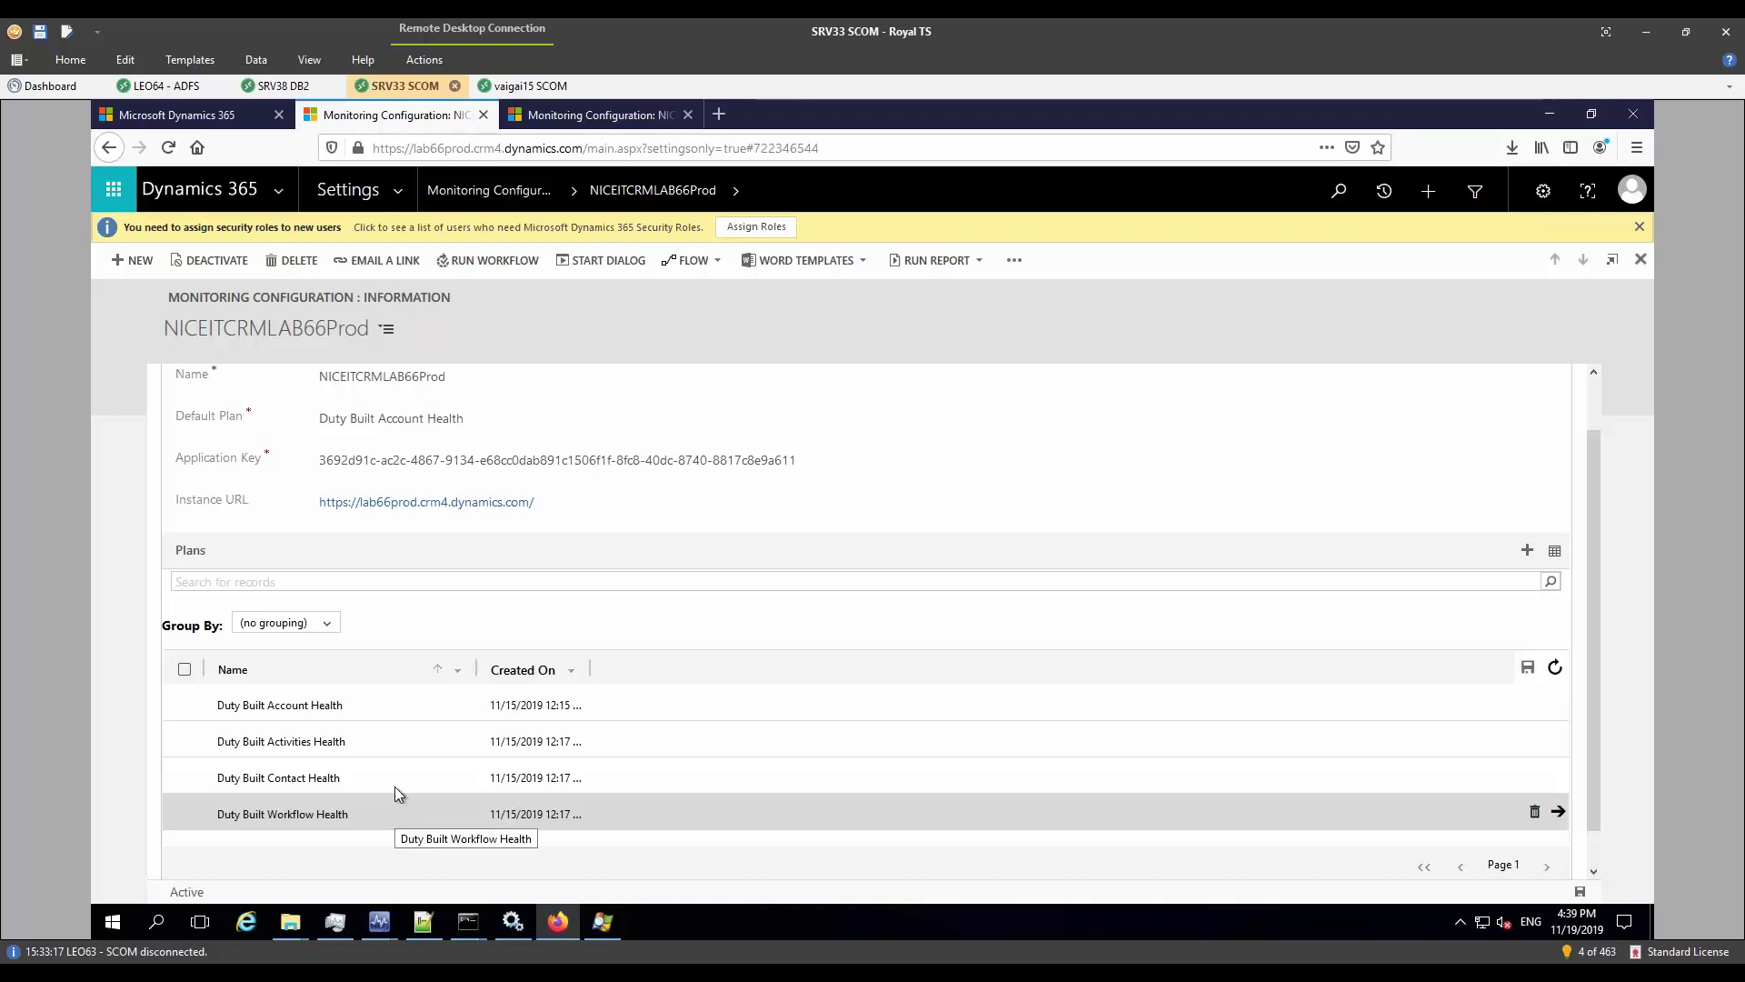
click(385, 700)
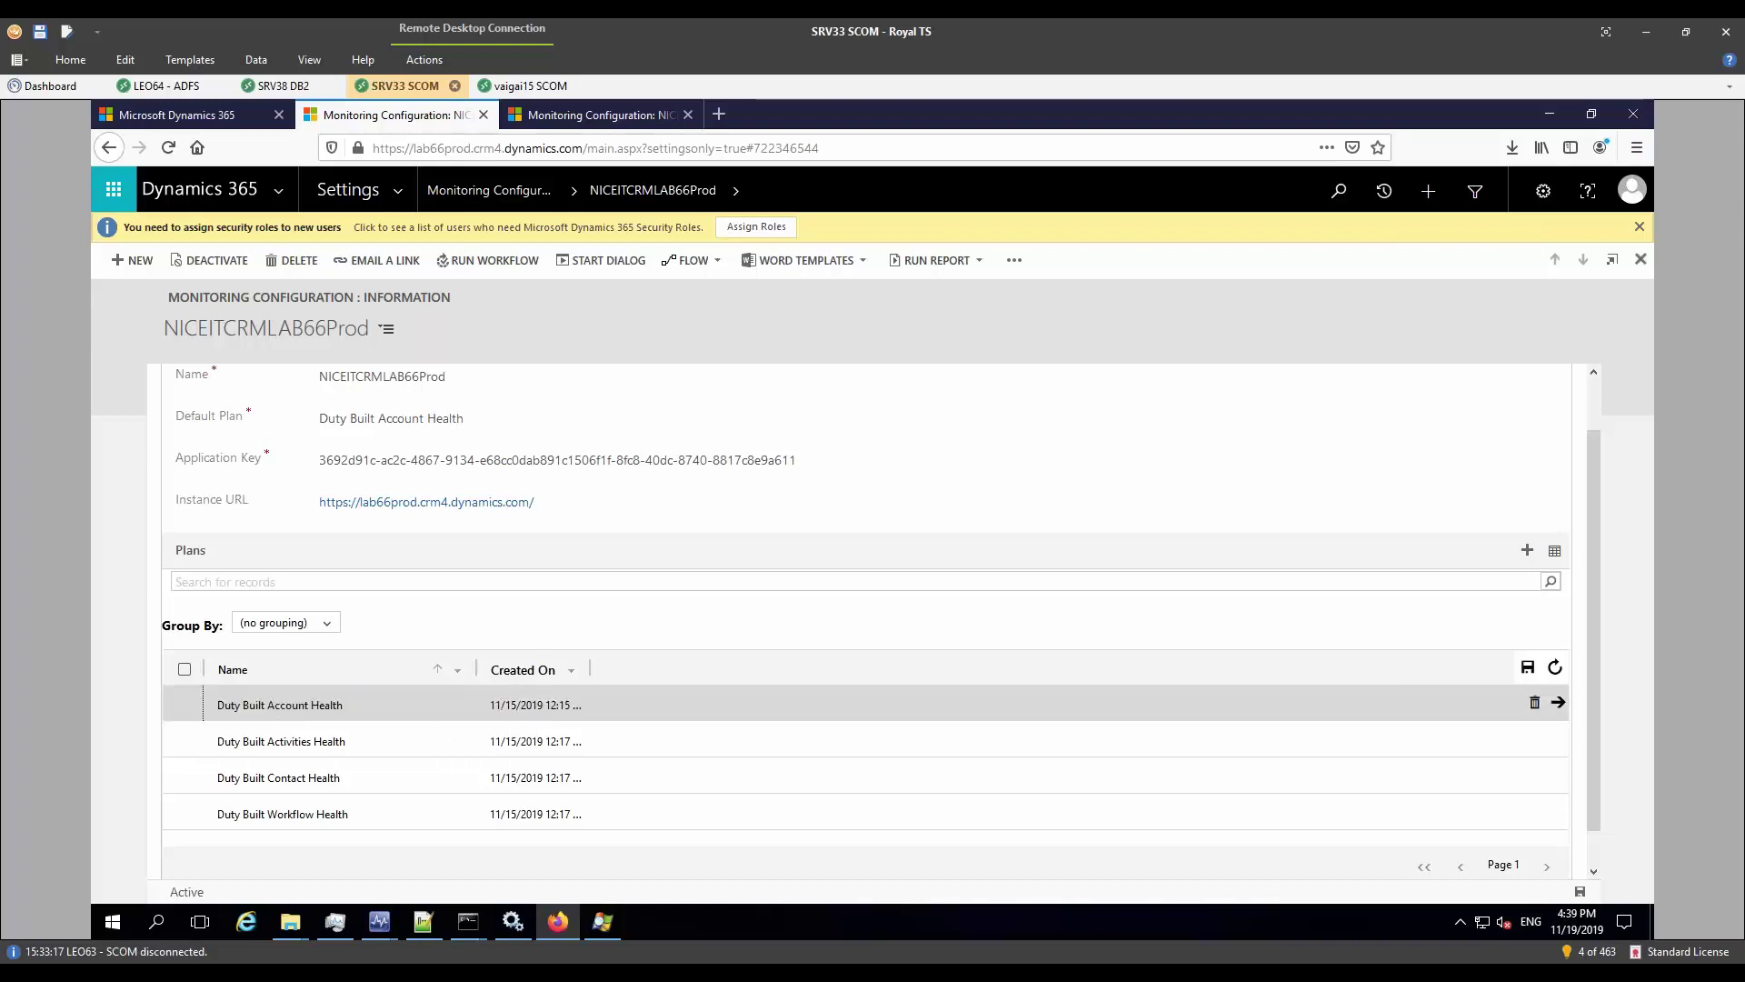
double_click(386, 700)
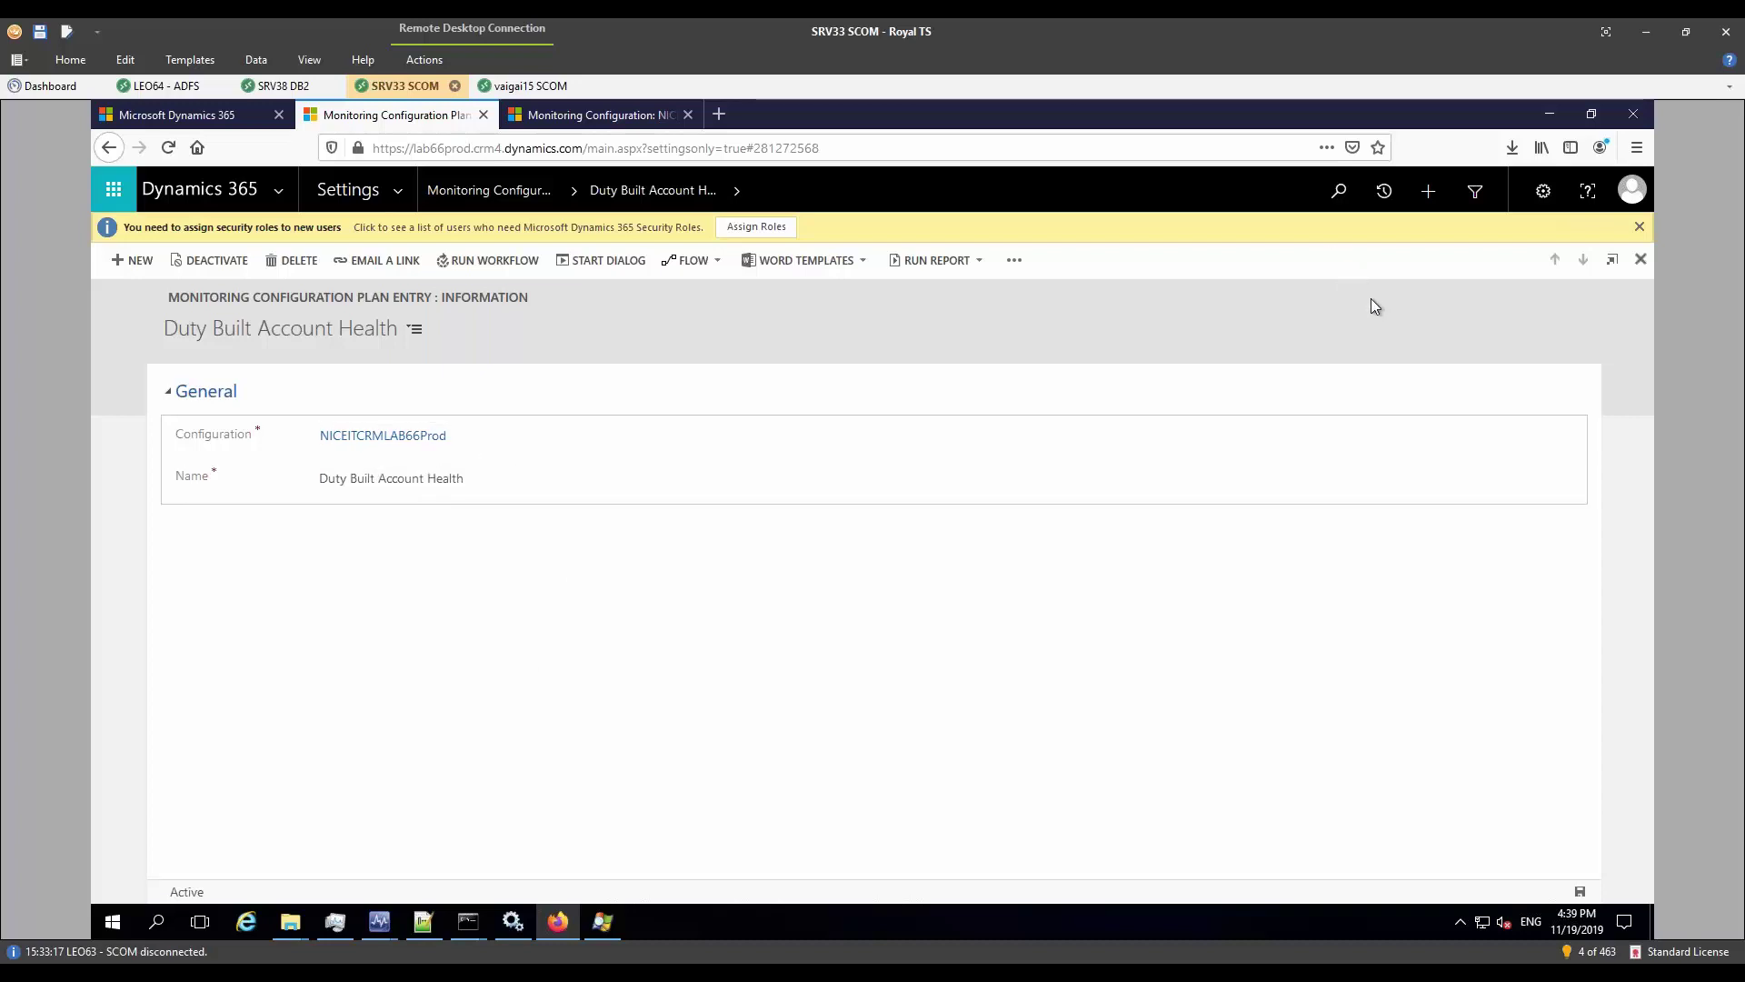
click(1641, 259)
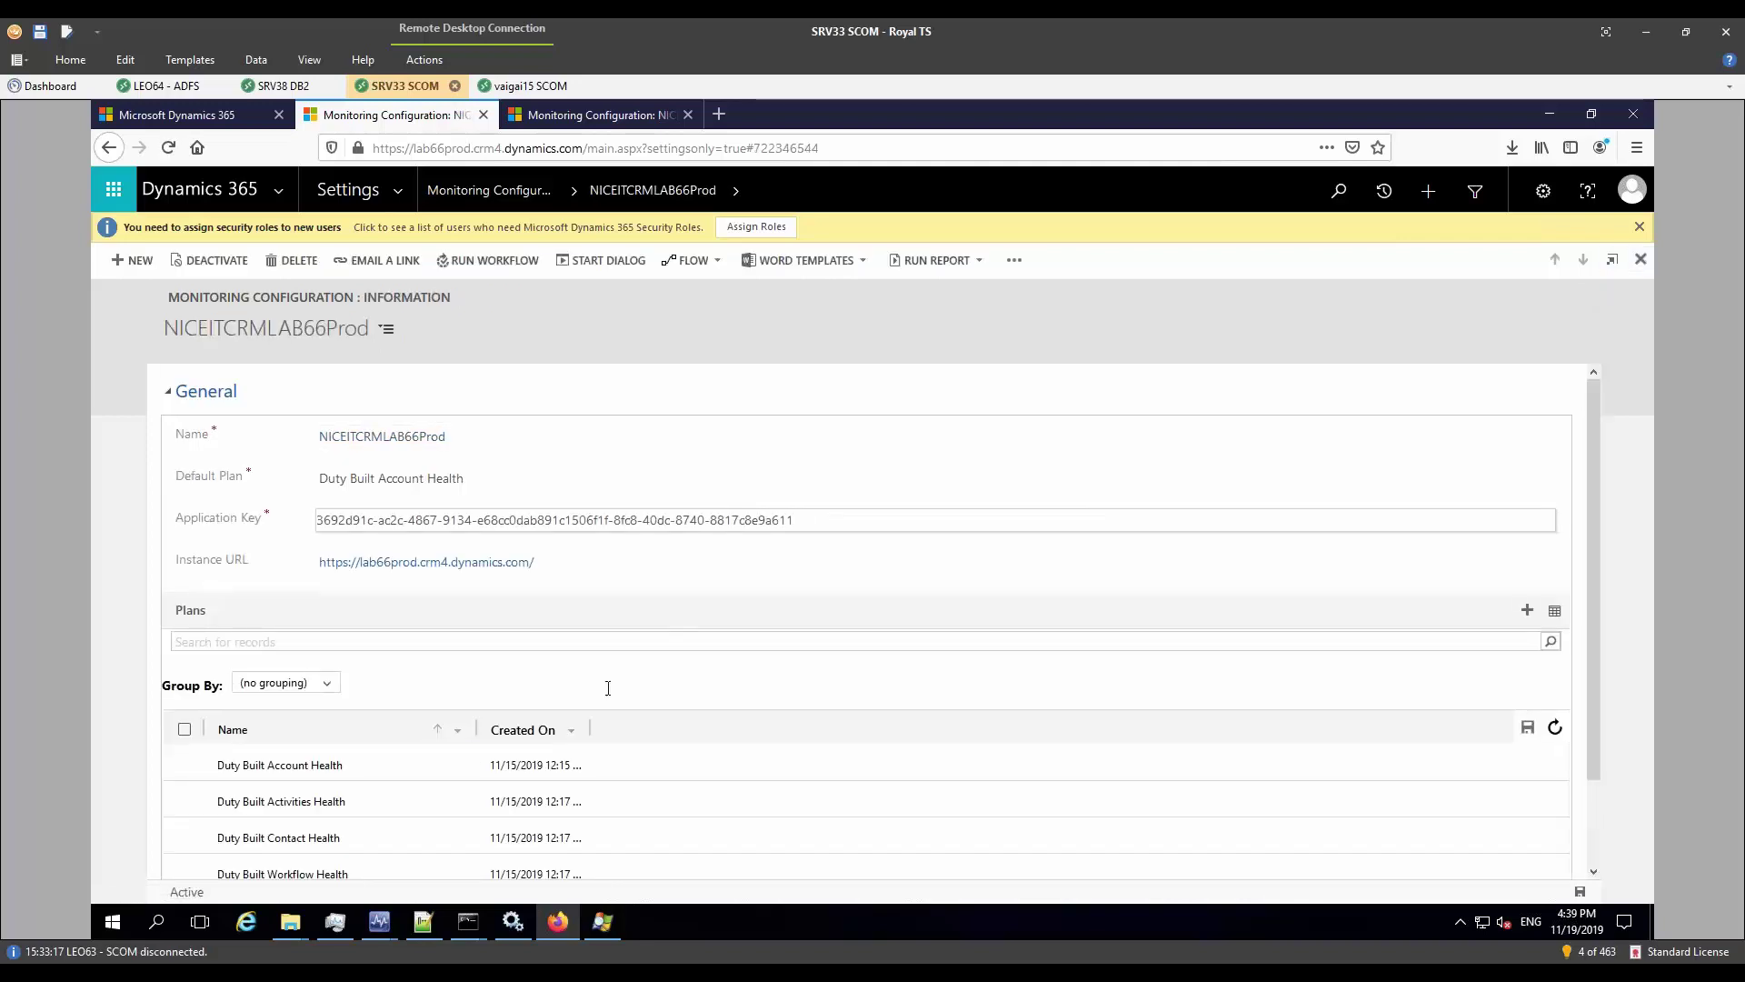
scroll(458, 744, down, 2)
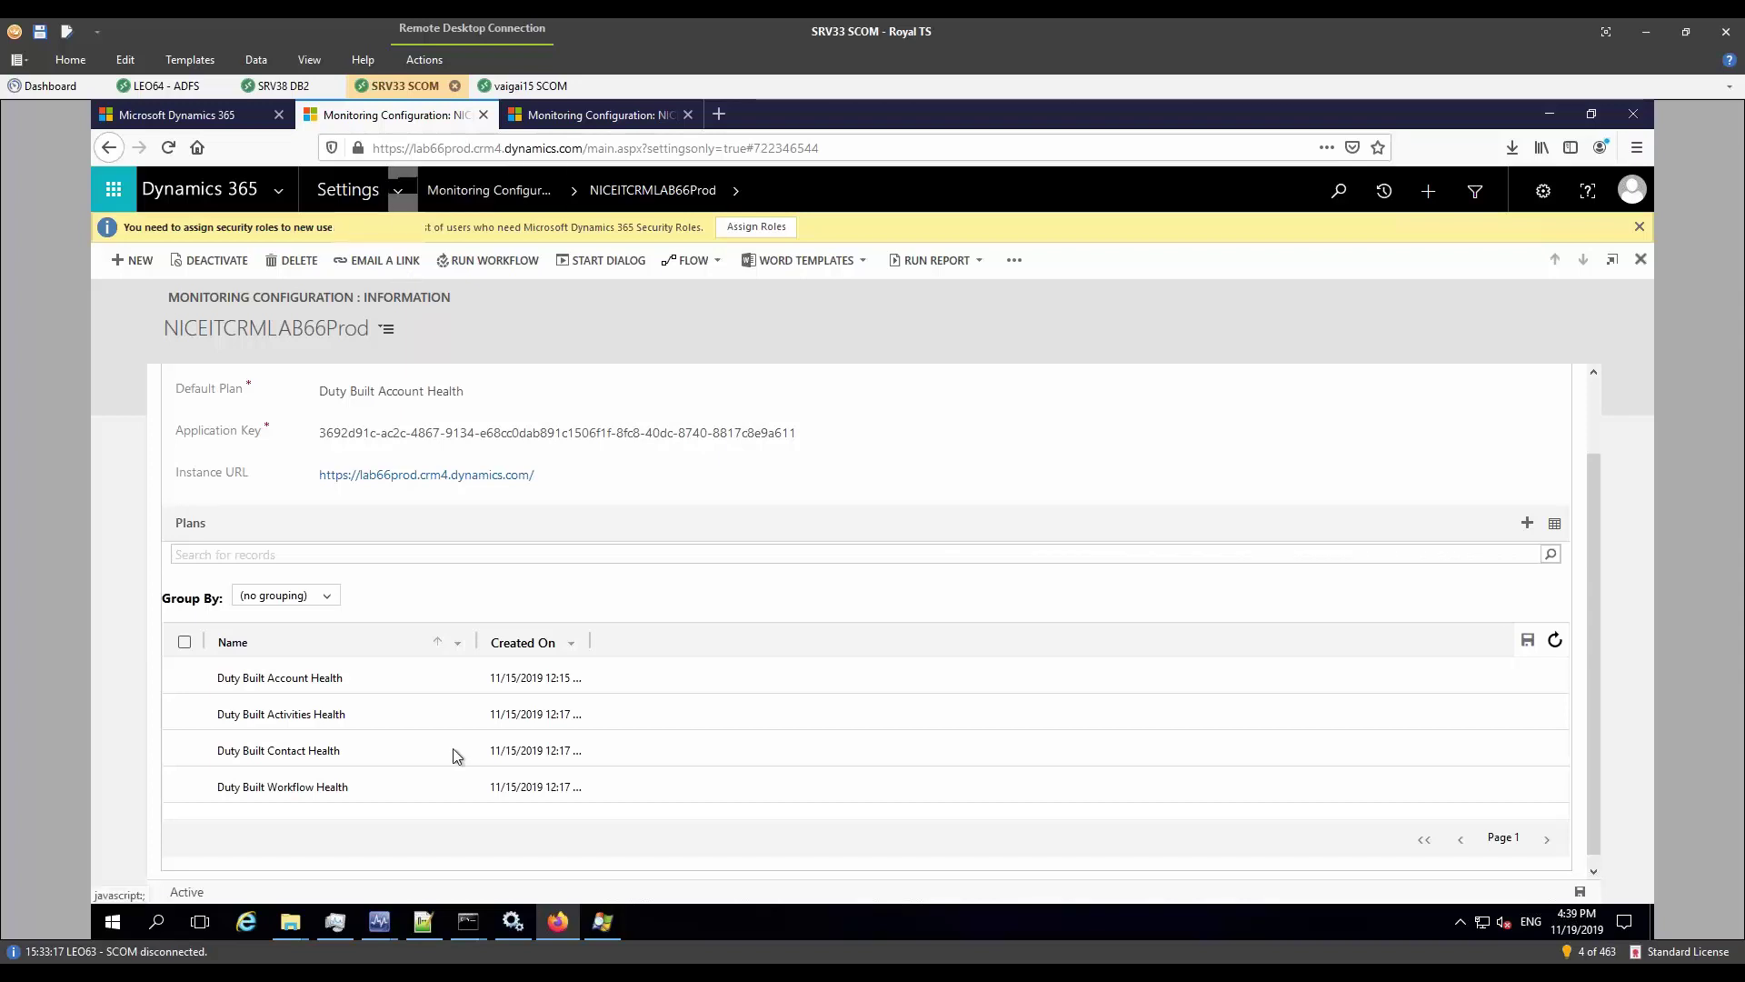
scroll(416, 613, up, 1)
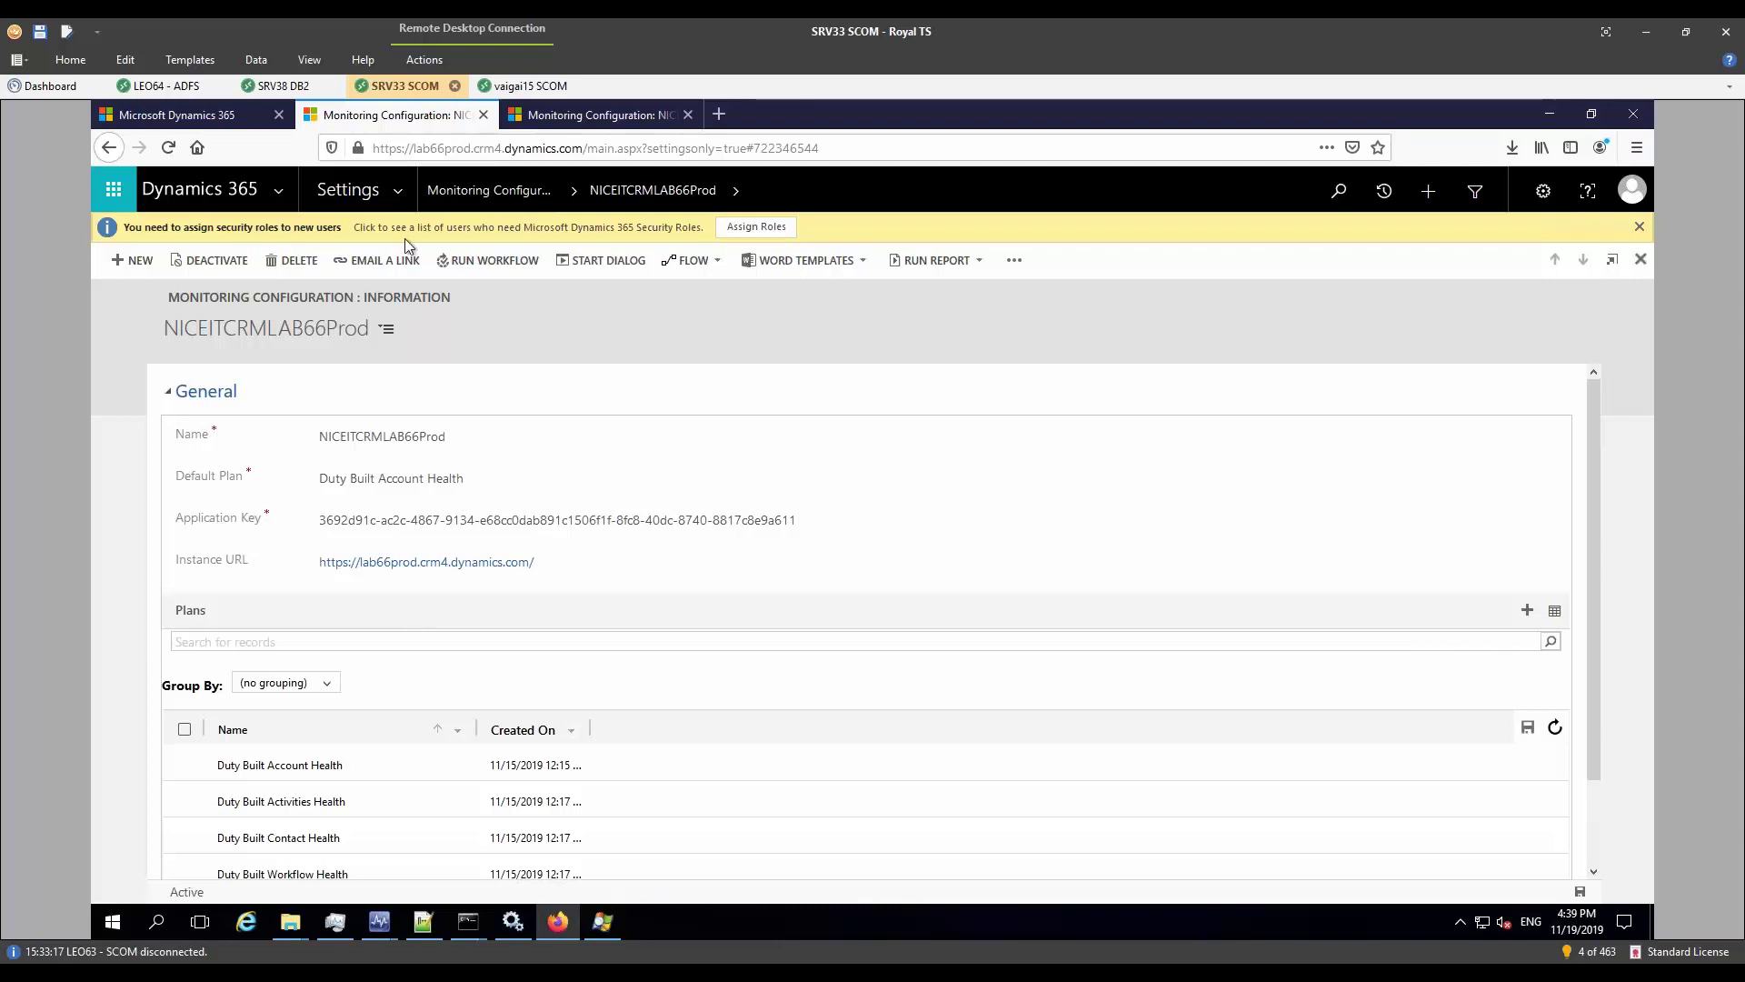
Step: Go to the monitoring Plan Results and open a failed Duty Built Account Health result from 11/19/2019 4:38 PM
click(397, 190)
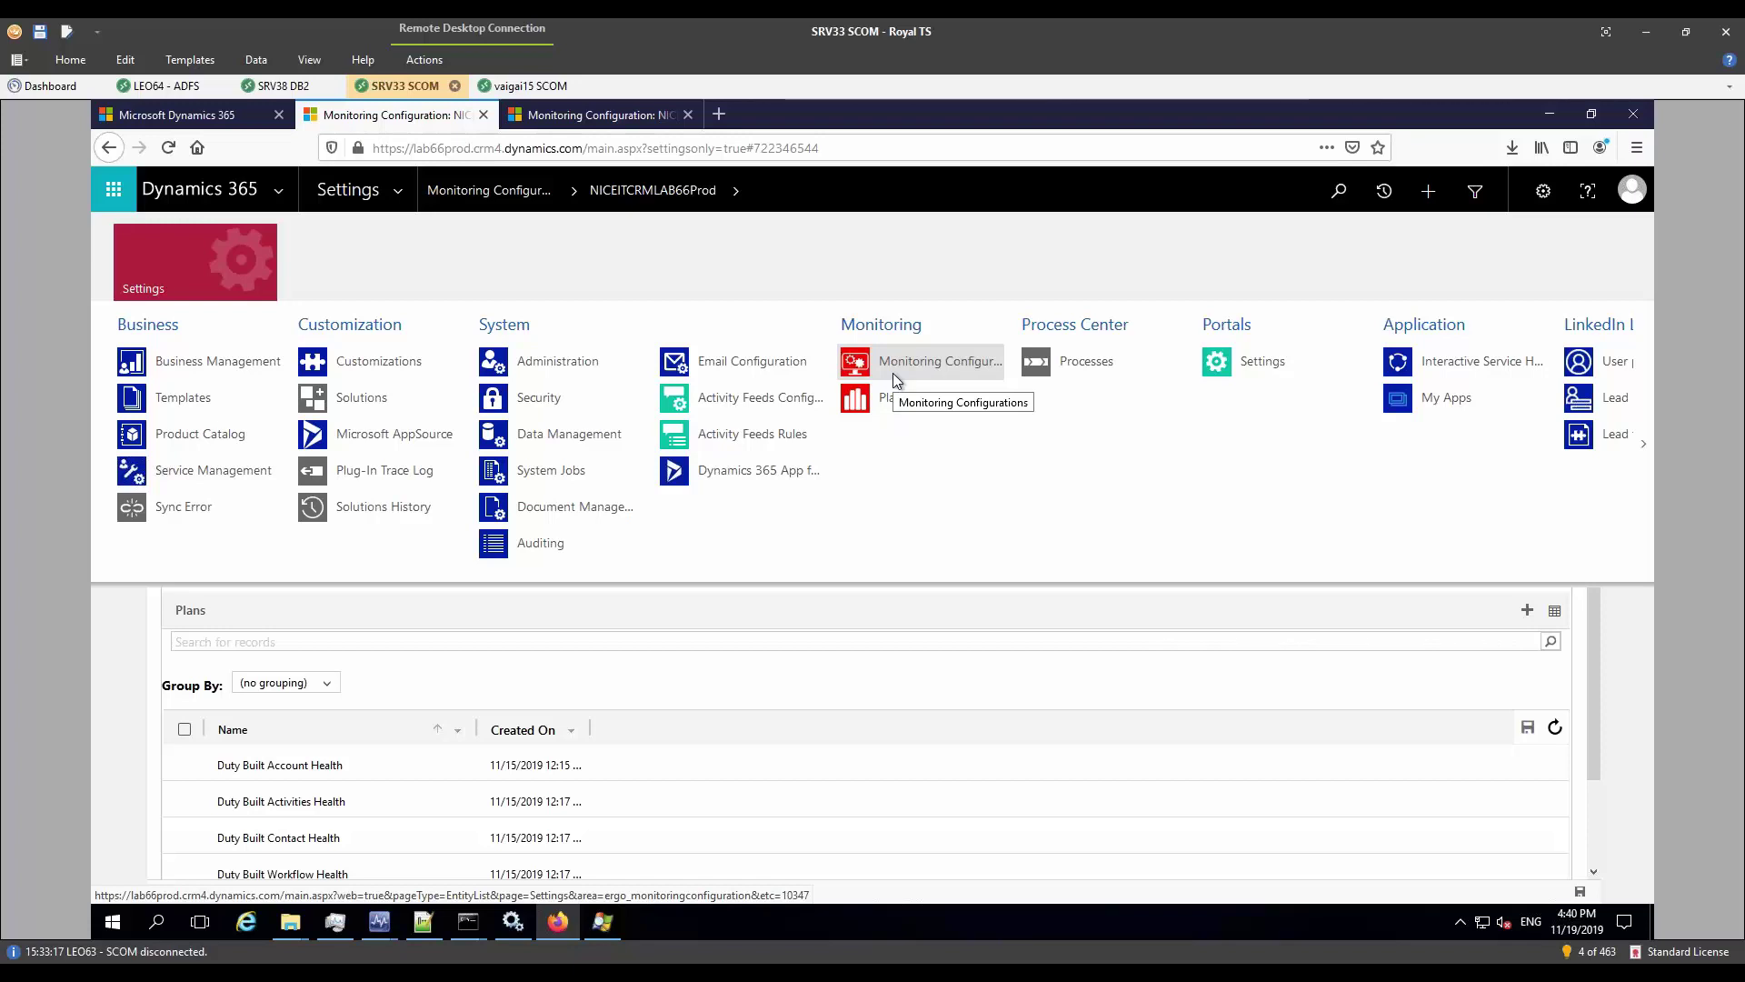
click(899, 403)
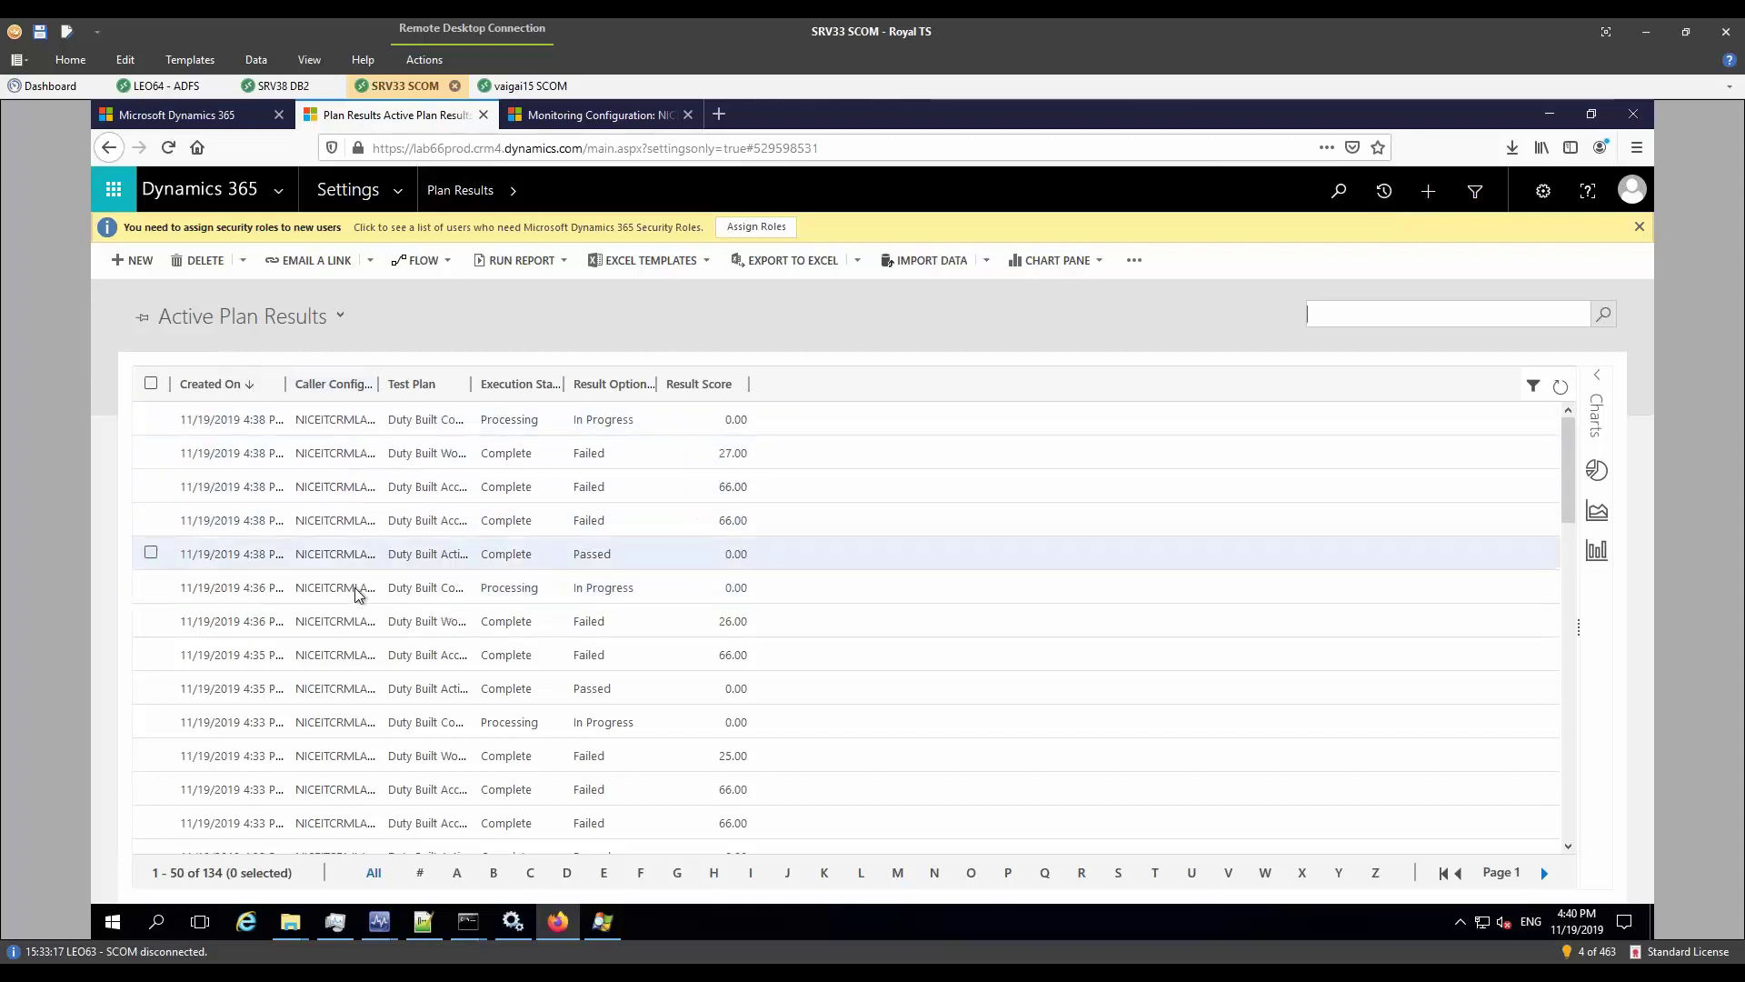
click(344, 523)
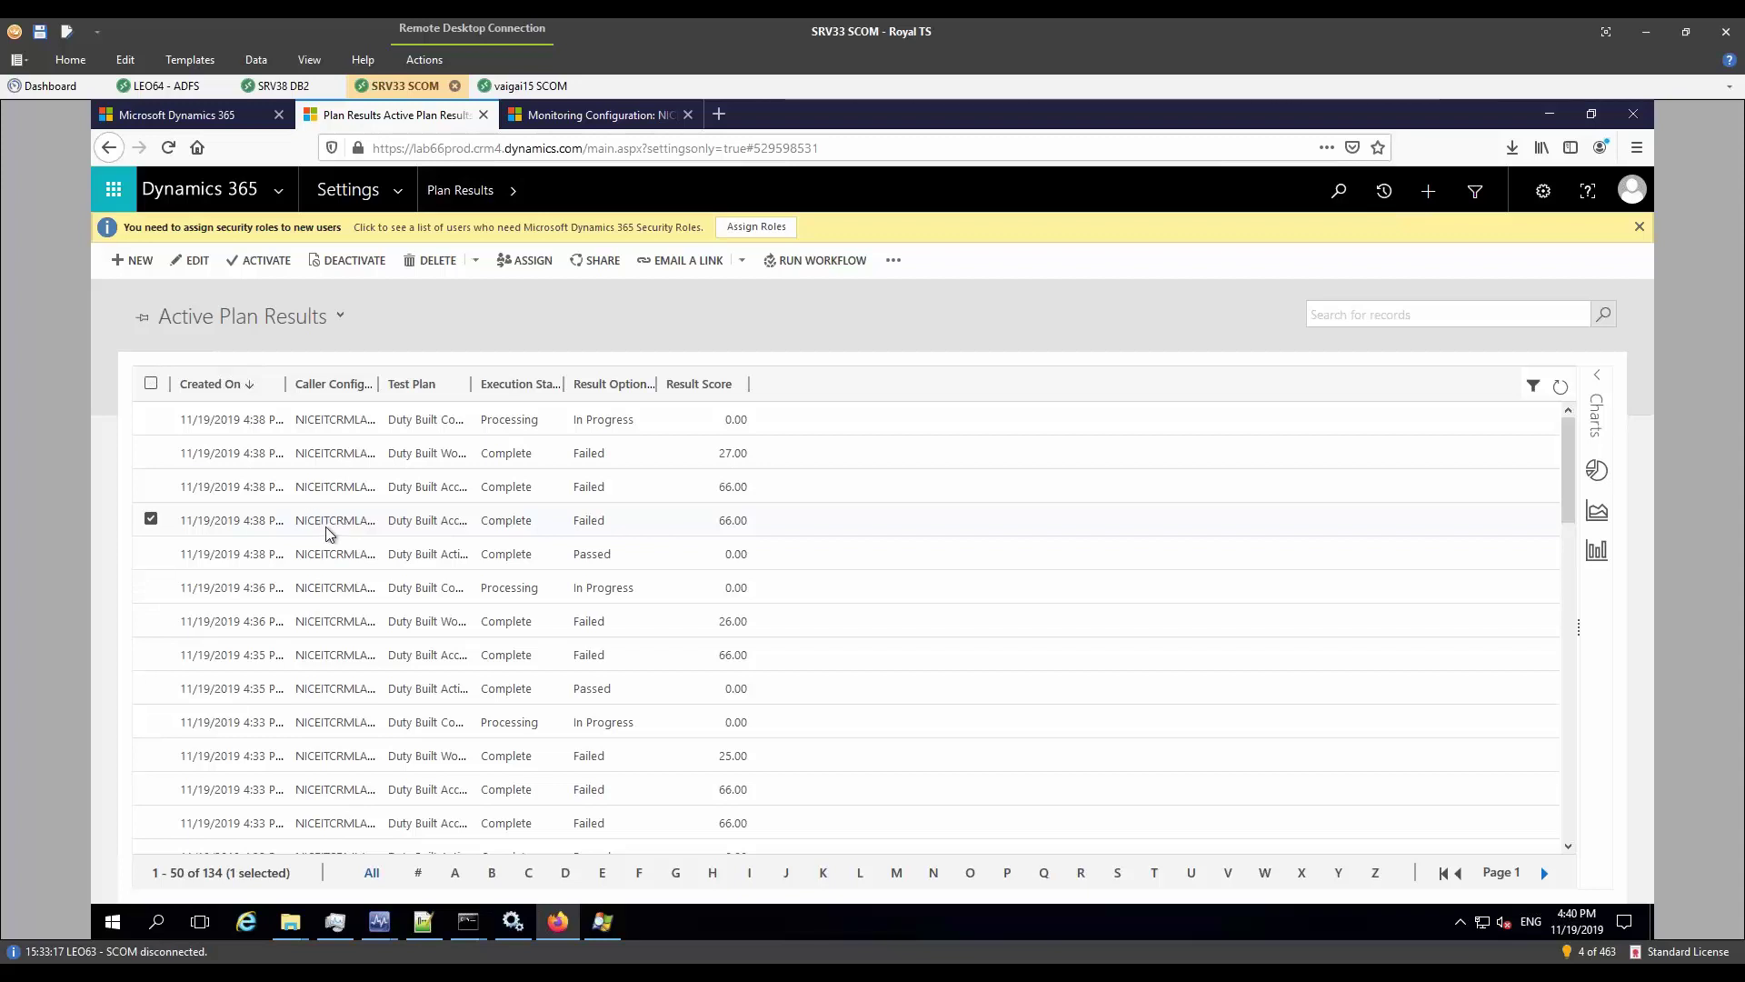
double_click(331, 526)
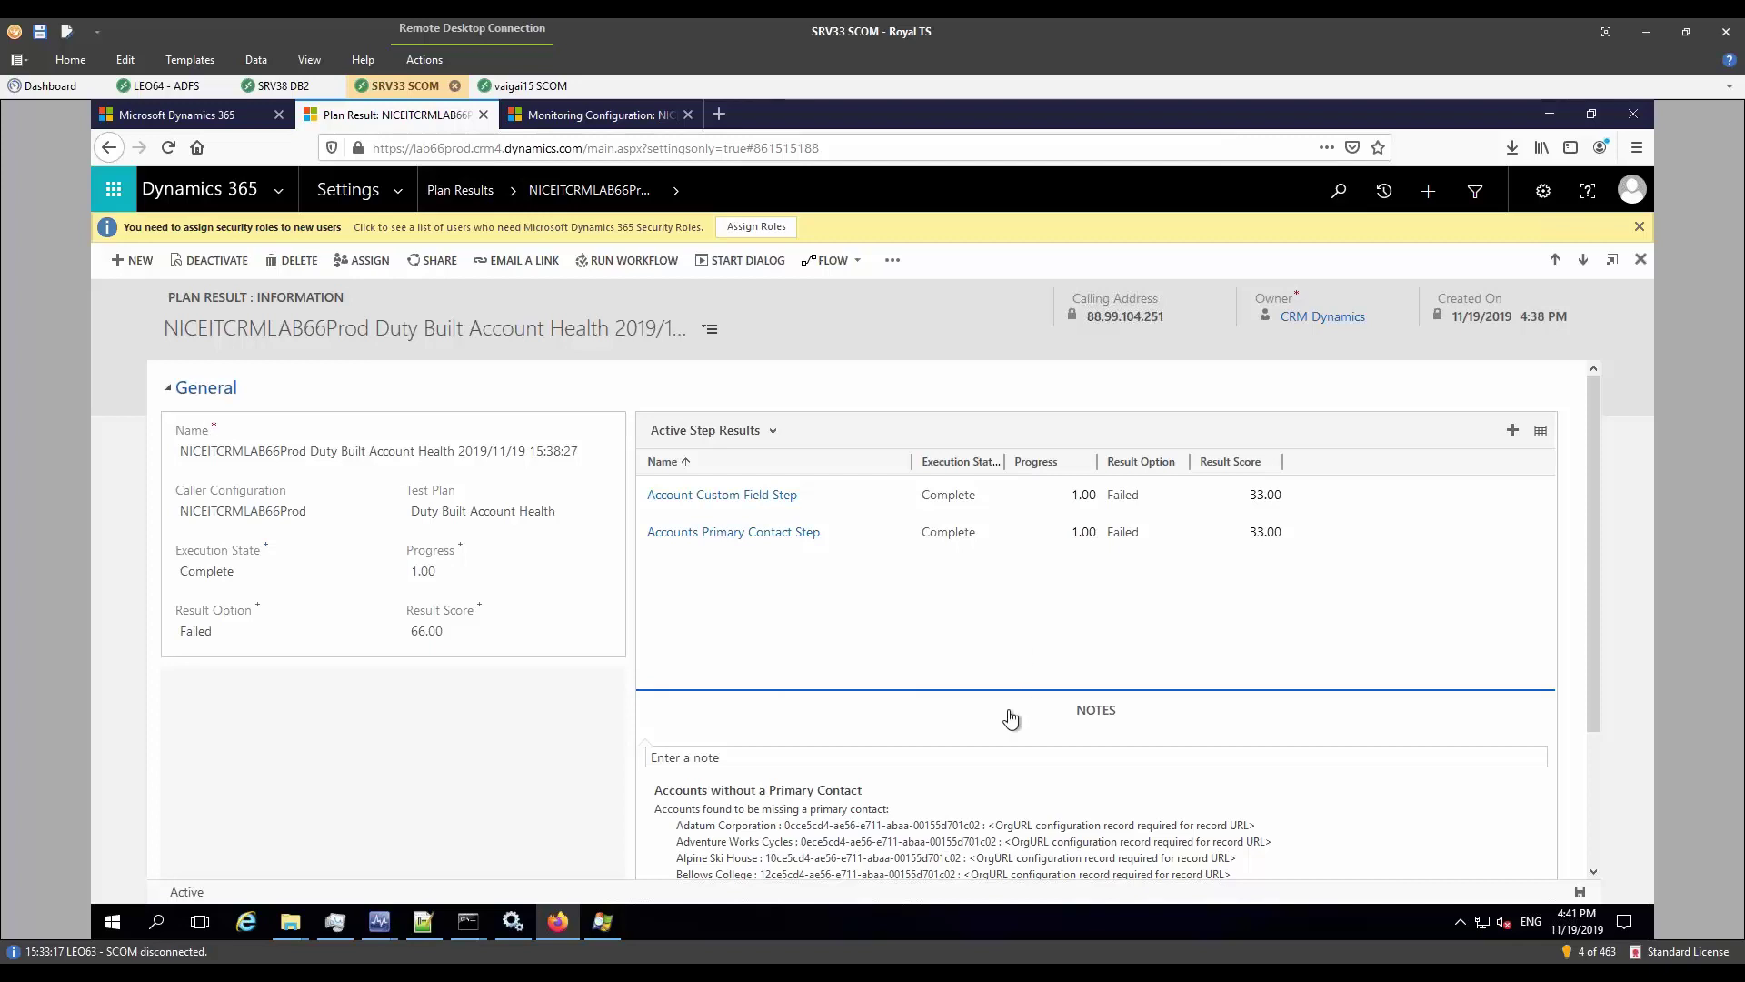
Step: Read the plan result's notes and open its Account Custom Field Step result
scroll(1156, 735, down, 5)
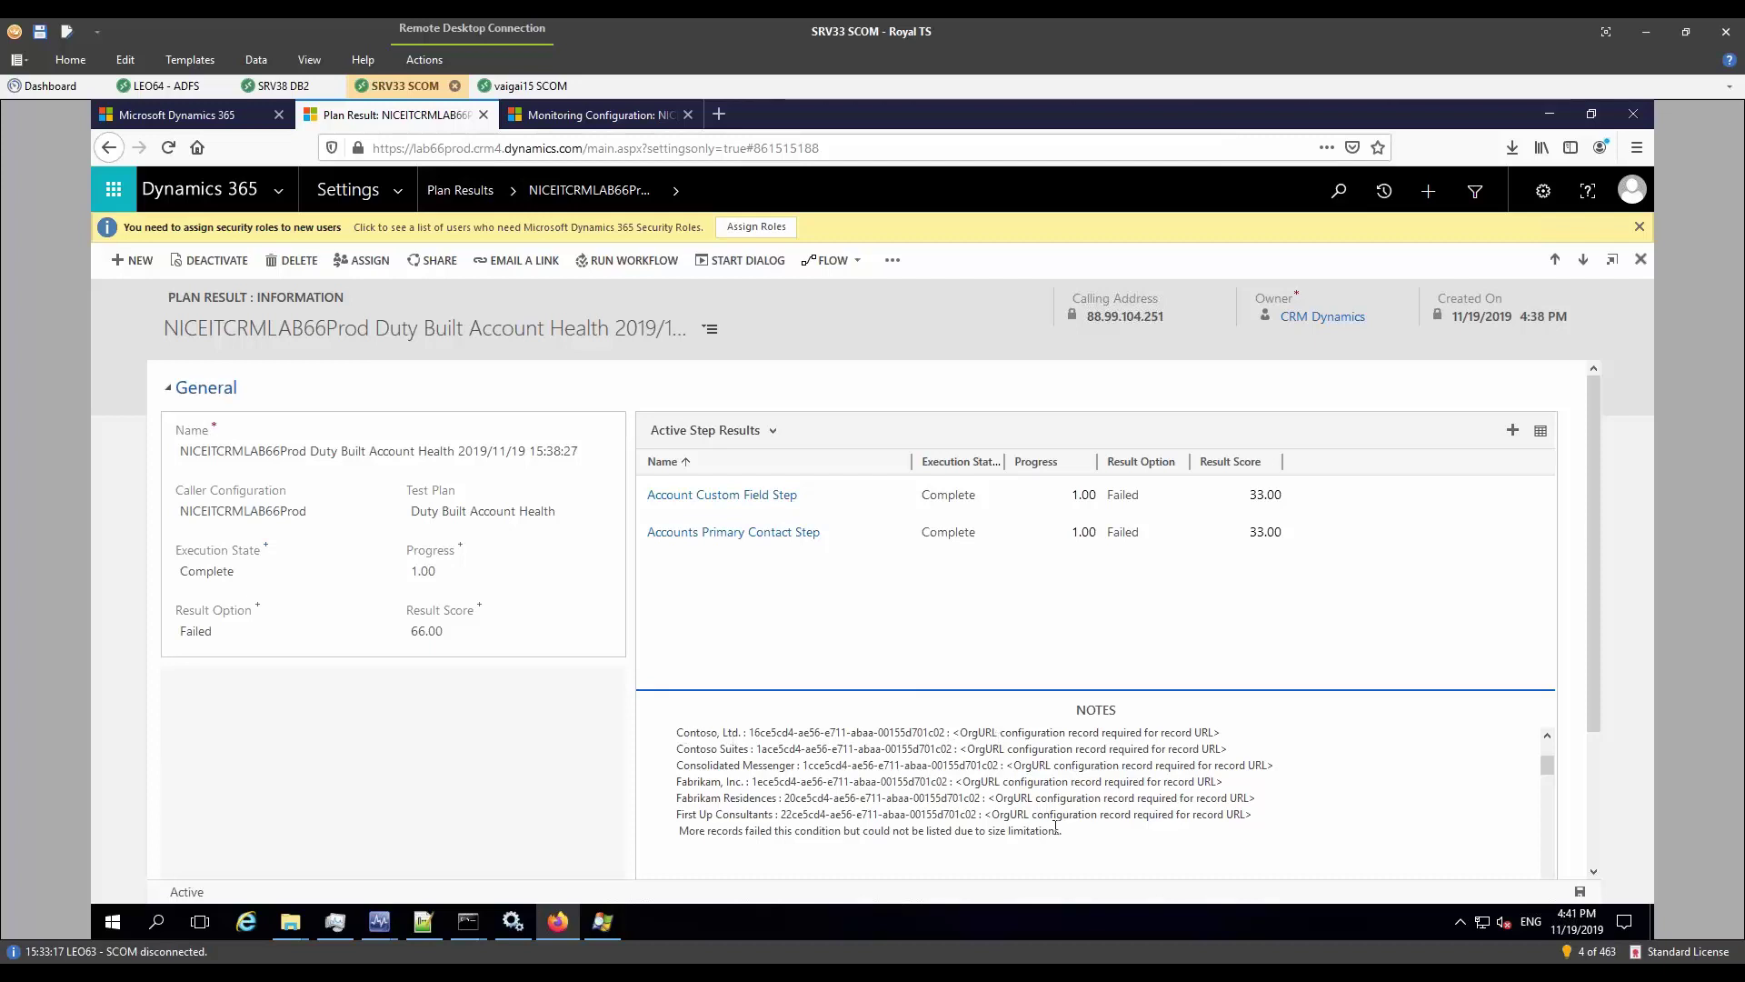
scroll(1110, 832, down, 3)
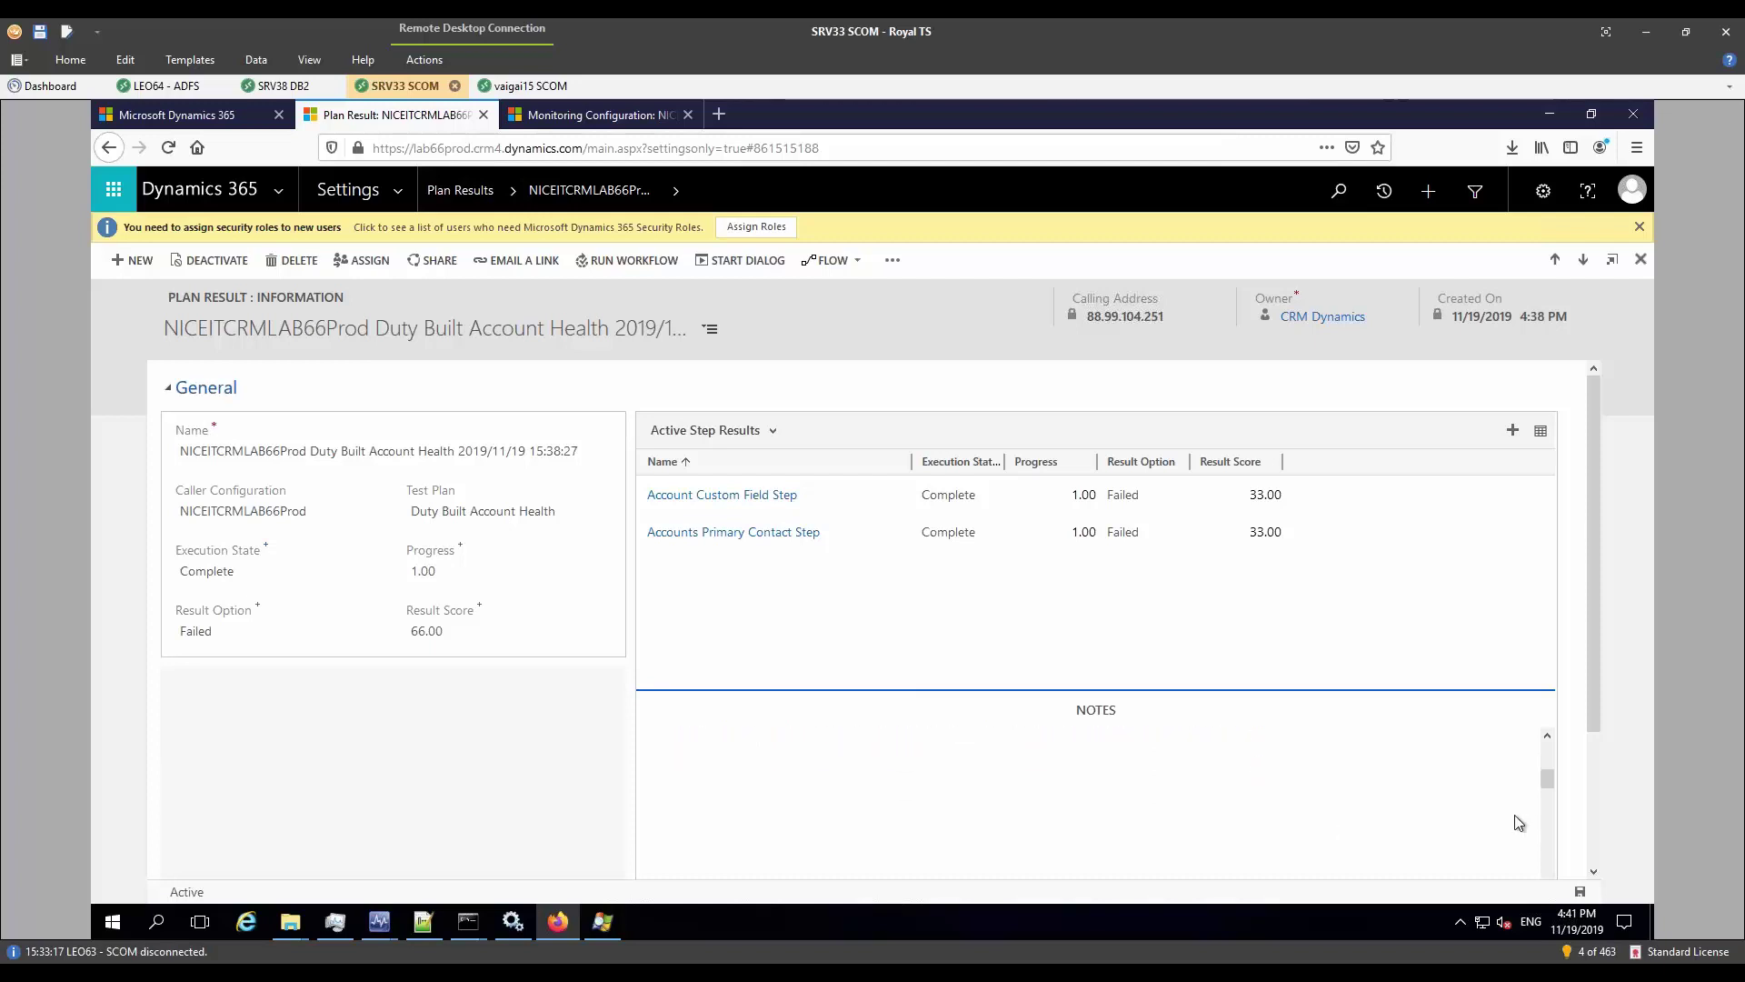
scroll(1263, 778, up, 3)
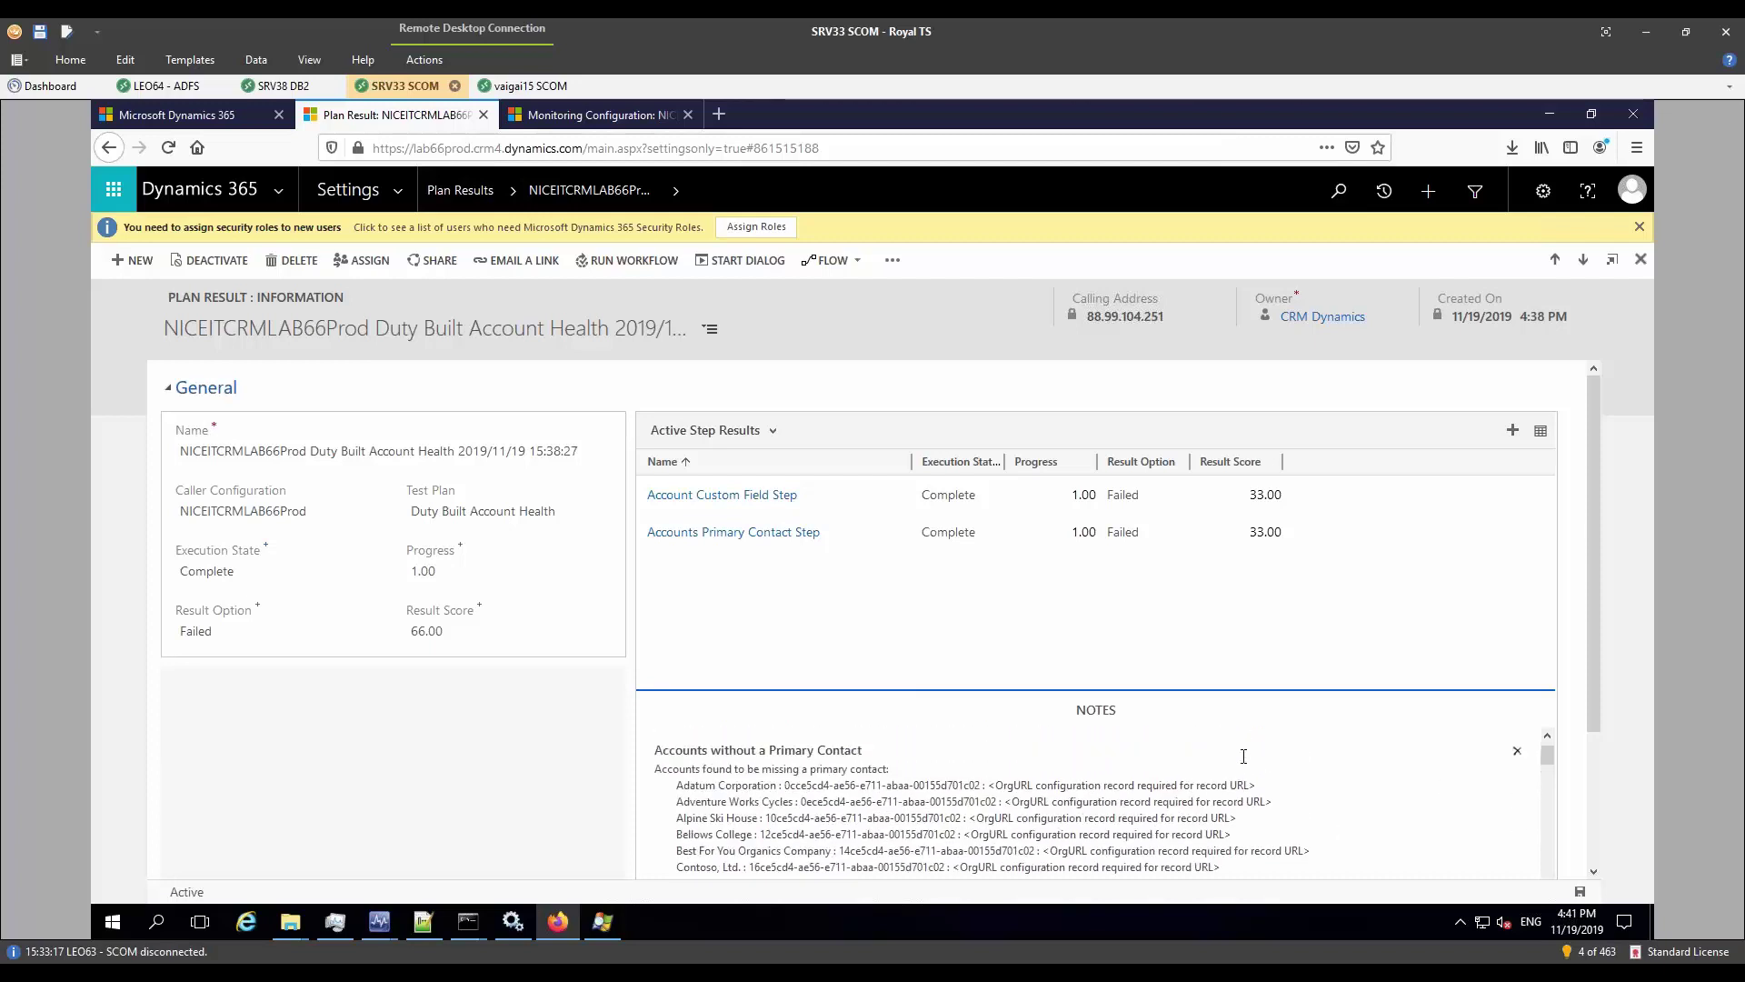
scroll(1243, 756, up, 1)
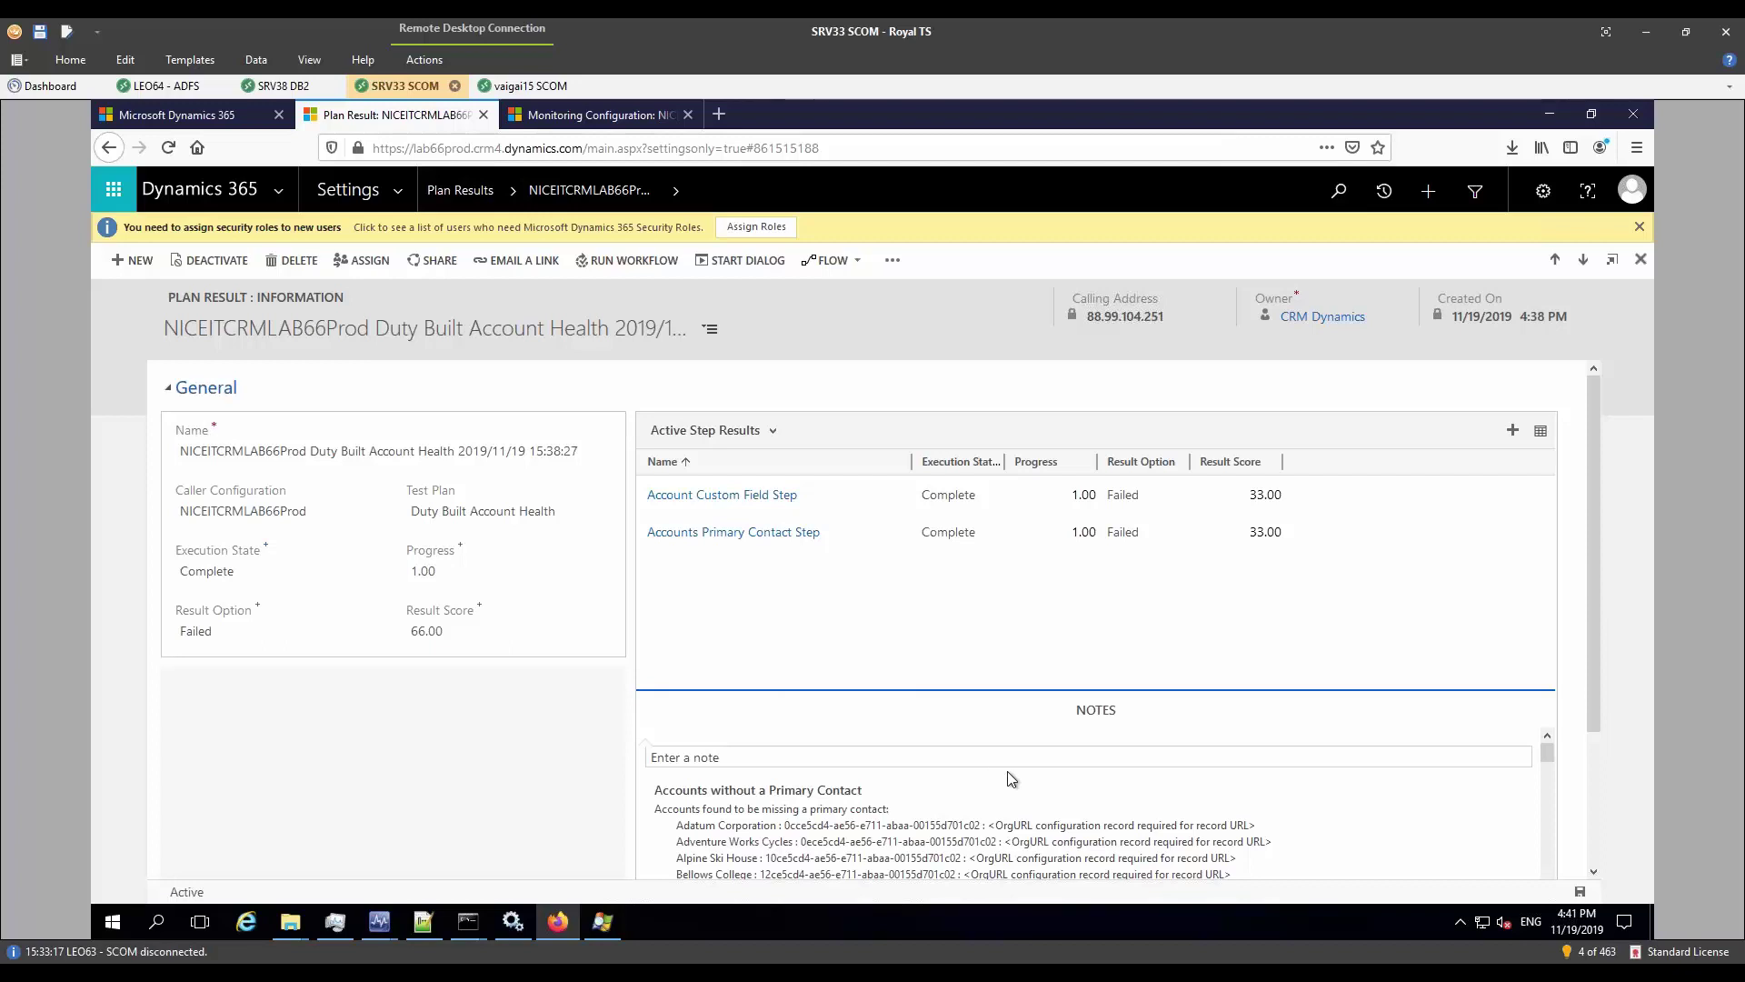
double_click(827, 506)
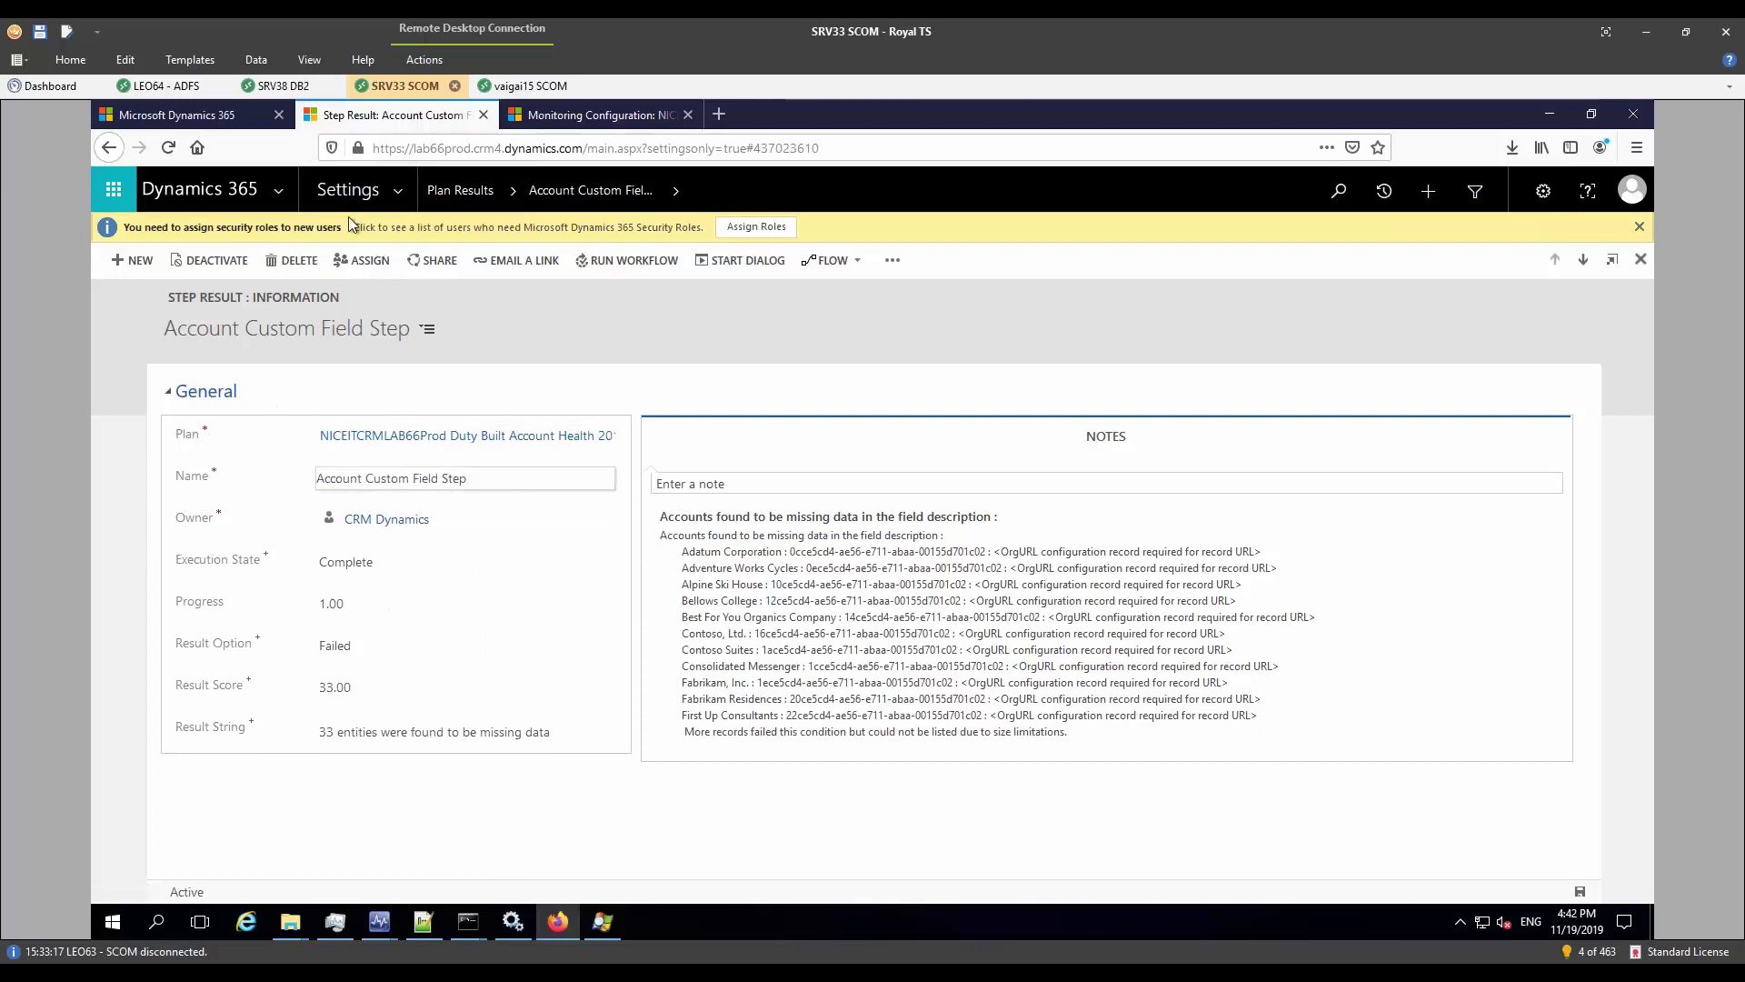
Step: Go to the Process Center's Processes list and search it for "Duty"
click(395, 198)
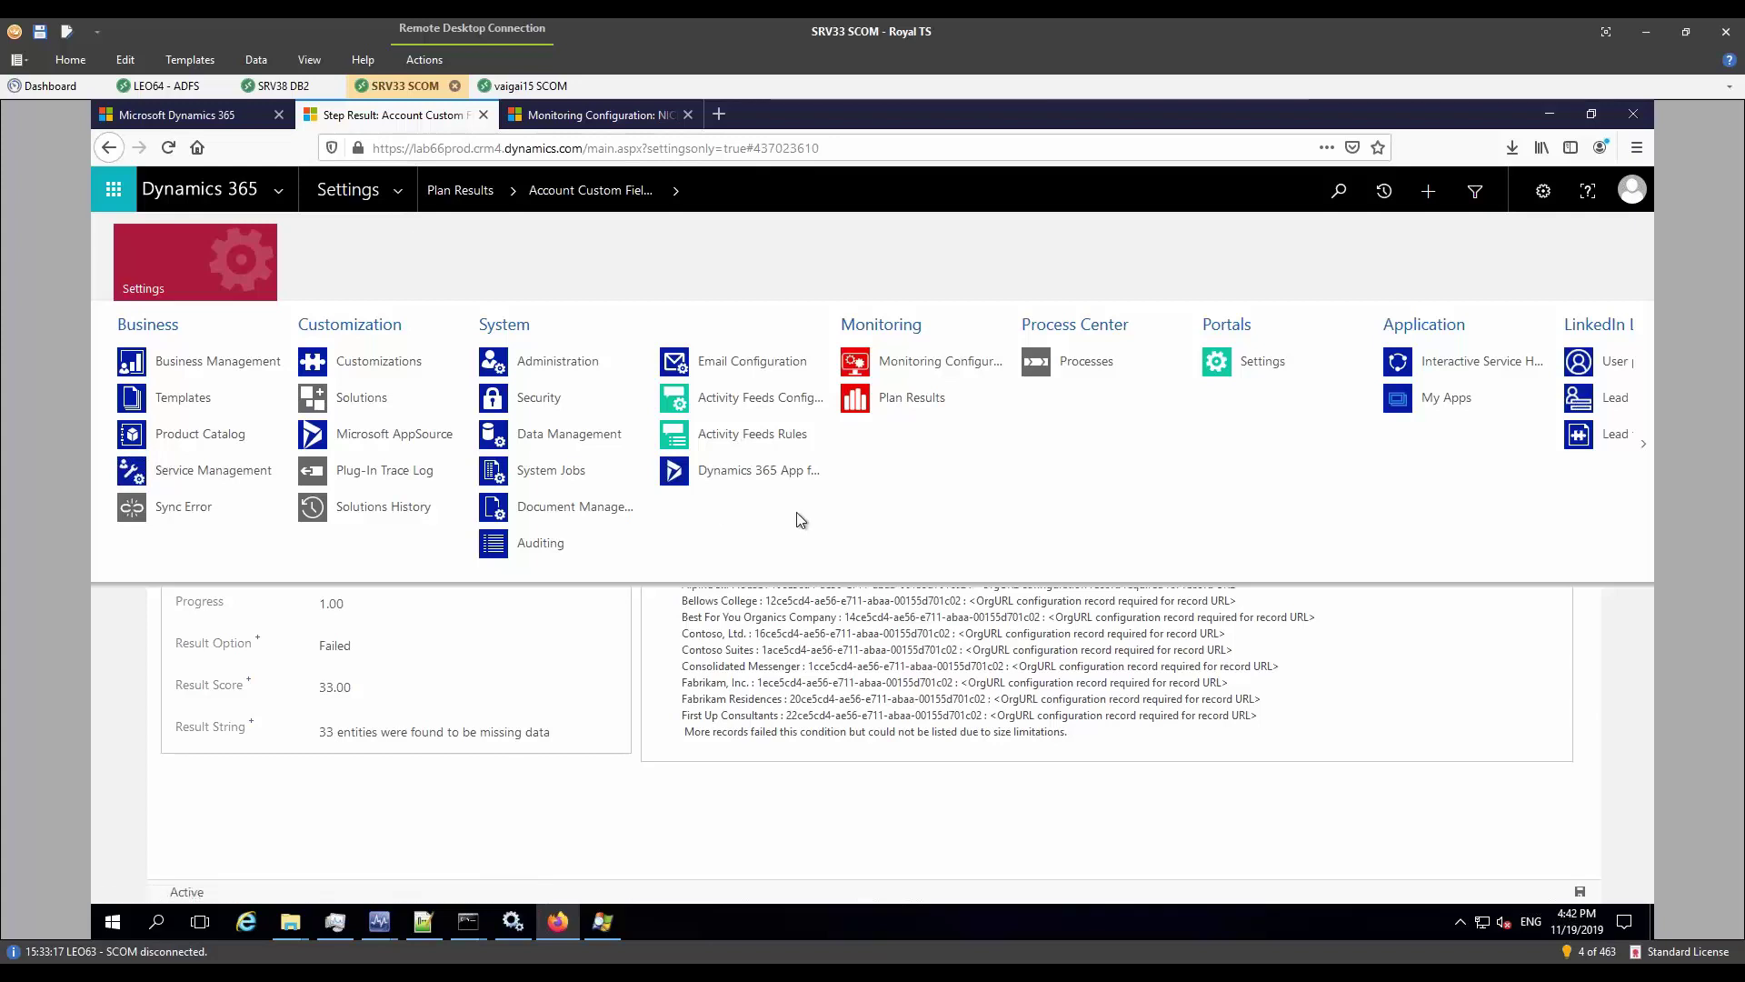
click(1050, 367)
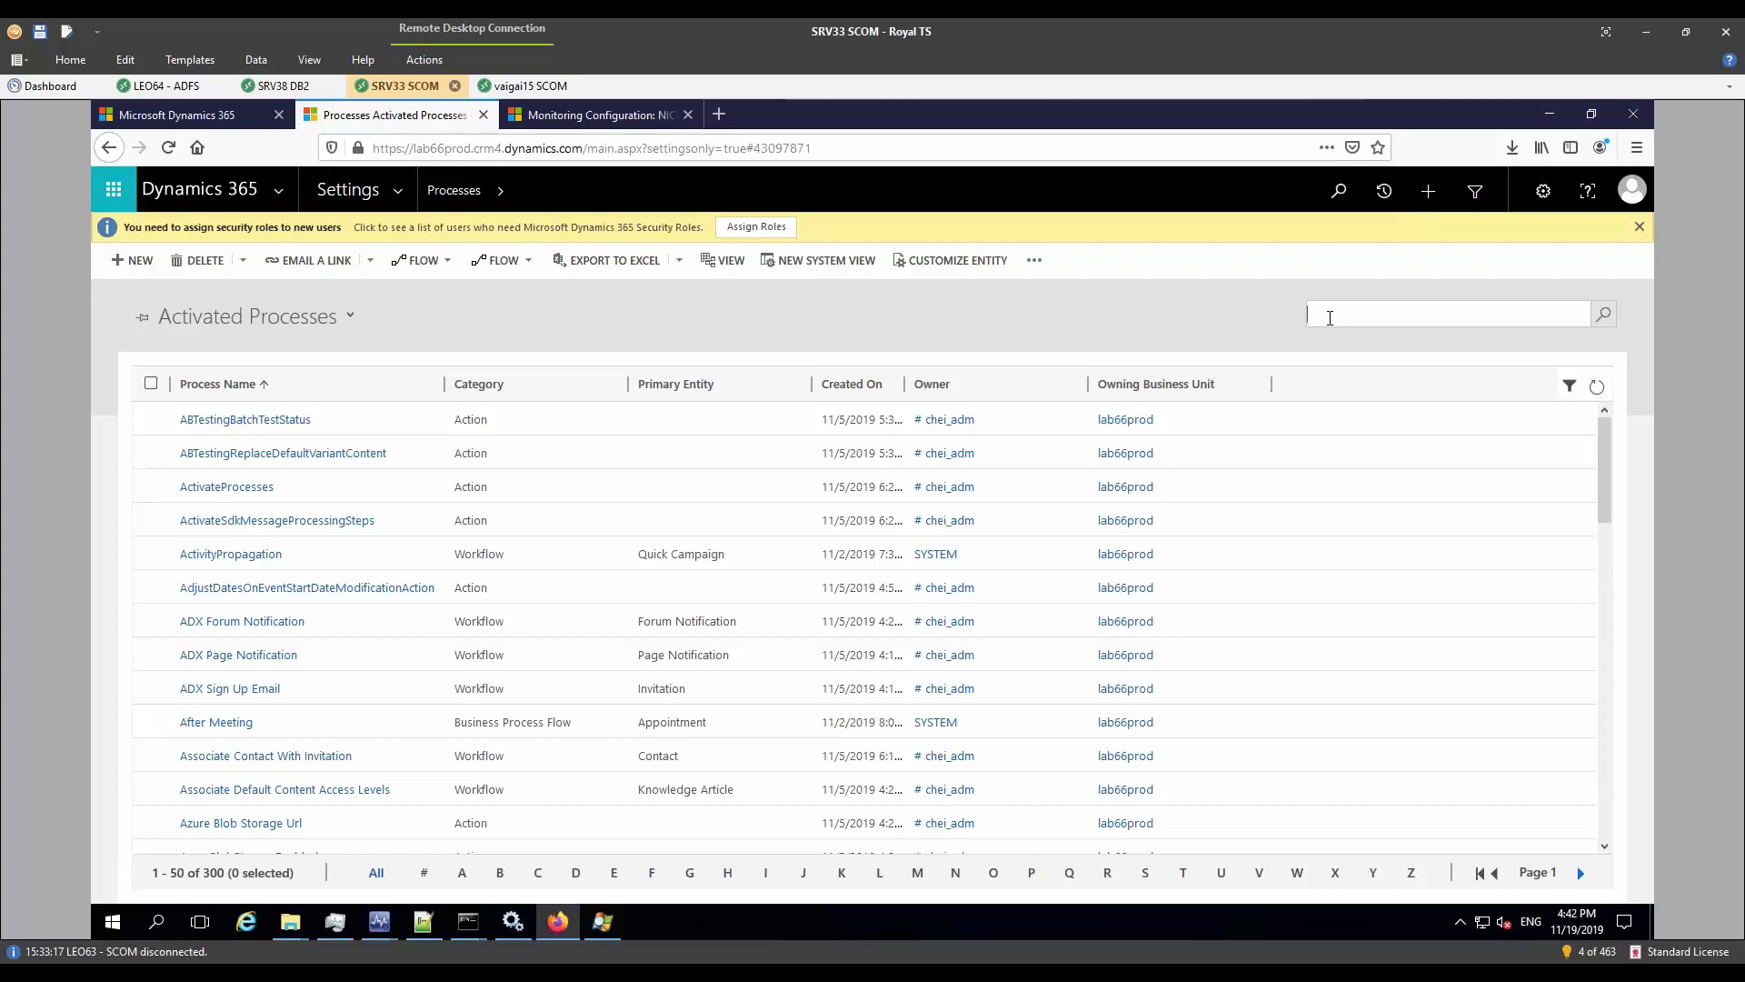
text(Dutz)
click(1603, 313)
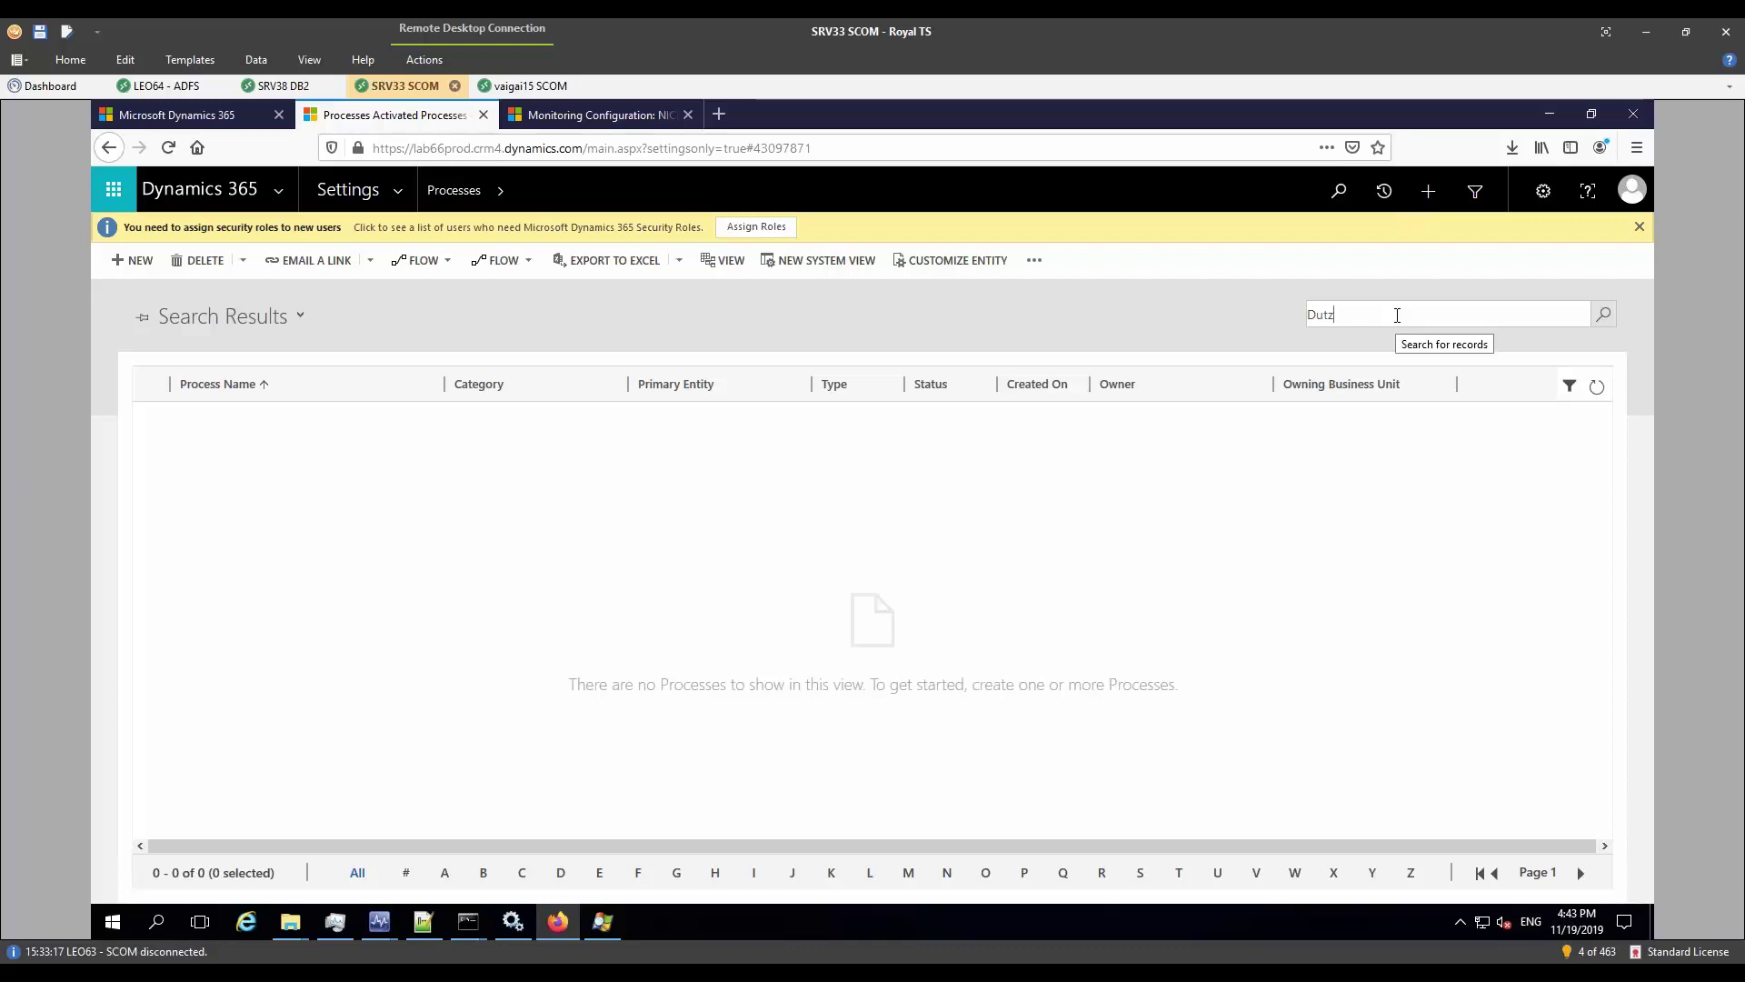
text(y)
key(Return)
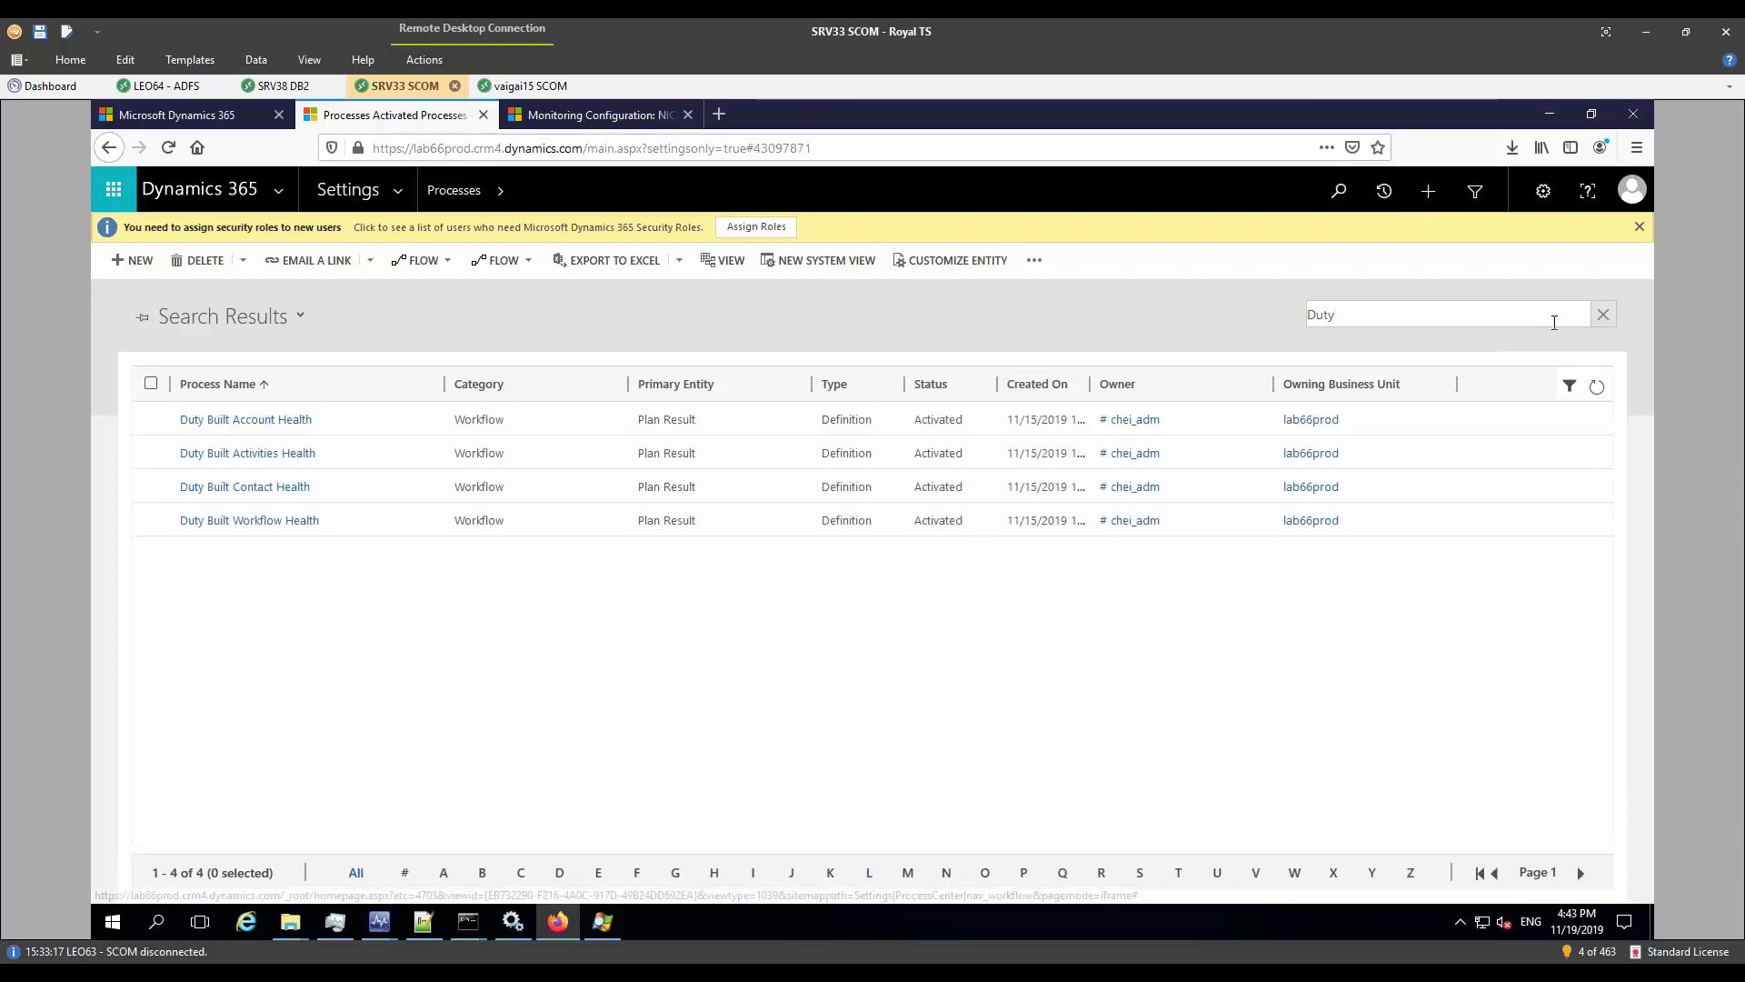
Step: Open the Duty Built Account Health process and deactivate it so it can be edited
click(340, 420)
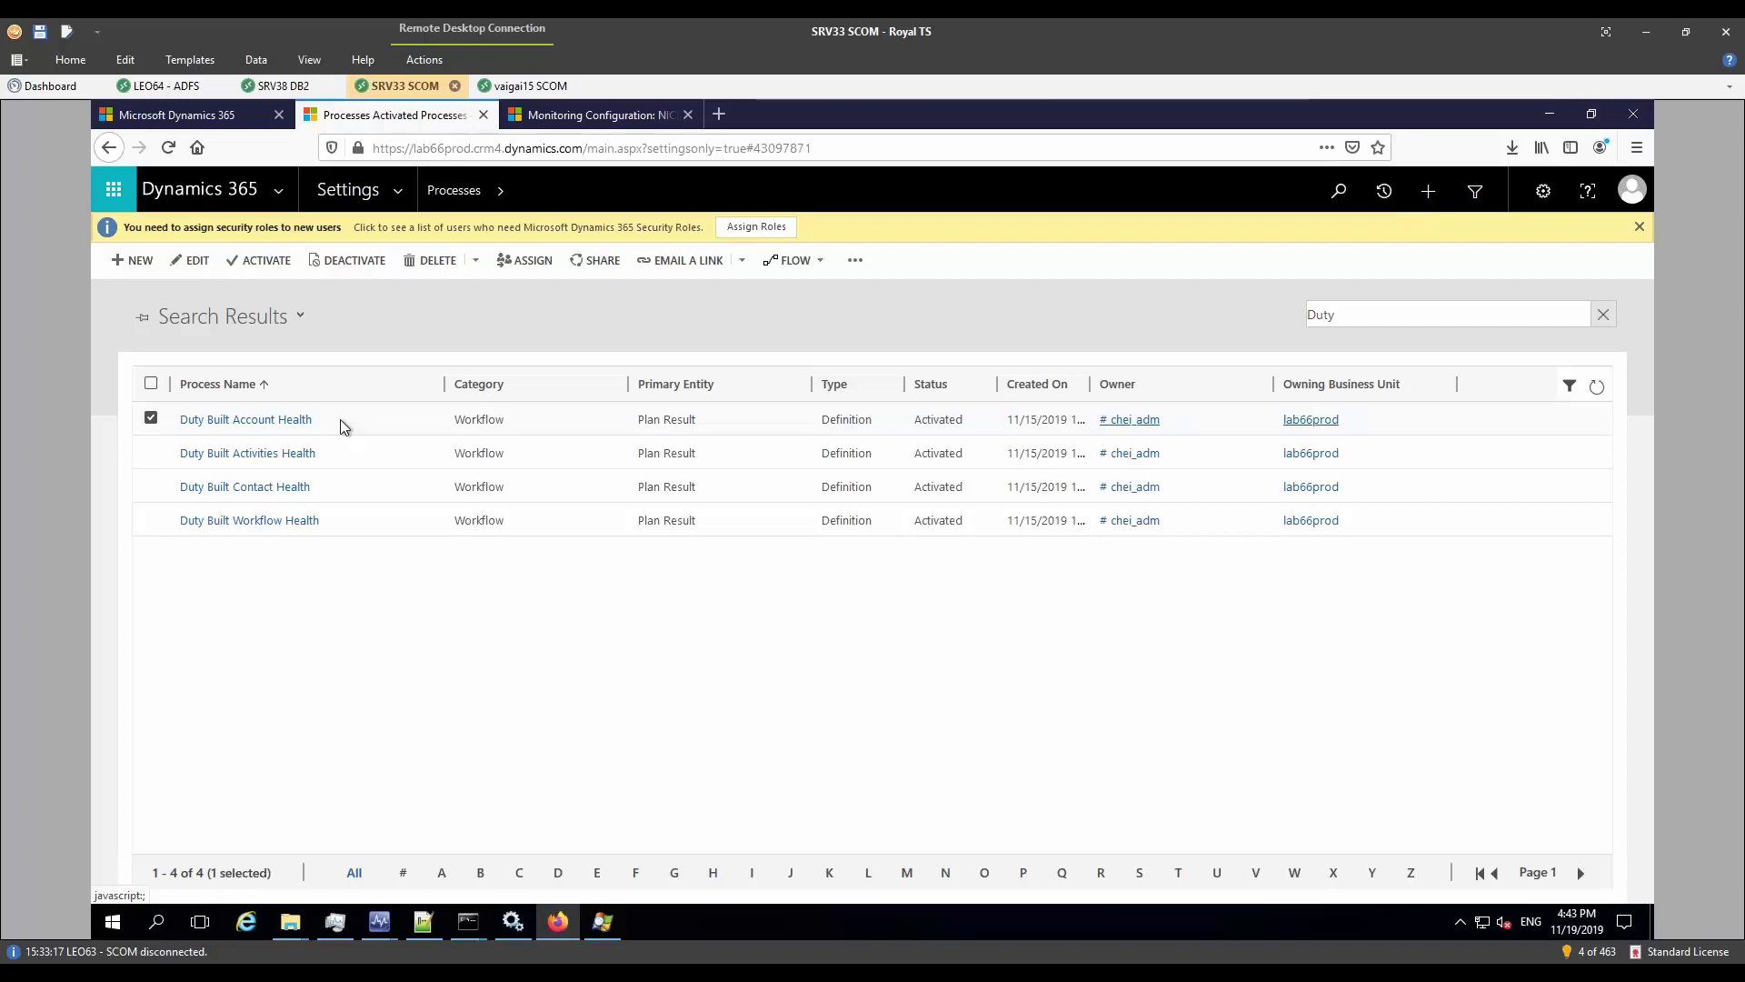
click(282, 422)
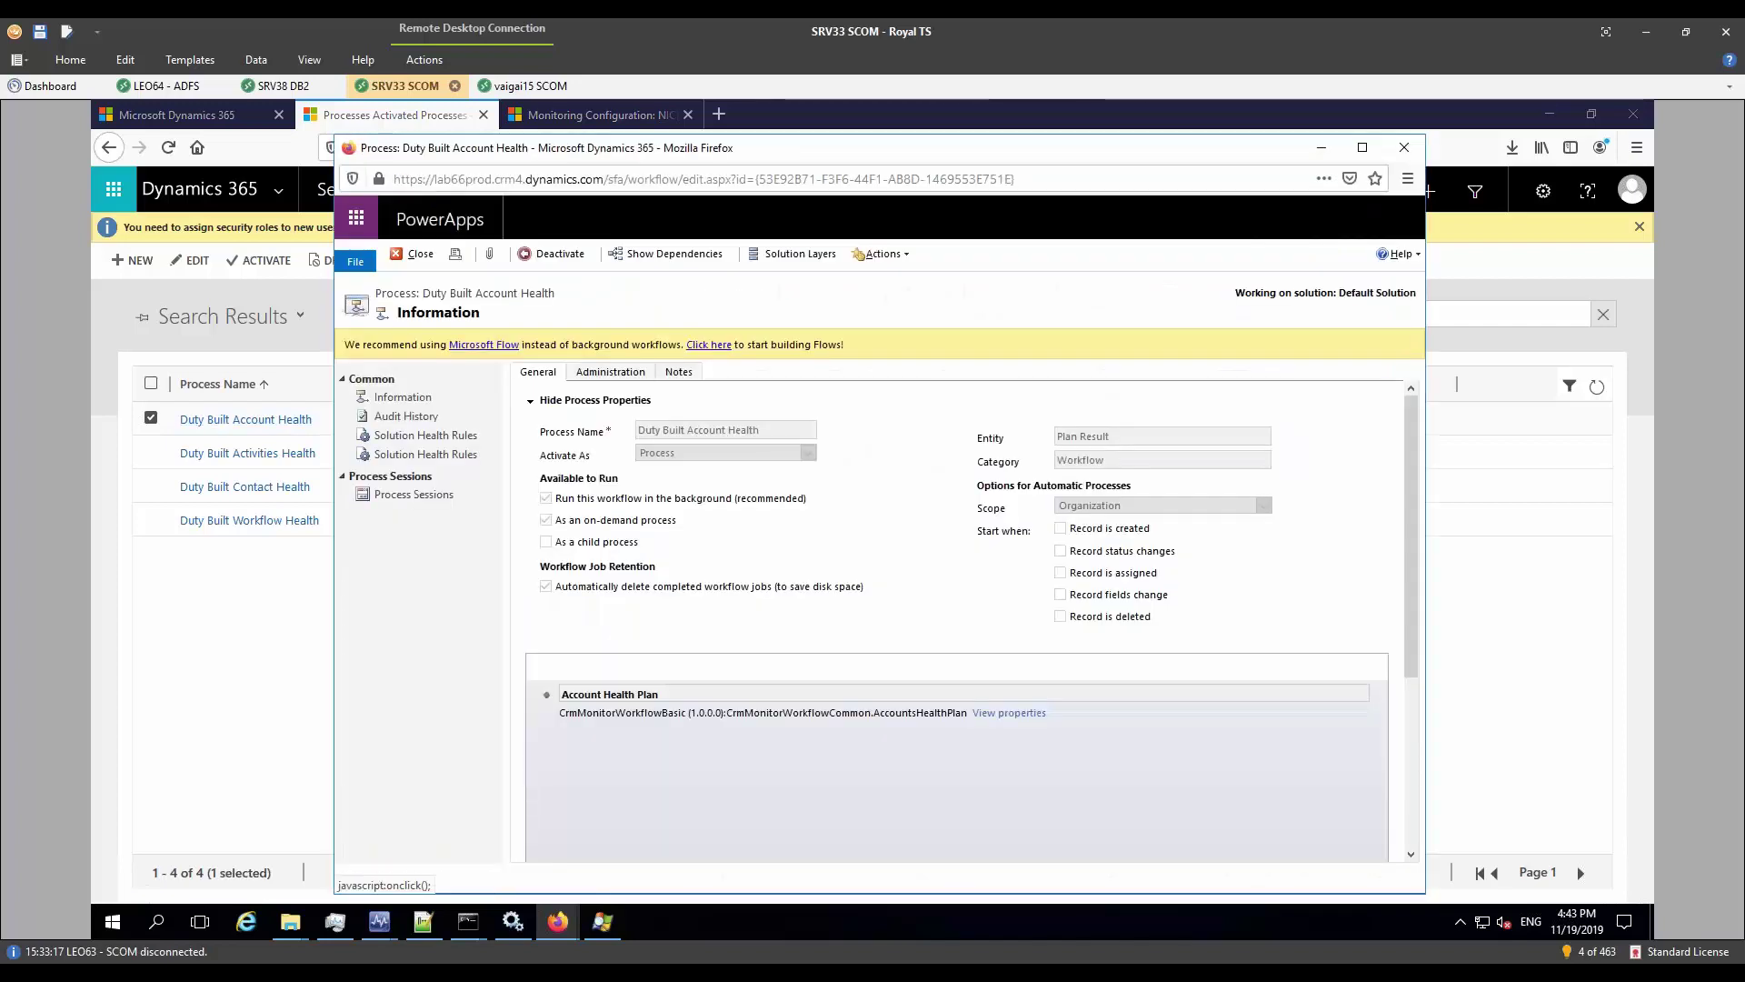
click(564, 257)
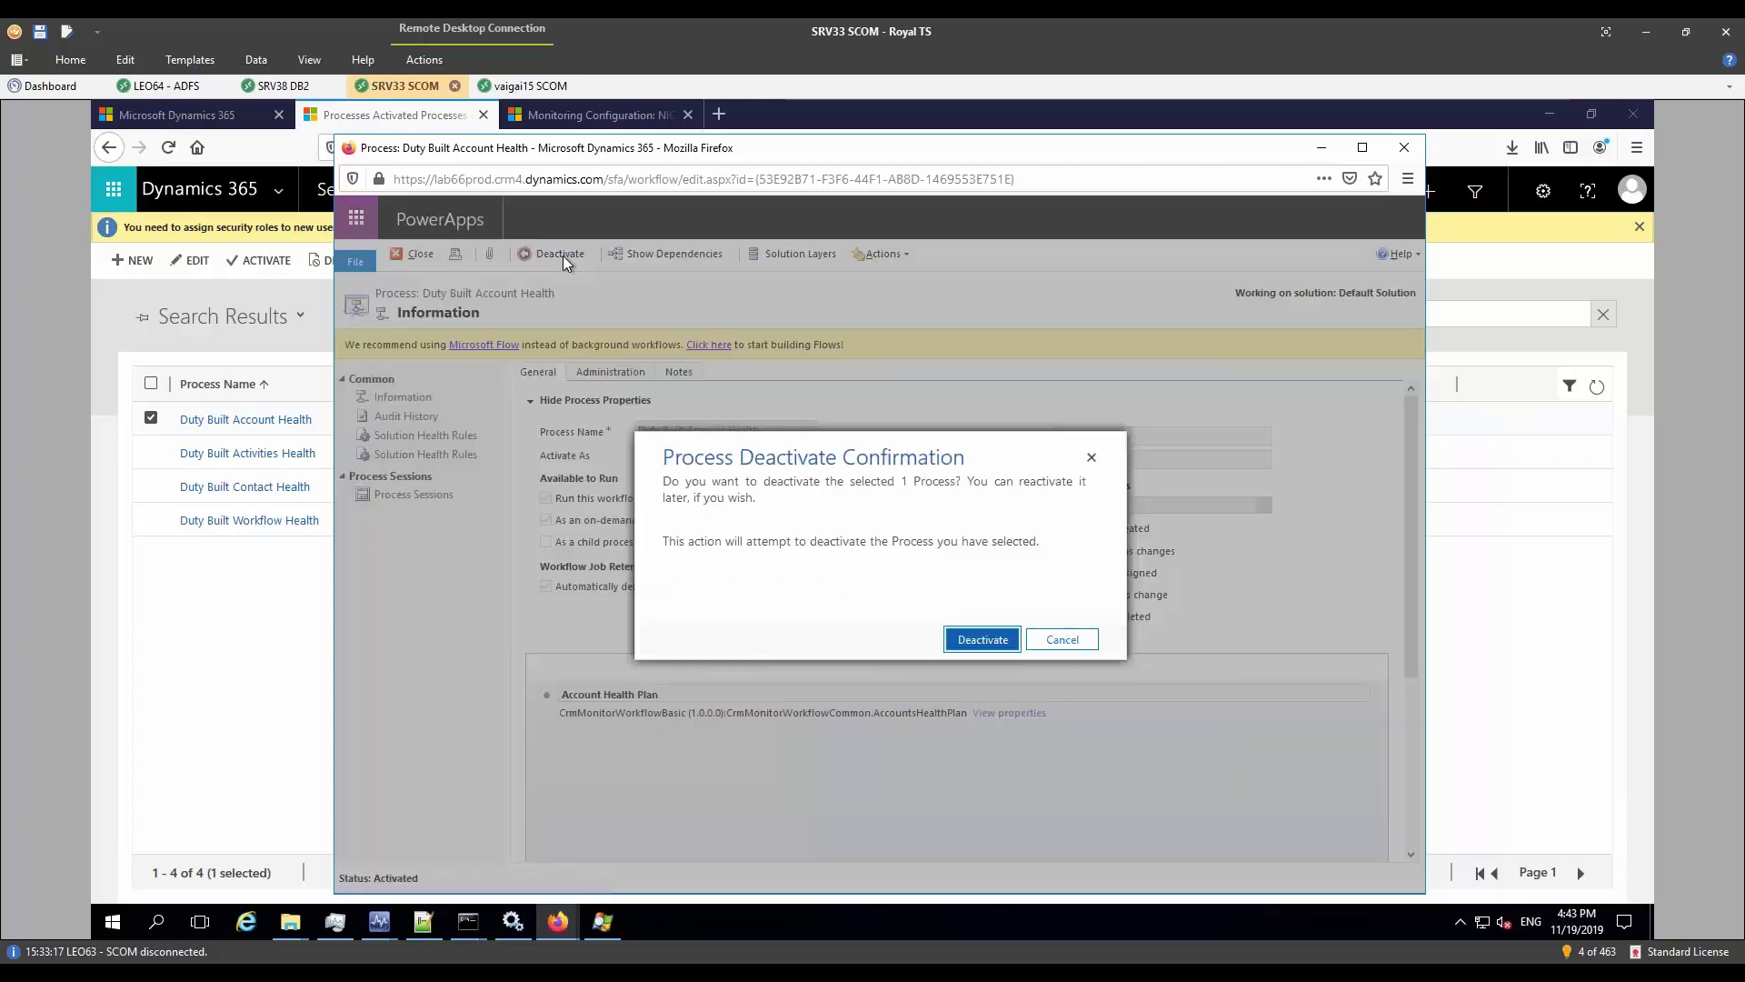
click(980, 641)
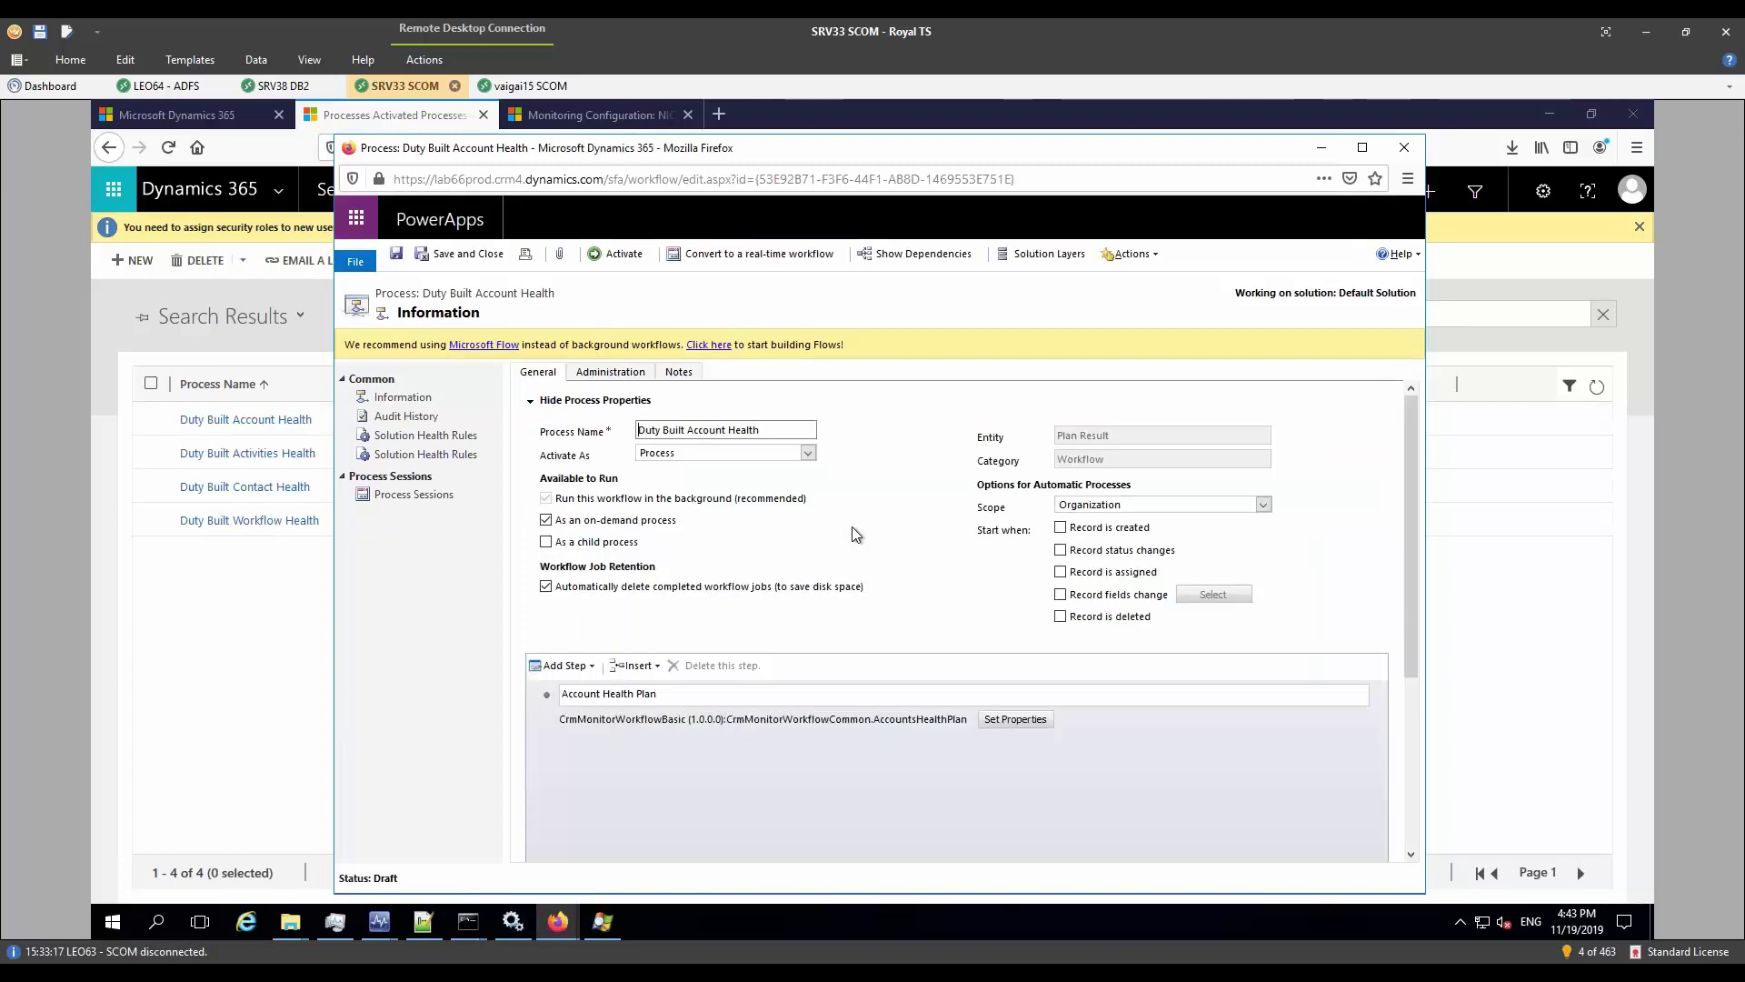
Step: Open the Account Health Plan step's input properties, widen the Property Name column and maximize the window
click(1015, 721)
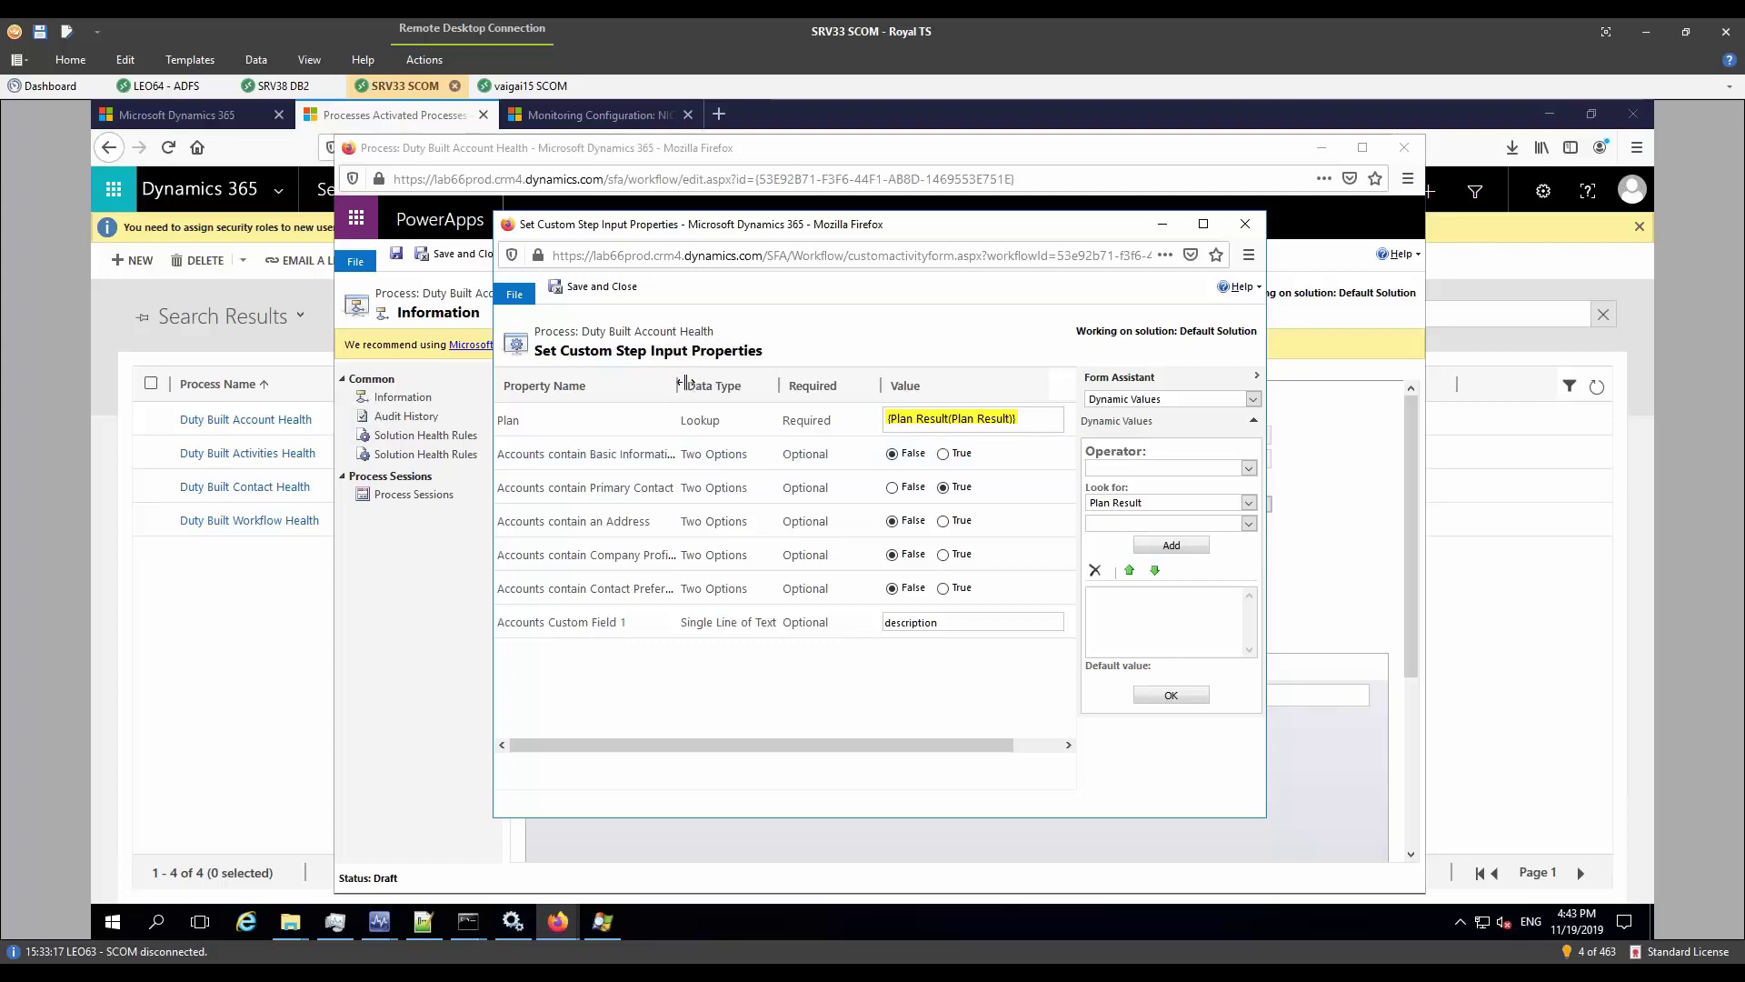
drag(677, 389, 757, 386)
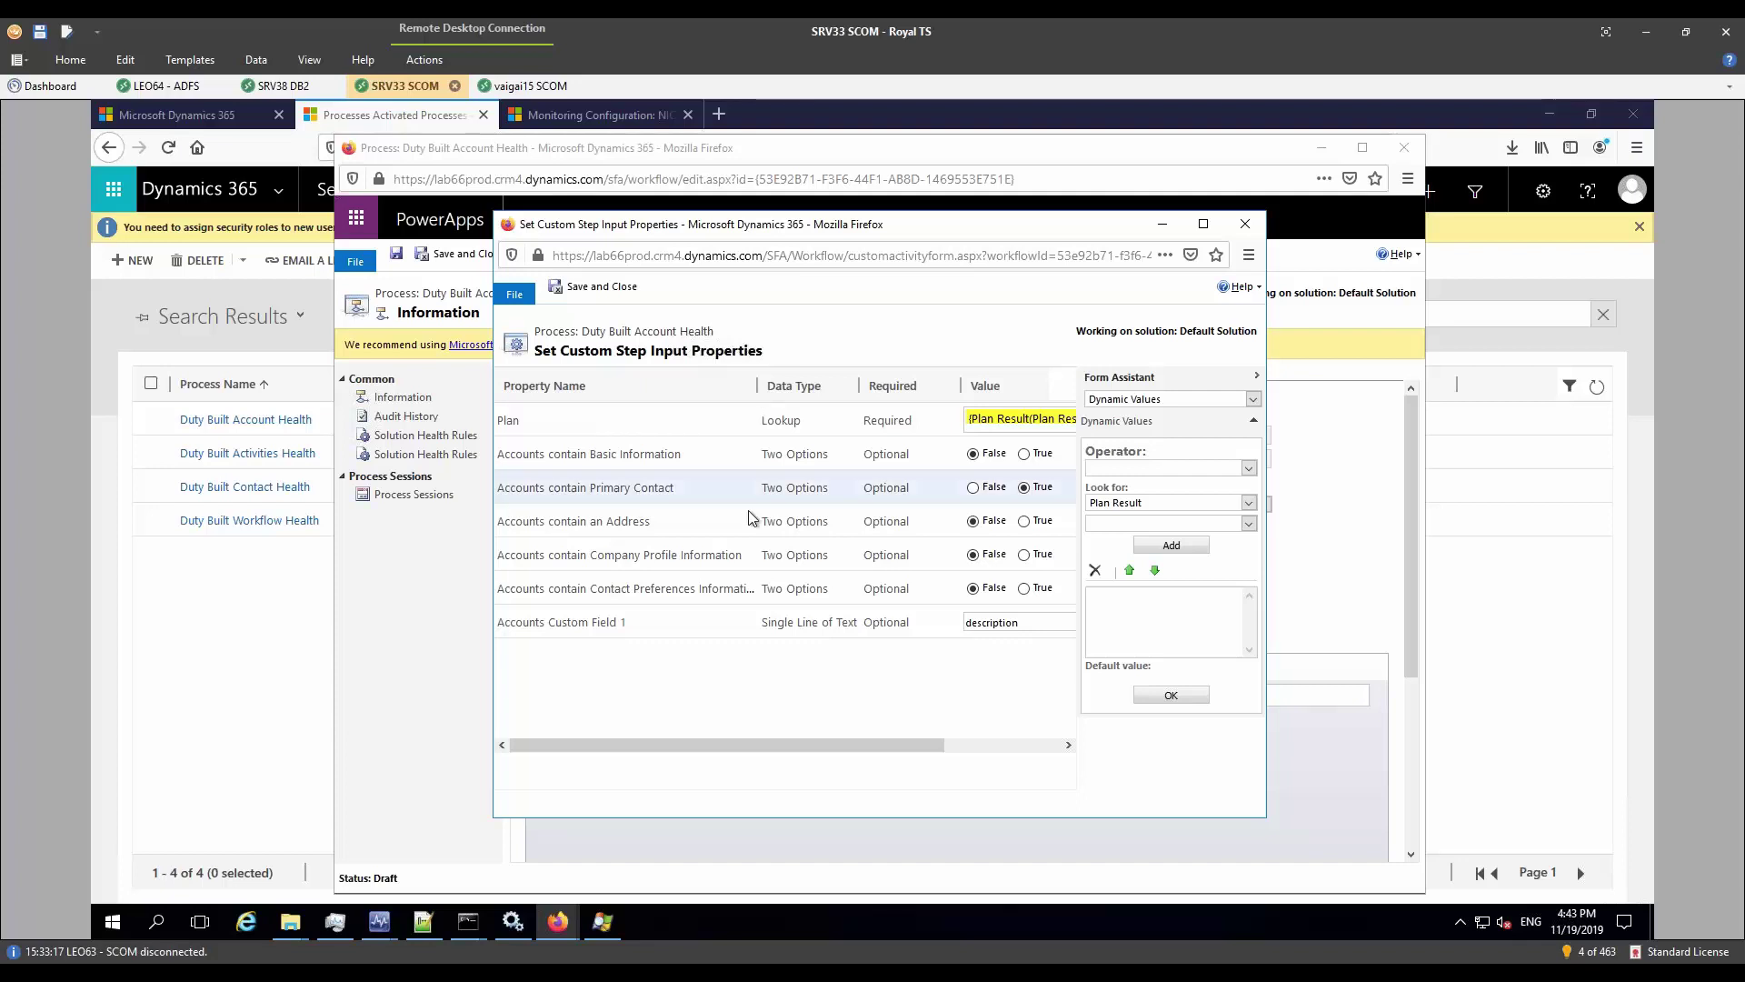
click(1204, 226)
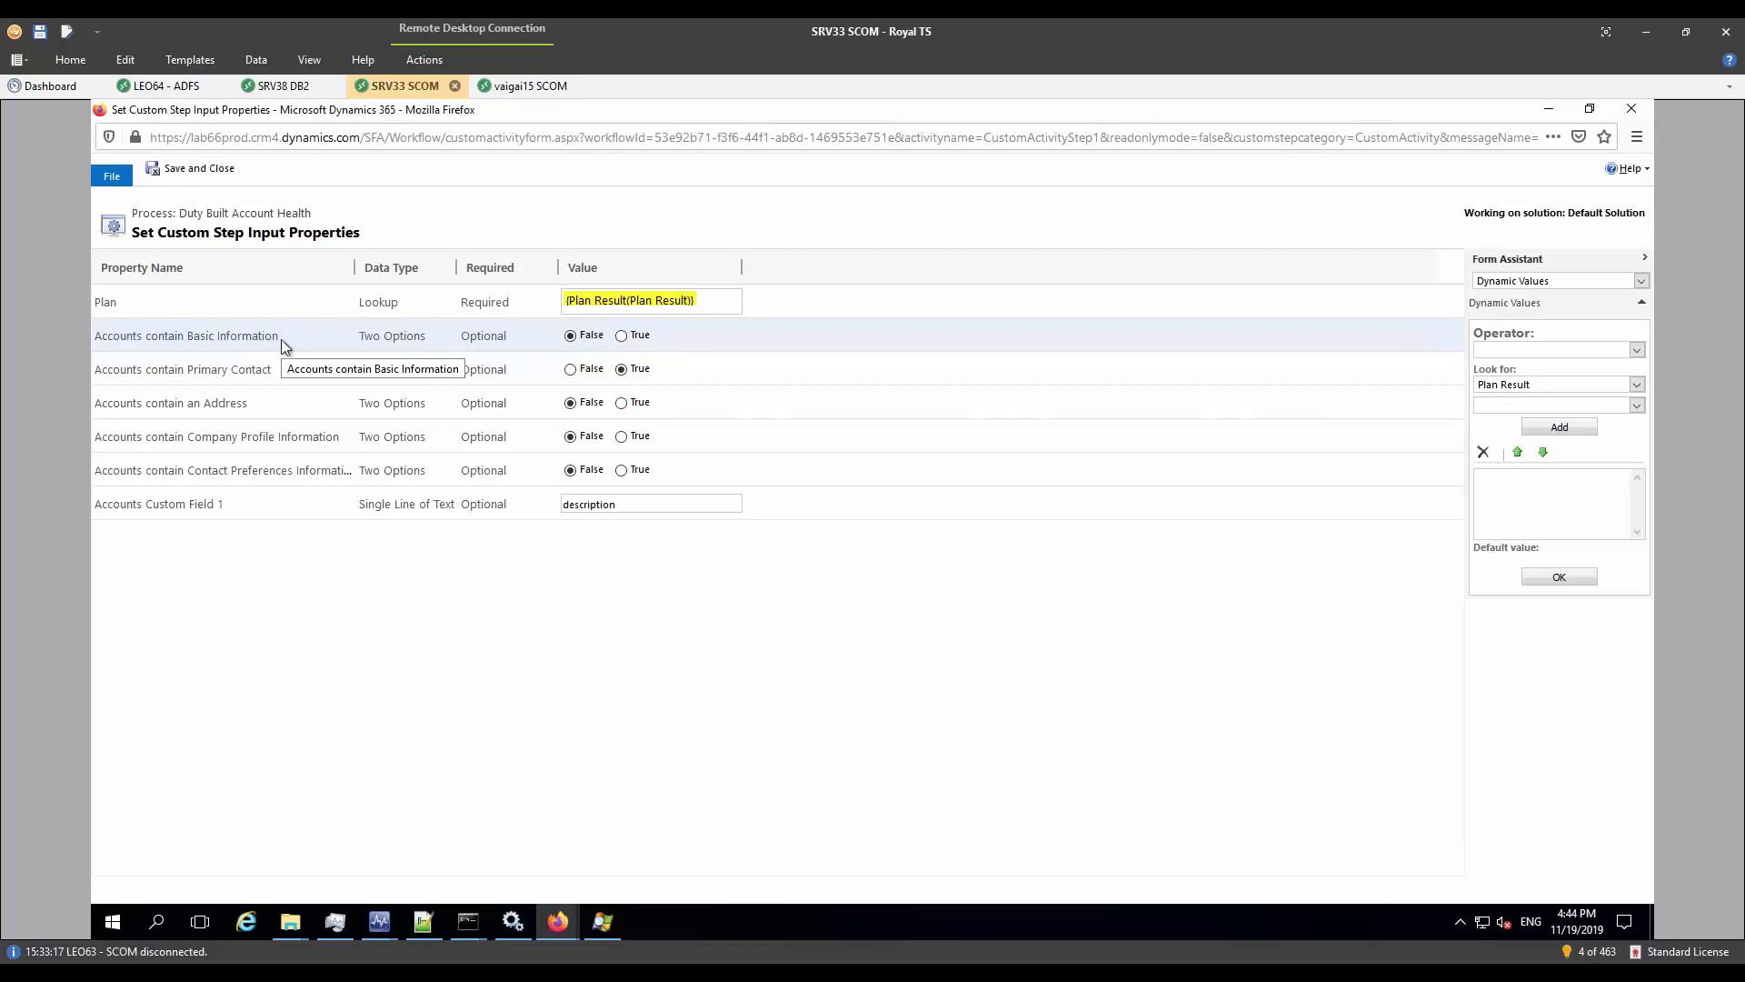
Step: Set the address and contact preferences checks to True for the Account Health Plan step and select the Accounts Custom Field 1 value
click(620, 336)
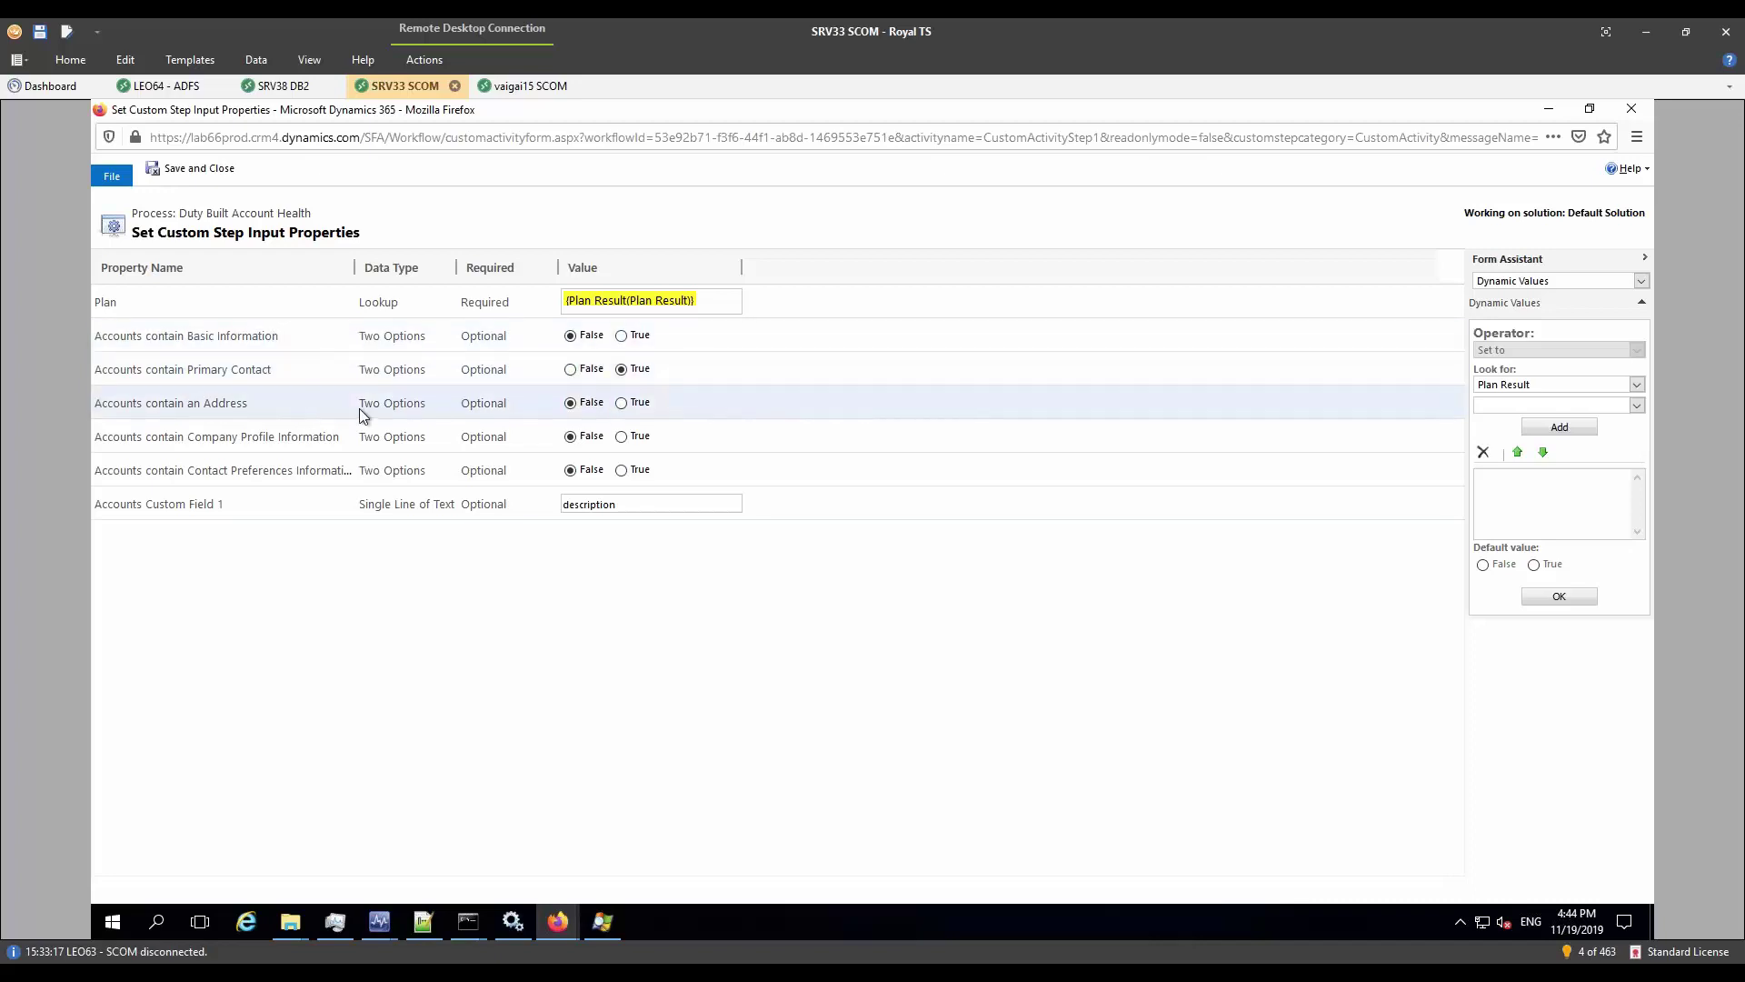
click(621, 403)
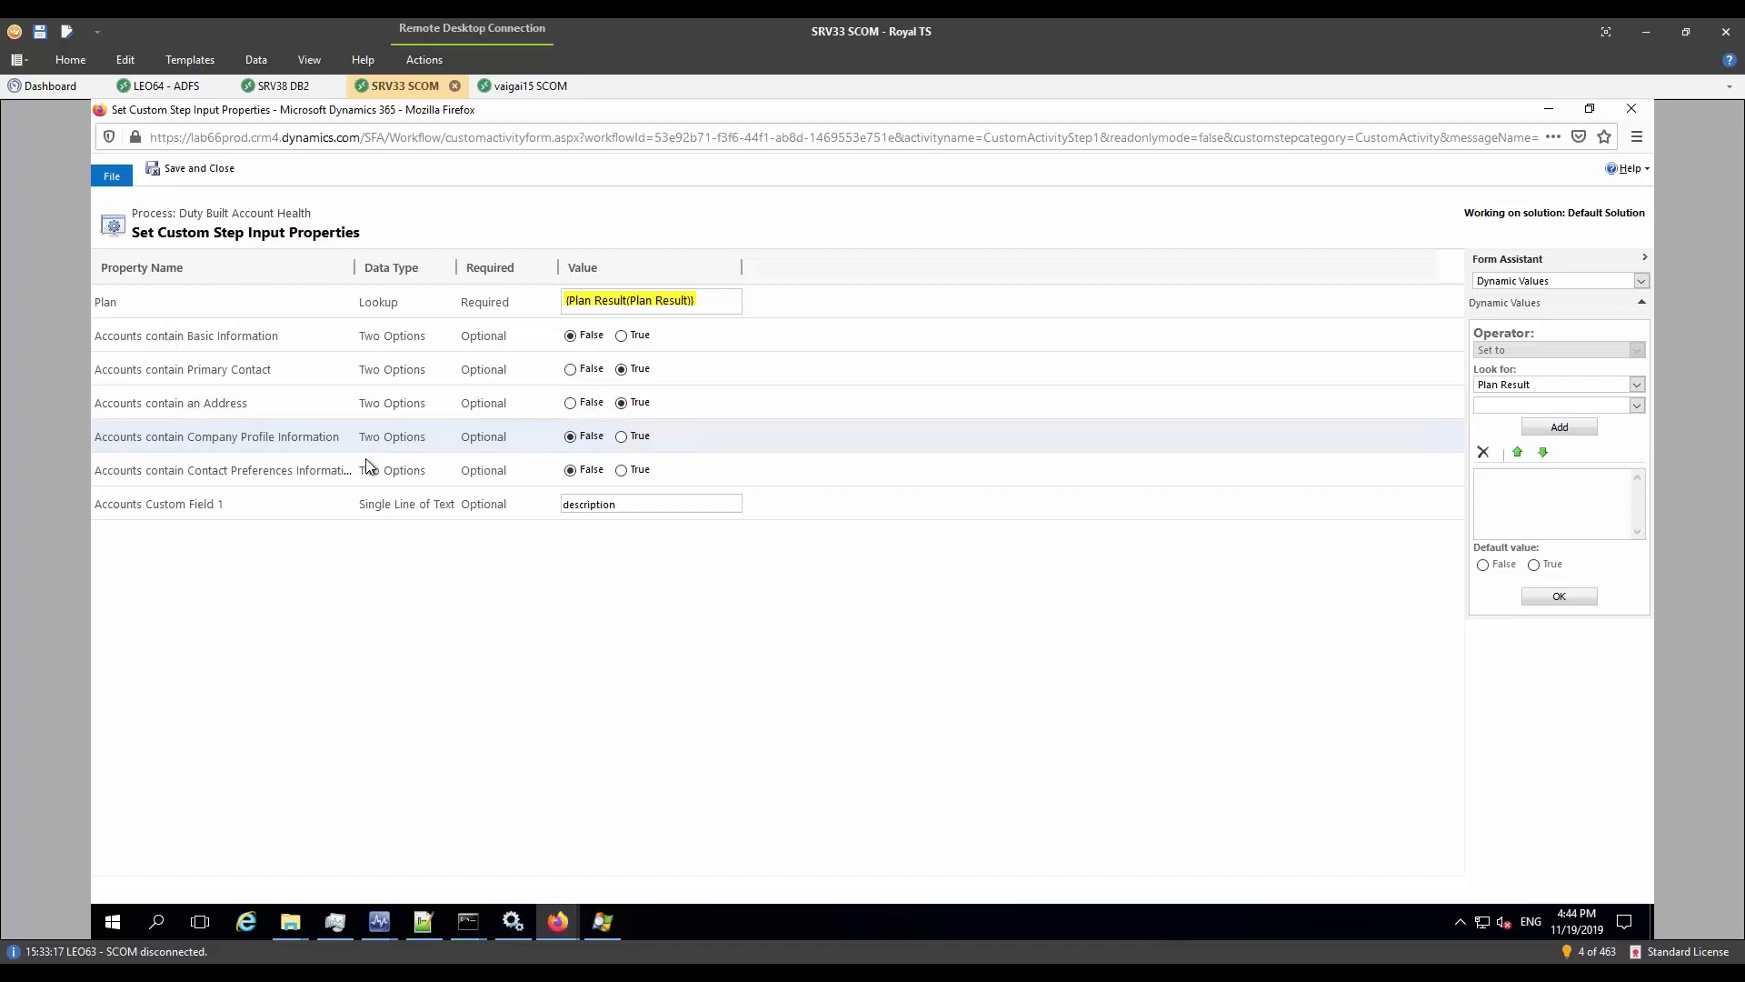
click(622, 471)
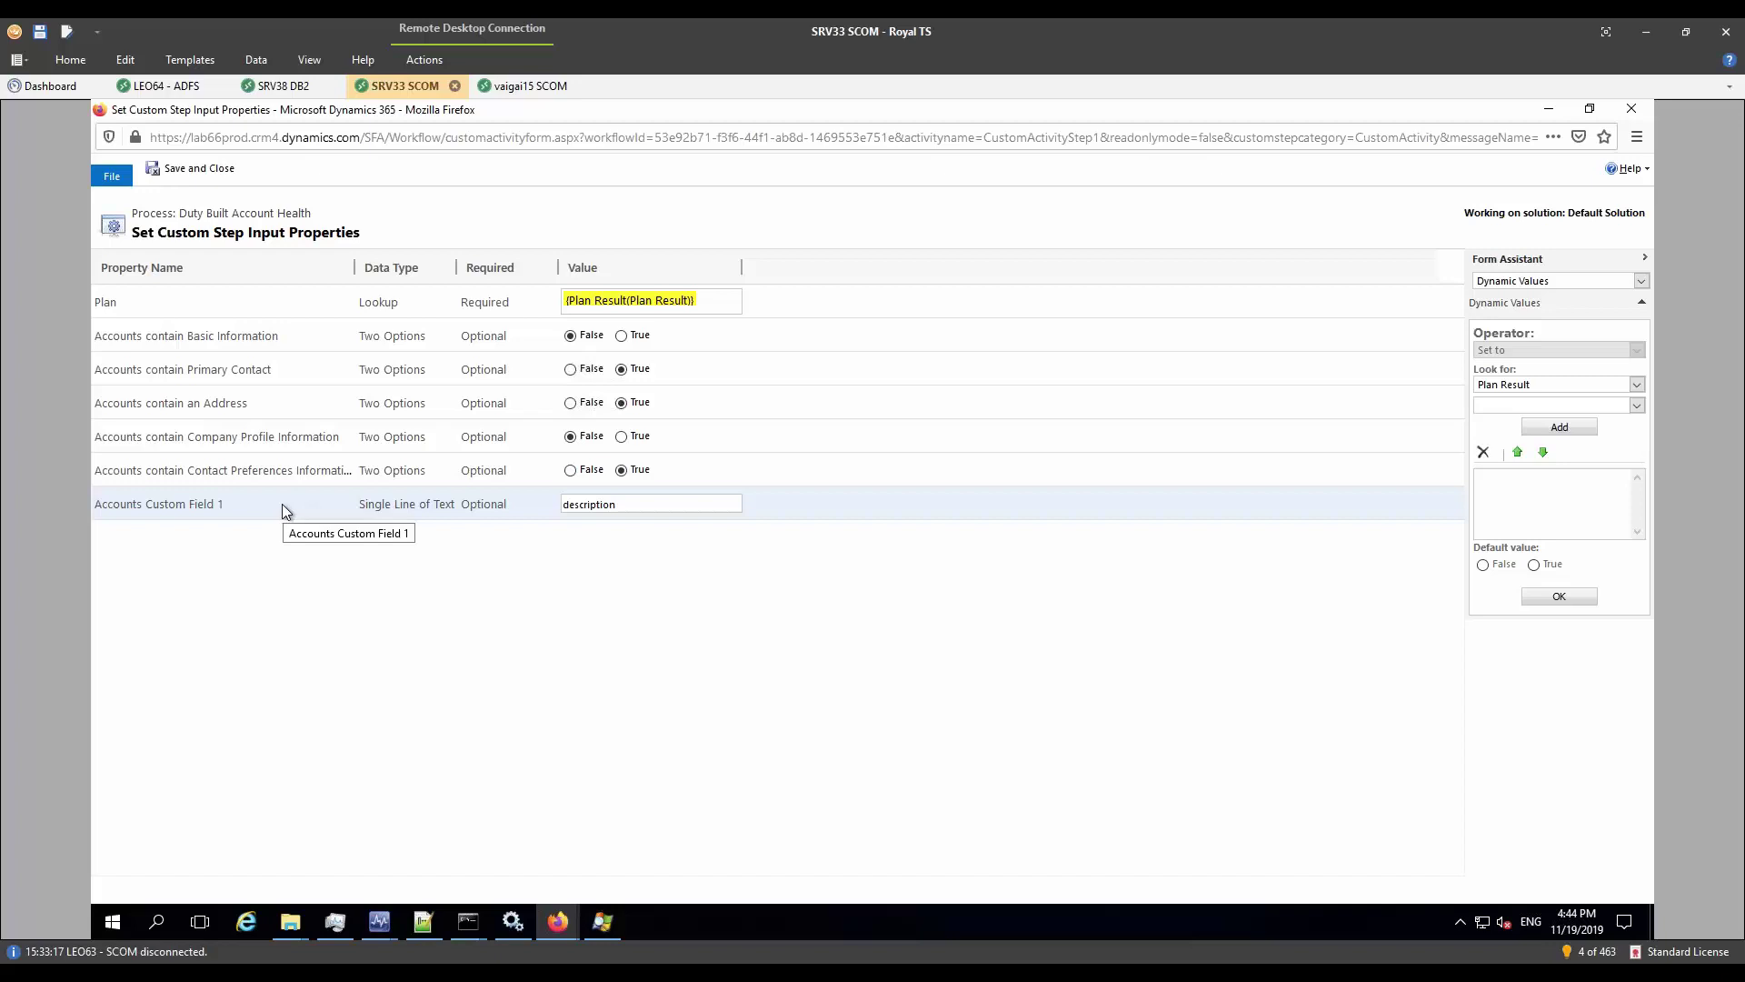
click(628, 506)
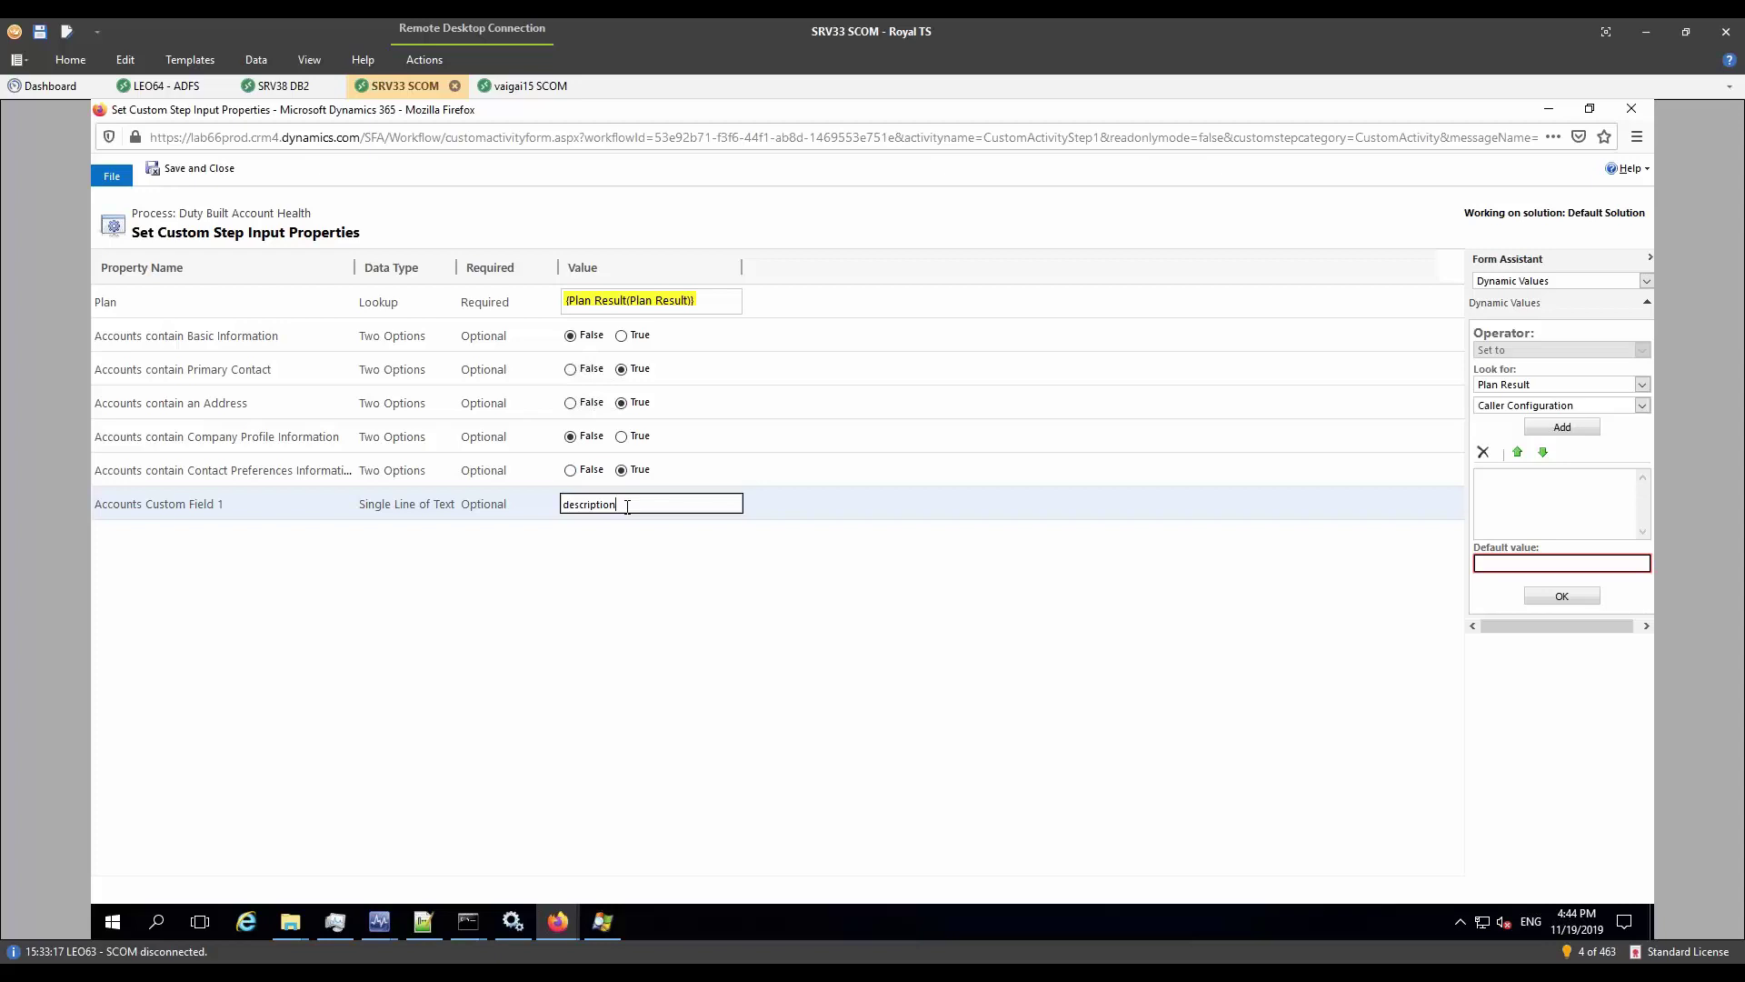
drag(625, 508, 563, 513)
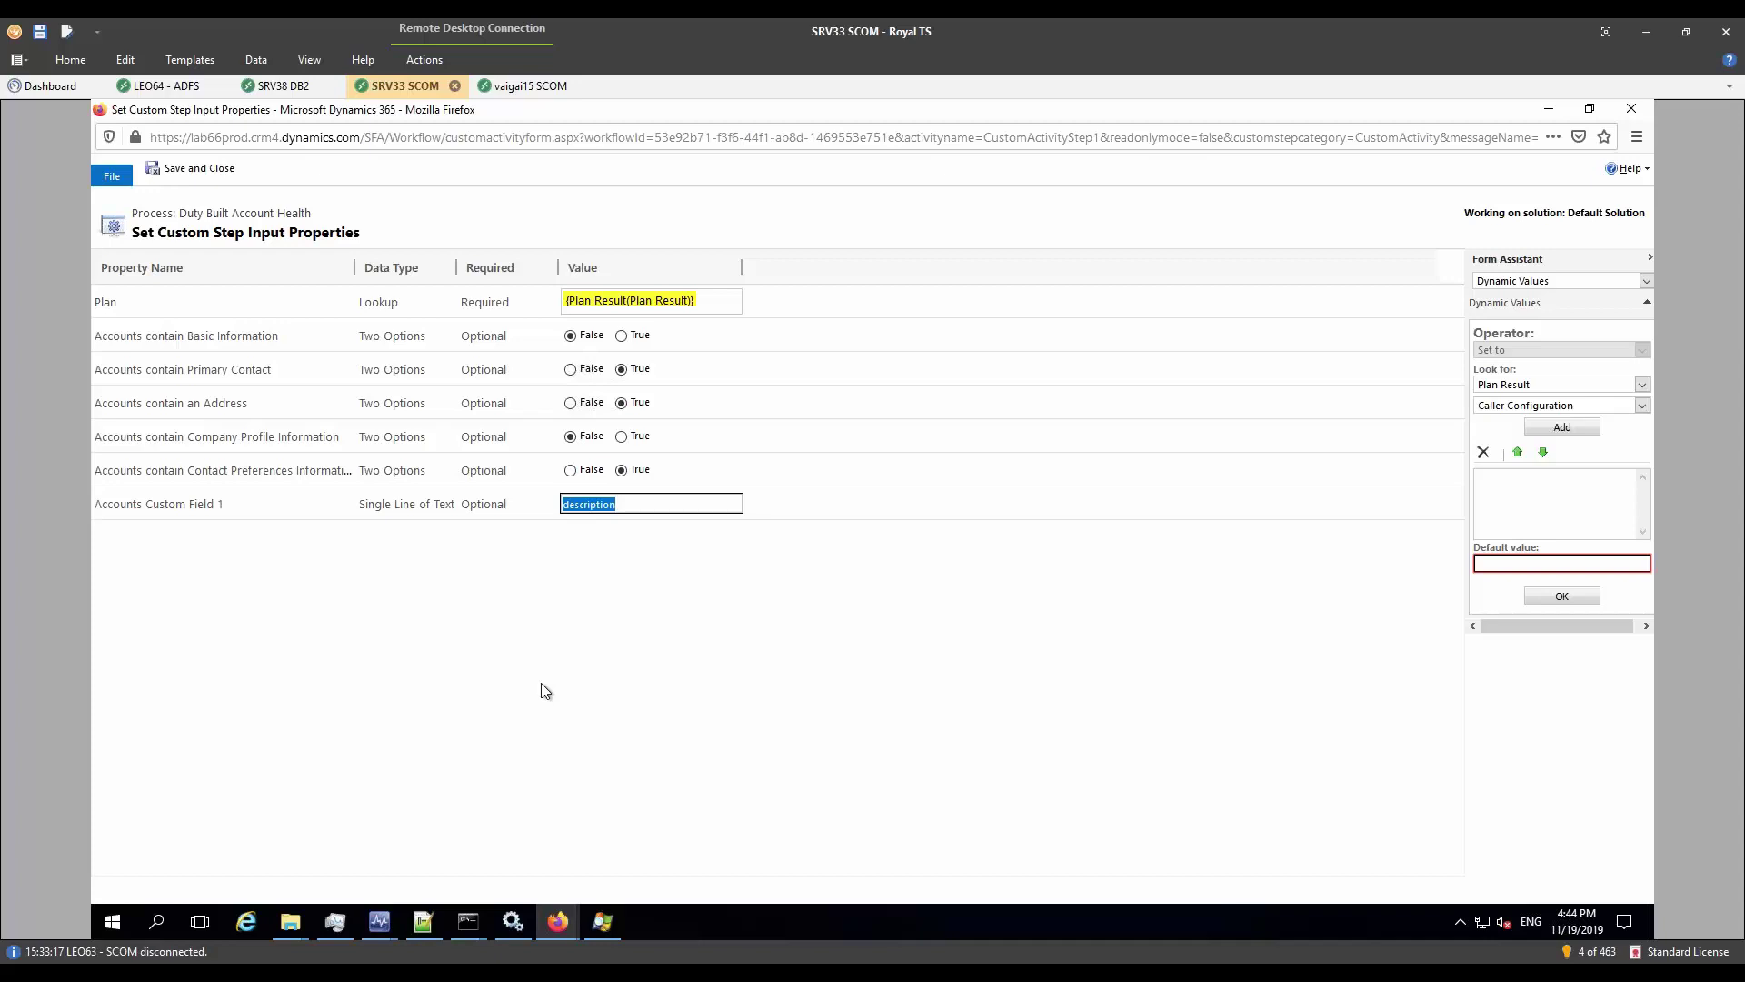
Step: Save and close the step properties, and reactivate the Duty Built Account Health process, closing its window
click(191, 172)
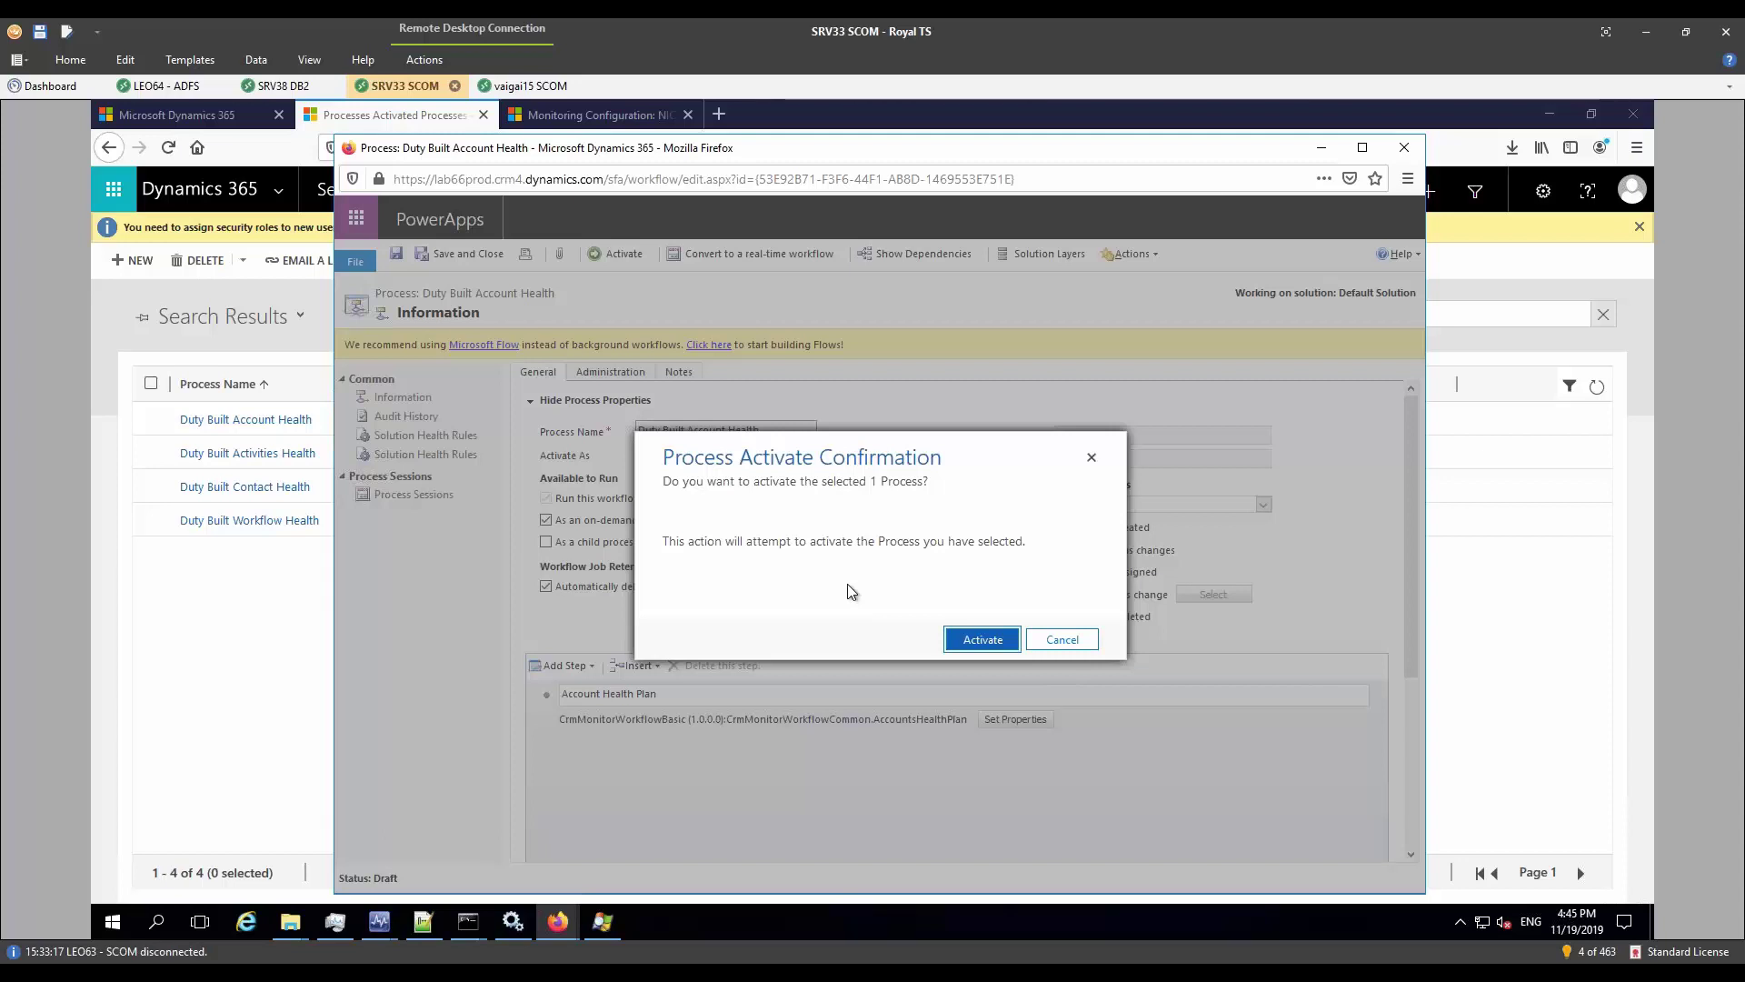
click(978, 643)
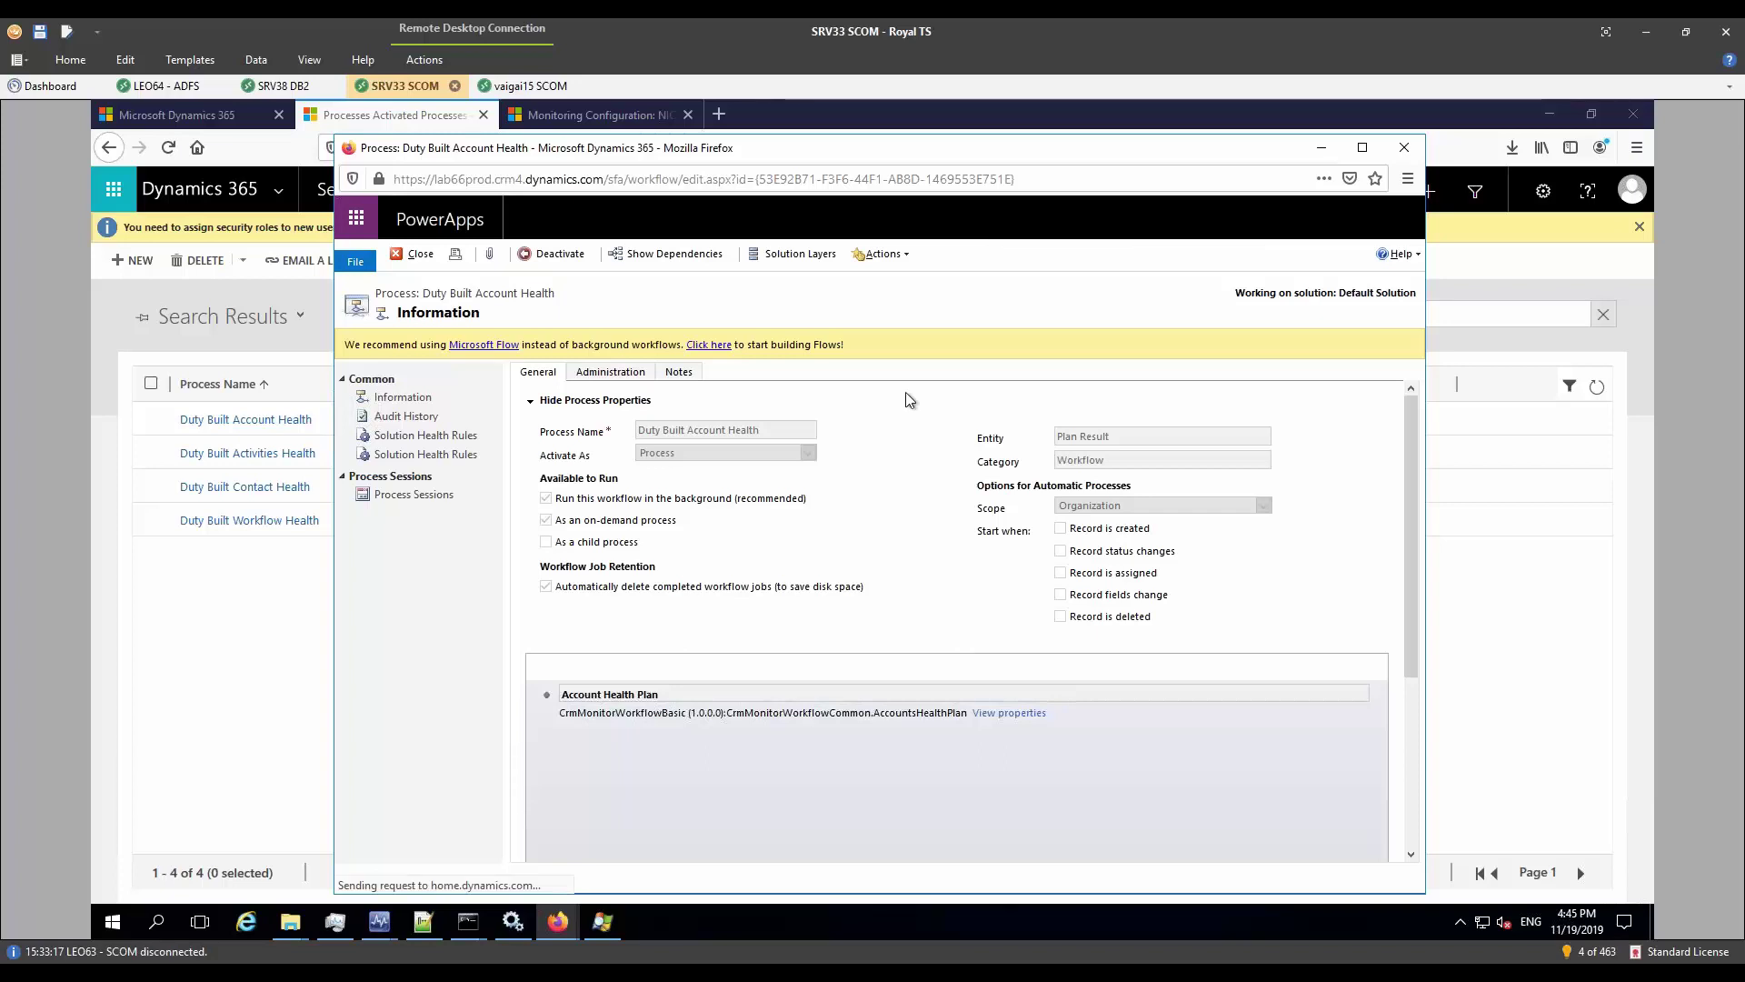
click(1404, 149)
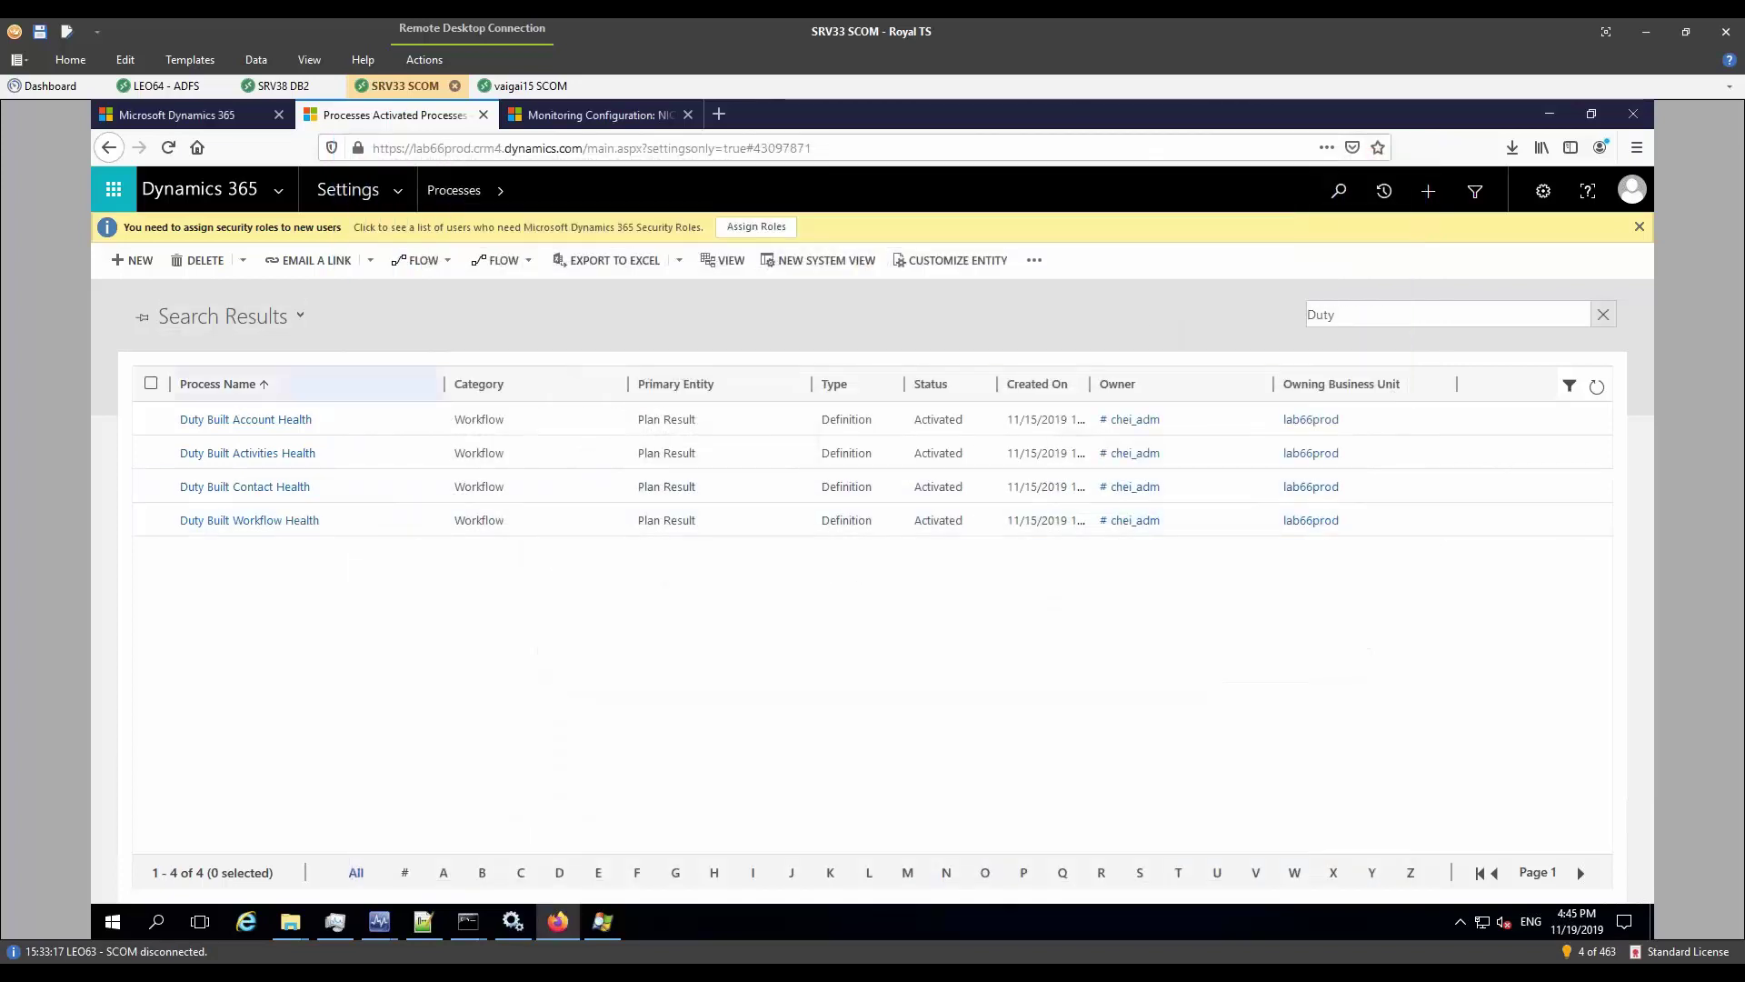
Step: Review the Activities Health Plan step's input properties in the Duty Built Activities Health process and close both windows
click(253, 456)
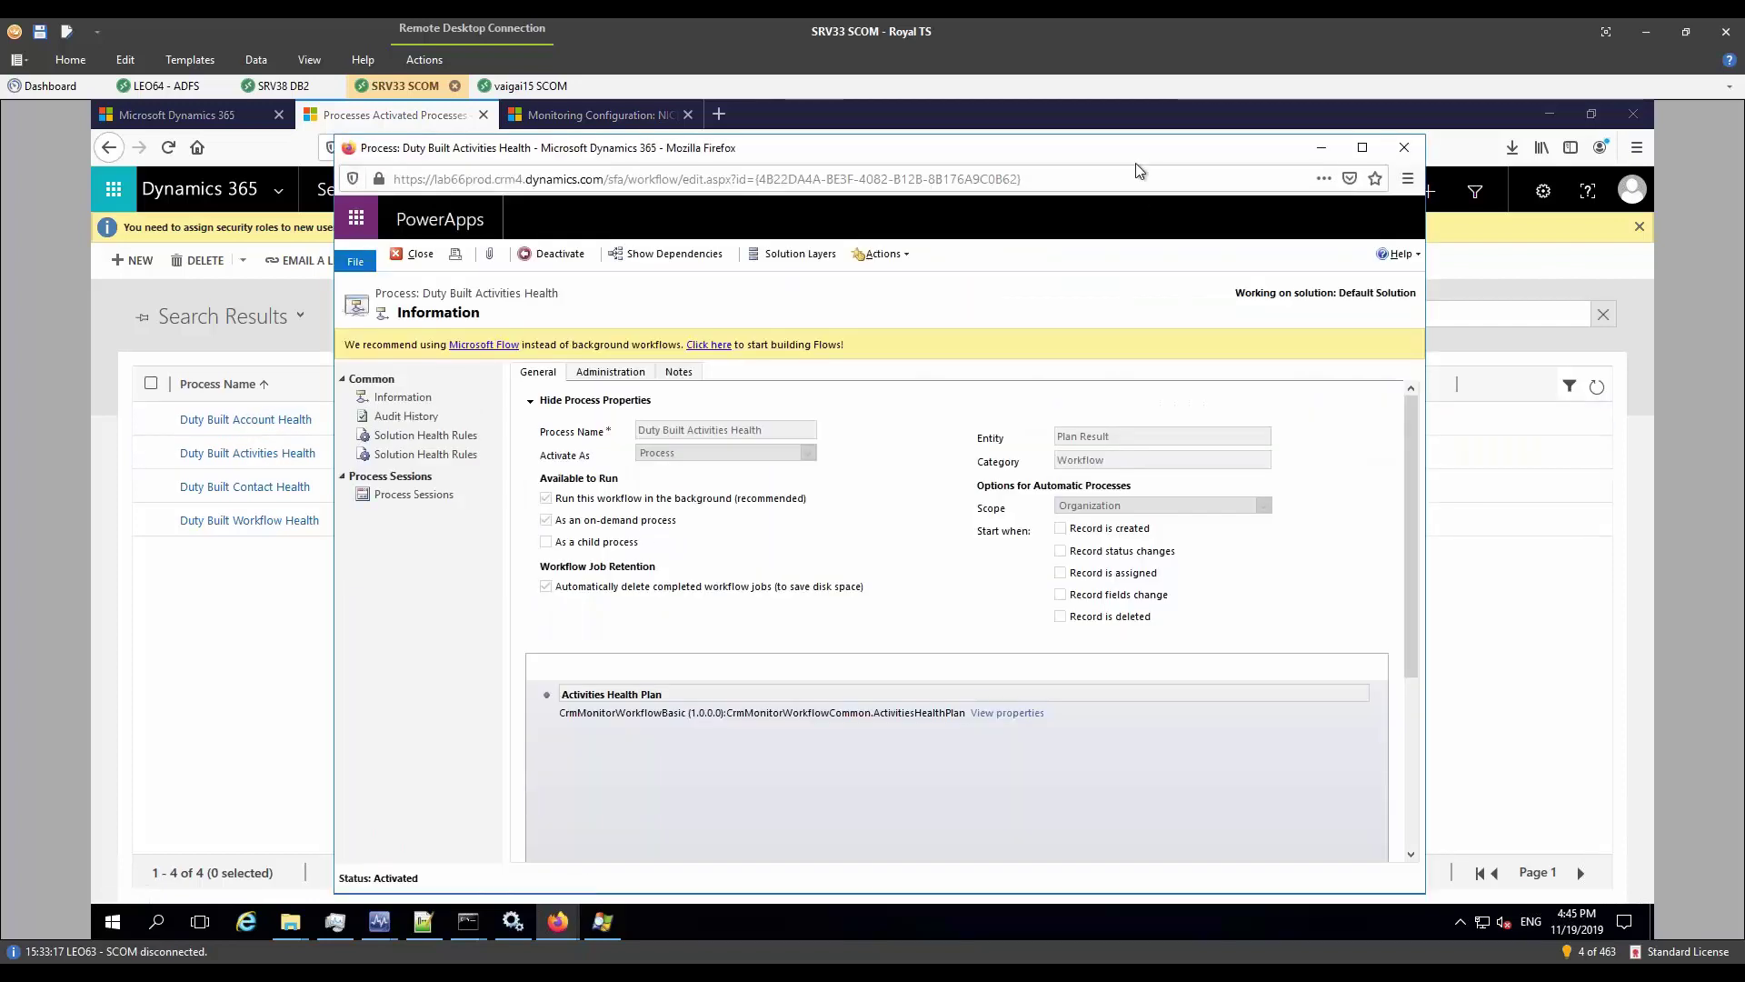
click(1026, 713)
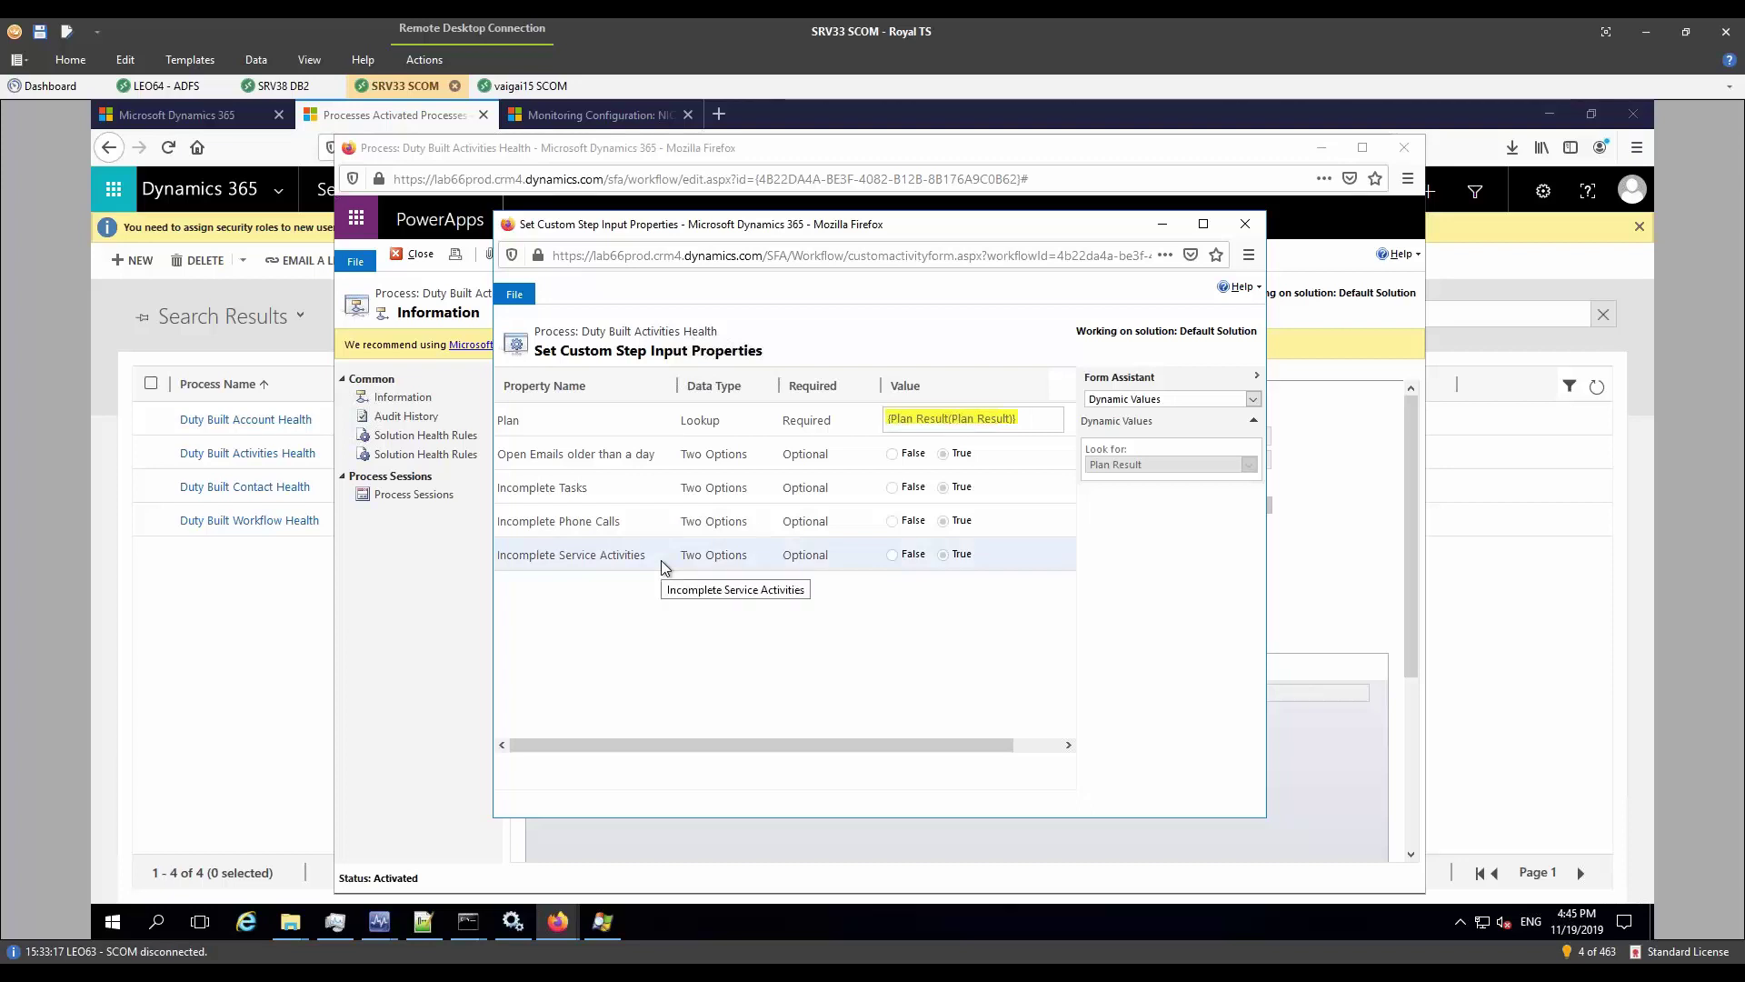
click(1242, 223)
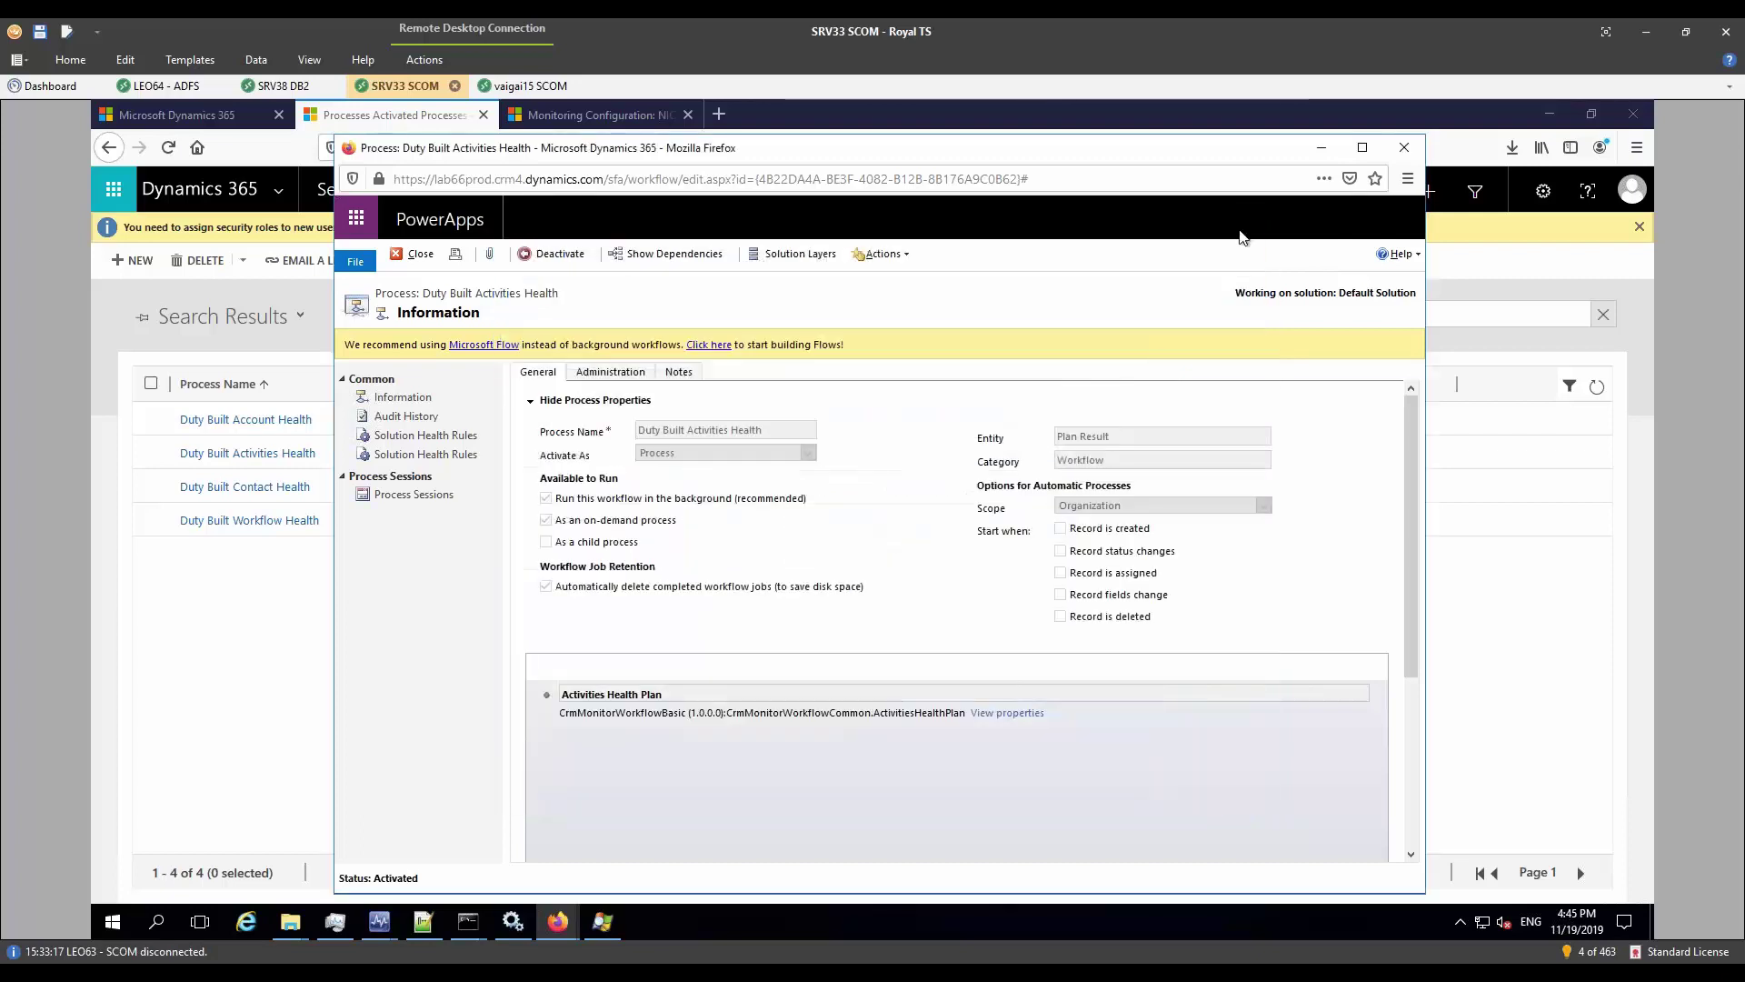
click(1401, 148)
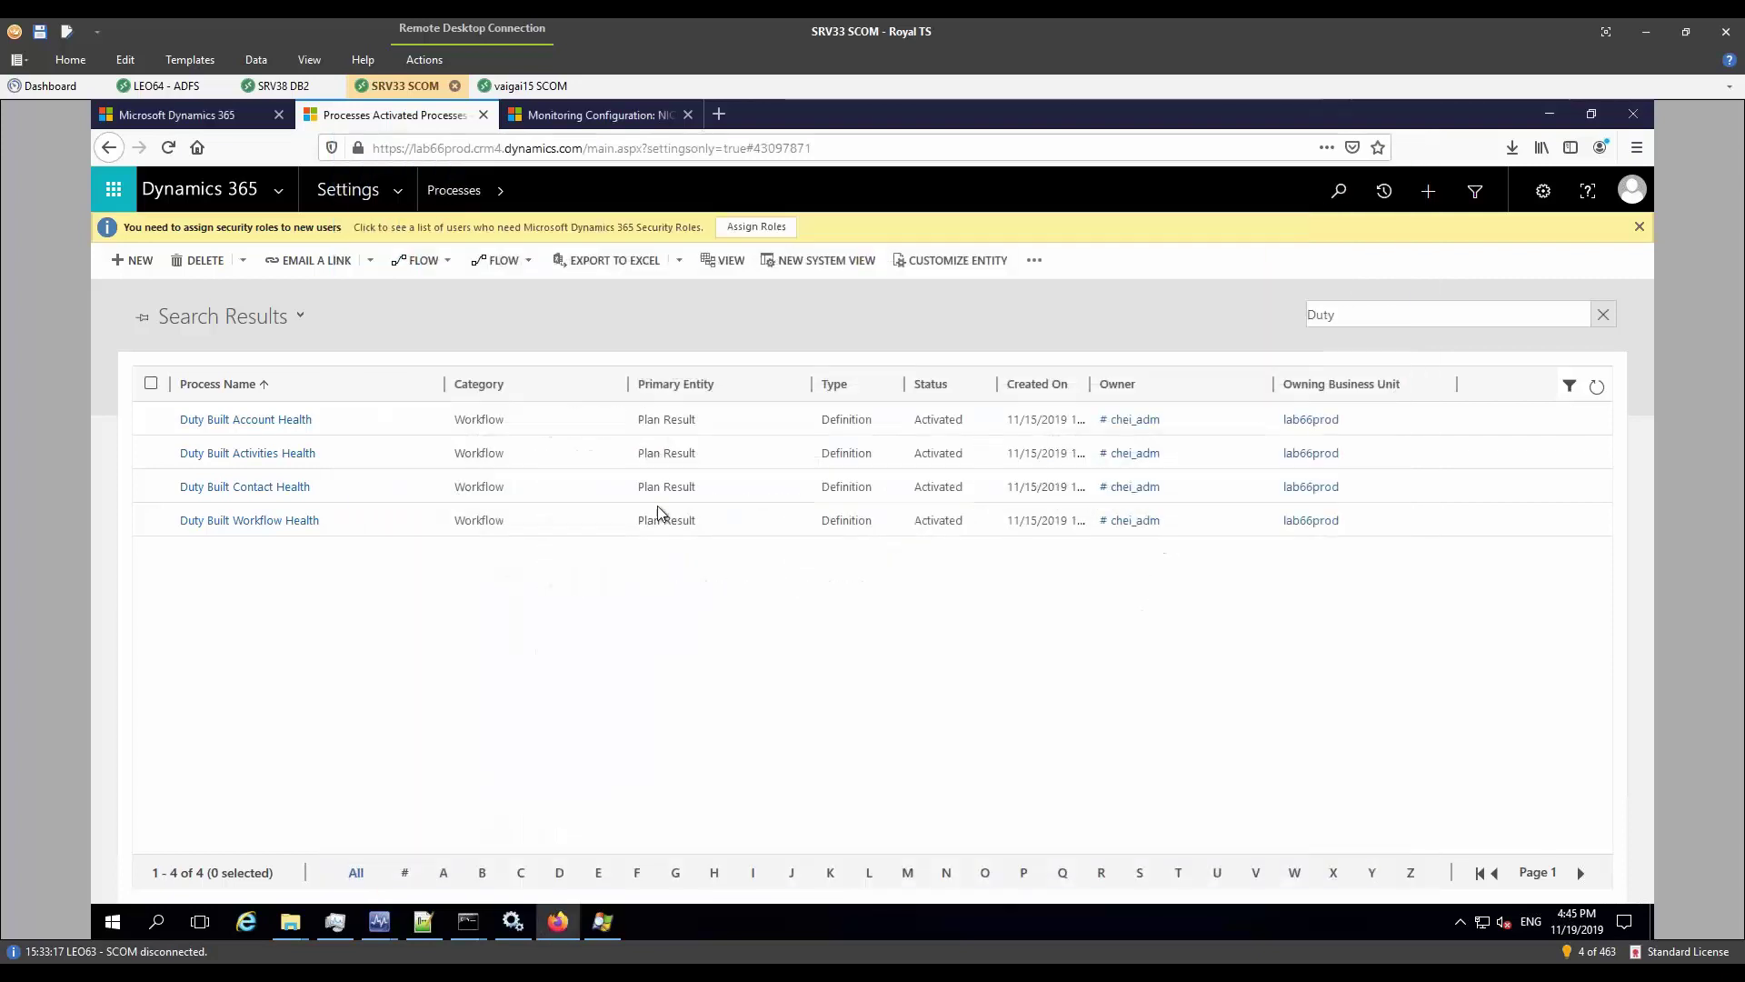
Step: Review the Contacts Health Plan step's input properties in the Duty Built Contact Health process and close both windows
click(271, 488)
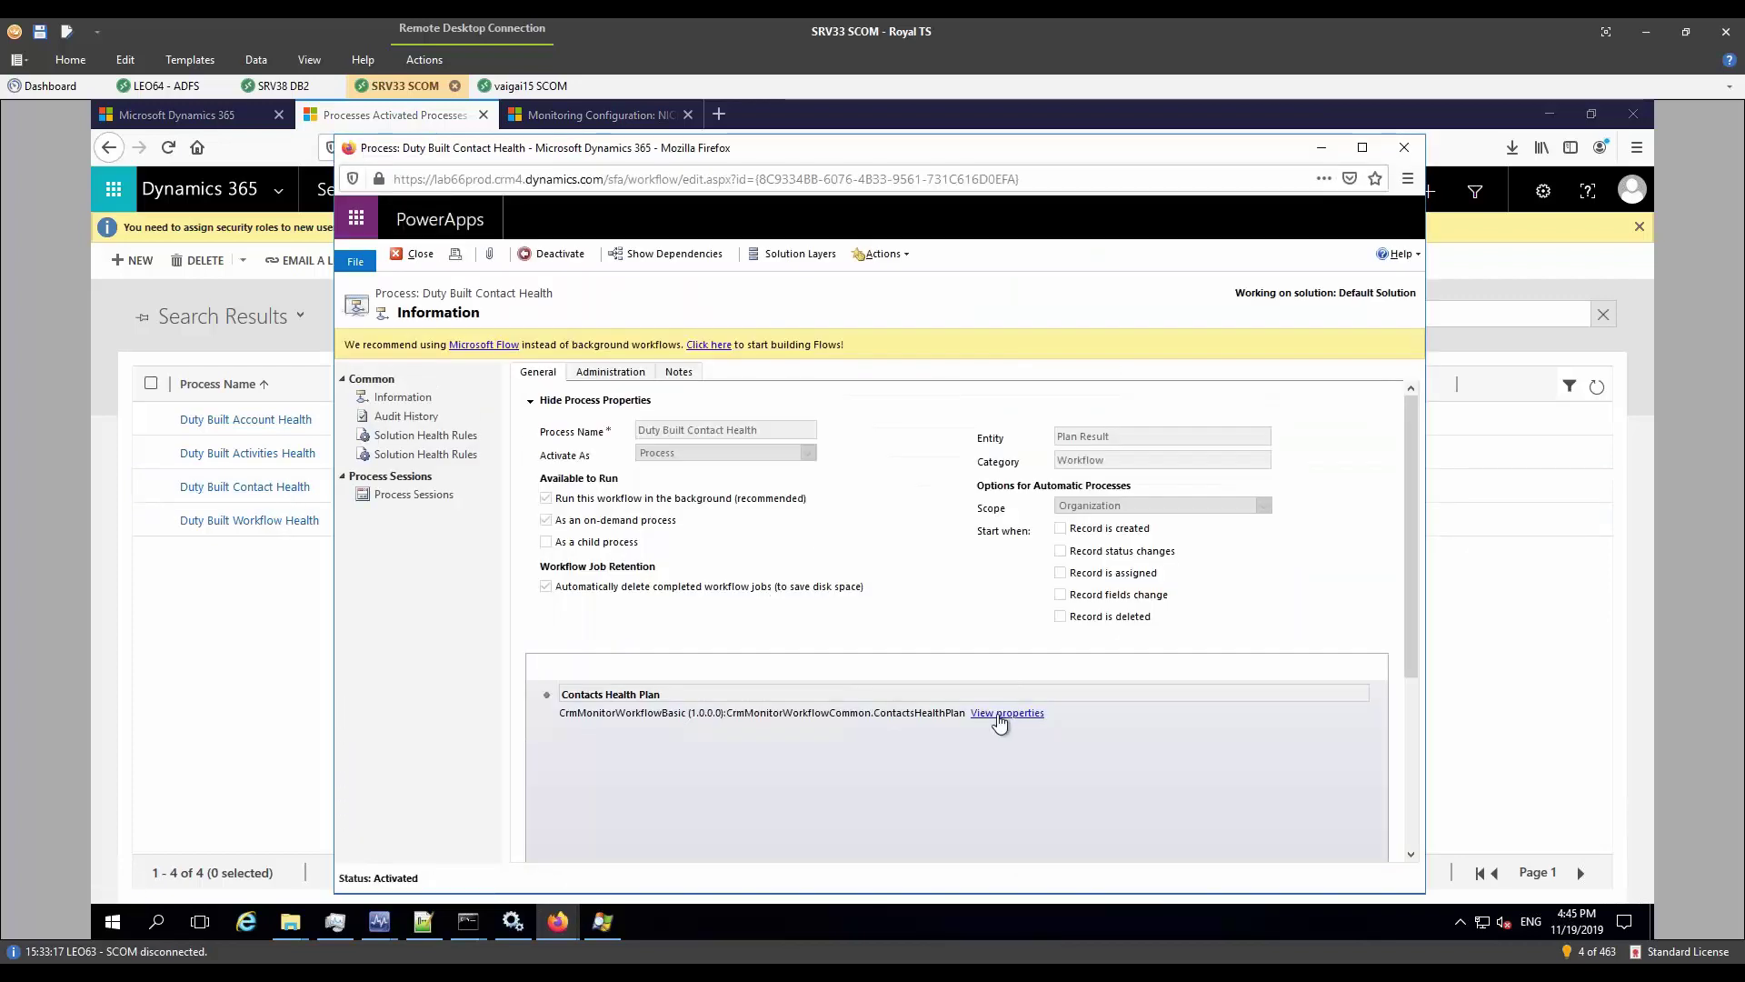
click(999, 717)
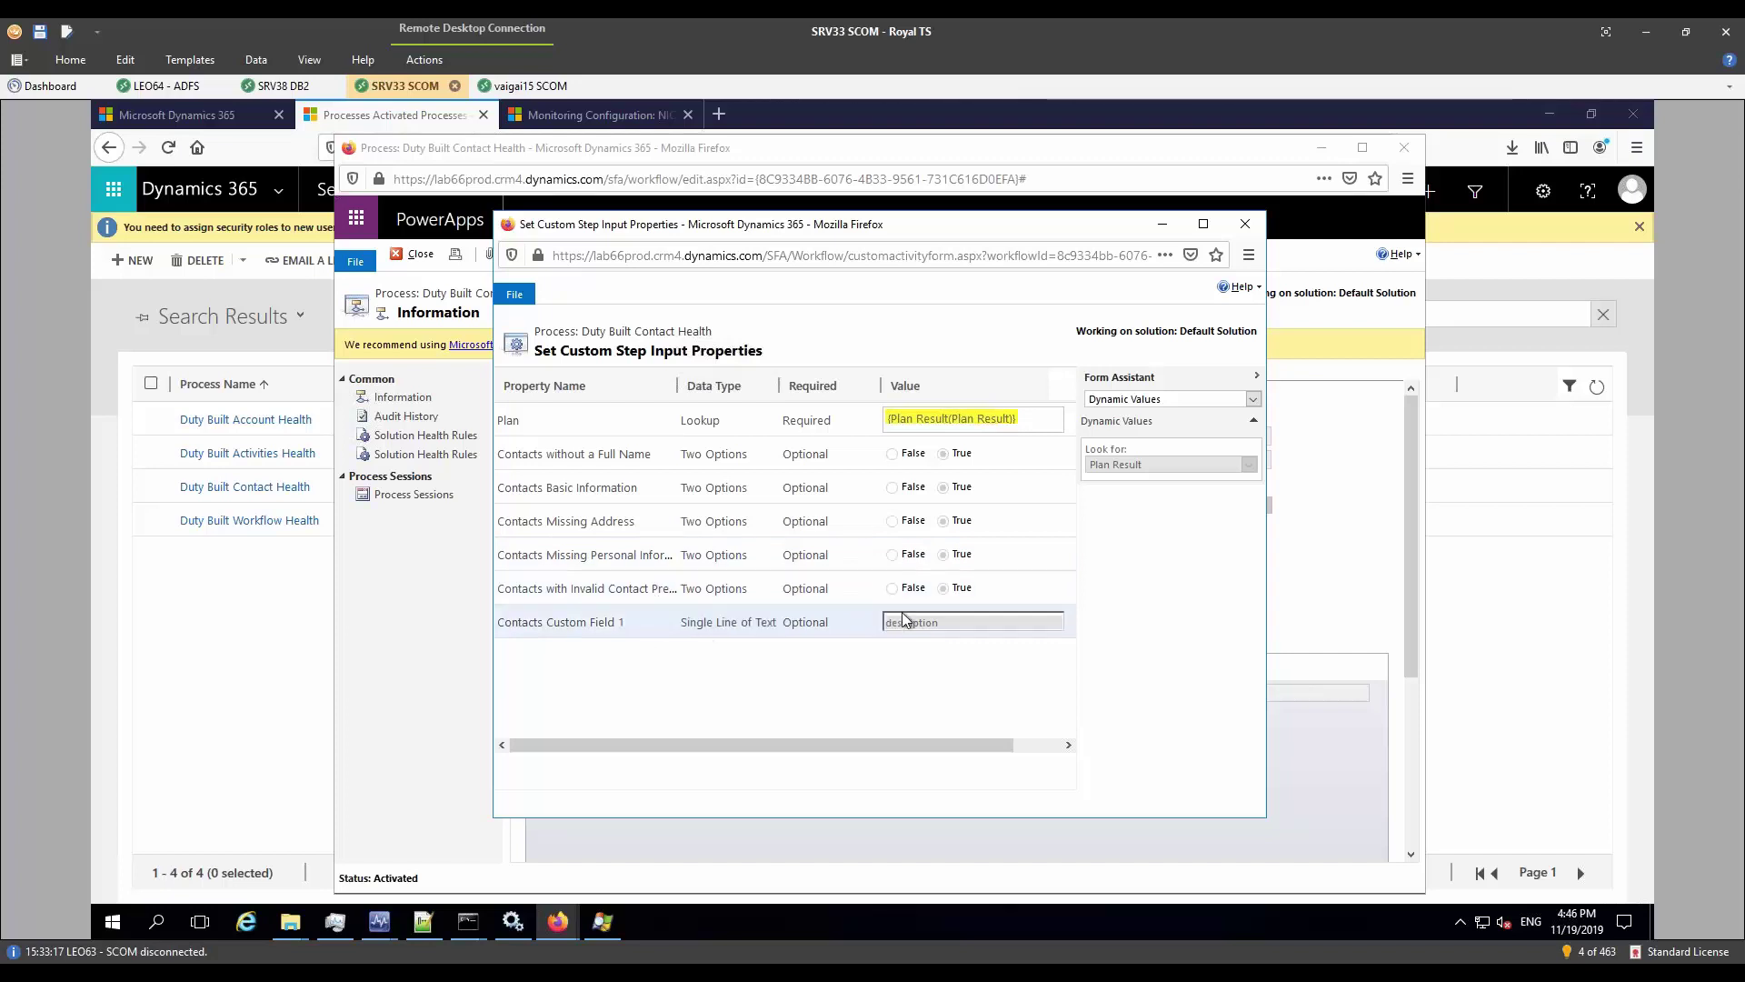
click(1245, 225)
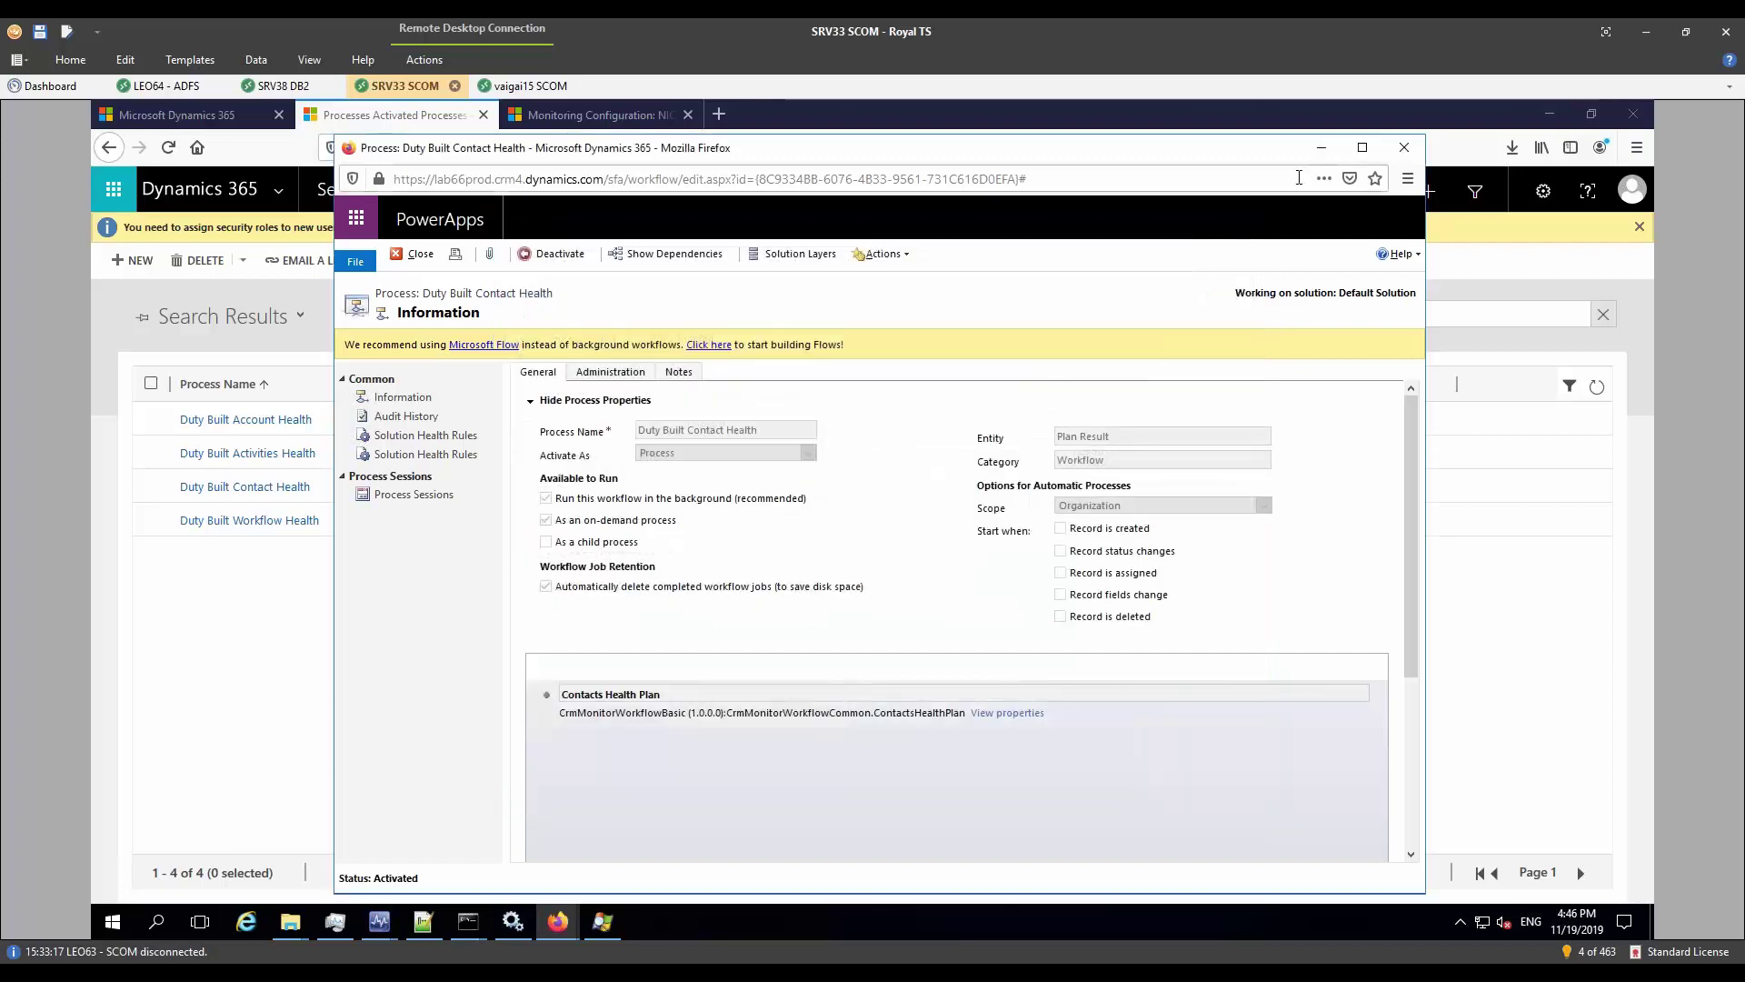
click(1401, 145)
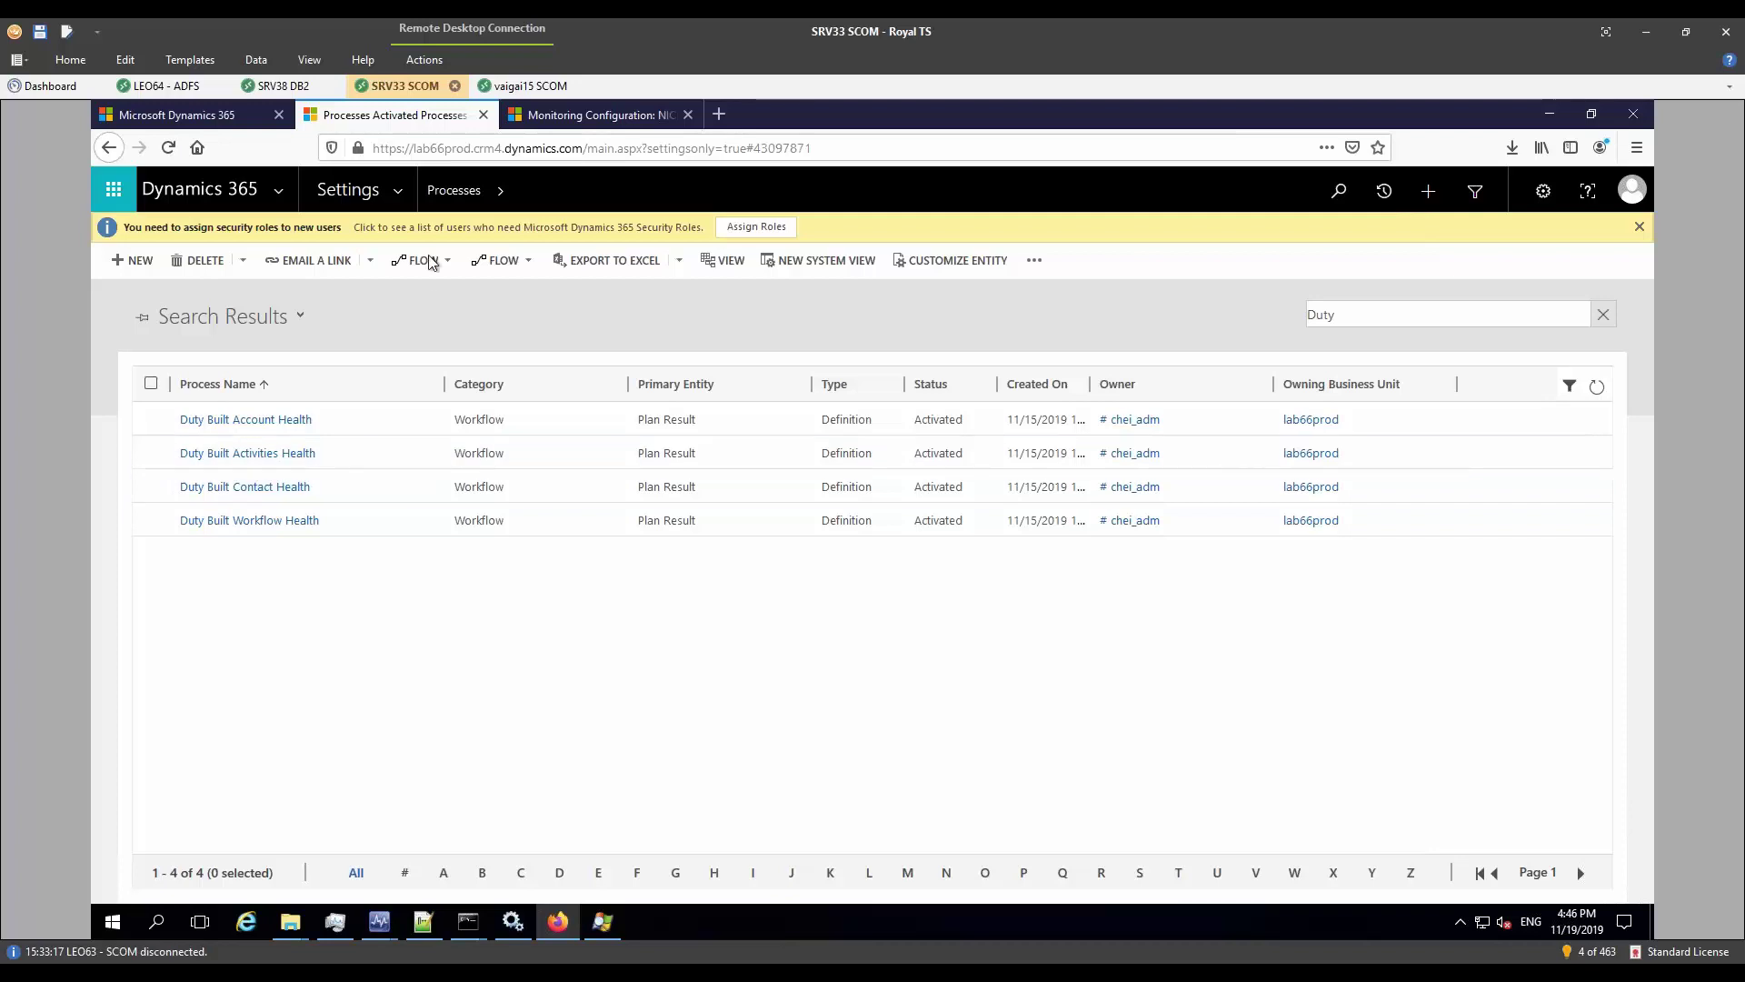
Step: Go to the Contacts list in the Marketing app and open the contact that has a full name
click(398, 190)
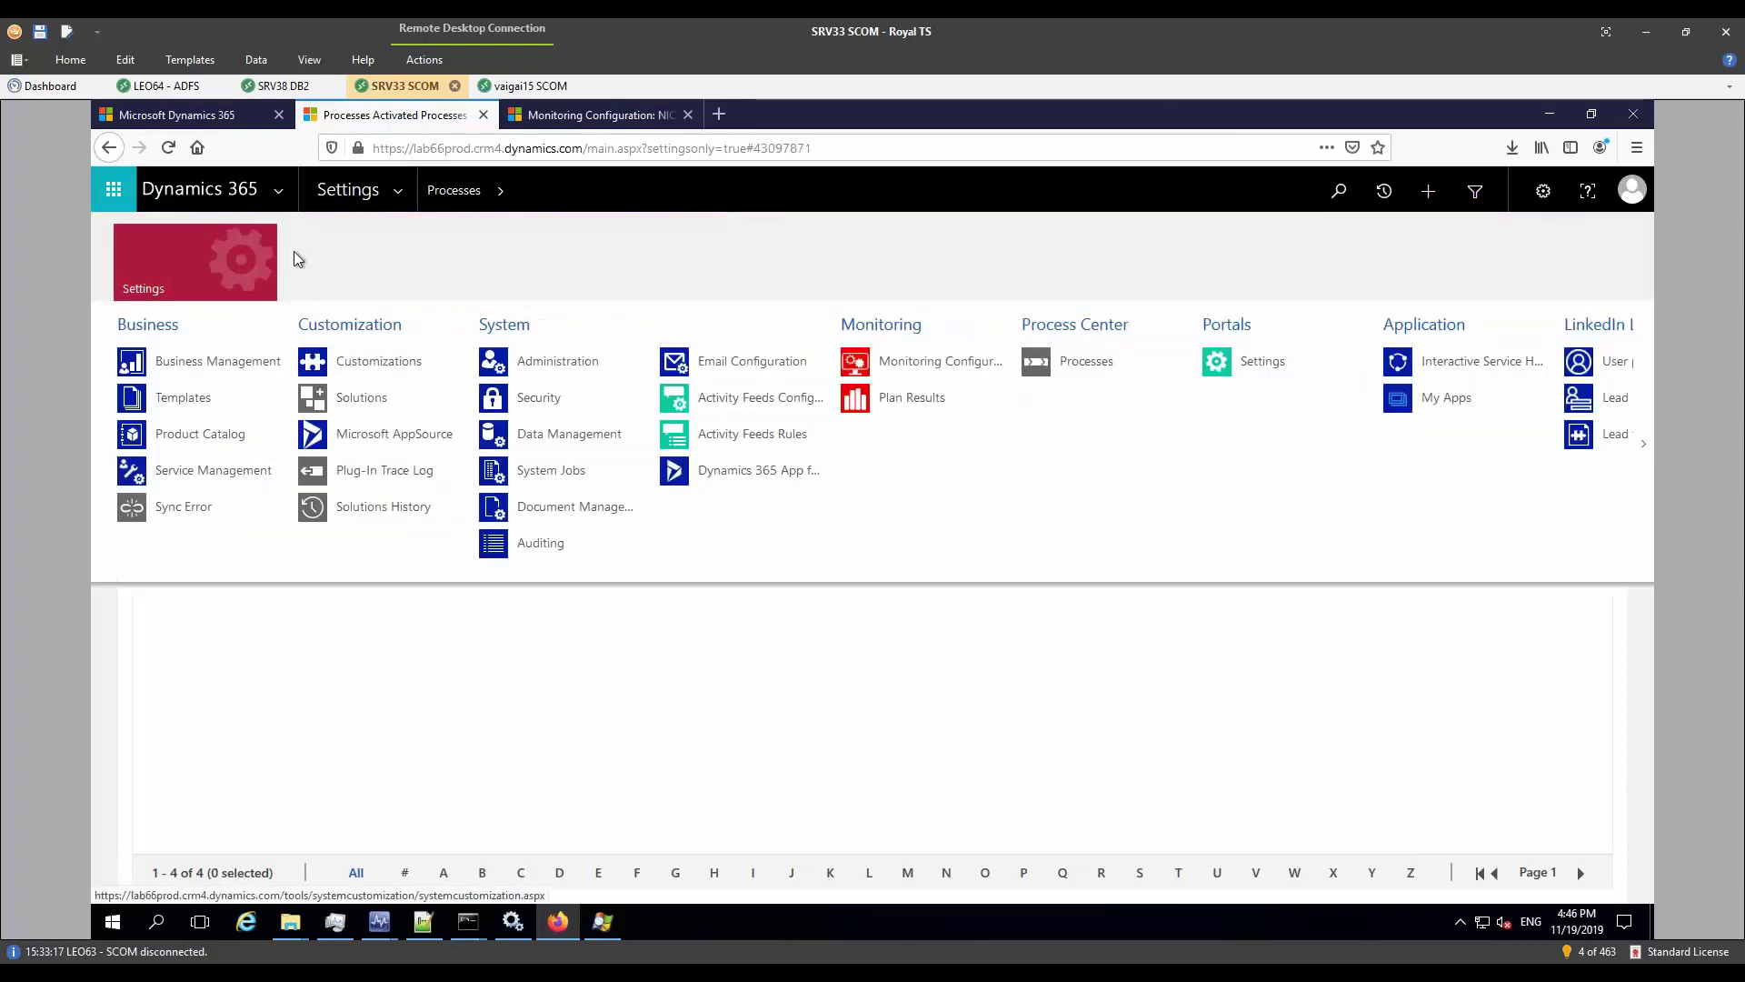
click(400, 191)
click(194, 117)
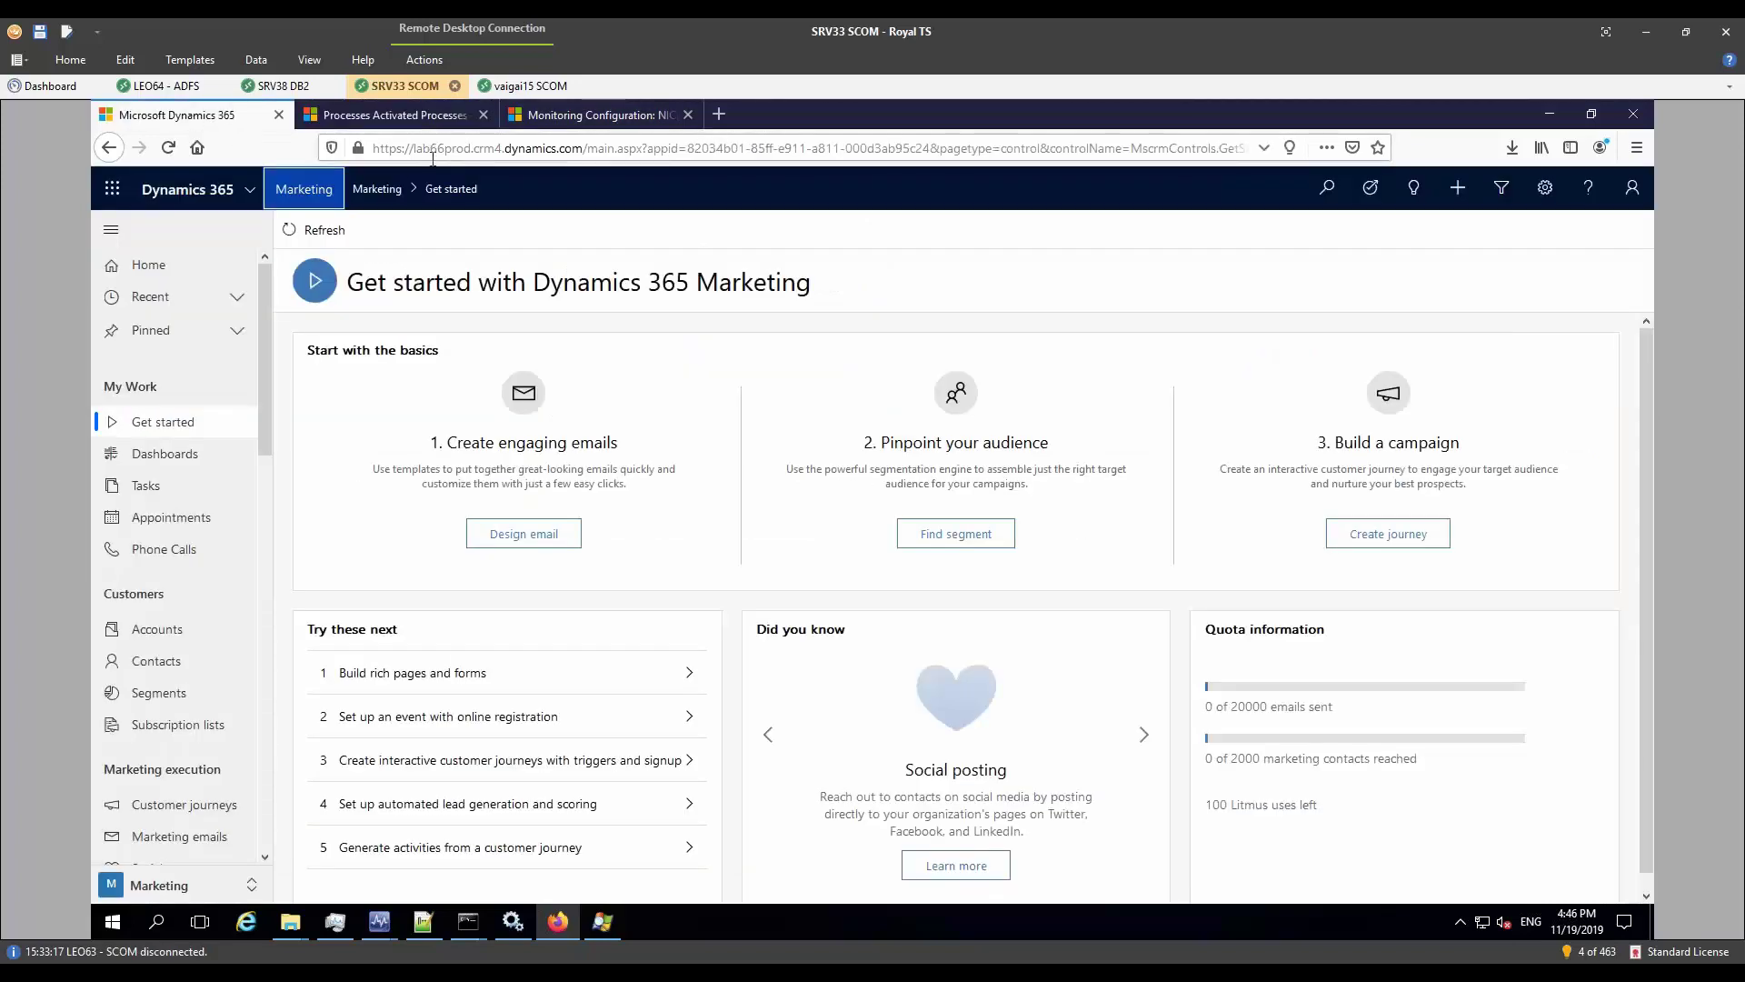
click(166, 663)
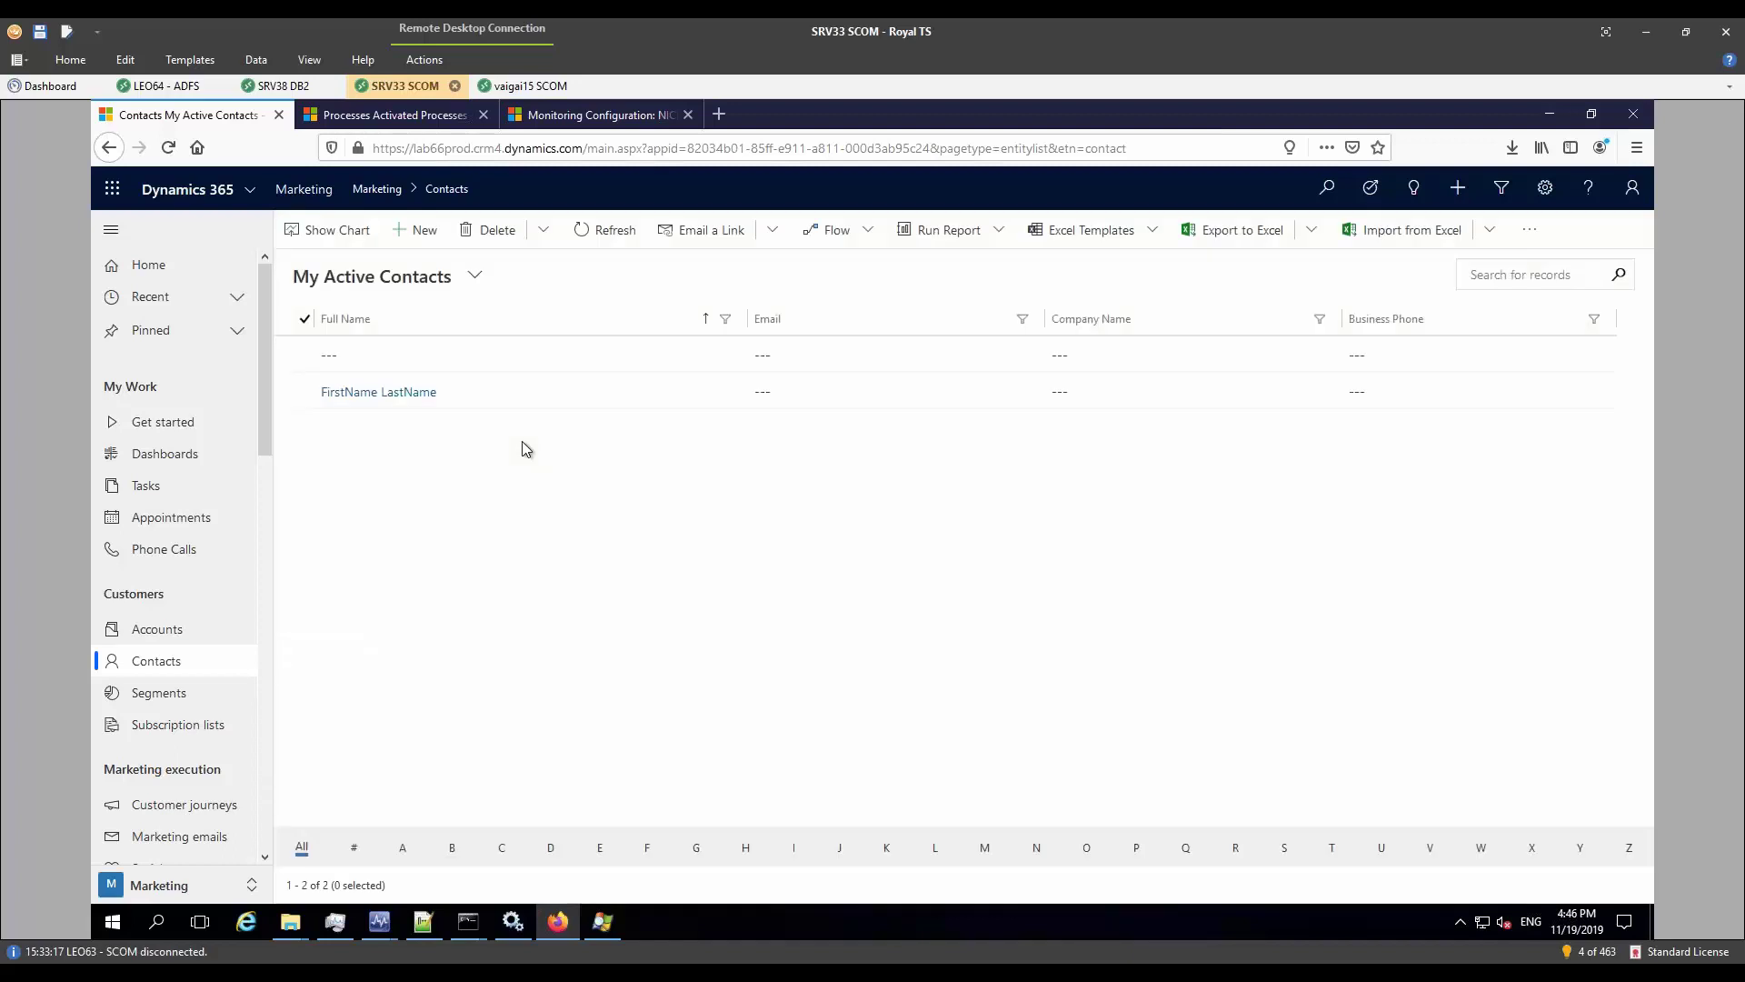
double_click(522, 396)
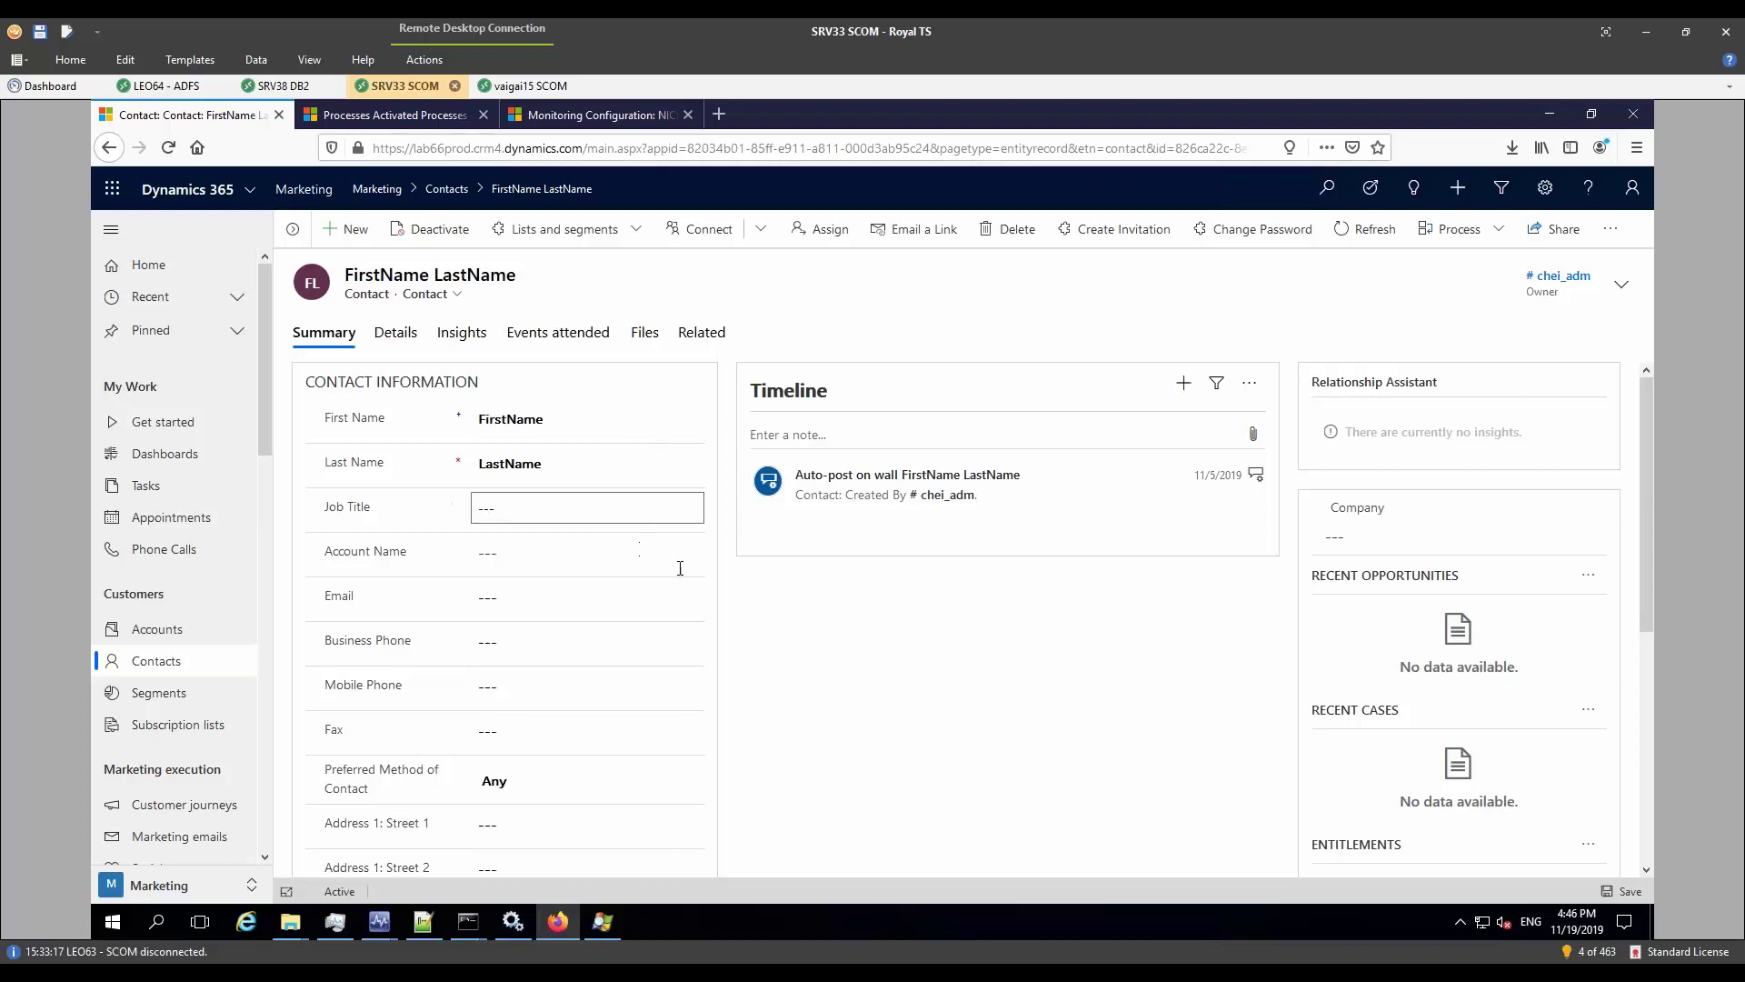
Step: Examine the contact's address fields in the summary and its personal information and contact preferences in the details
scroll(698, 598, down, 1)
scroll(842, 670, down, 3)
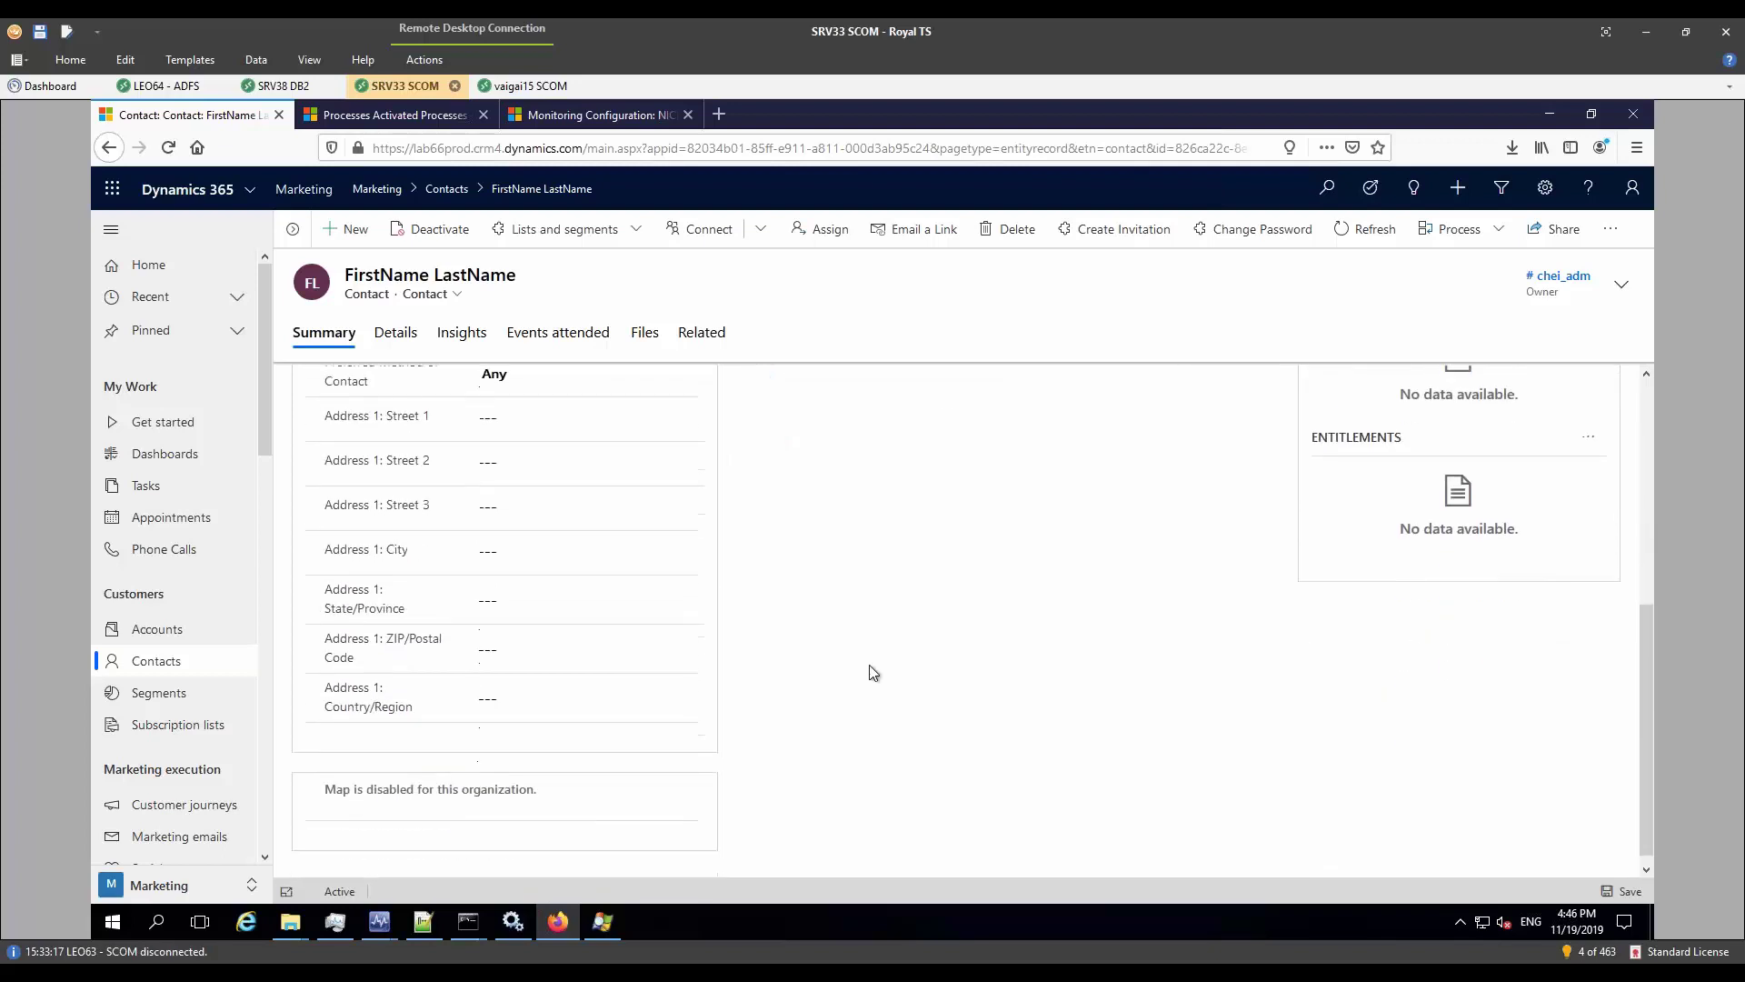
scroll(959, 725, up, 4)
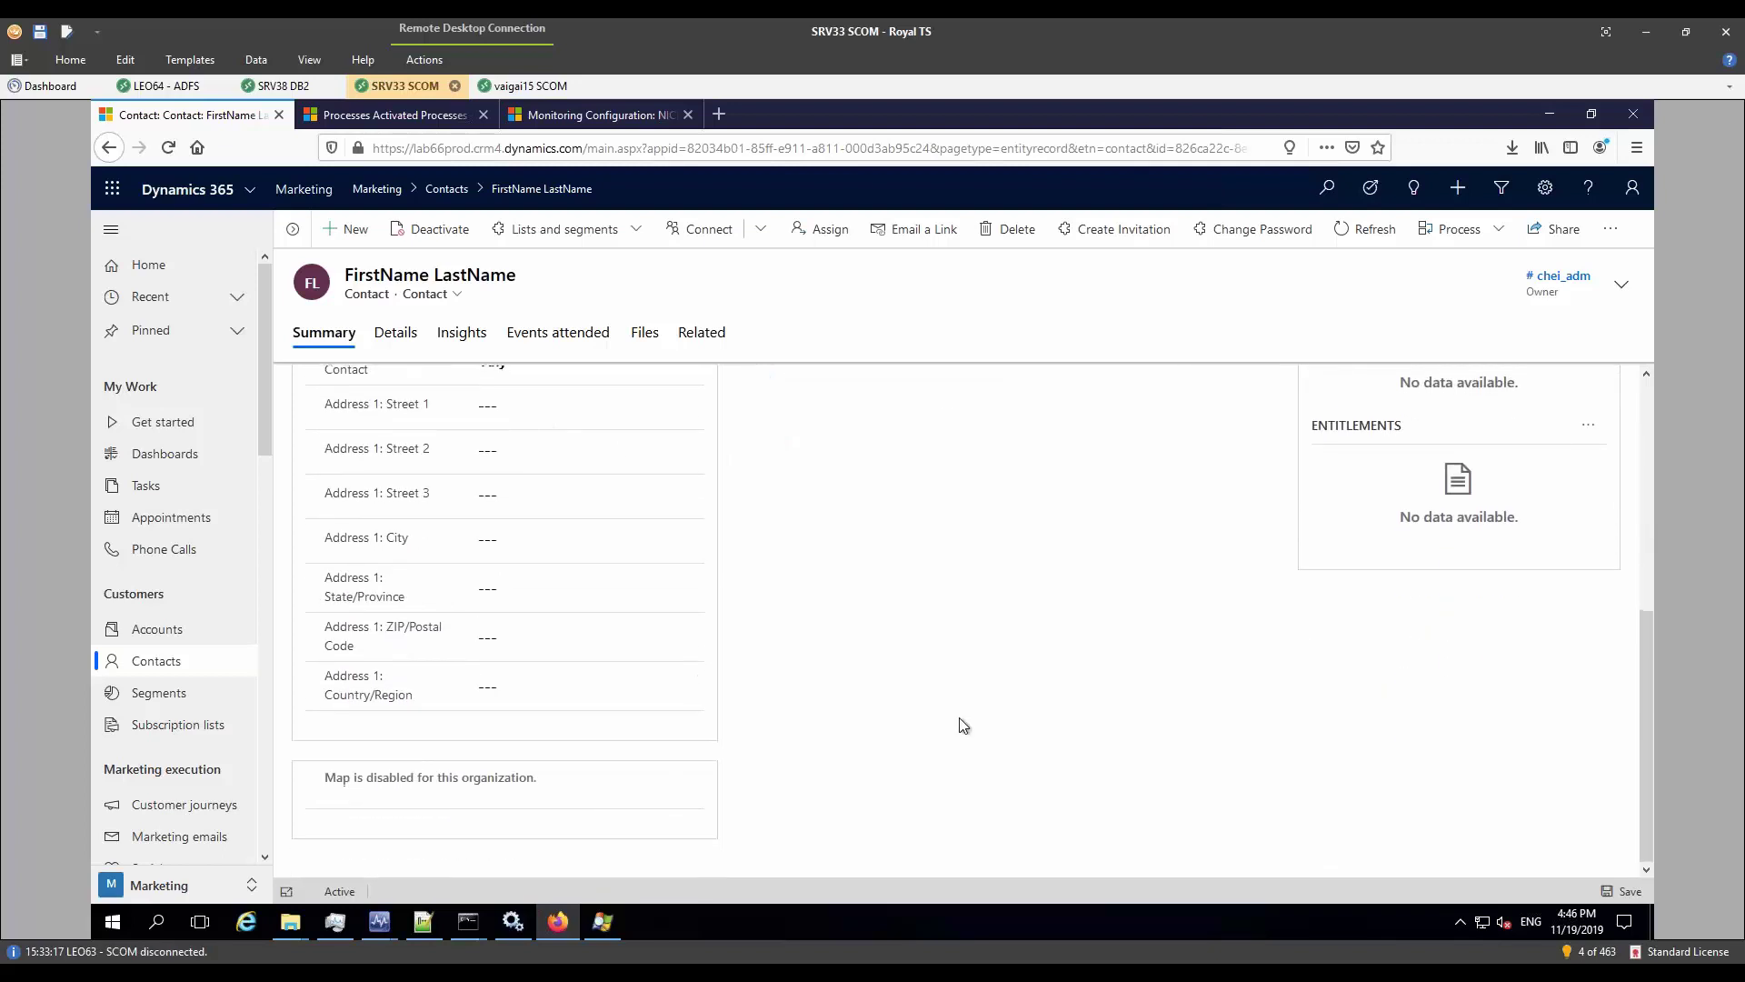
click(401, 335)
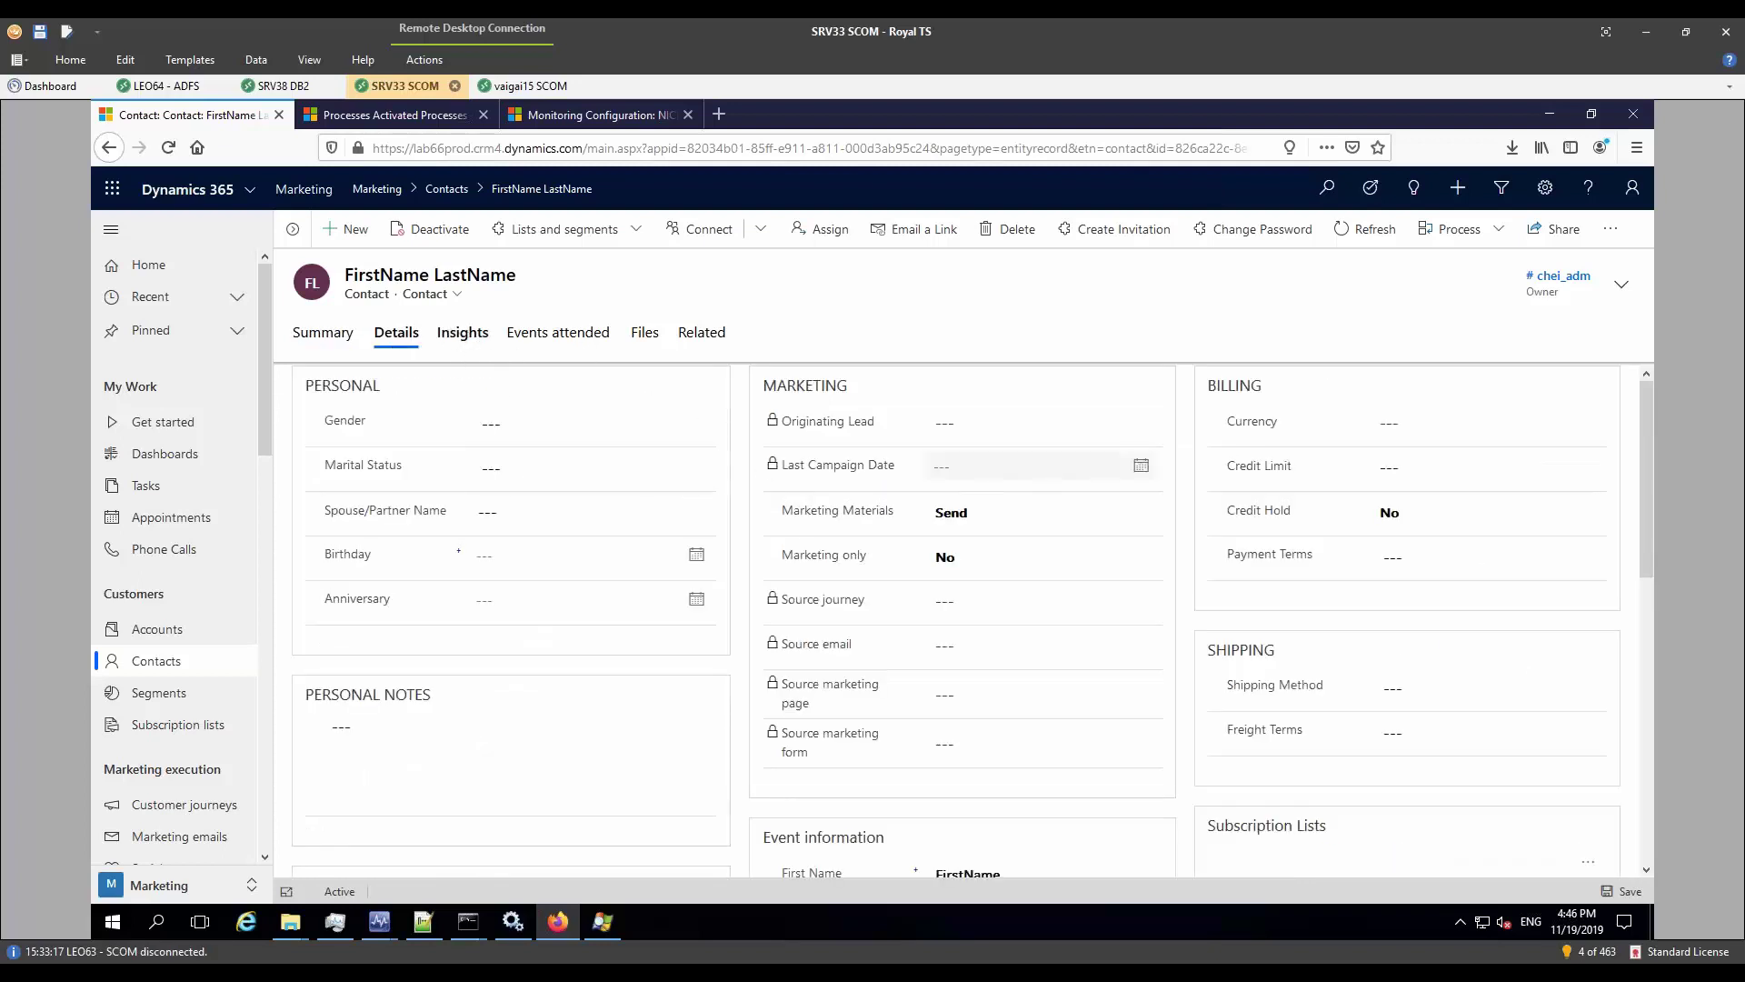
scroll(735, 516, down, 10)
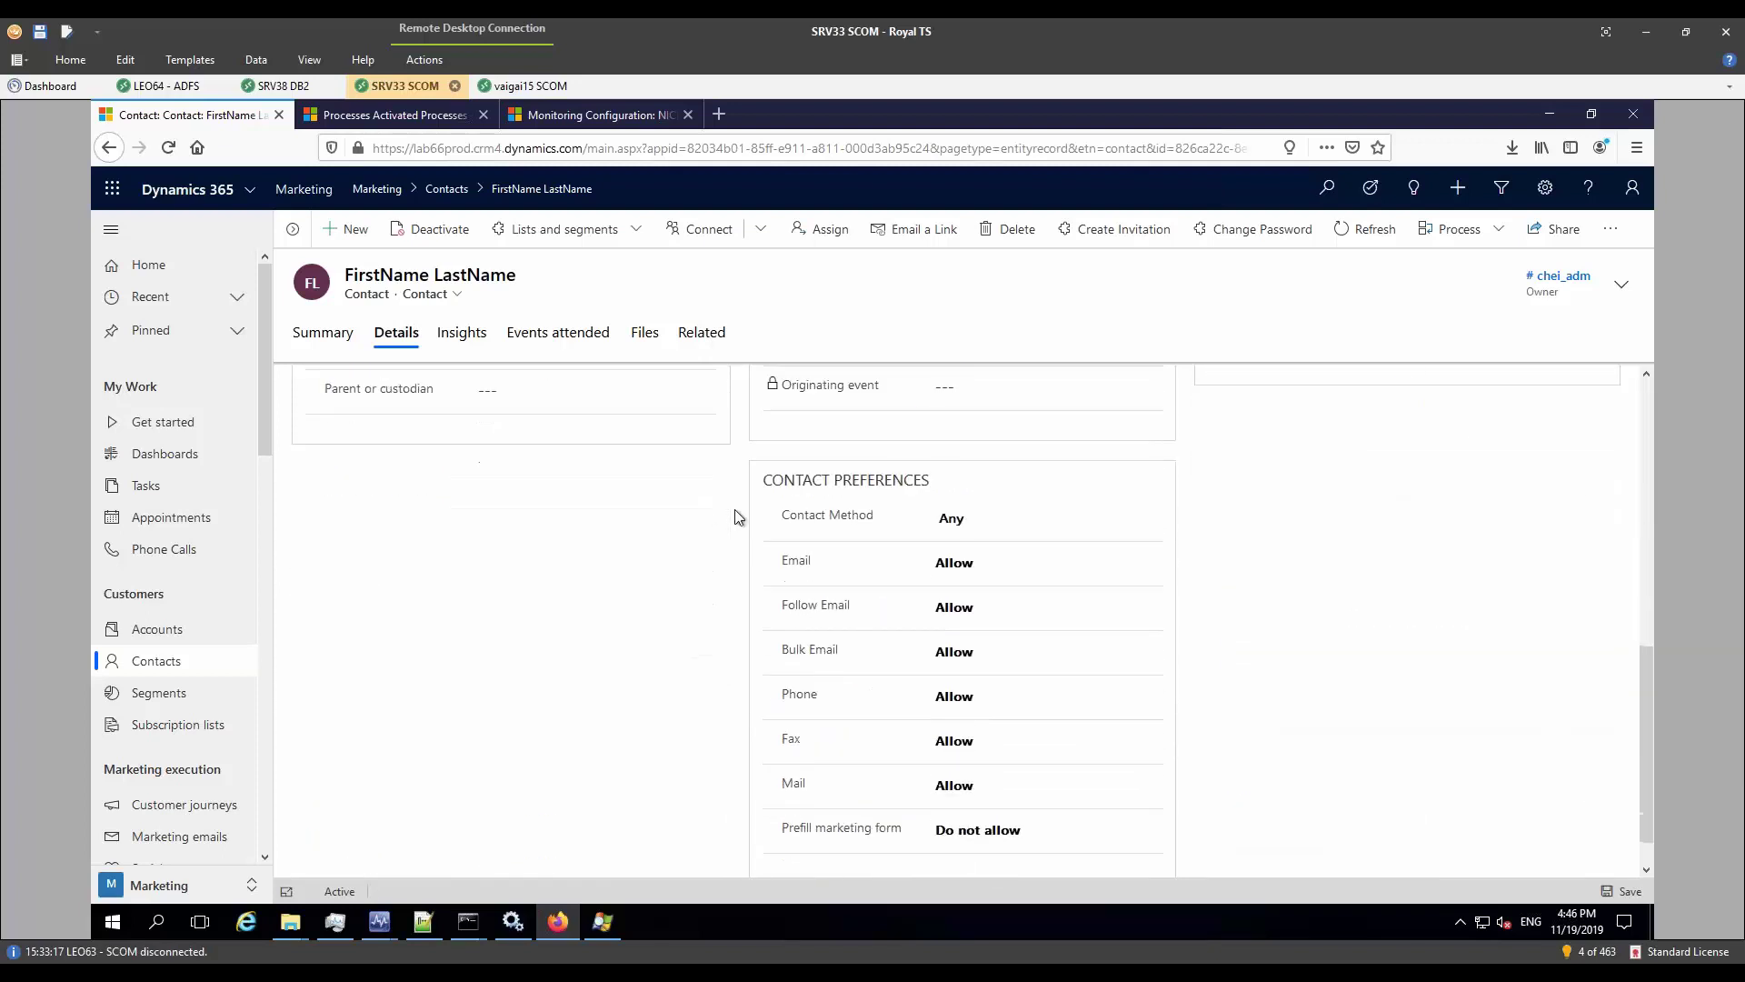
scroll(735, 517, down, 1)
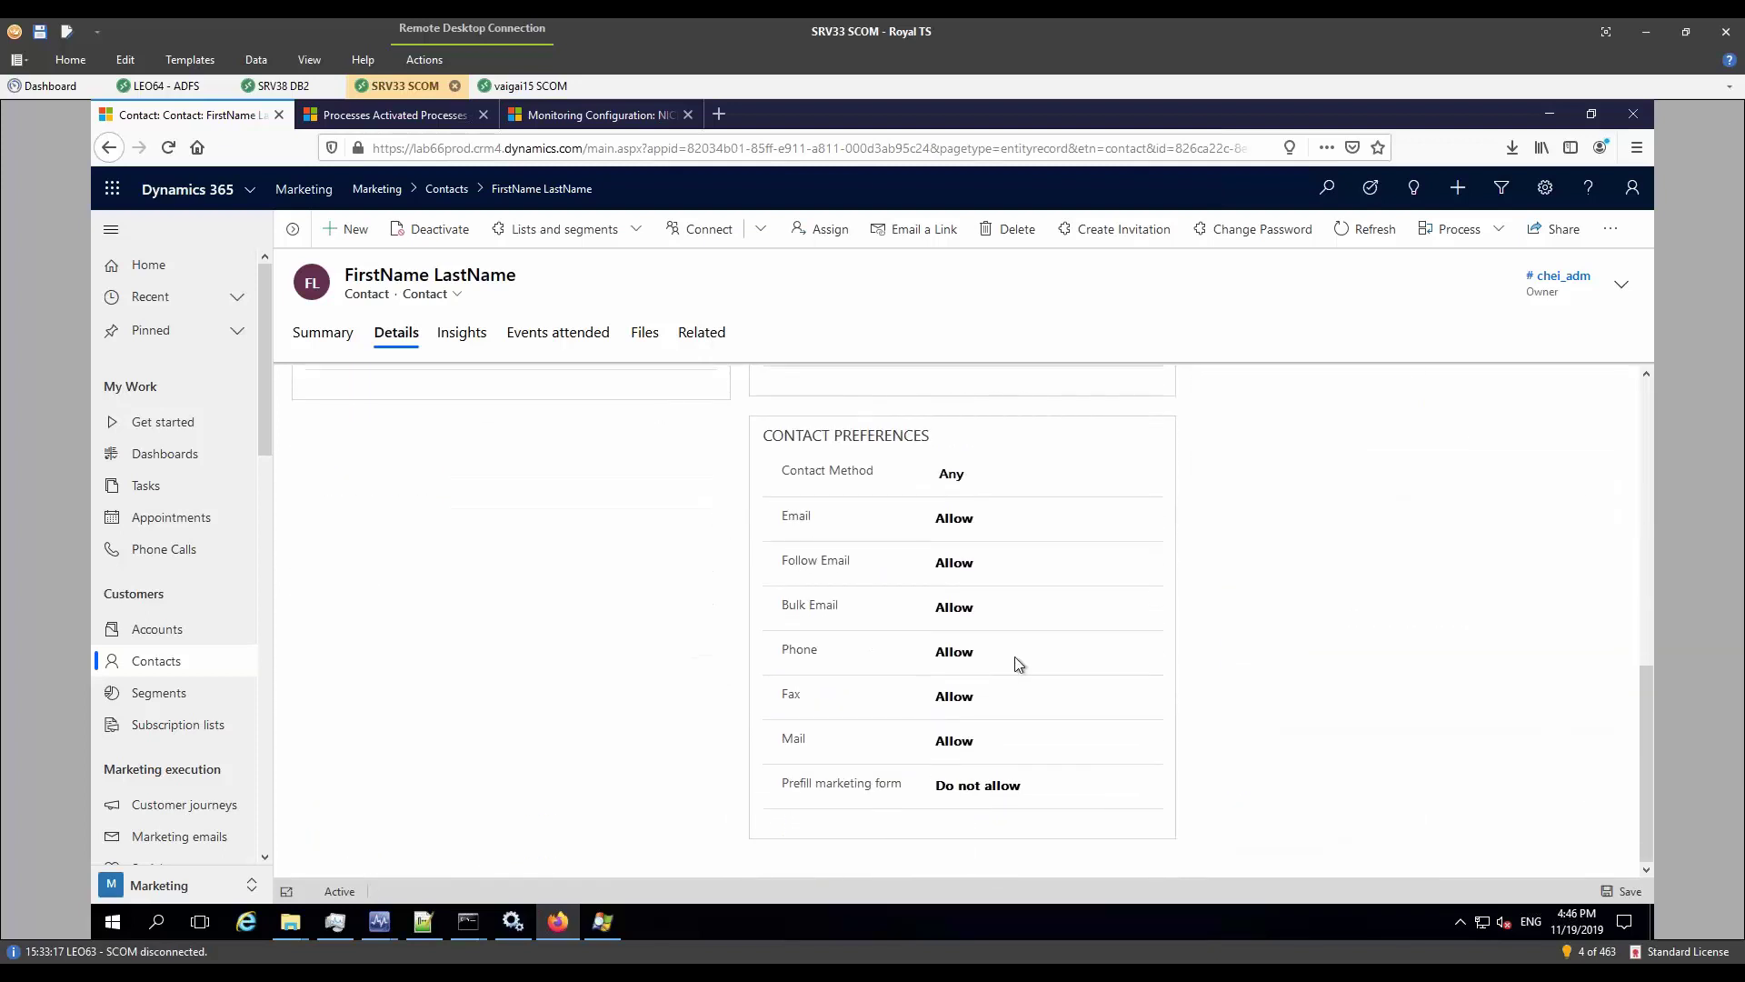
click(329, 334)
Step: Show the Active Accounts view of the Accounts list and open the Fabrikam, Inc. account
click(199, 641)
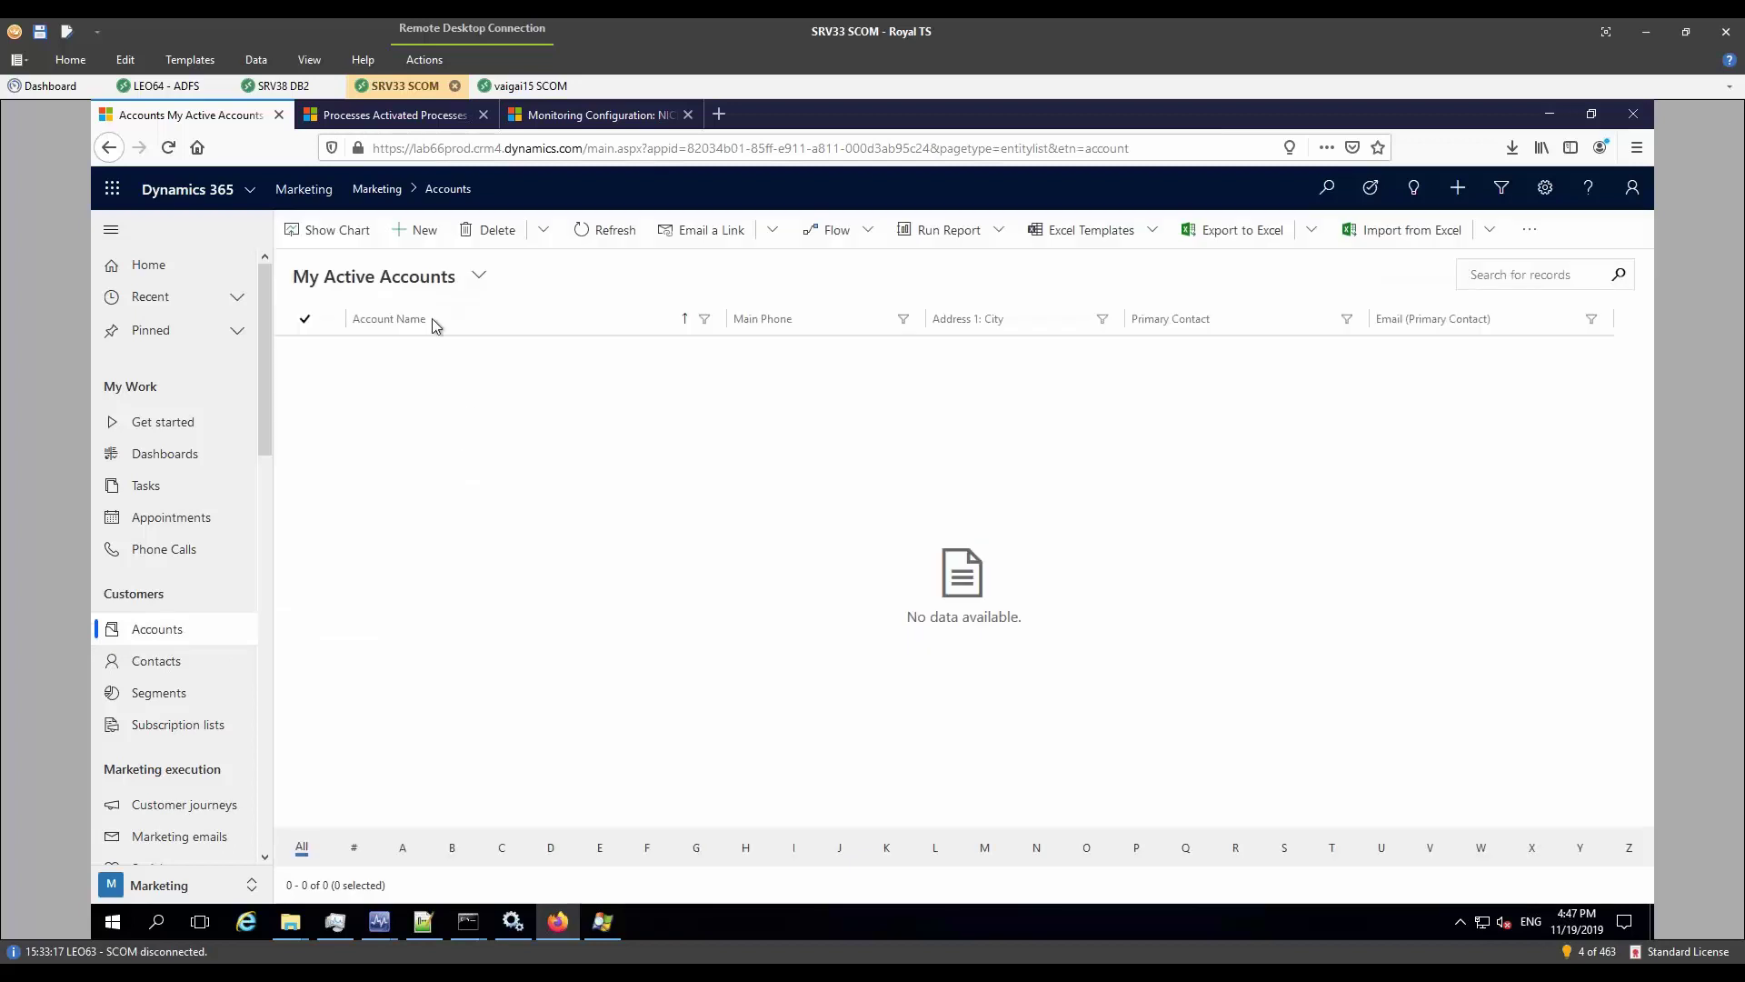
click(471, 278)
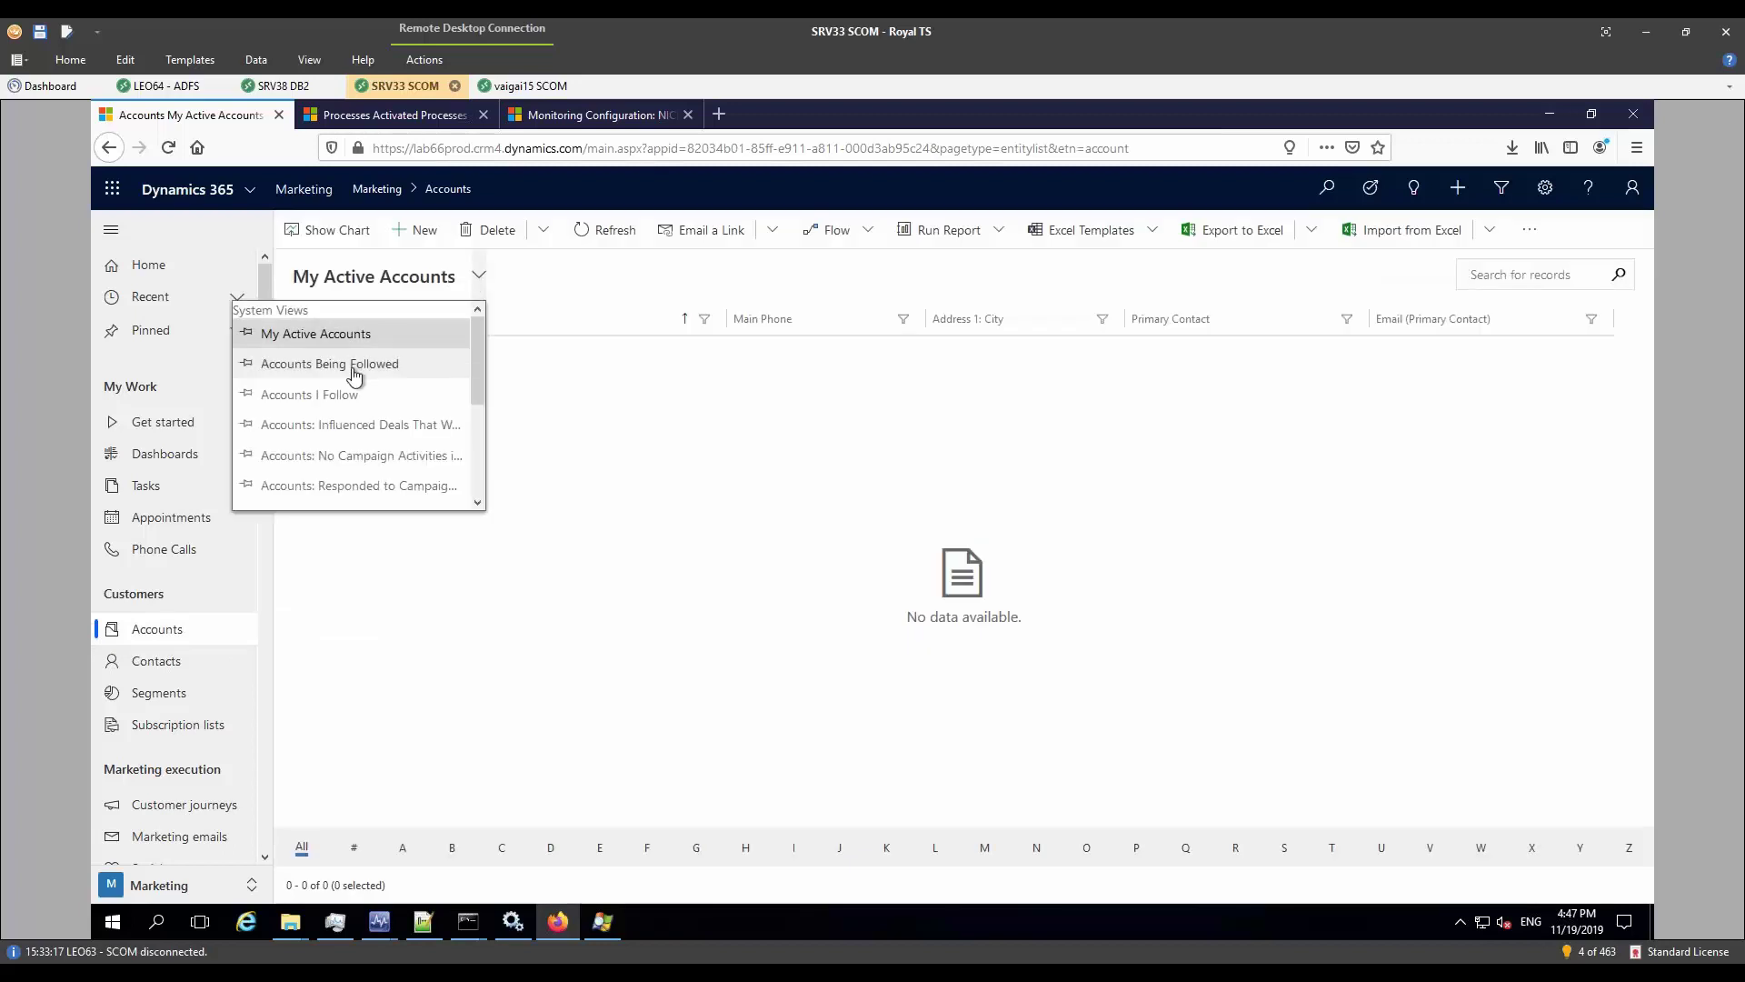
scroll(391, 405, down, 3)
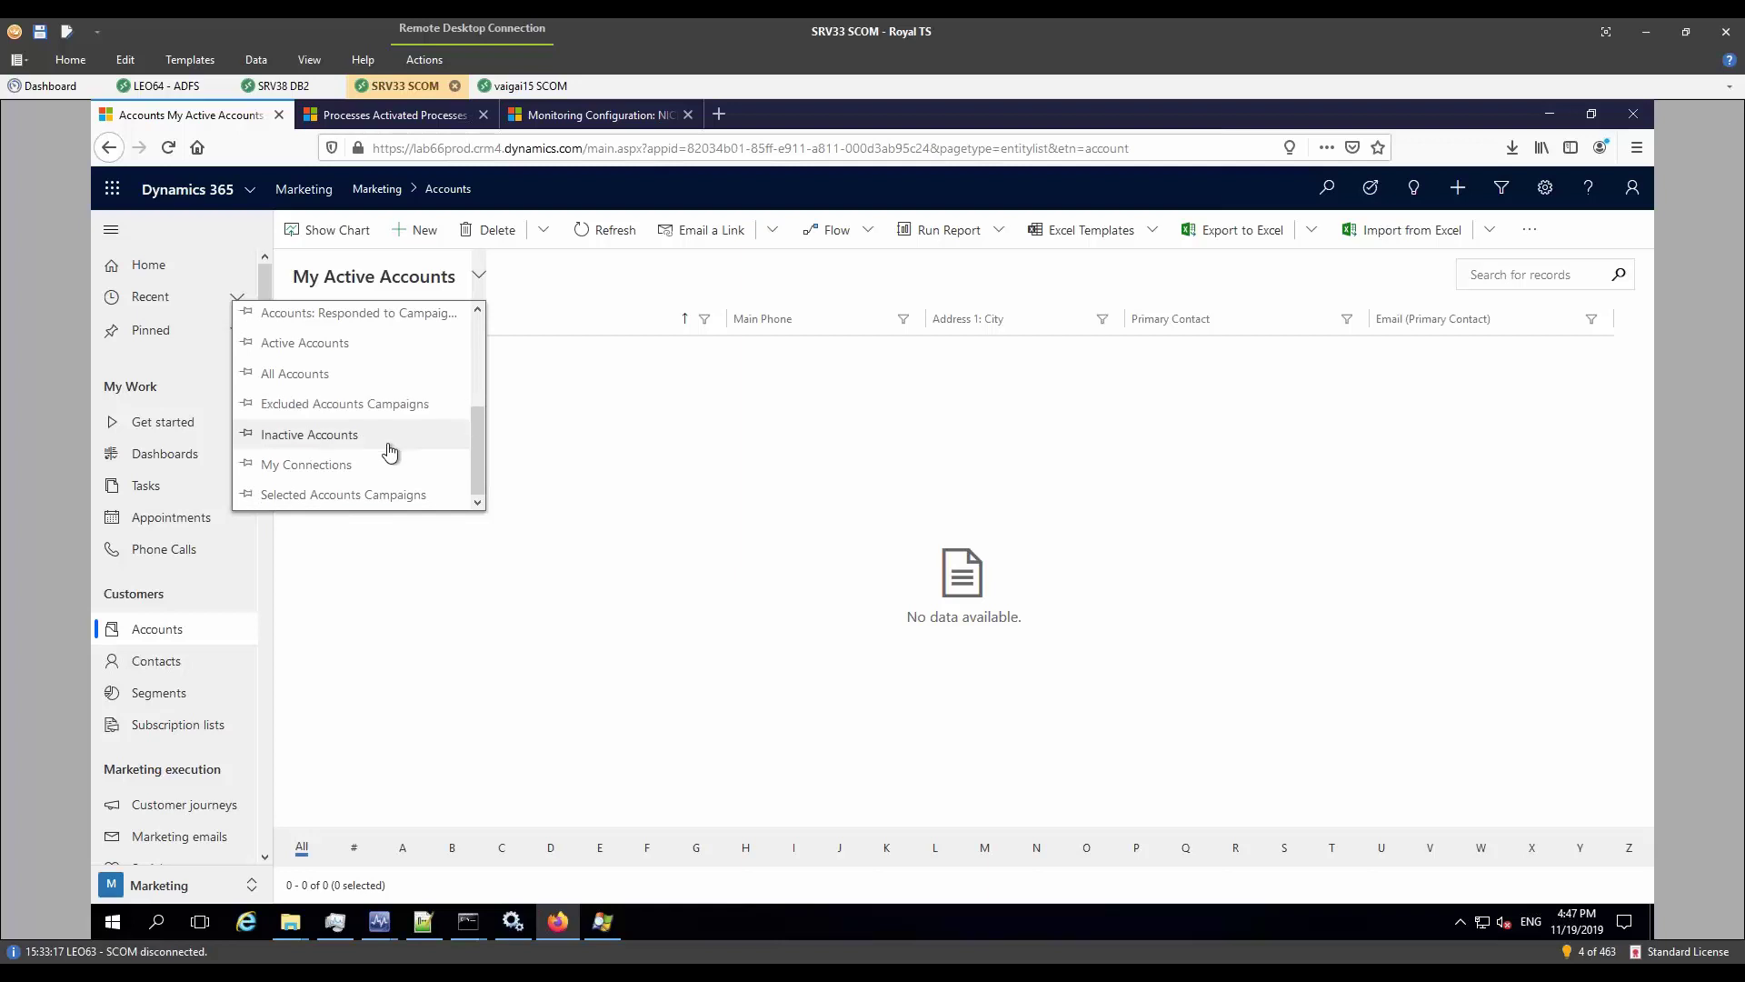
click(305, 347)
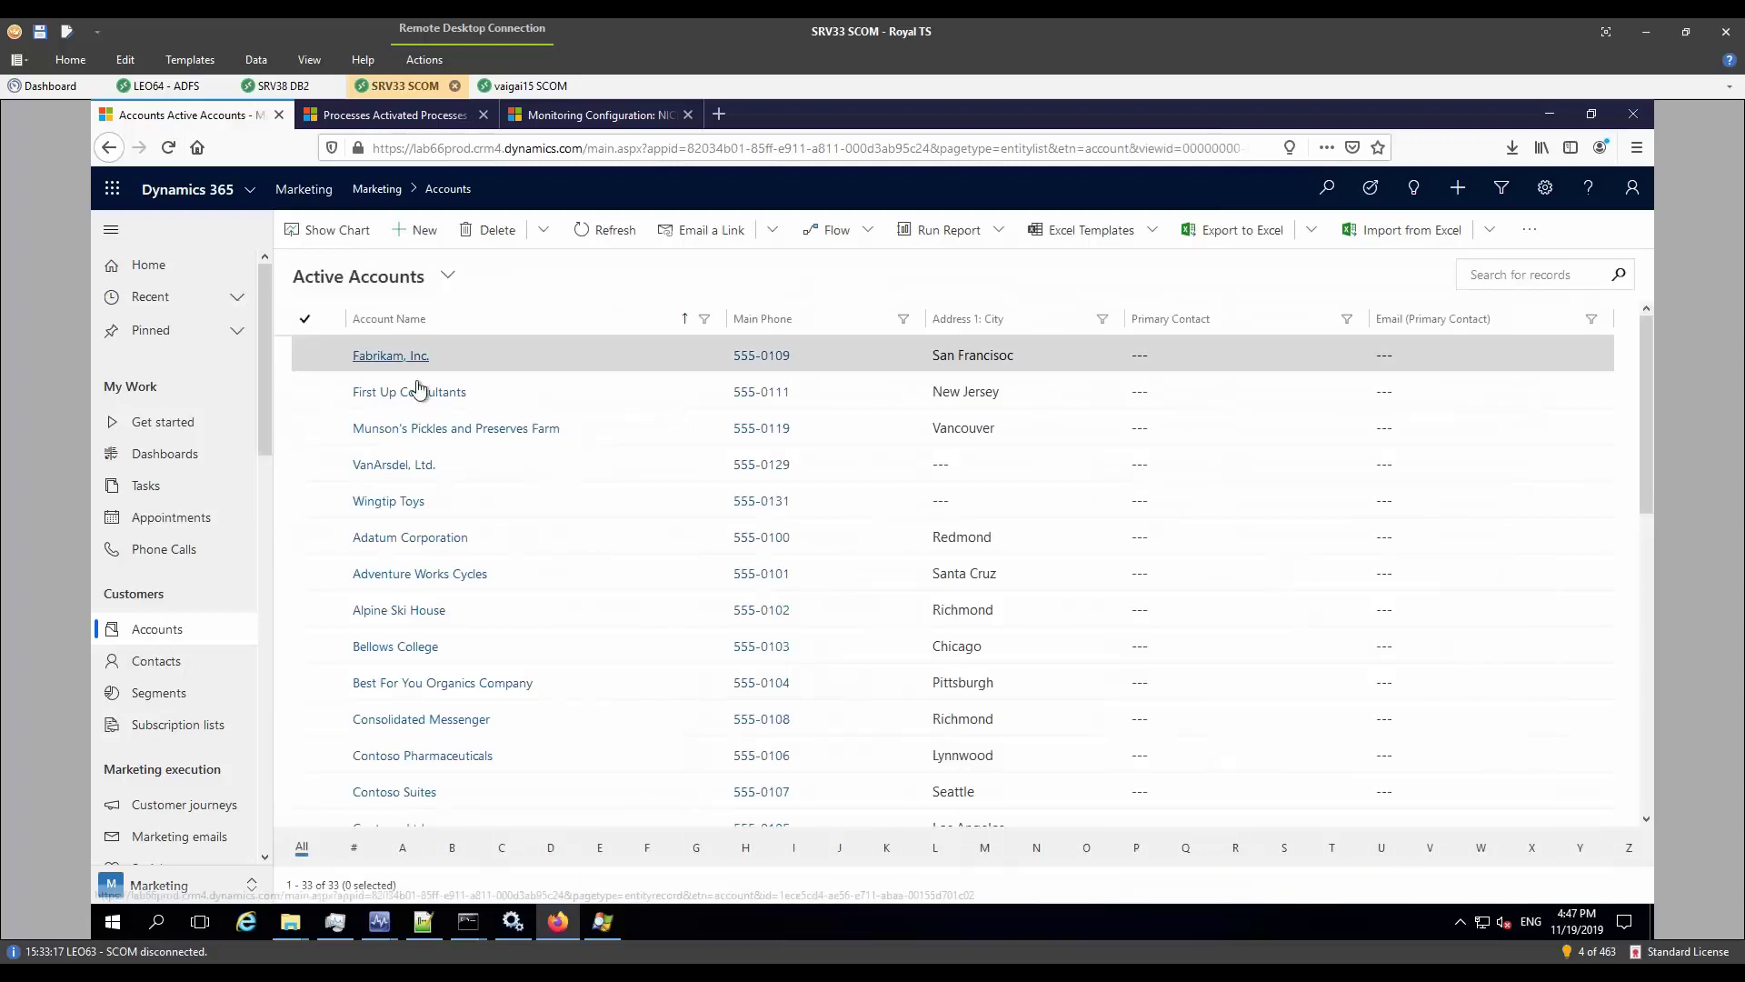
click(471, 357)
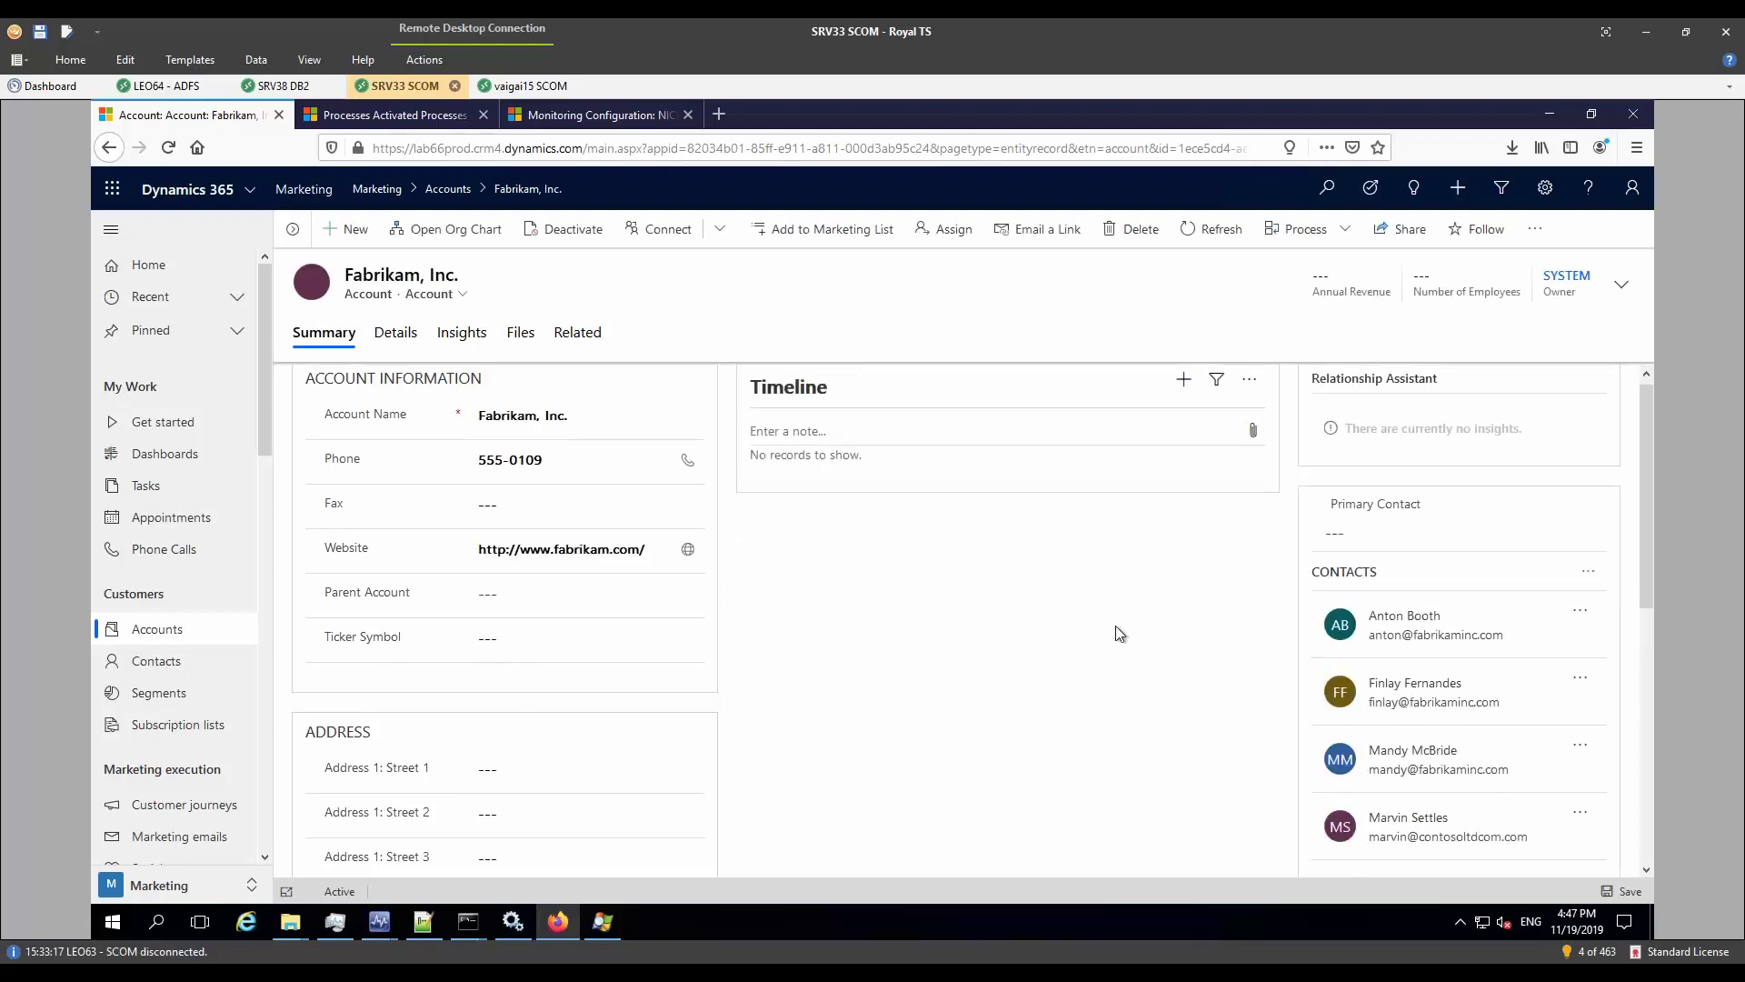
Step: Examine the Fabrikam, Inc. account's address fields in the summary and its company profile fields in the details
scroll(1127, 618, down, 3)
scroll(1083, 587, down, 5)
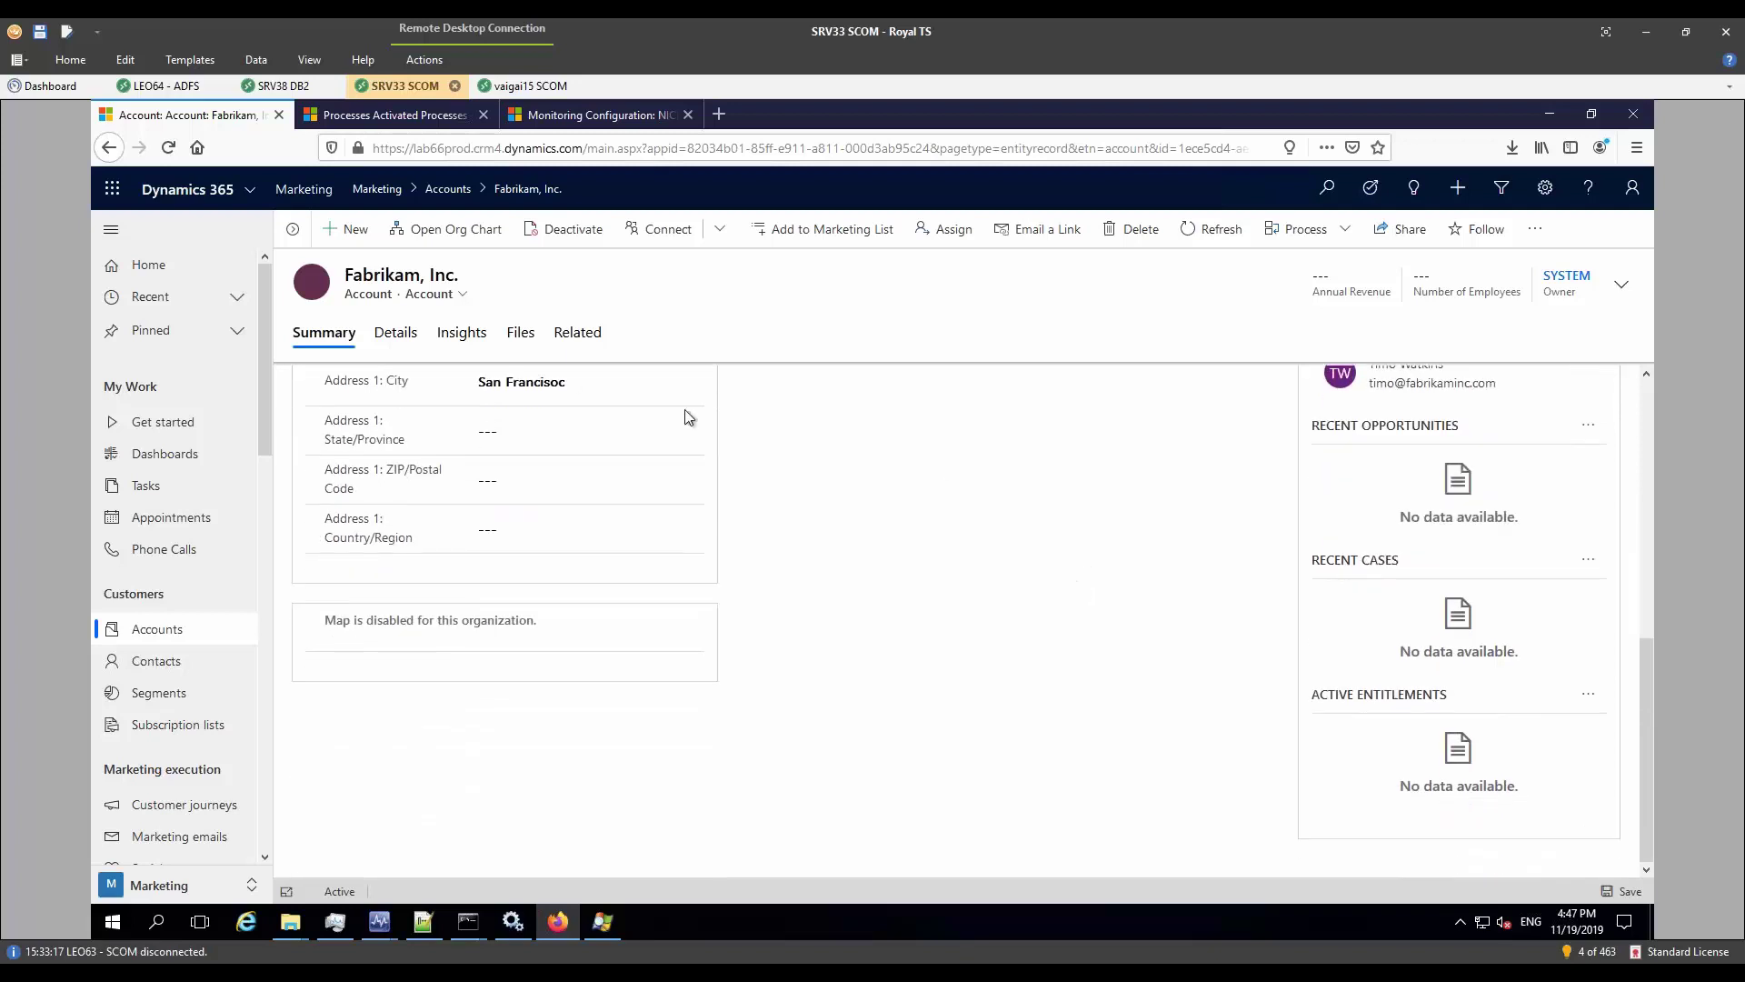
click(396, 333)
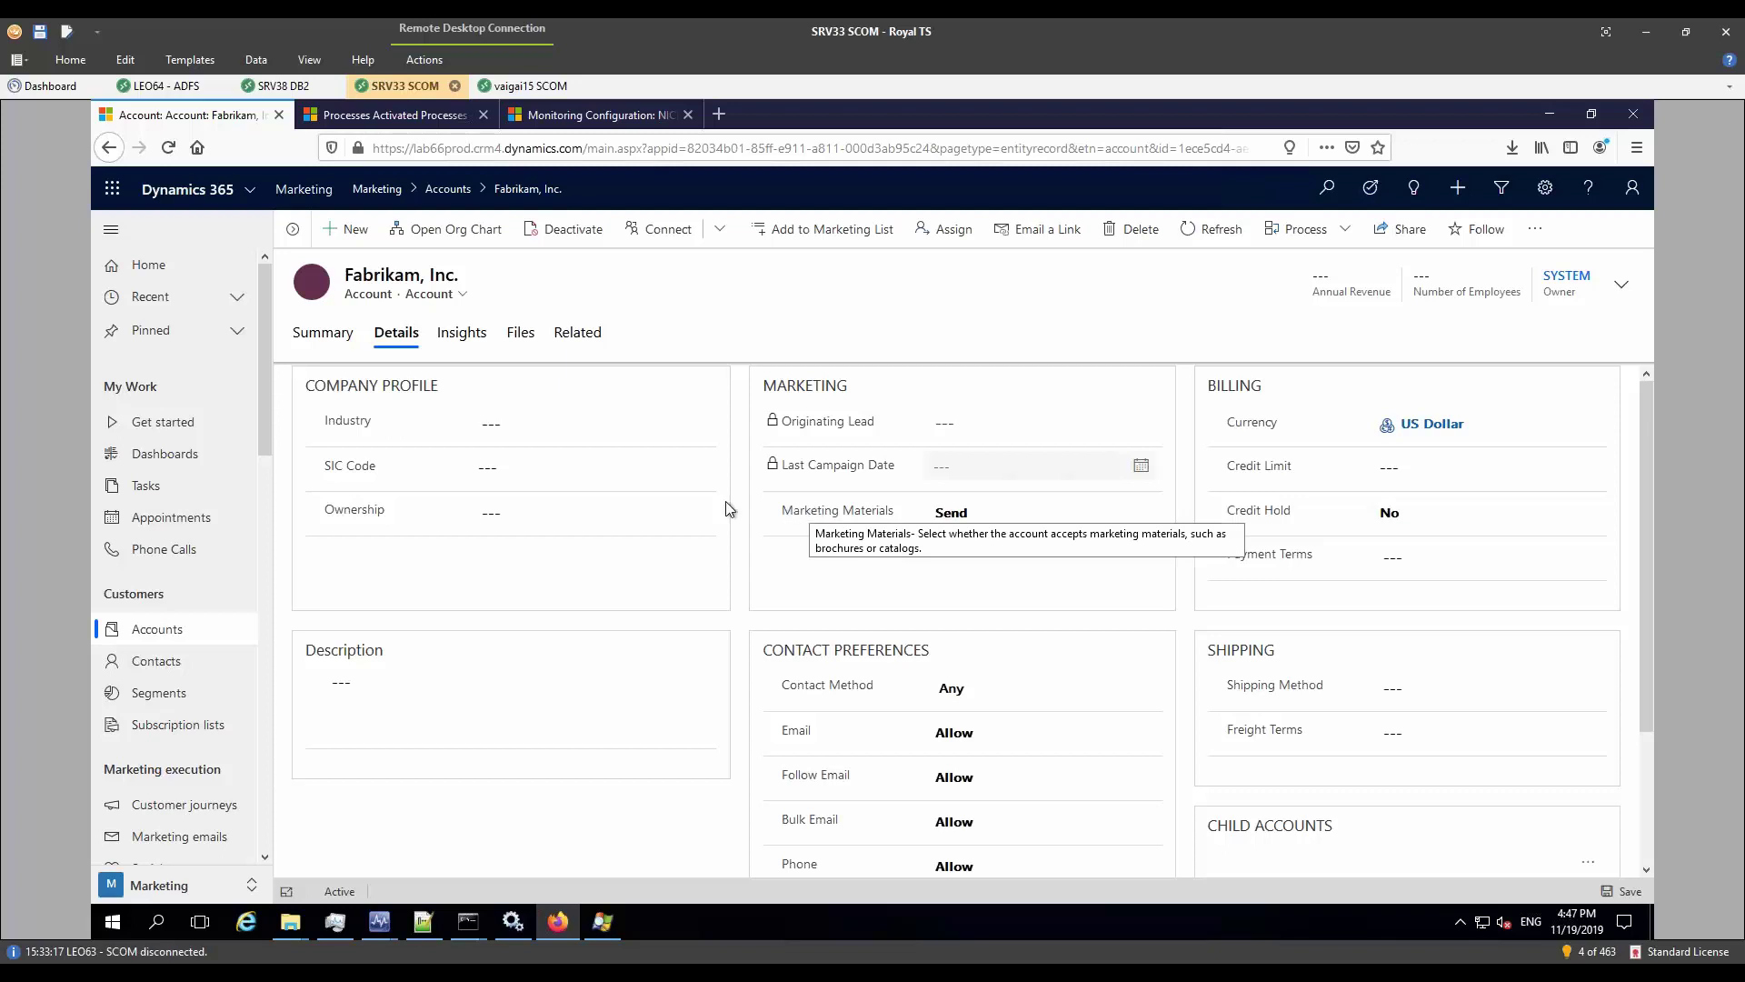
click(582, 466)
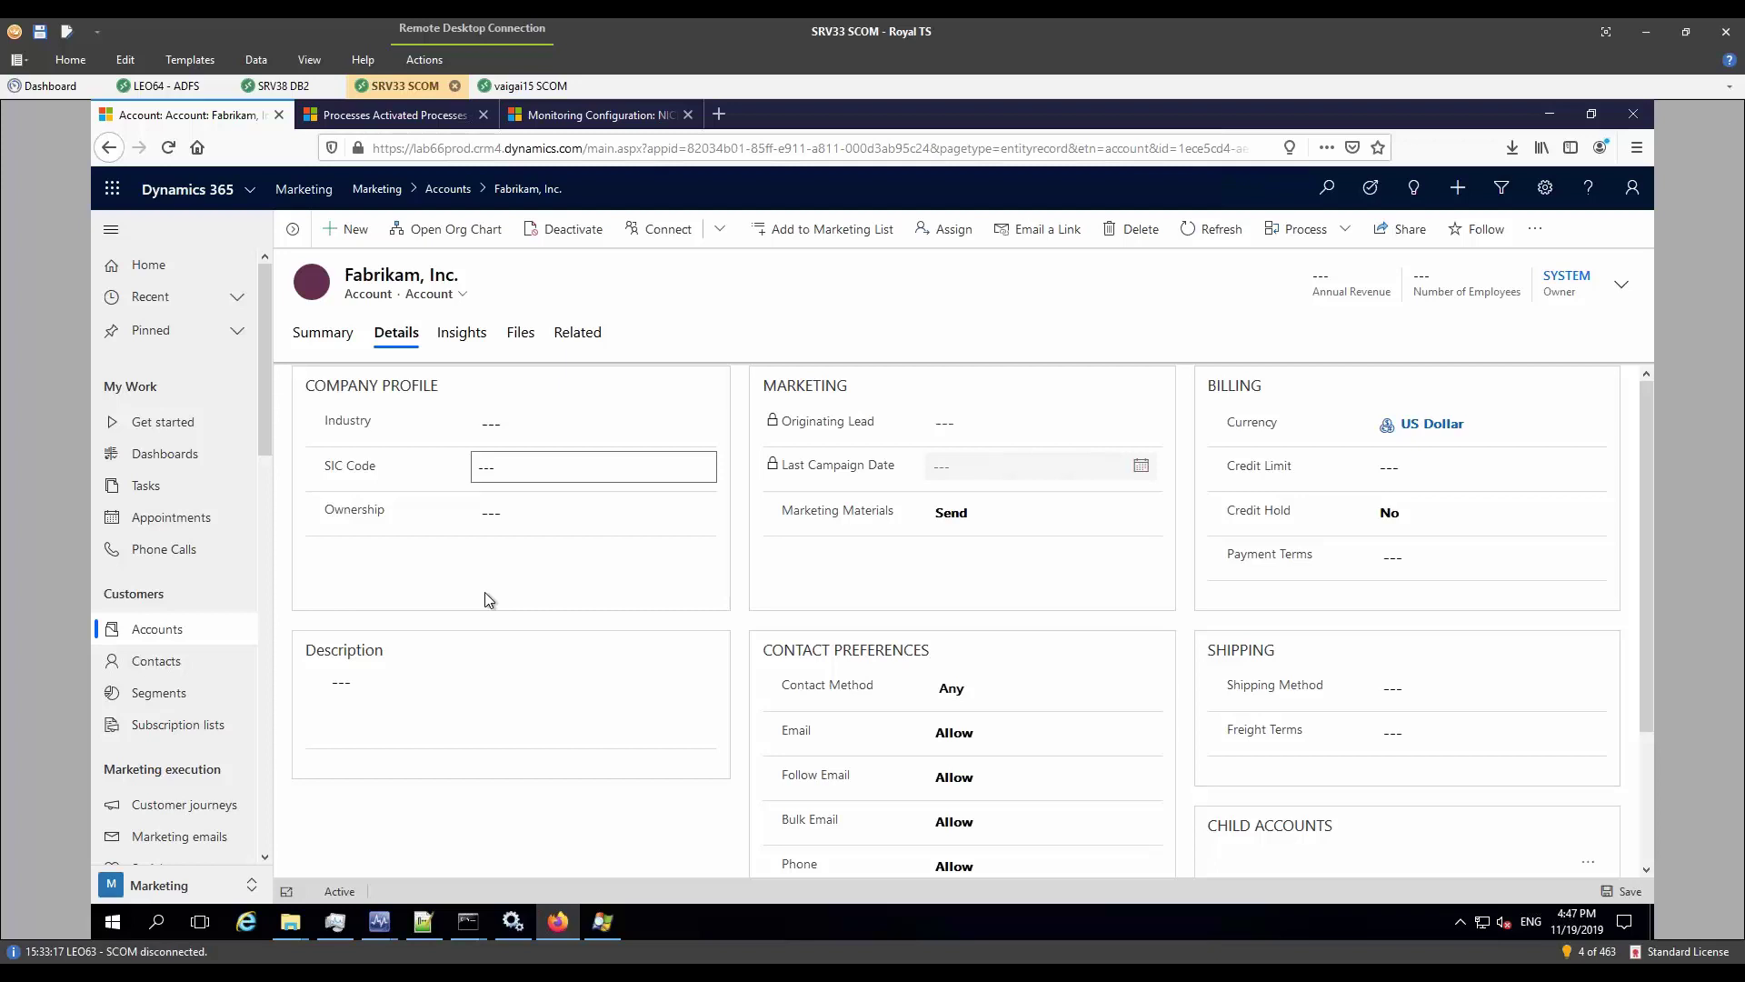
Step: Return to the NICEITCRMLAB66Prod monitoring configuration and switch to the LEO64 - ADFS remote session
click(557, 118)
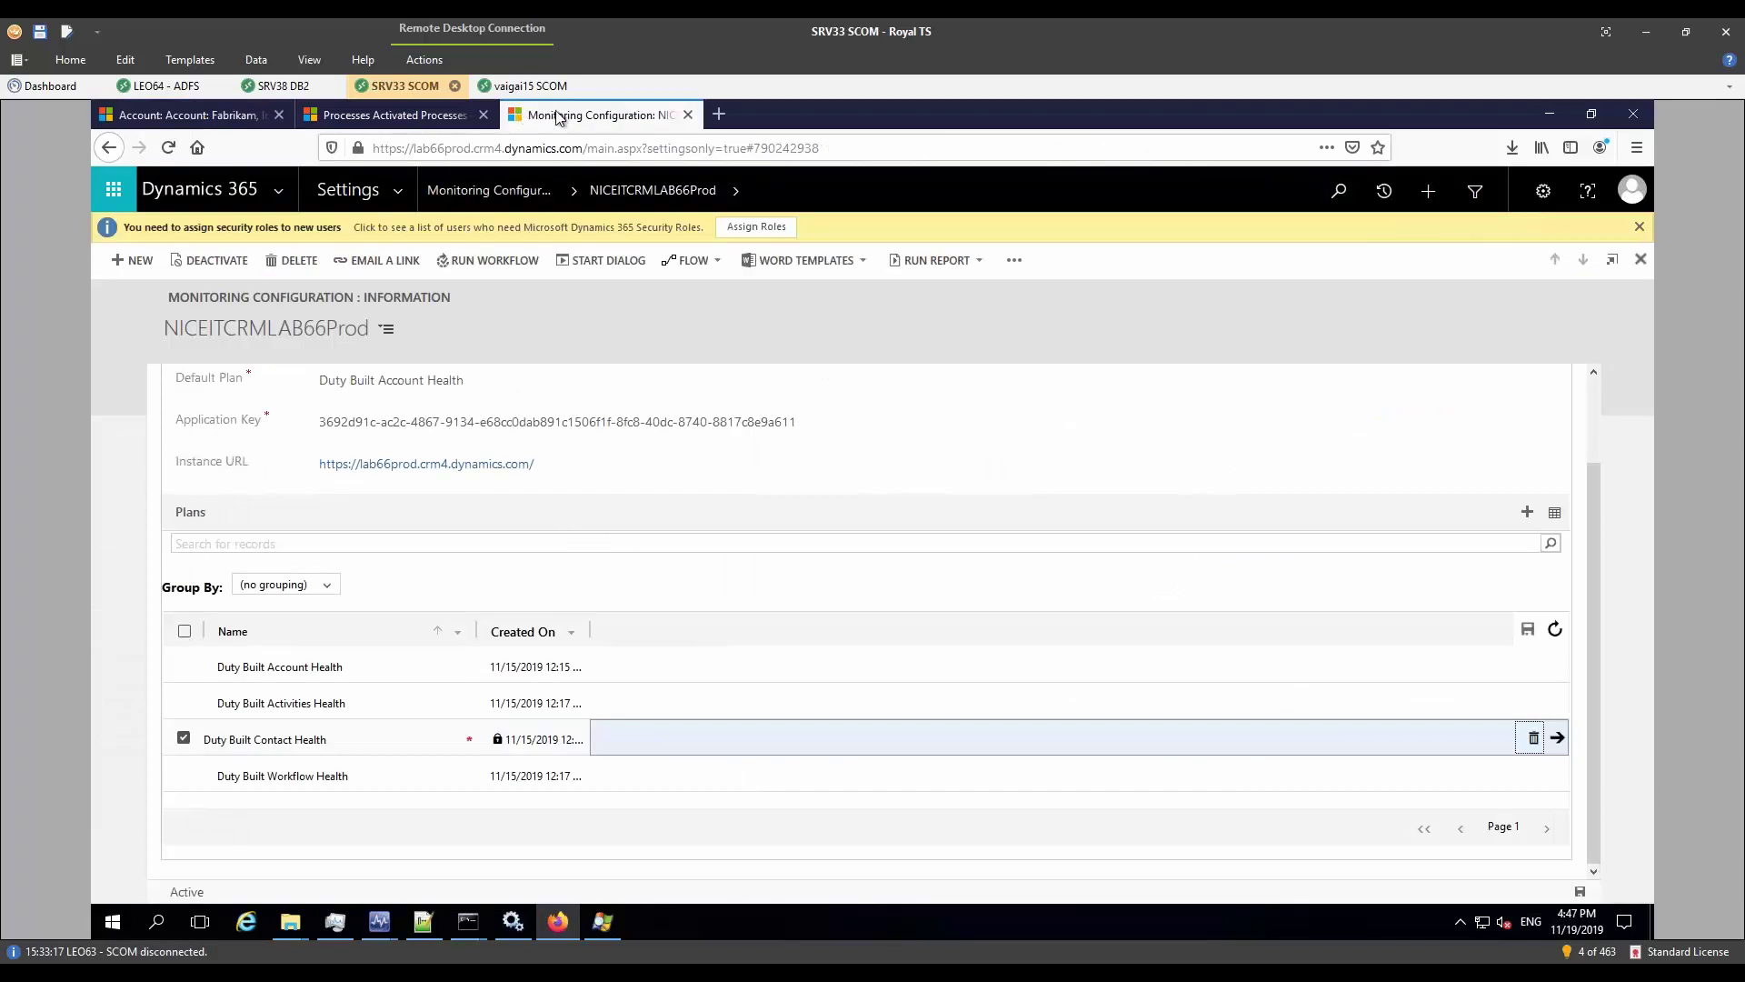
click(165, 89)
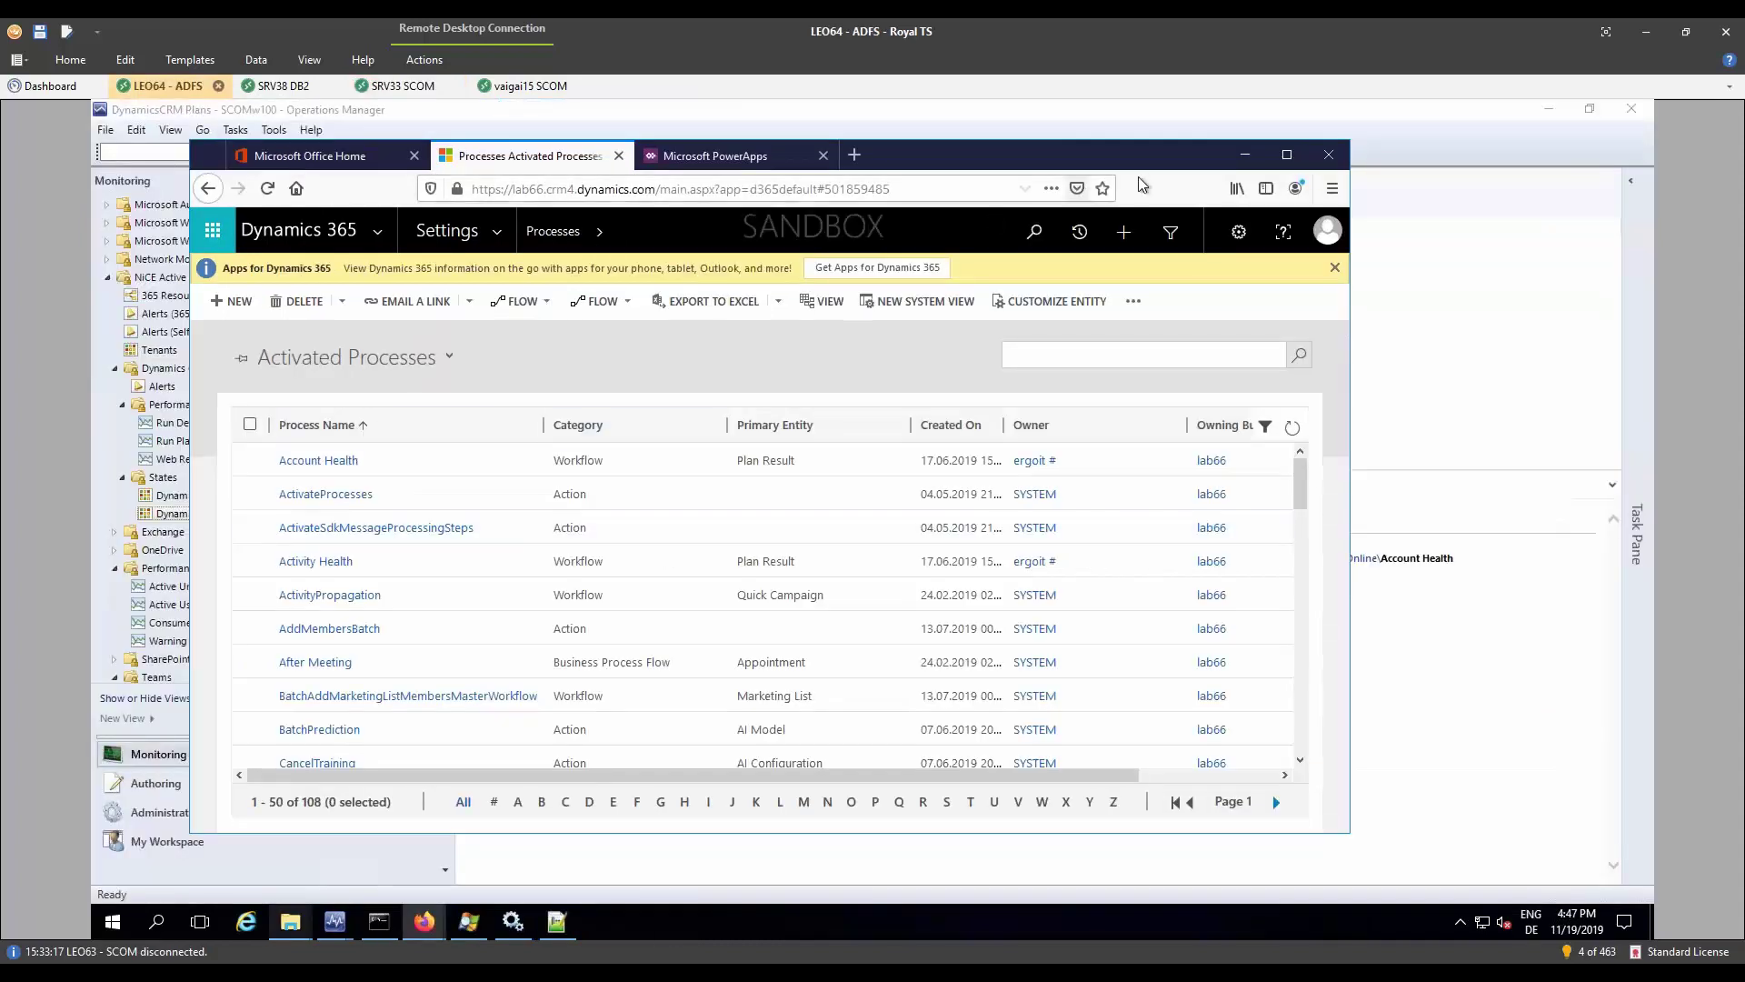
Step: Maximize the Dynamics 365 browser window and show the Active Plan Results list under the Monitoring settings
click(1284, 156)
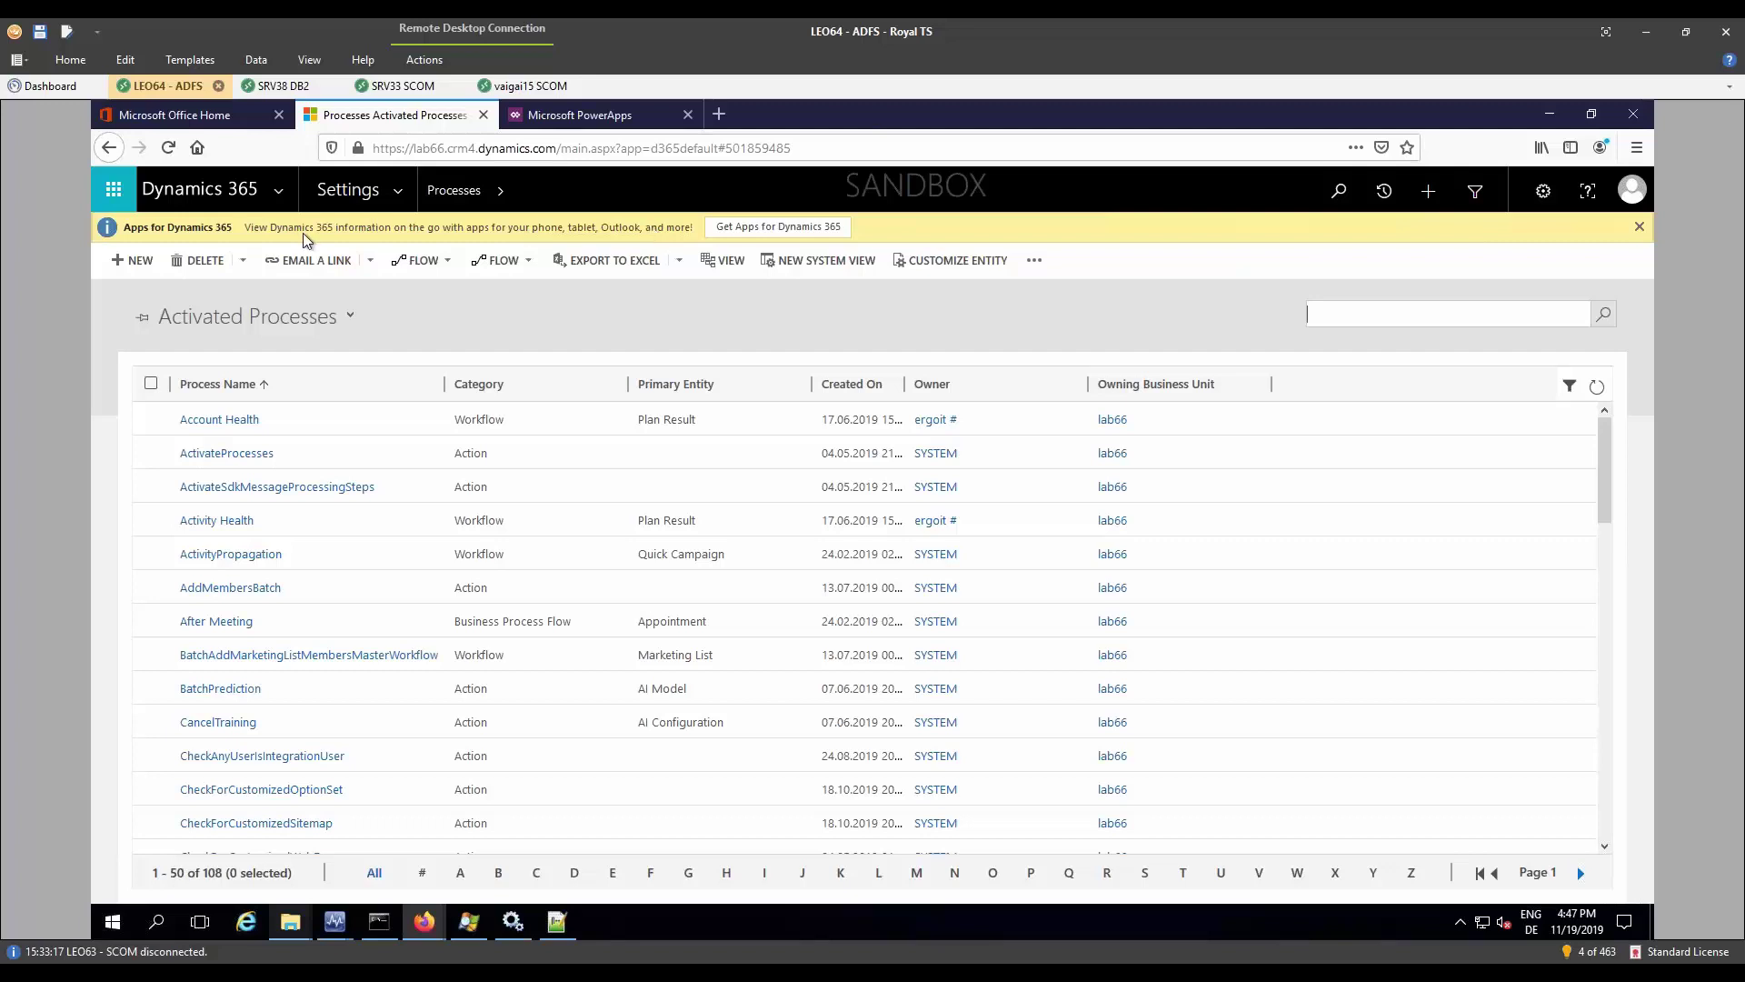
click(399, 190)
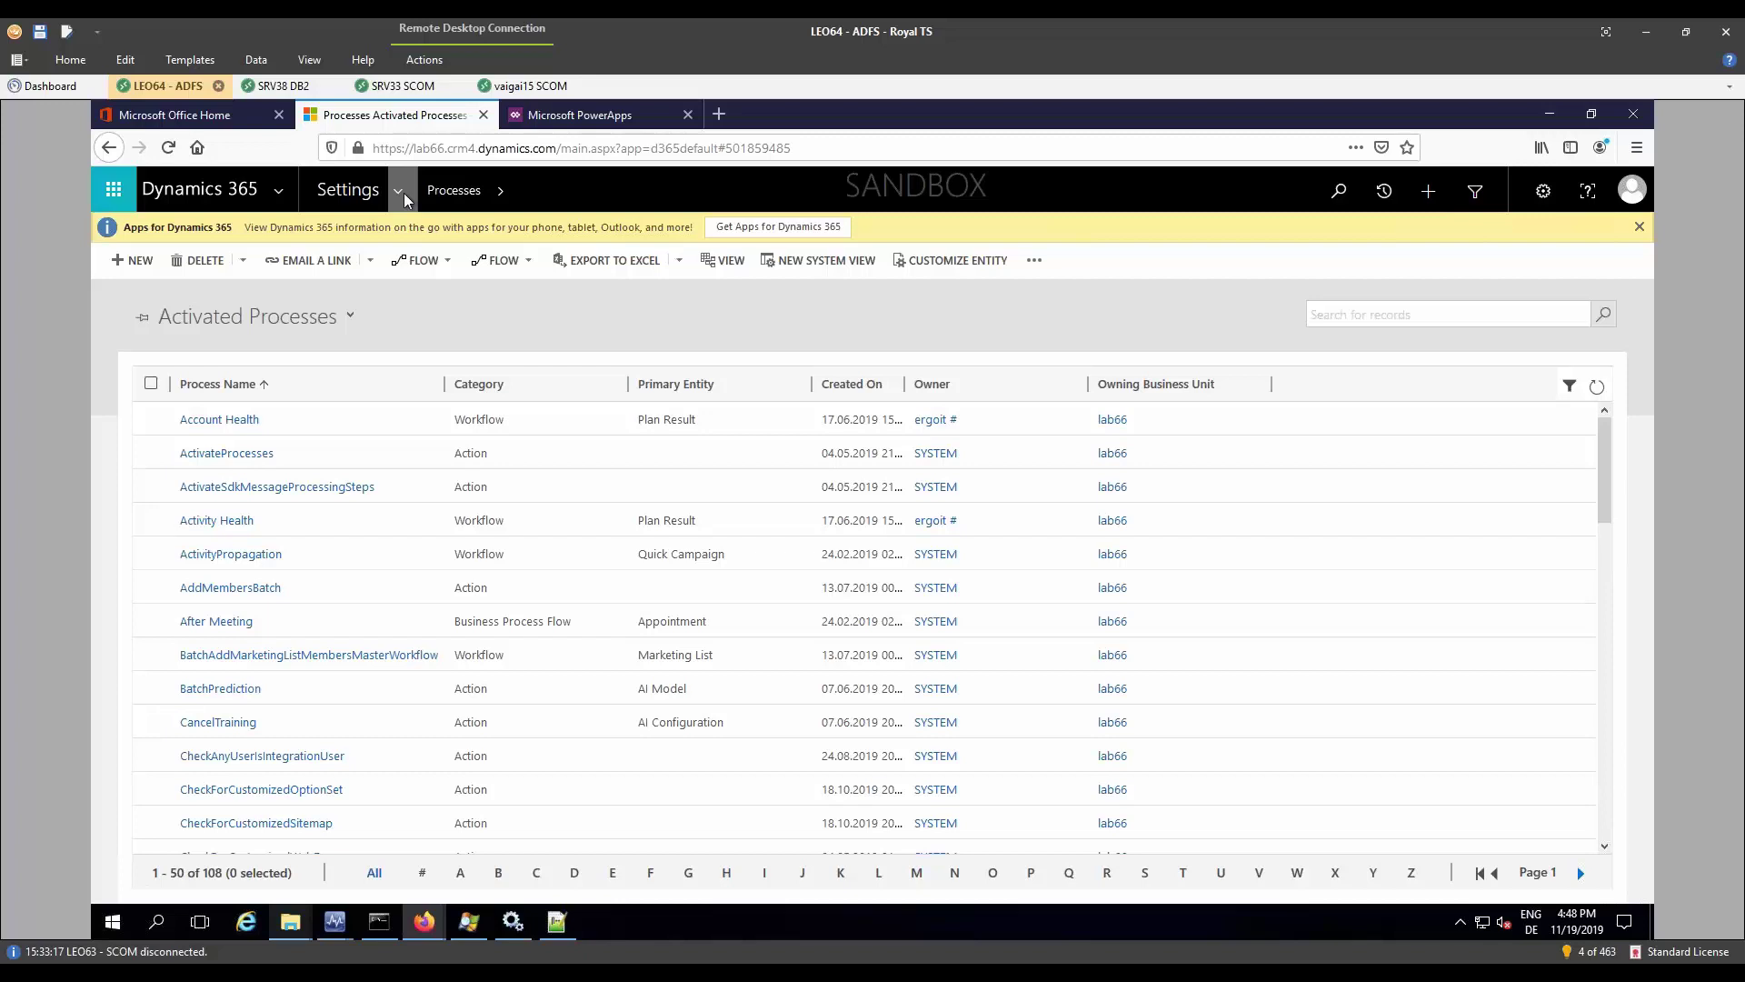
click(401, 192)
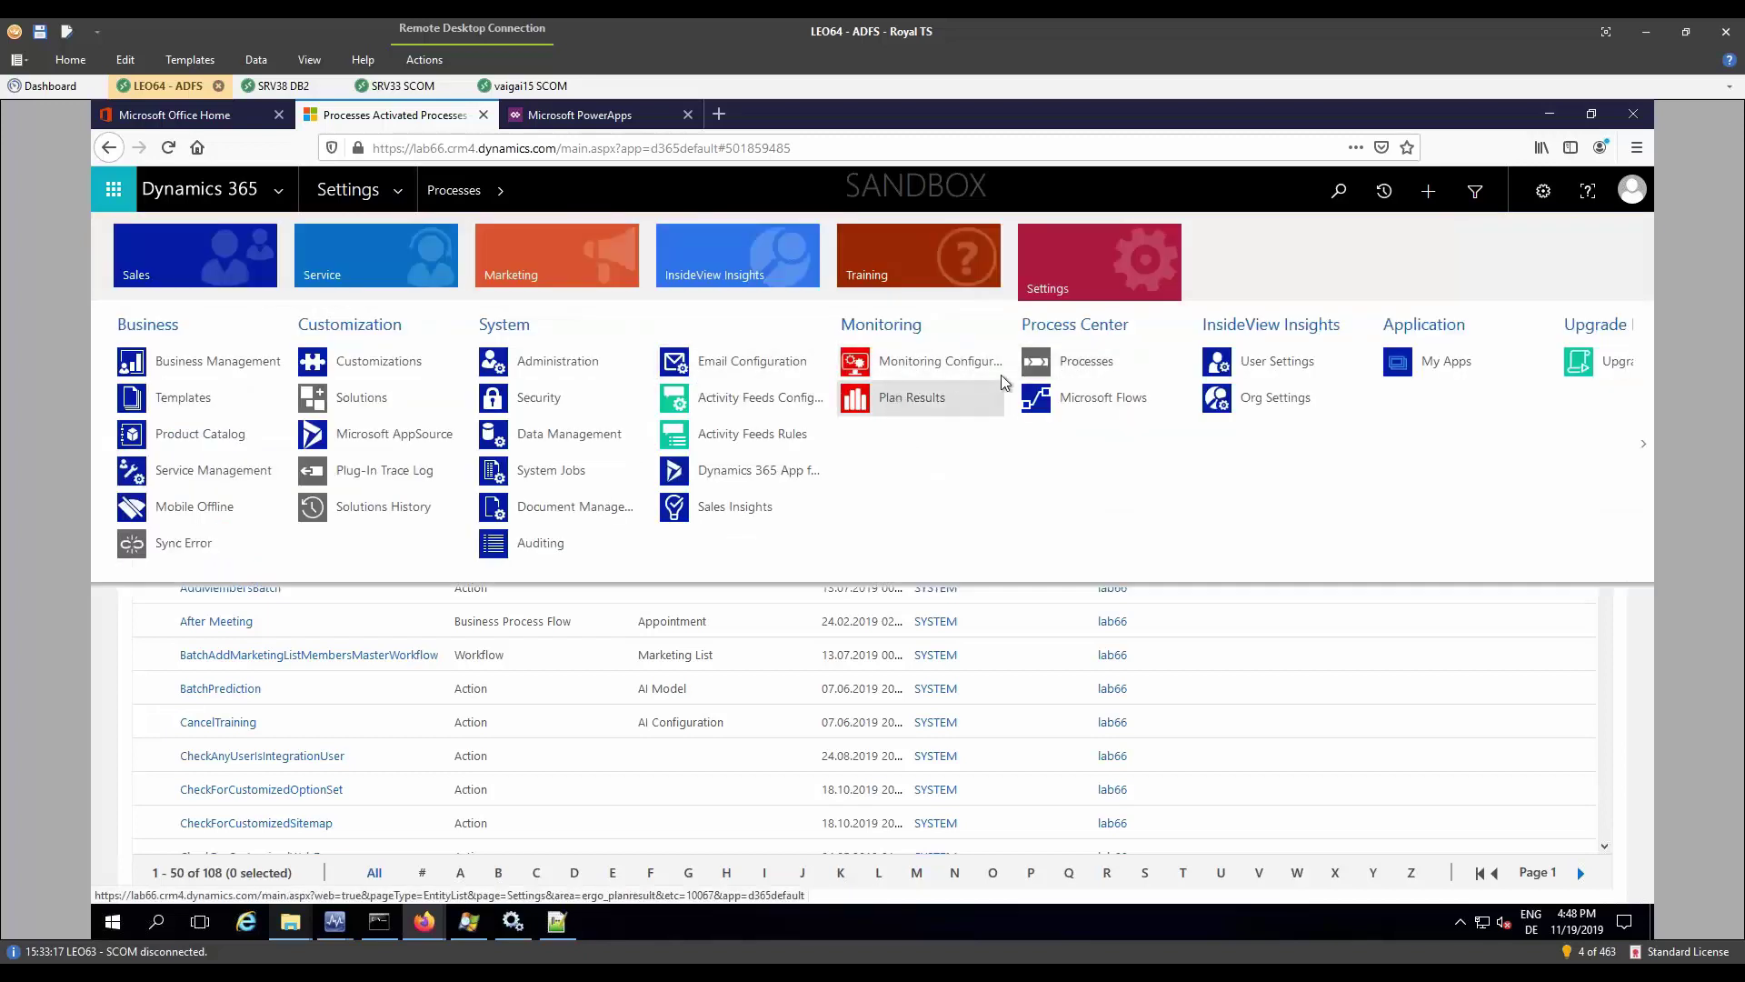
click(904, 397)
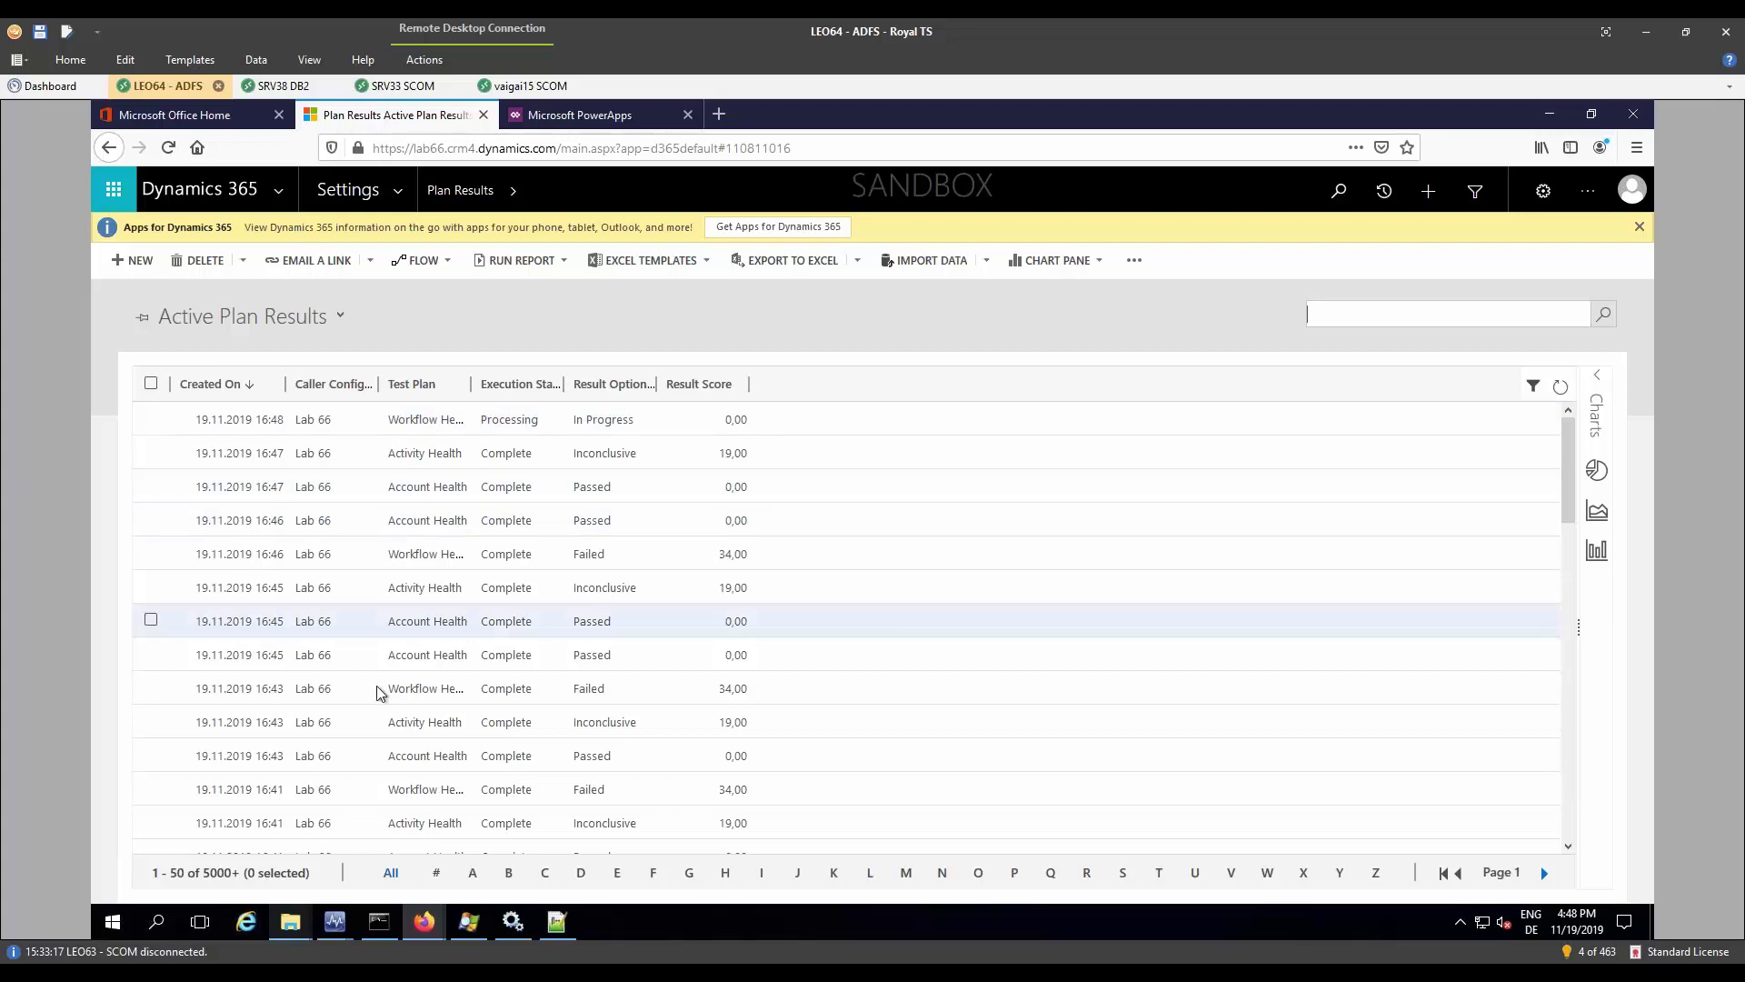
Step: Return to the Activated Processes list and open the Account Health workflow in a maximized window to view its steps
click(397, 190)
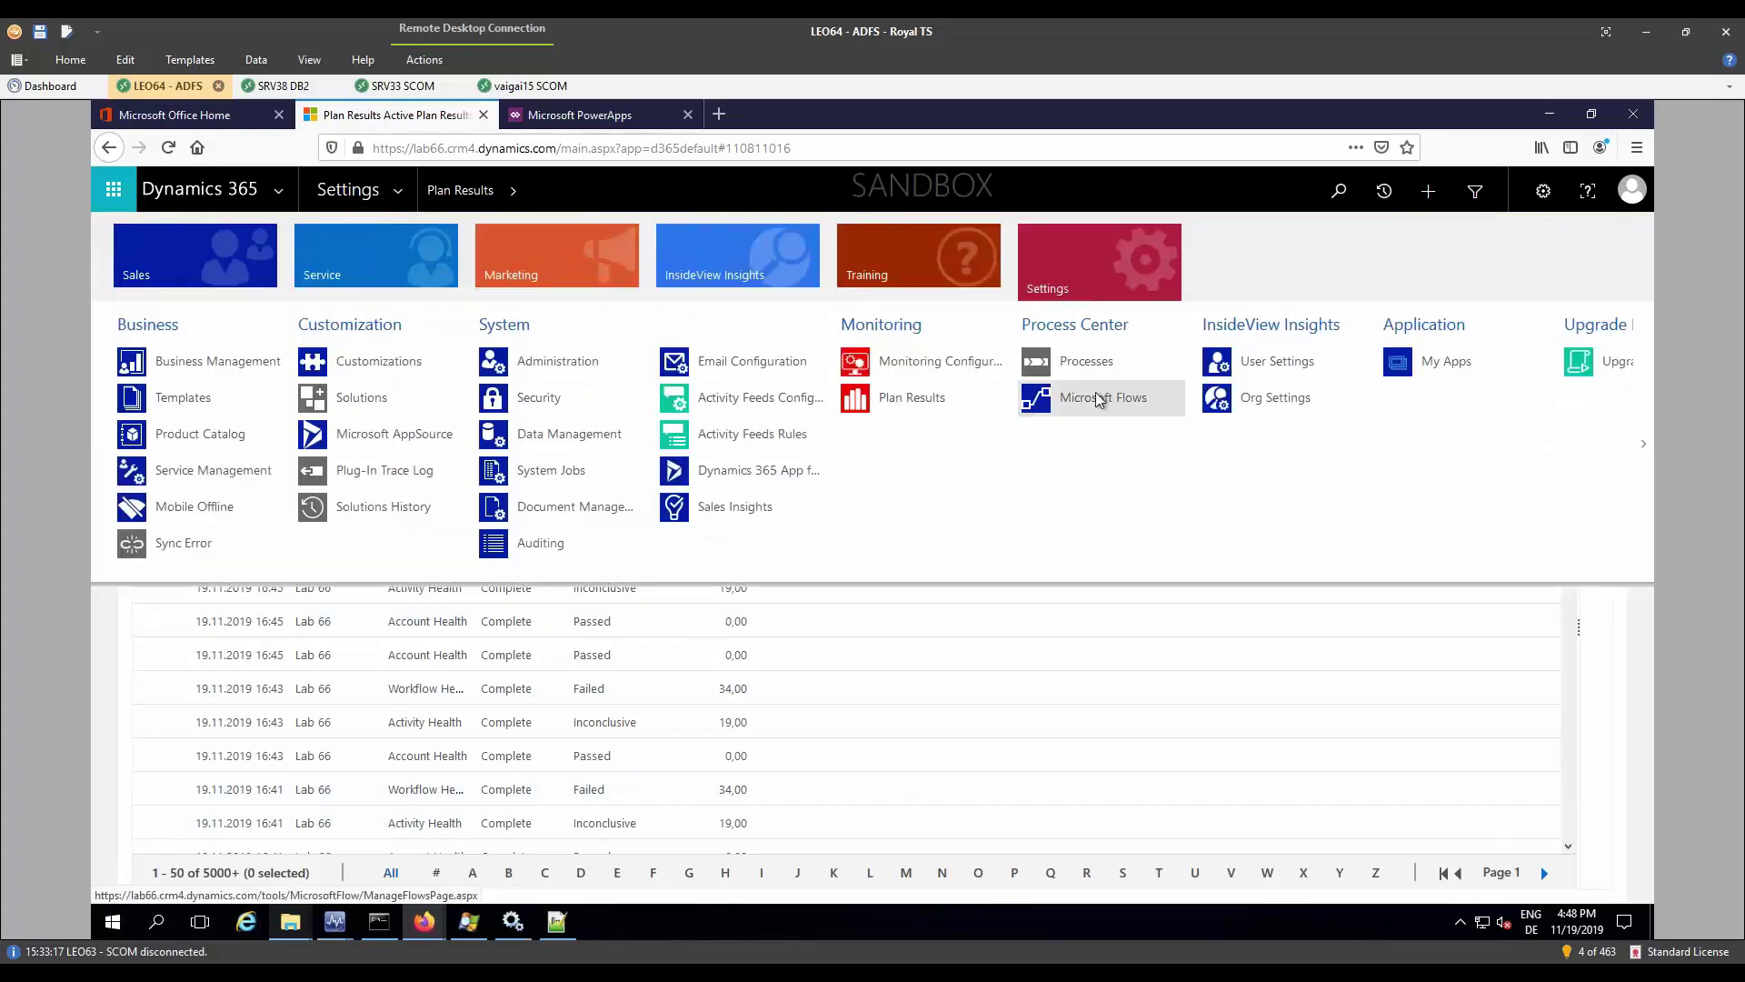
click(1083, 365)
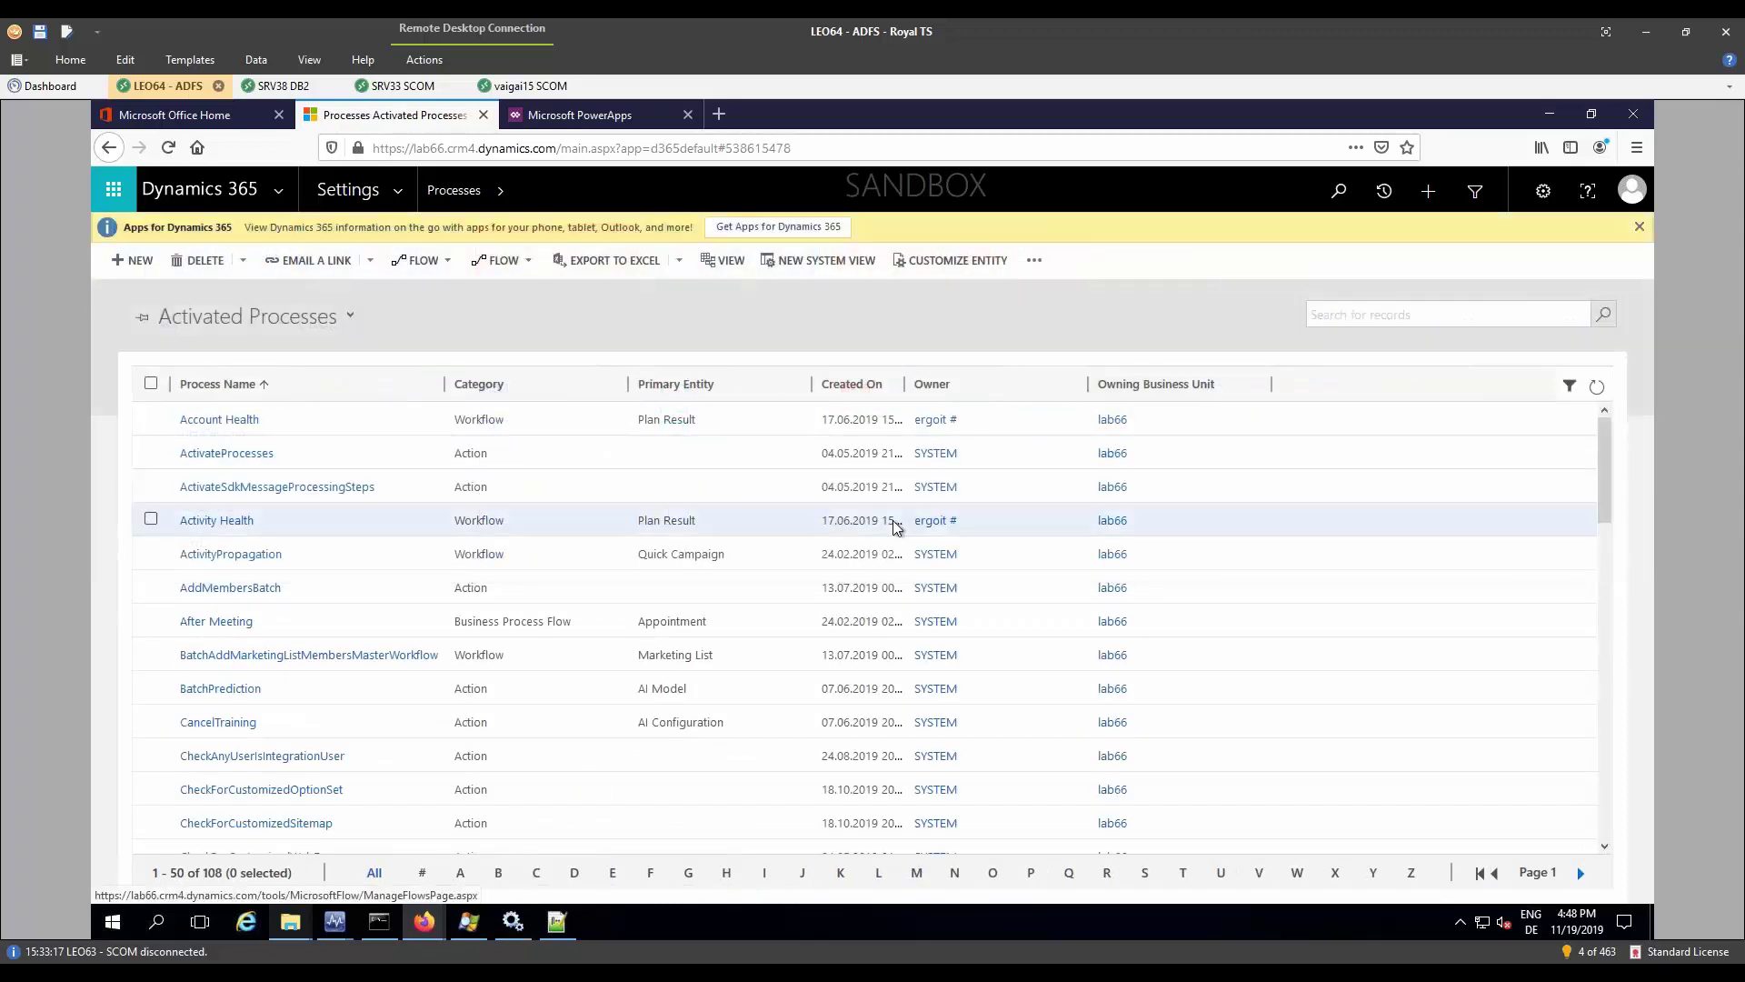
click(1349, 309)
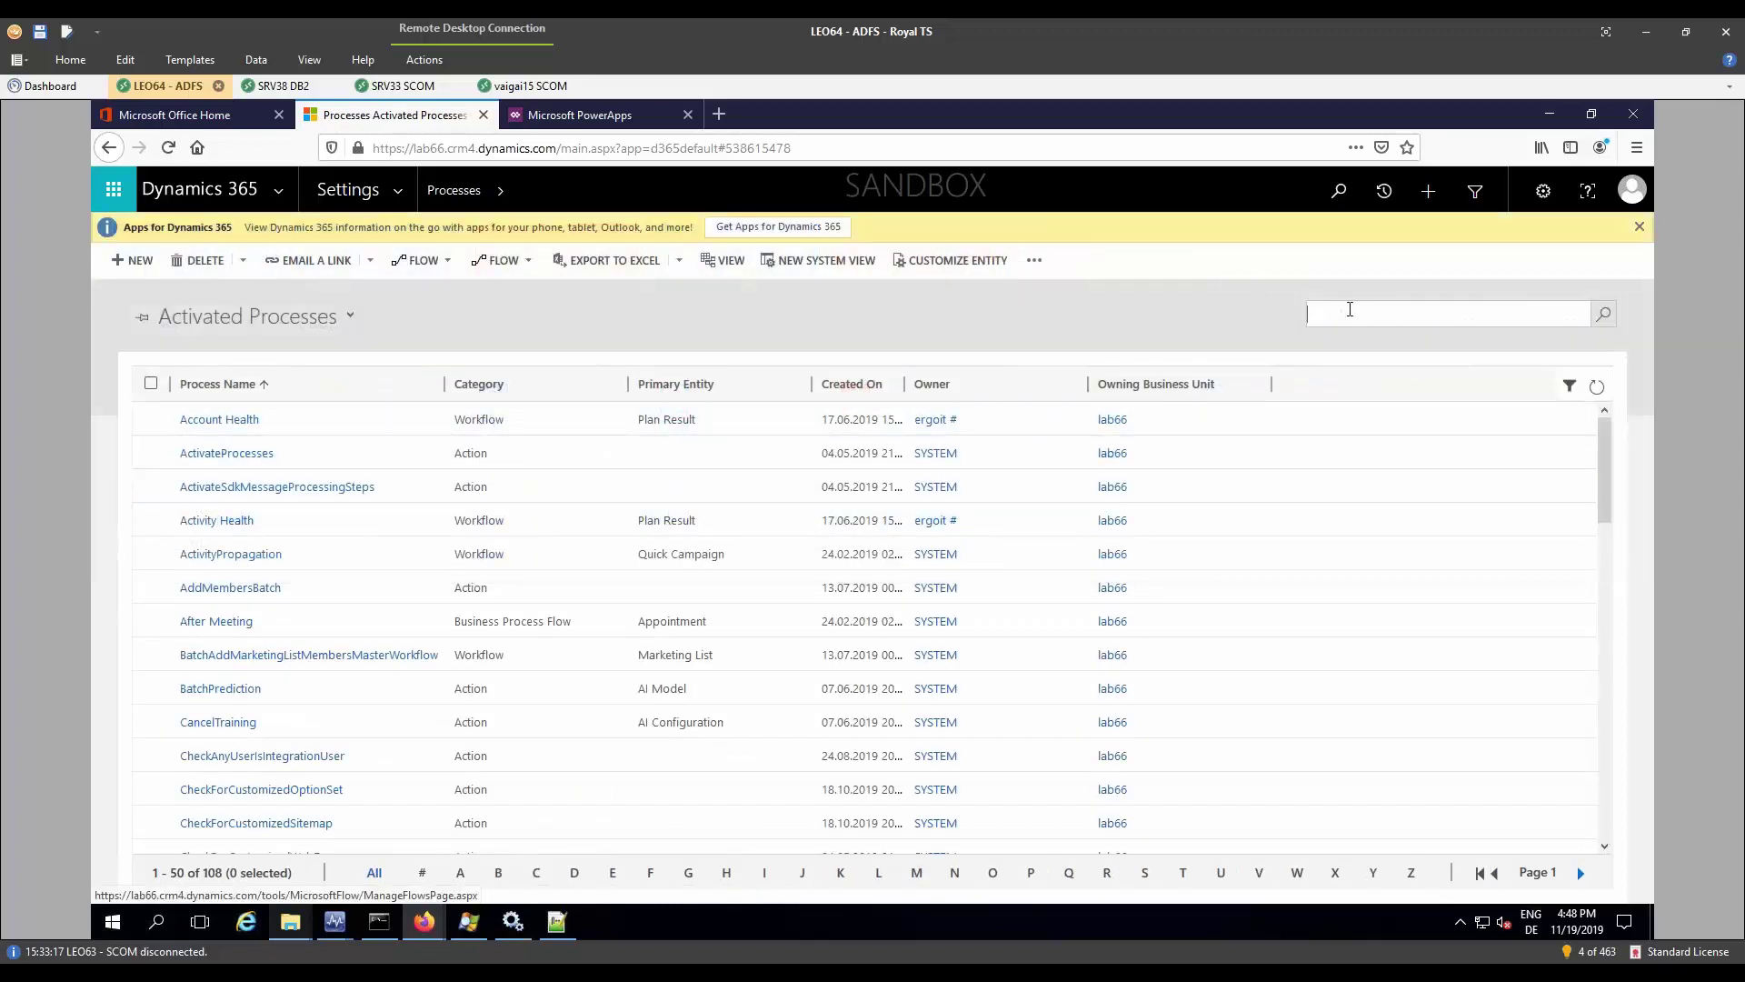
text(Account)
click(227, 421)
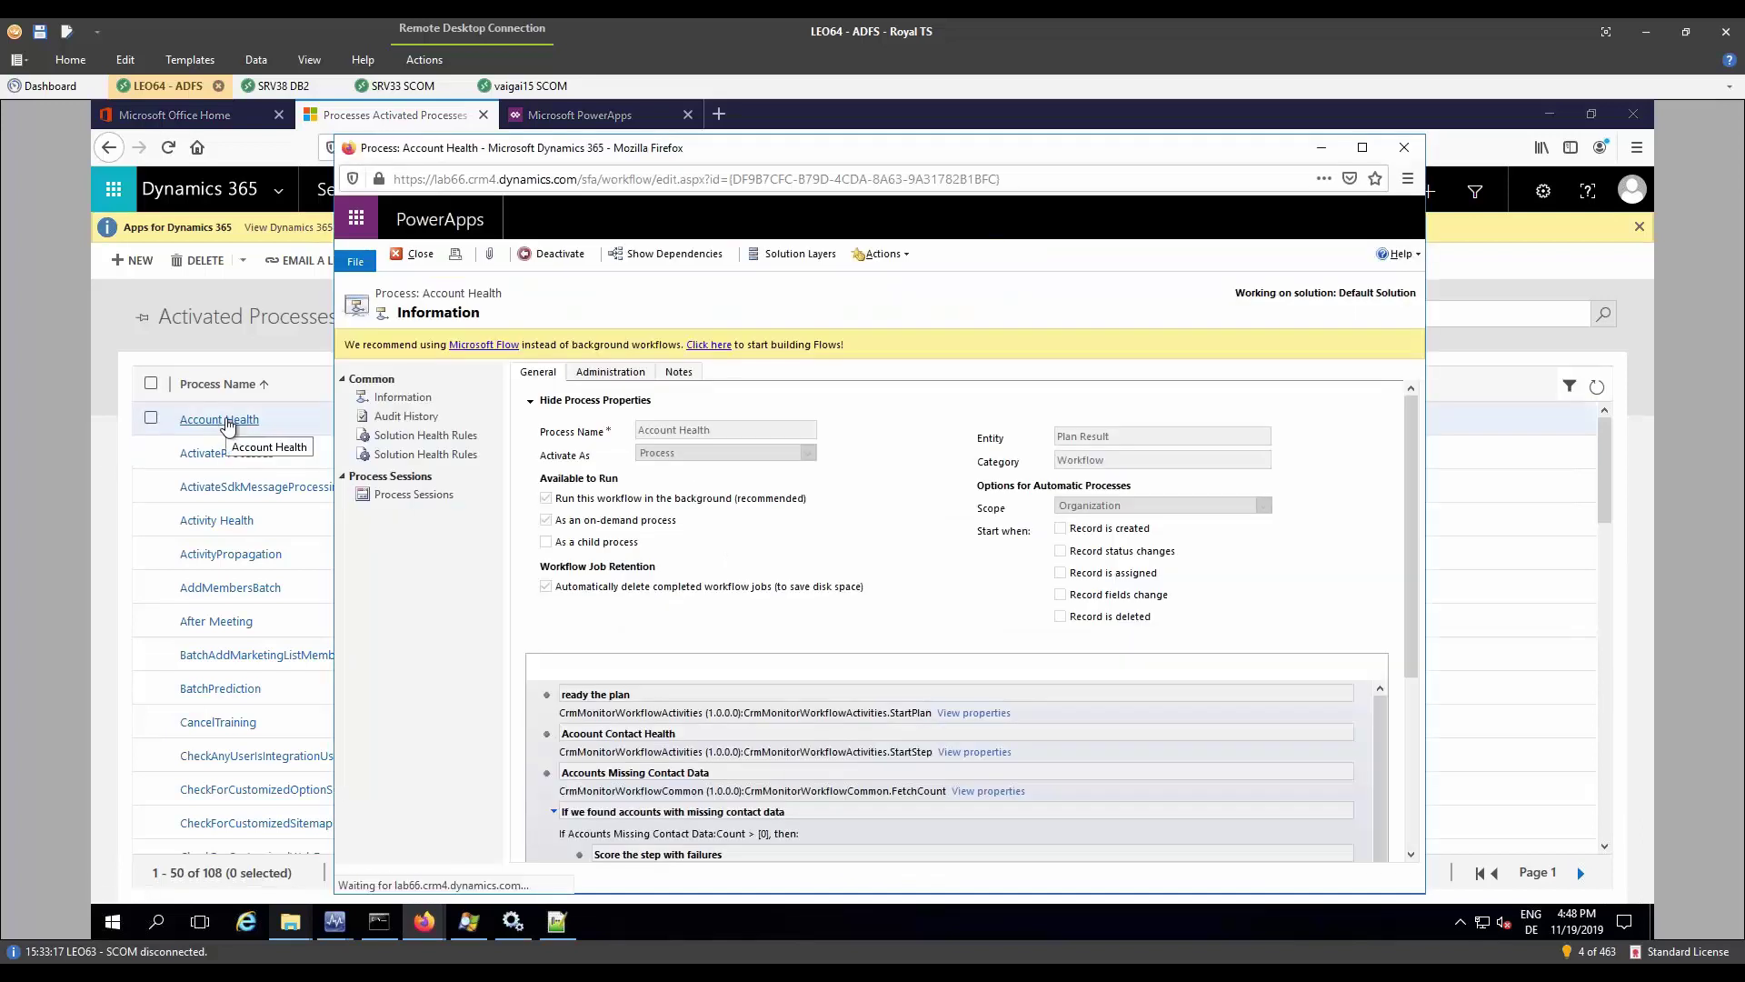
click(1362, 147)
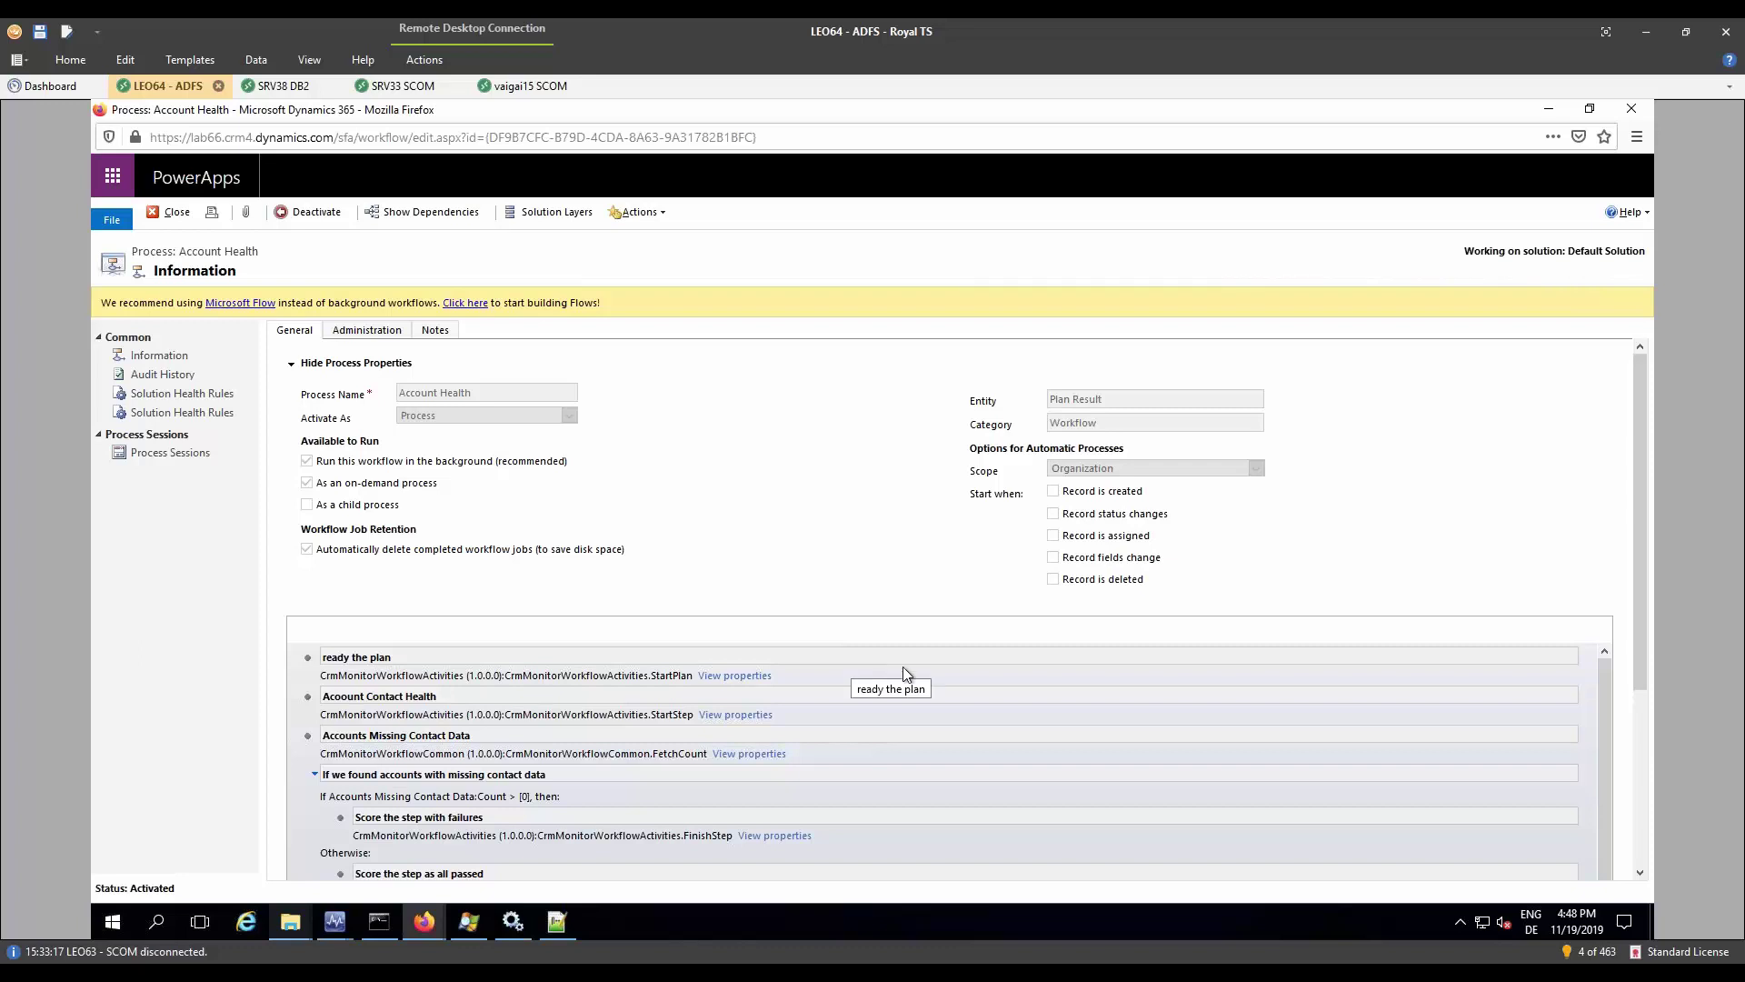
drag(1640, 580, 1636, 751)
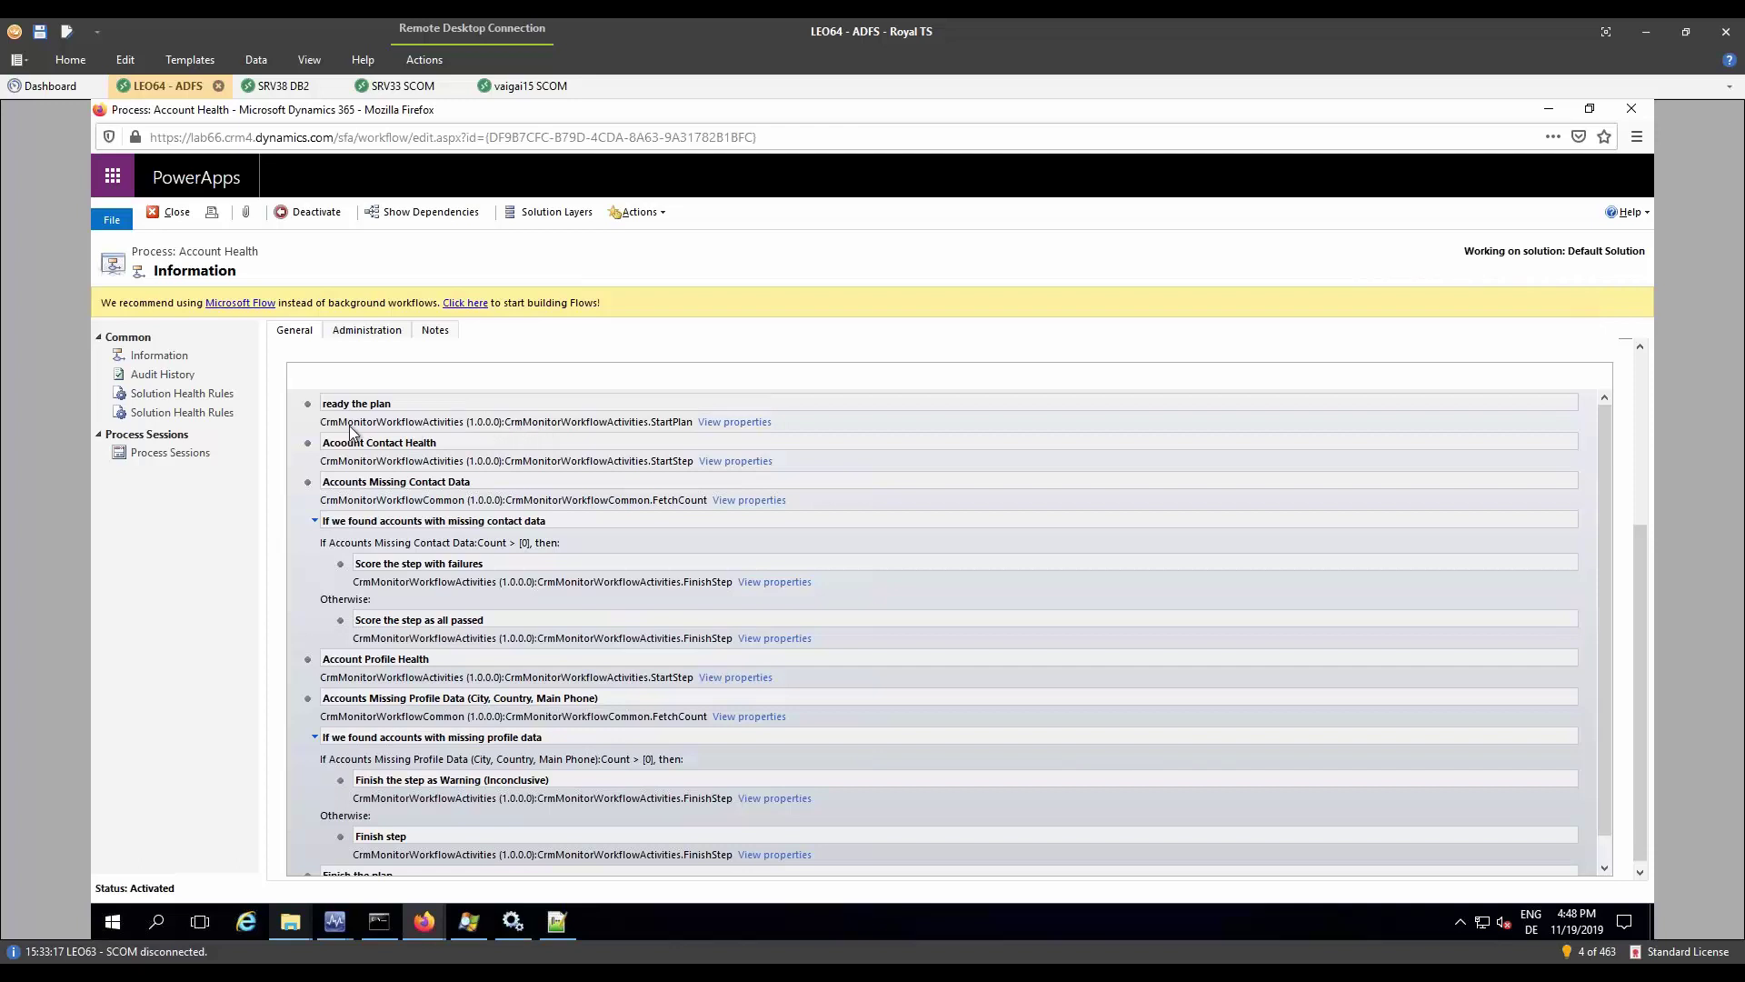
Step: Deactivate the Account Health workflow so its steps can be edited
click(309, 211)
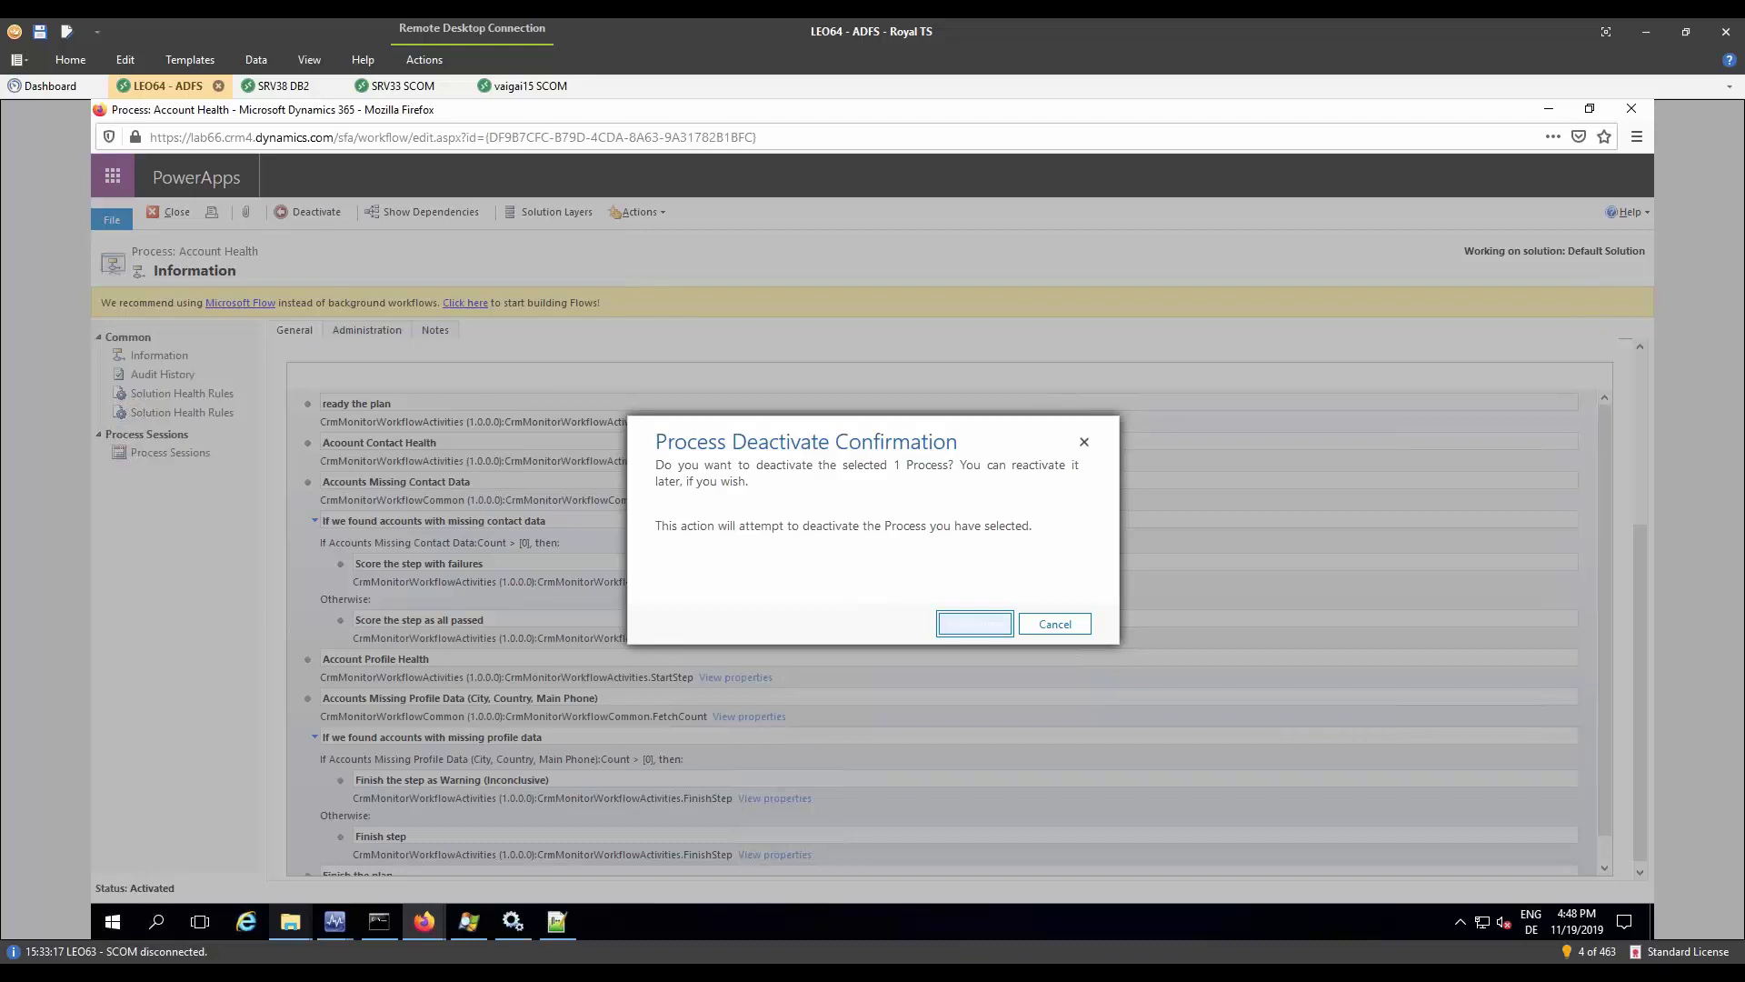
click(975, 624)
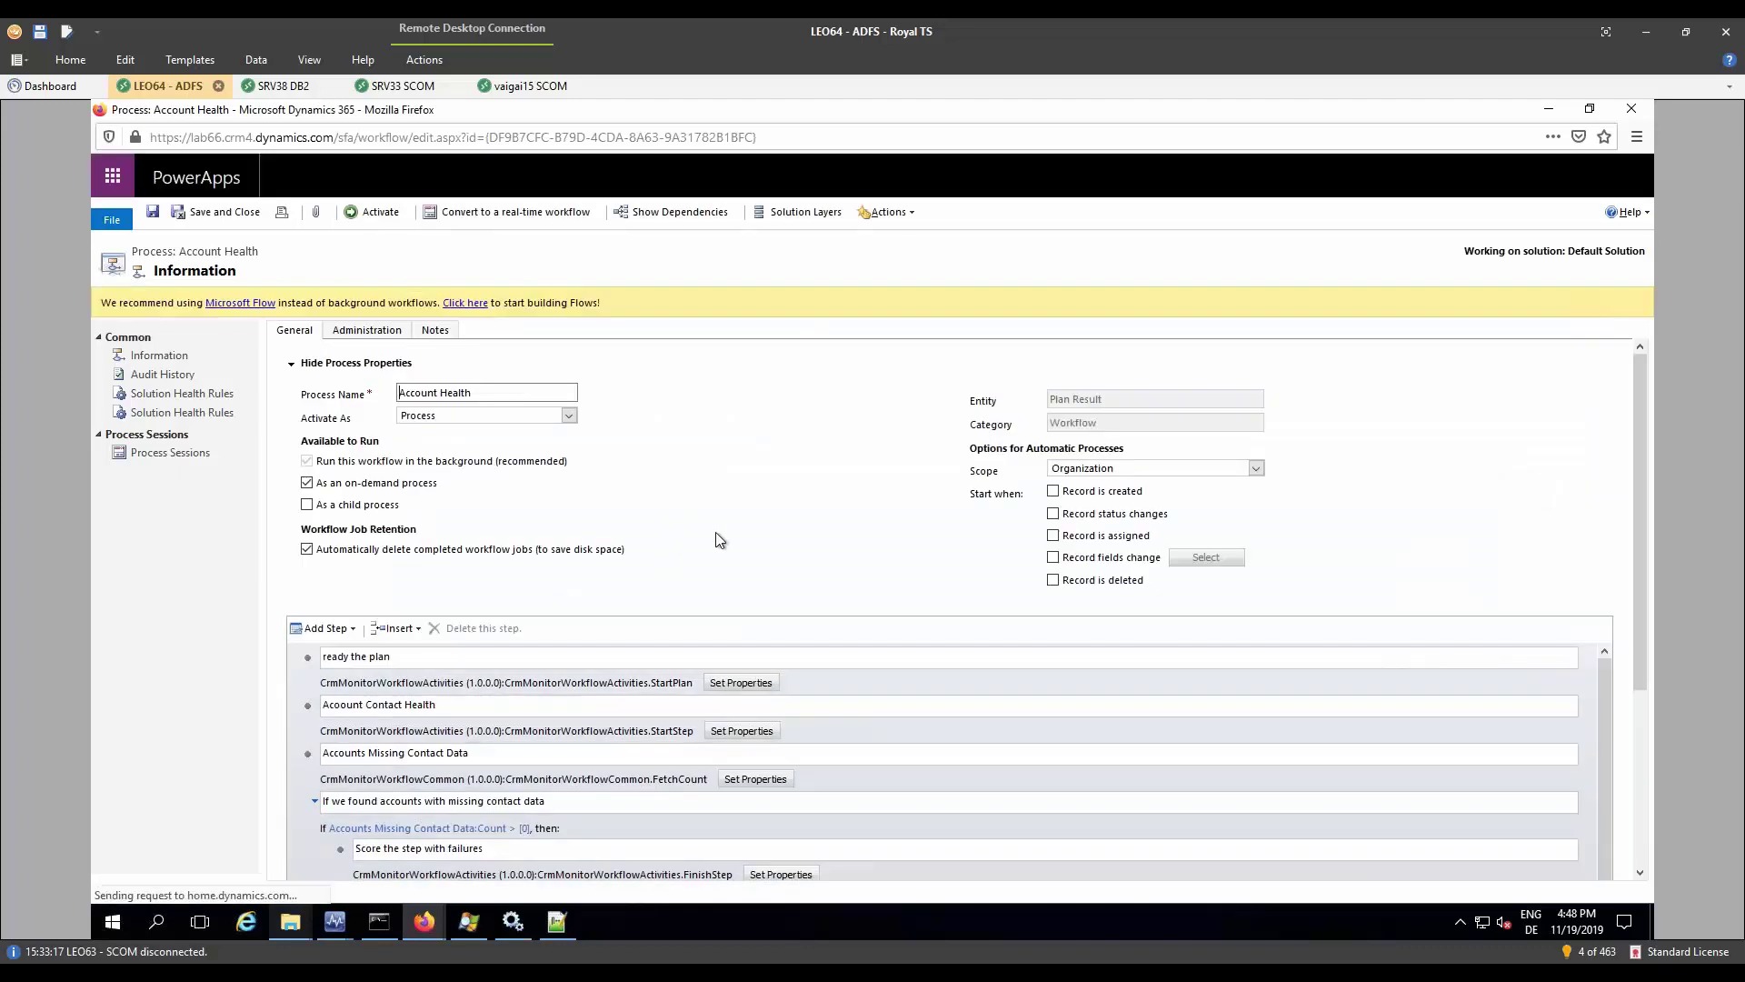
drag(1641, 561, 1638, 738)
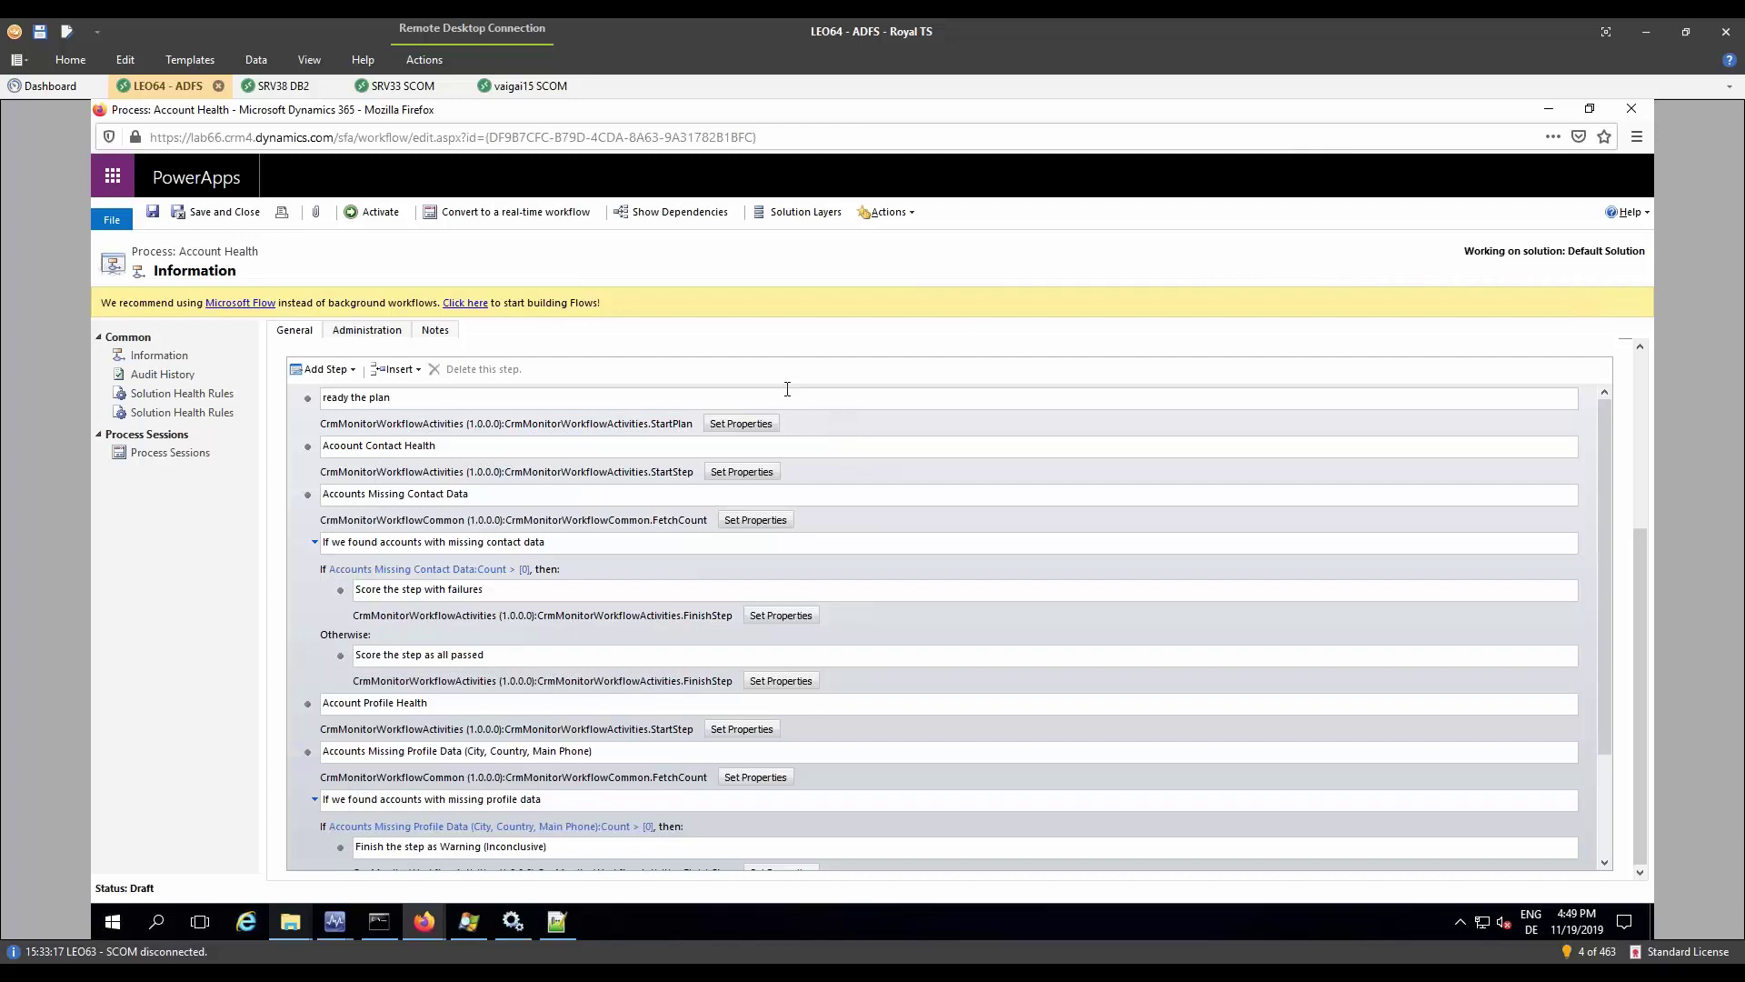
Step: Examine the input properties of the Account Health workflow's steps, including "Score the step with failures"
click(727, 425)
click(738, 525)
click(781, 615)
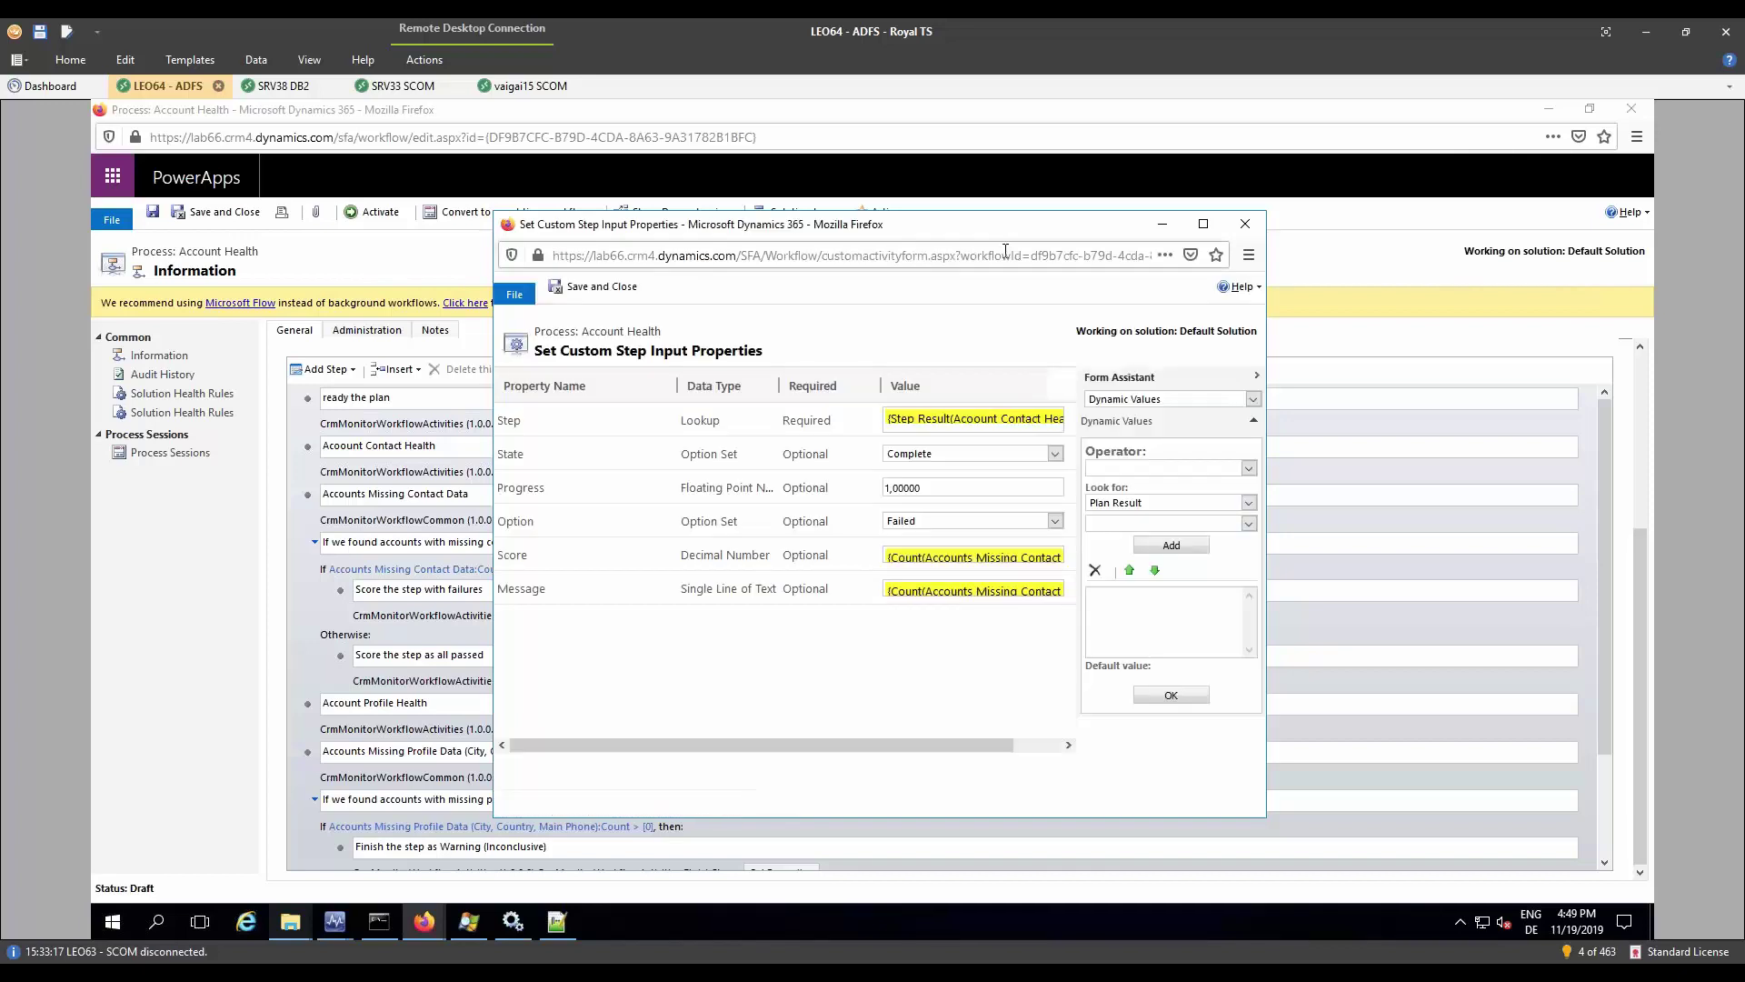
click(1243, 225)
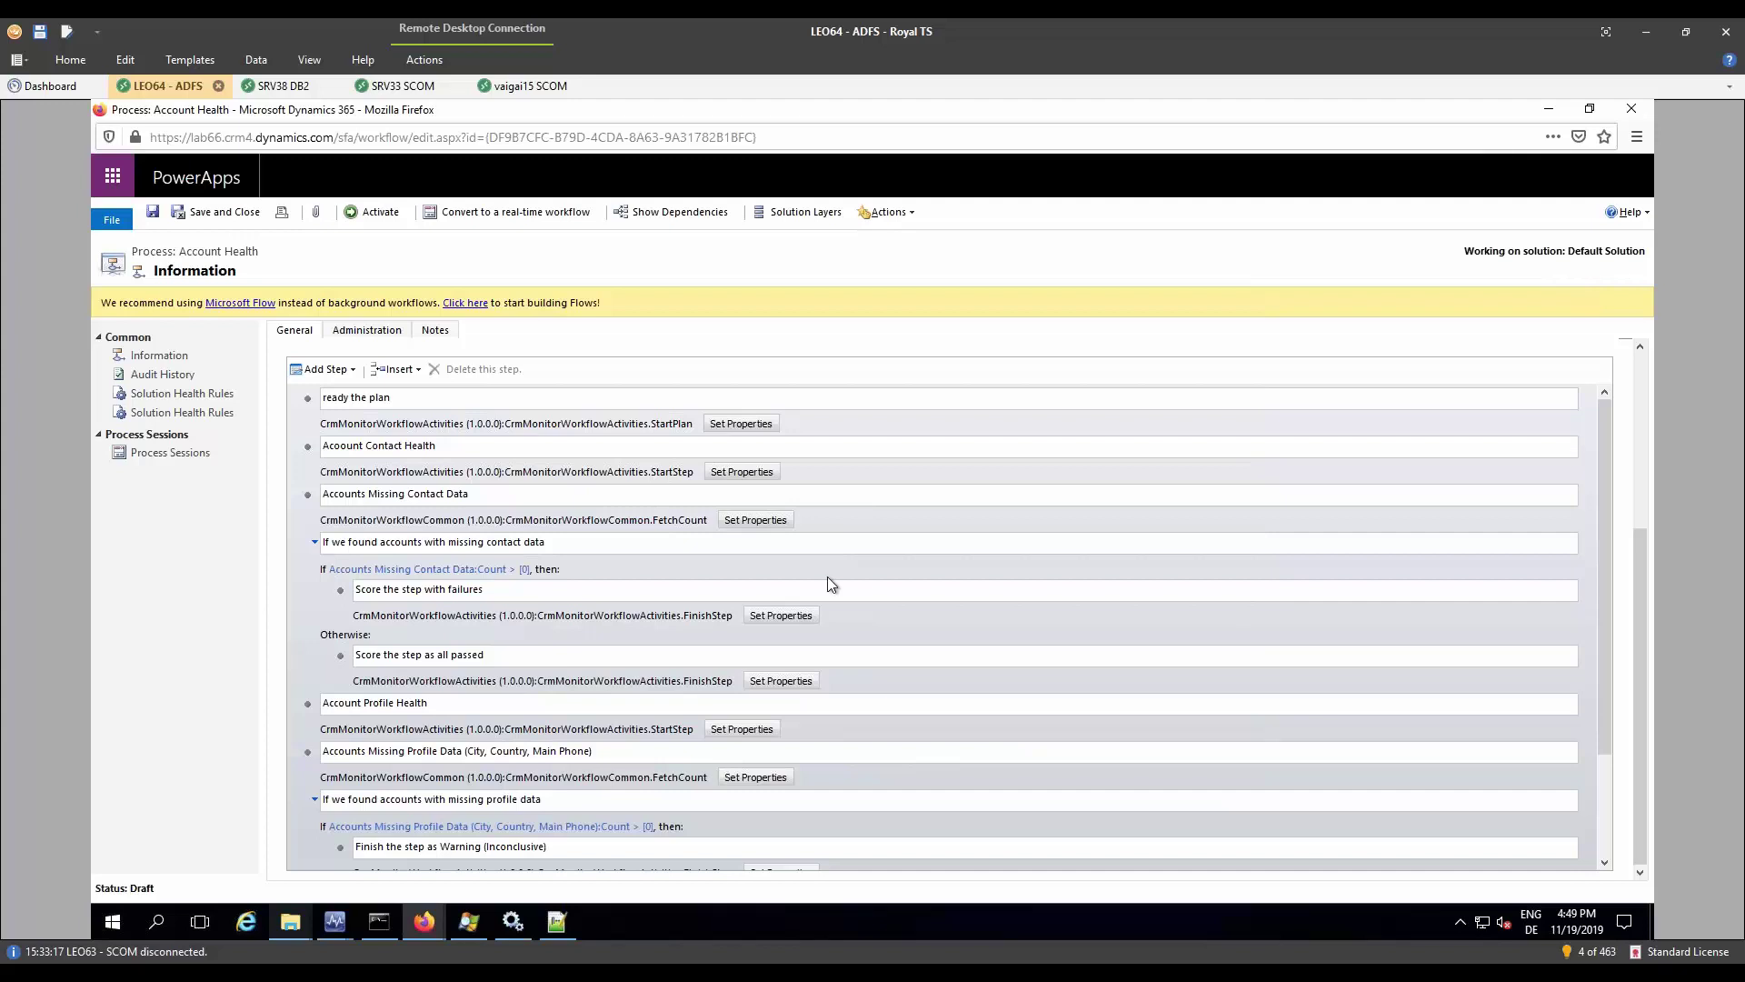
Step: Examine the Fetch Query, Note Title and Note Body Prefix of the Accounts Missing Contact Data step and close its properties without saving
click(756, 521)
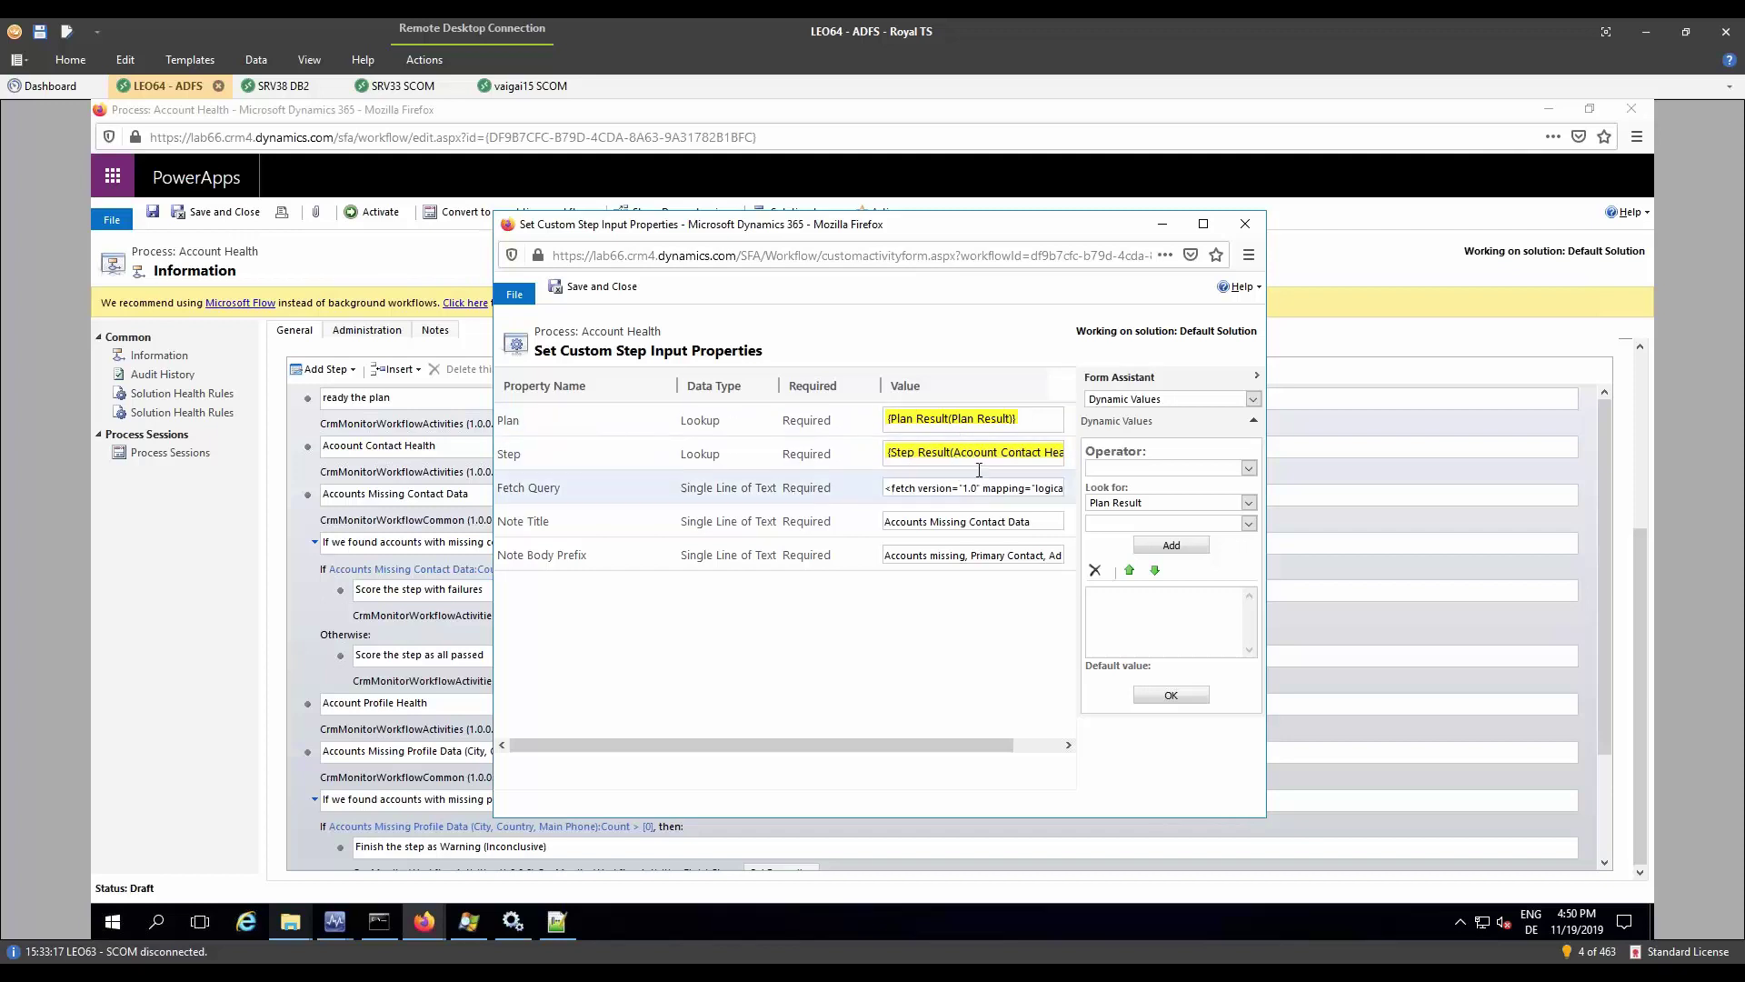
click(930, 487)
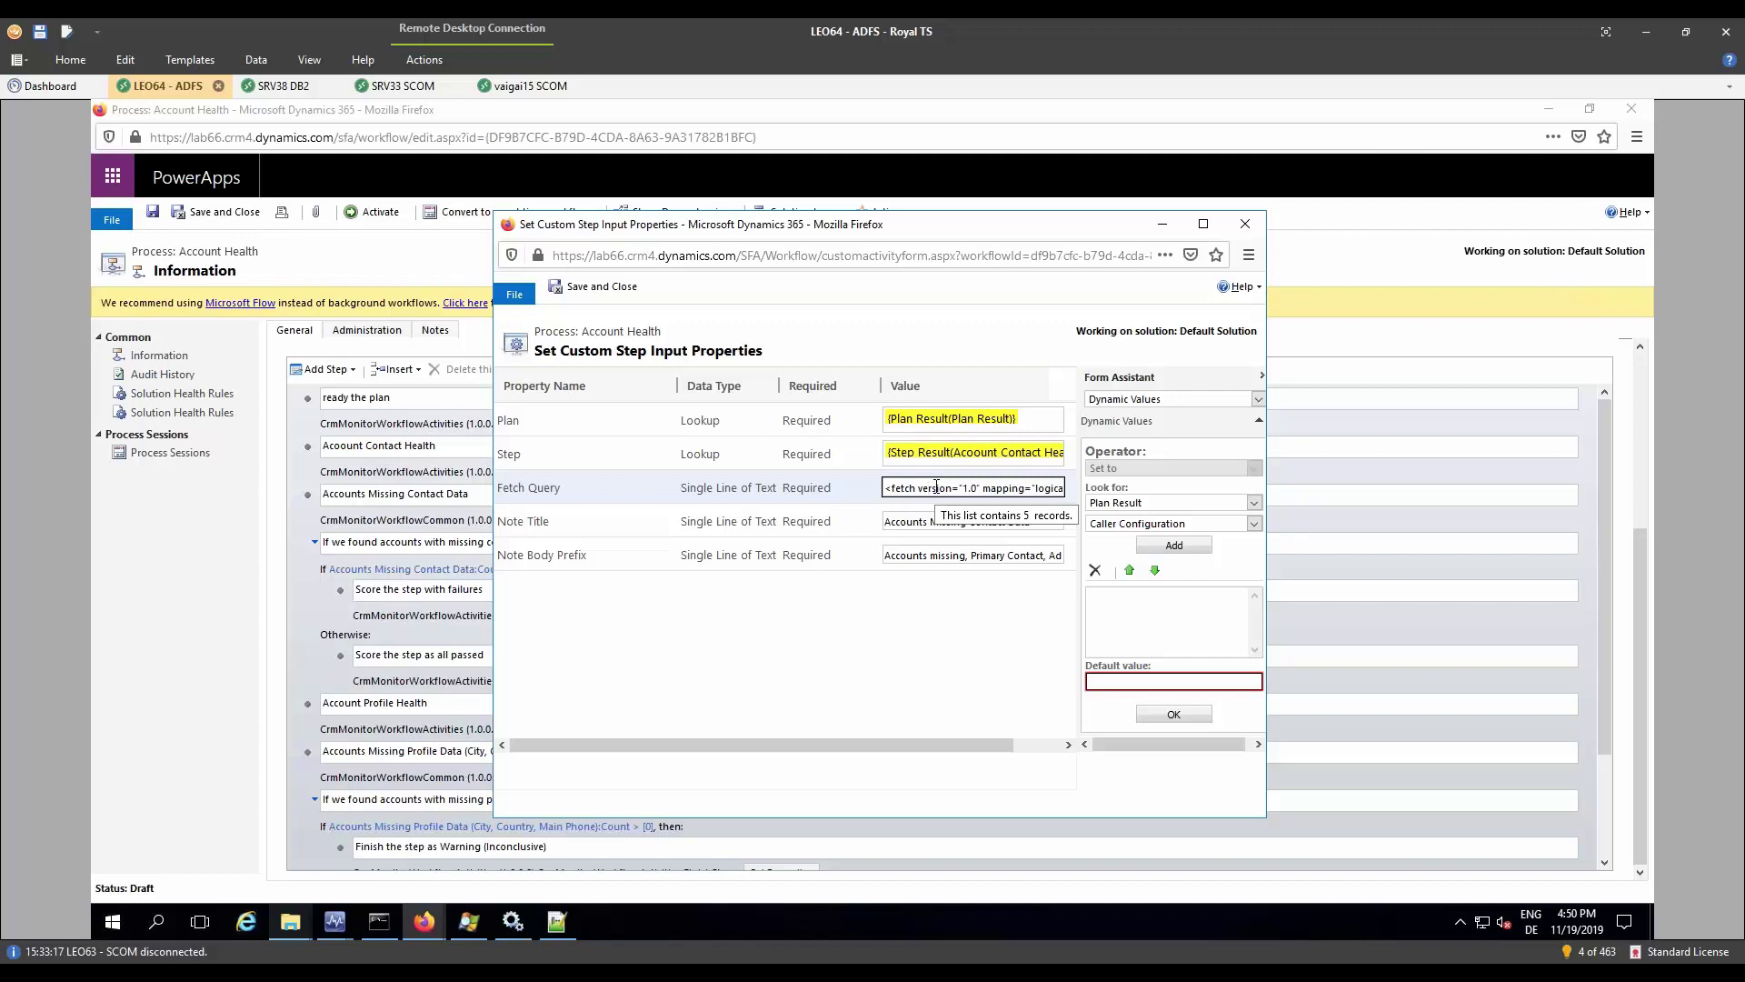
click(917, 523)
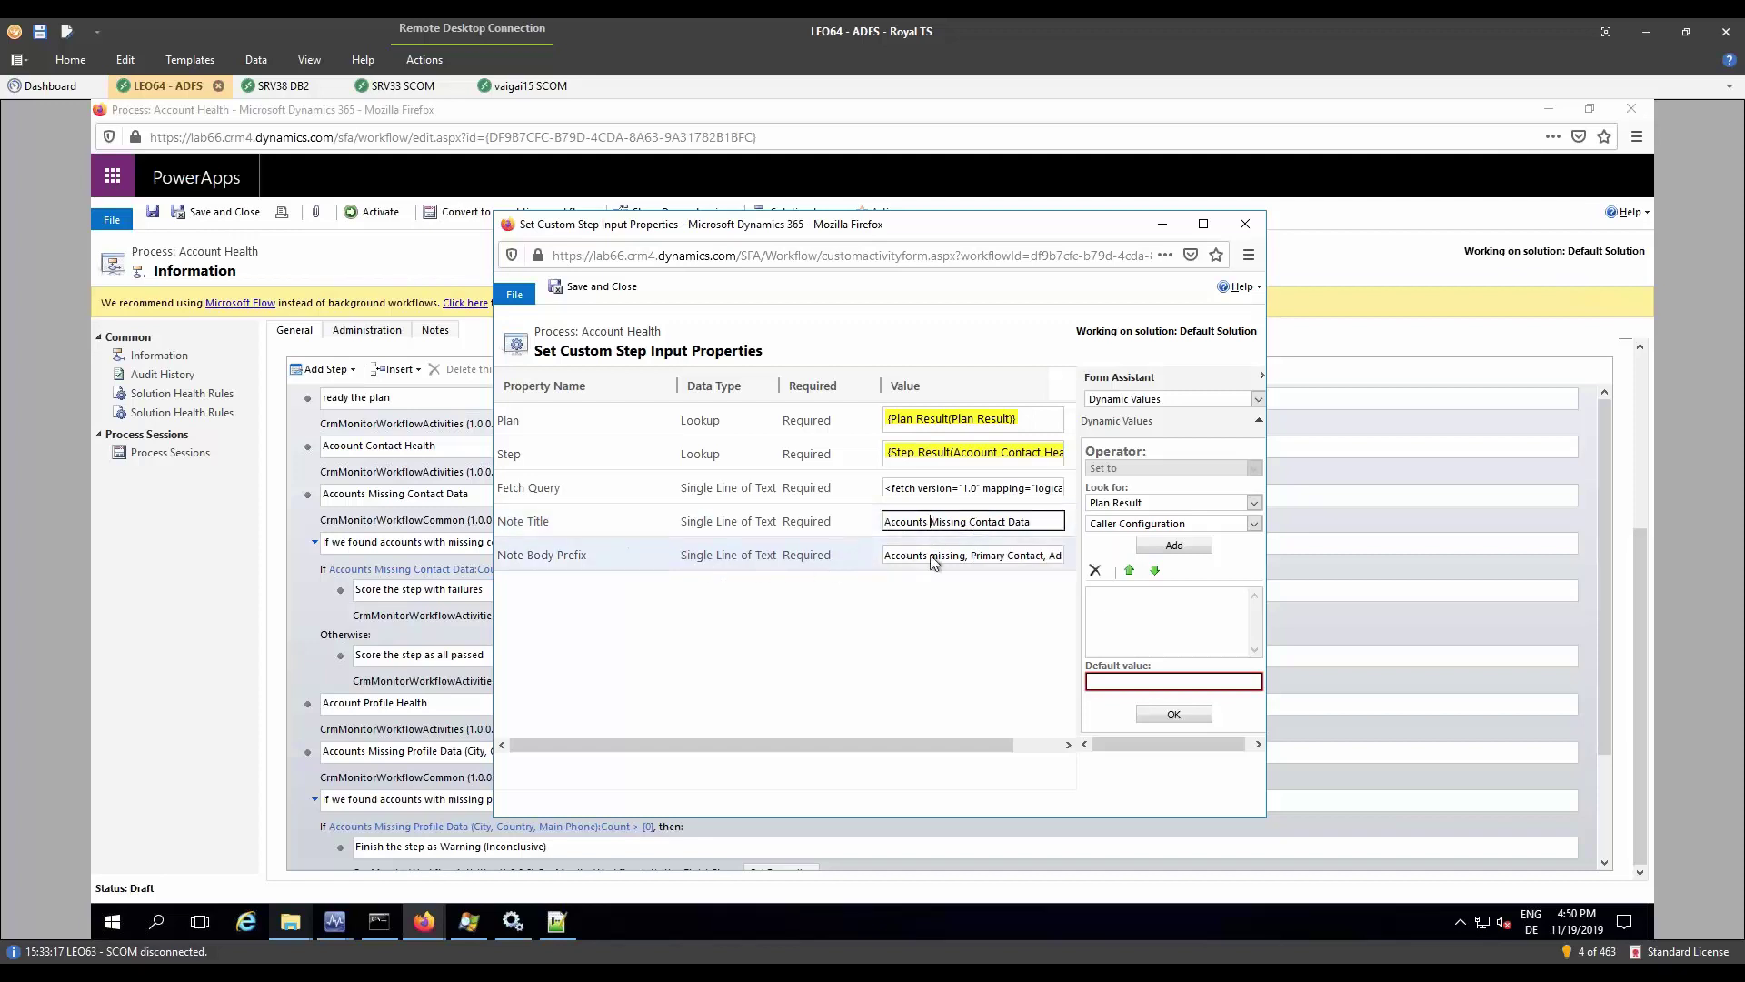
click(970, 555)
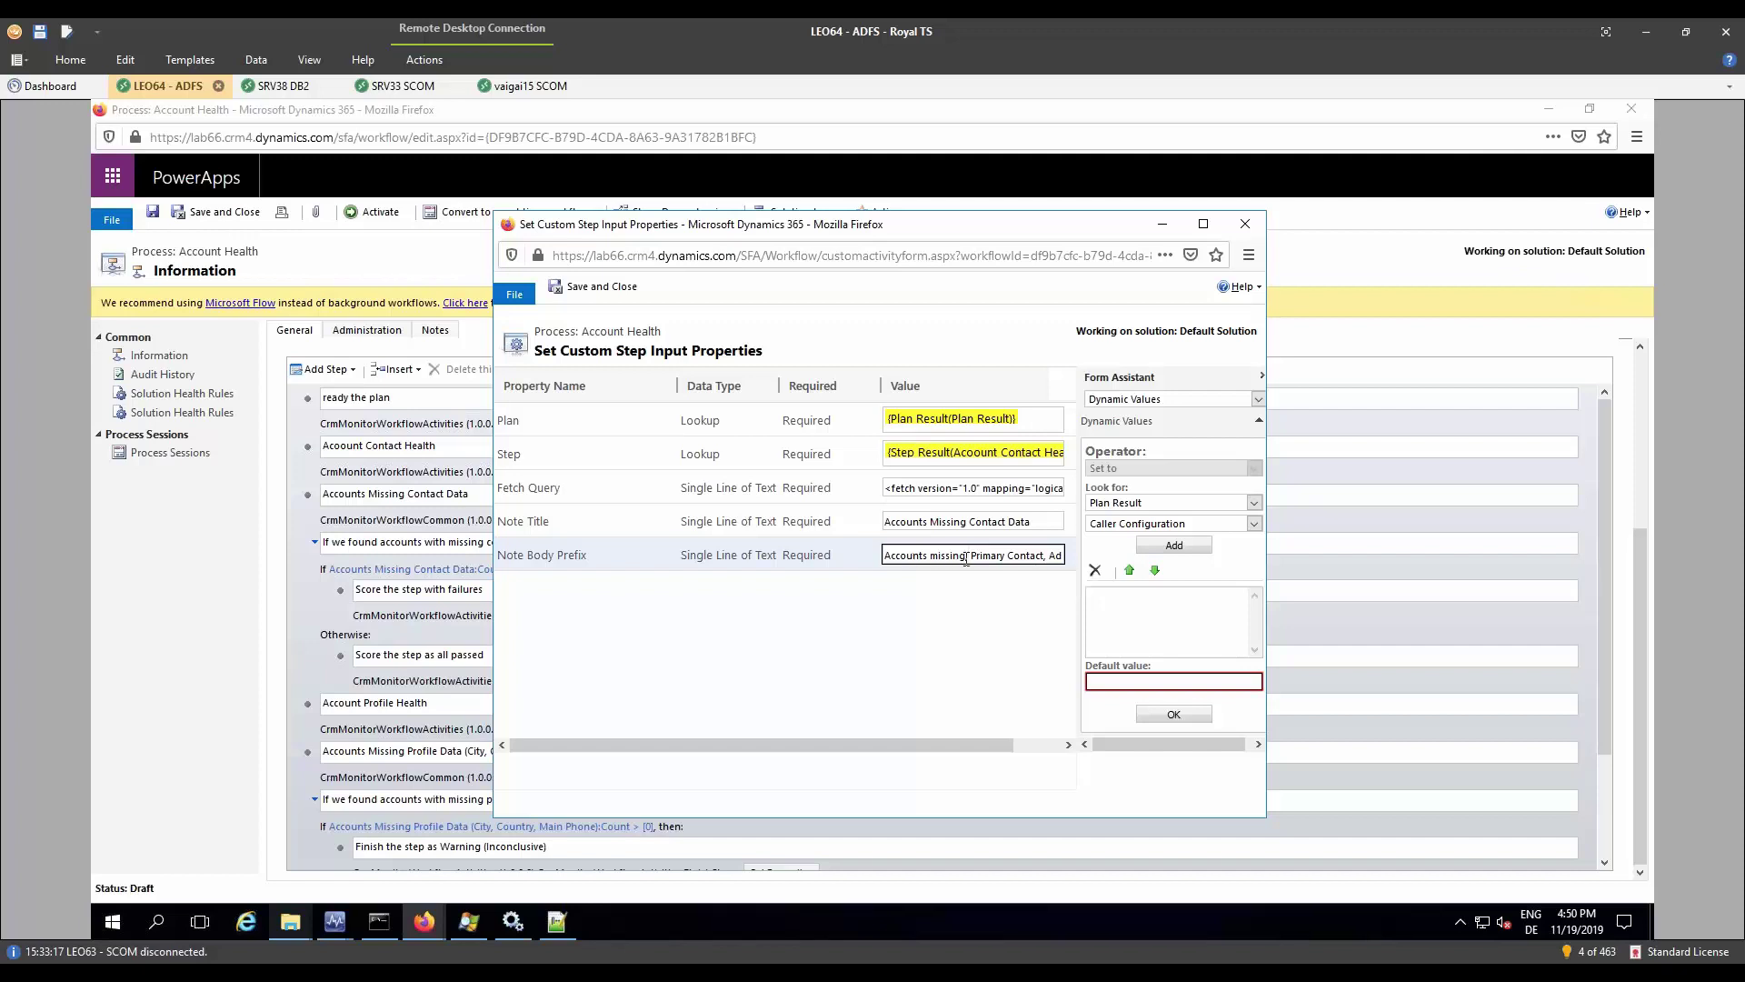
text(,)
click(1245, 225)
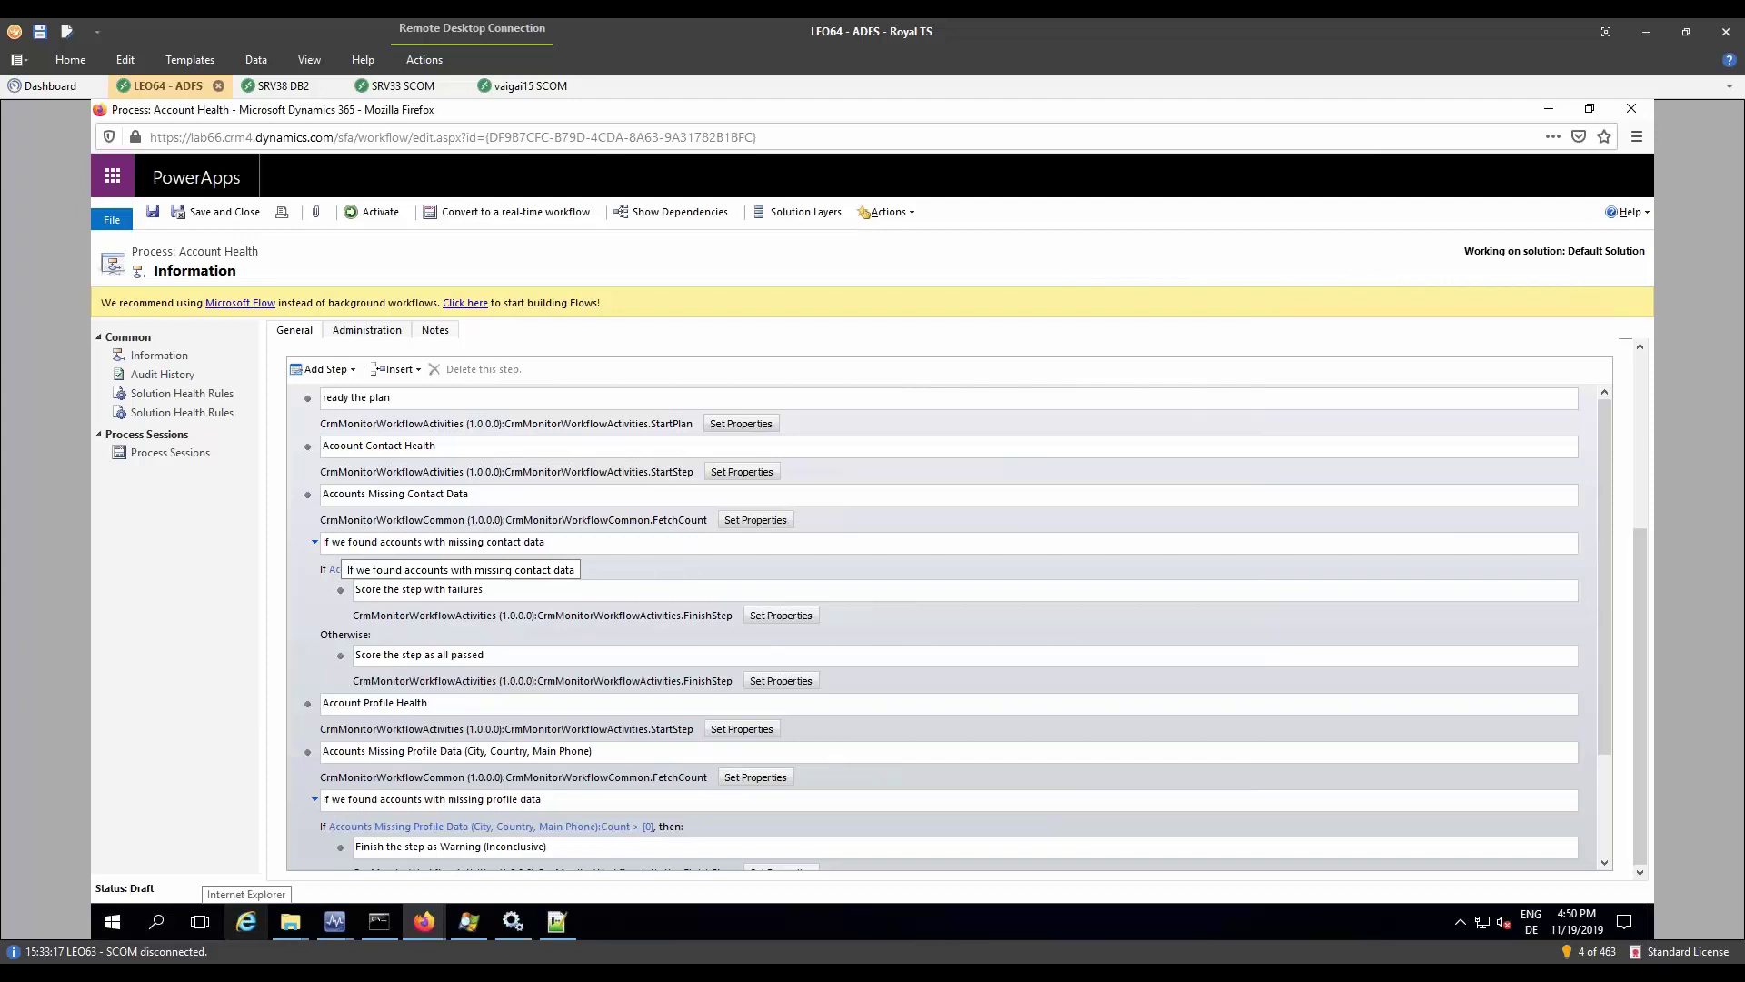
Step: Examine the step types that can be added to the workflow, including the CrmMonitorWorkflowCommon and CrmMonitorWorkflowMaths groups, without adding one
click(347, 368)
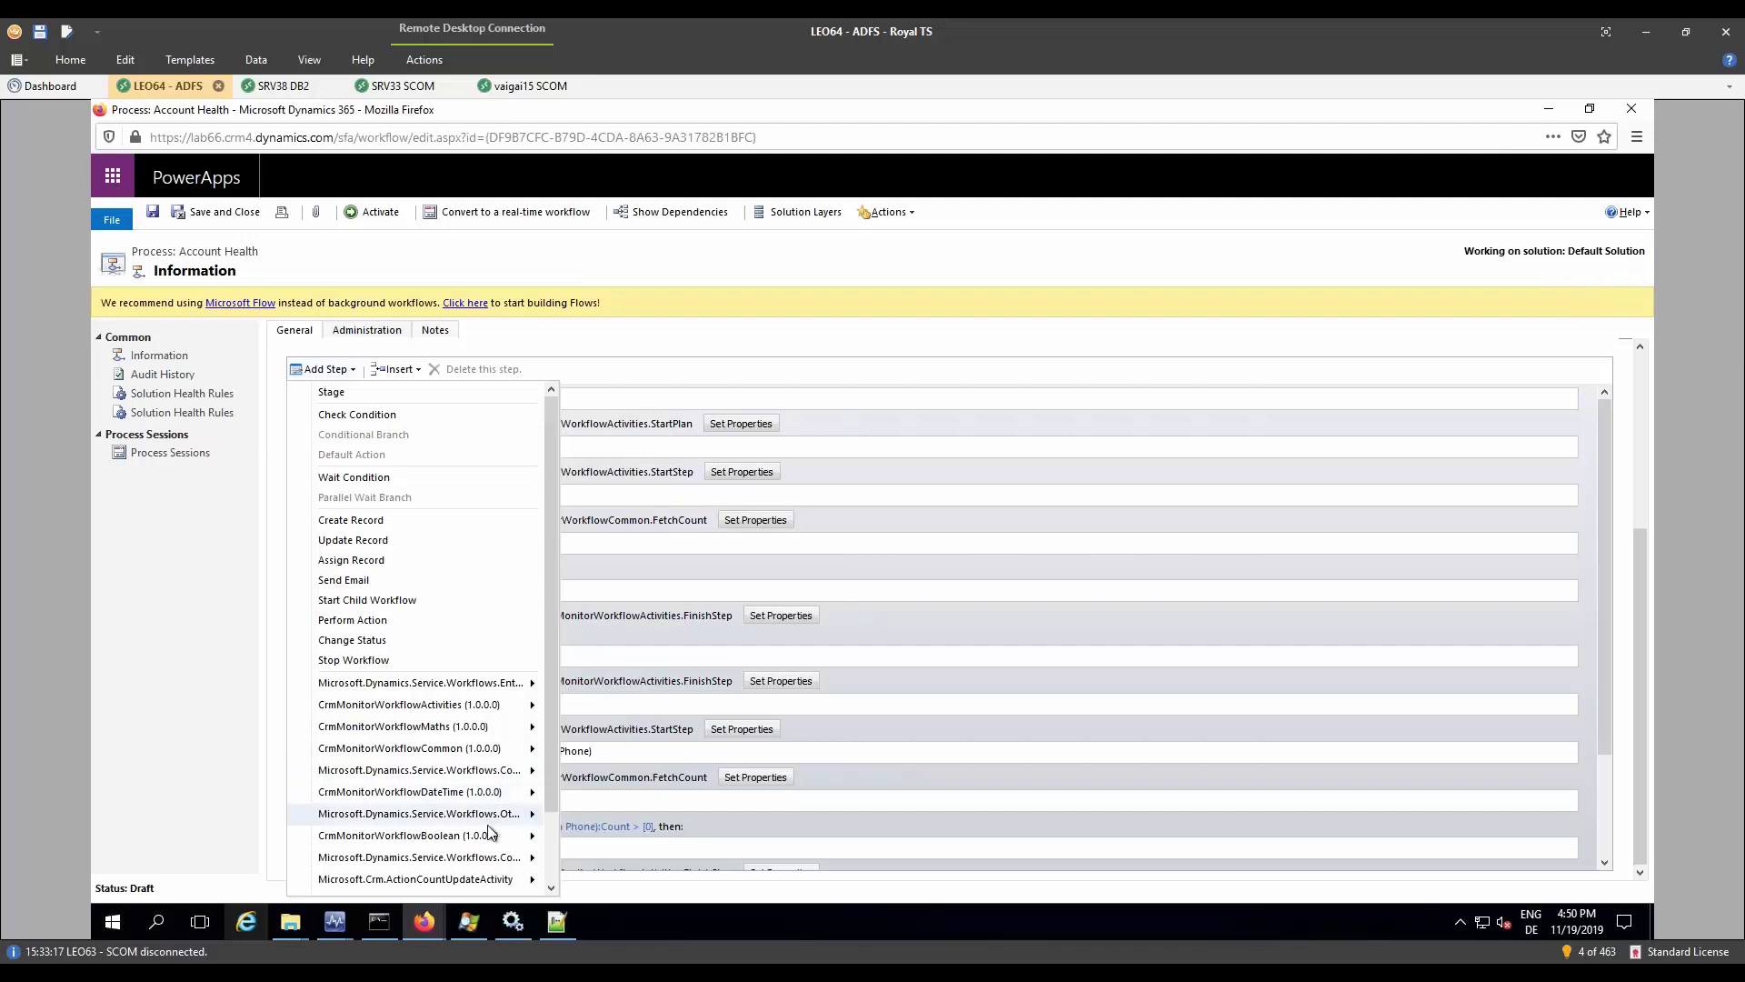
drag(547, 795, 549, 881)
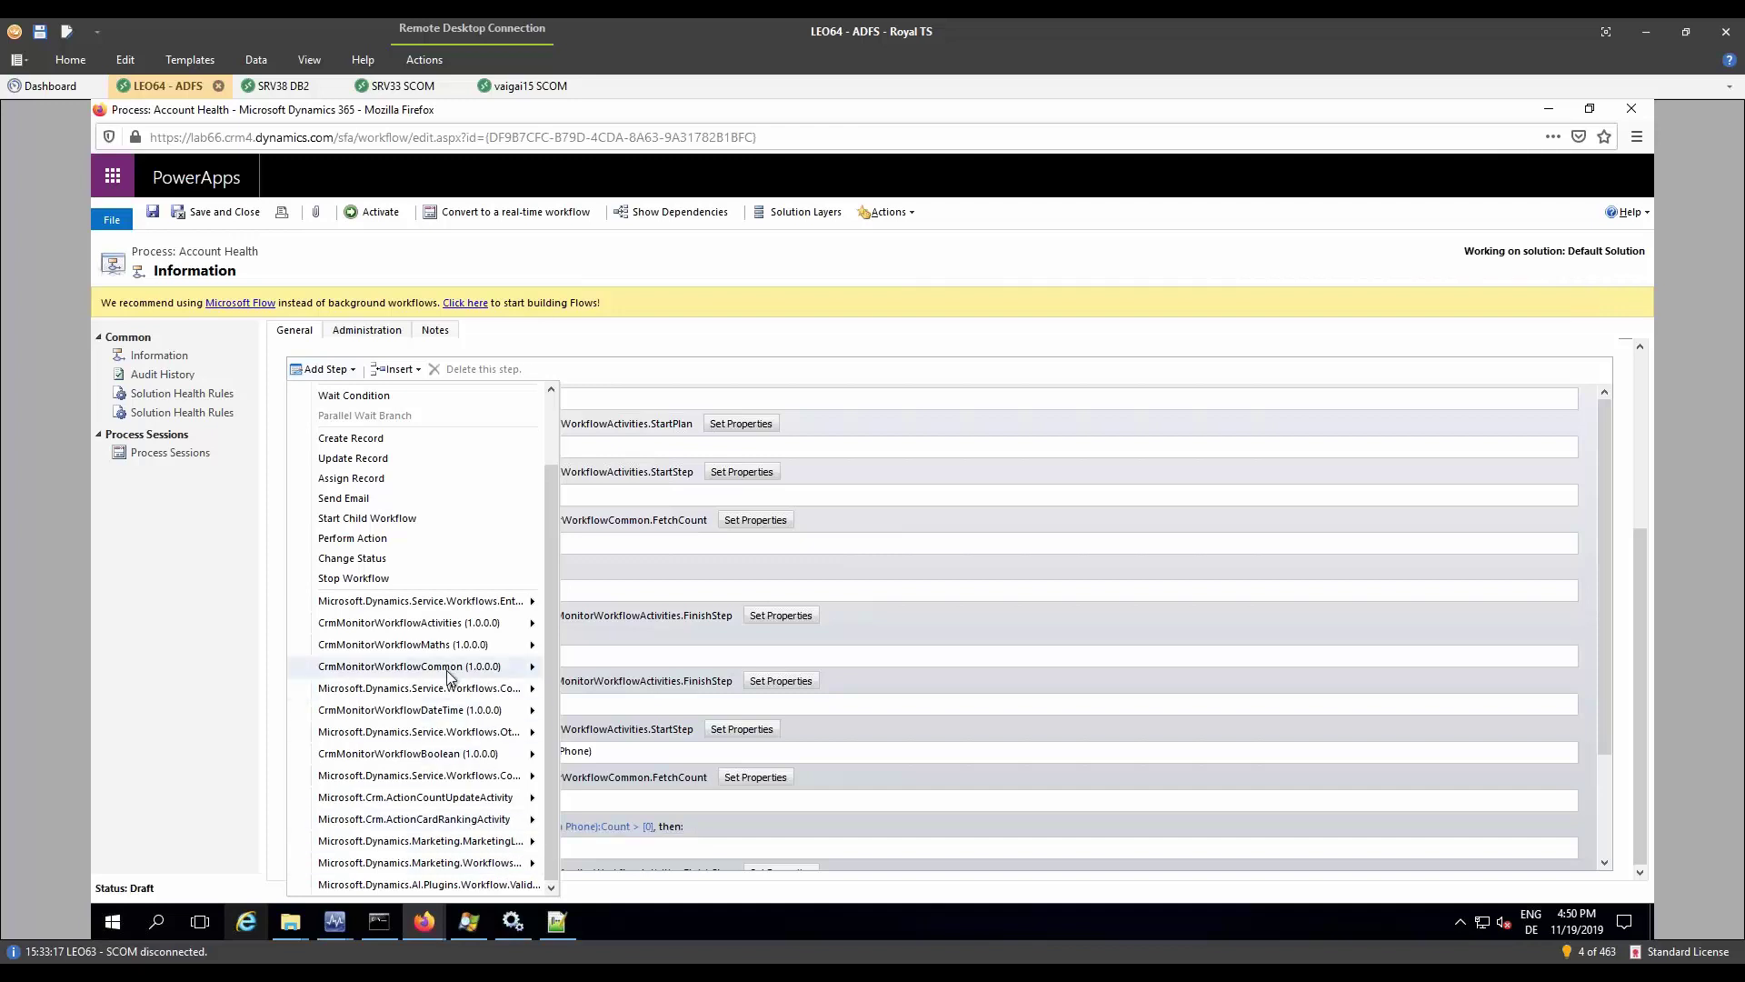
click(533, 671)
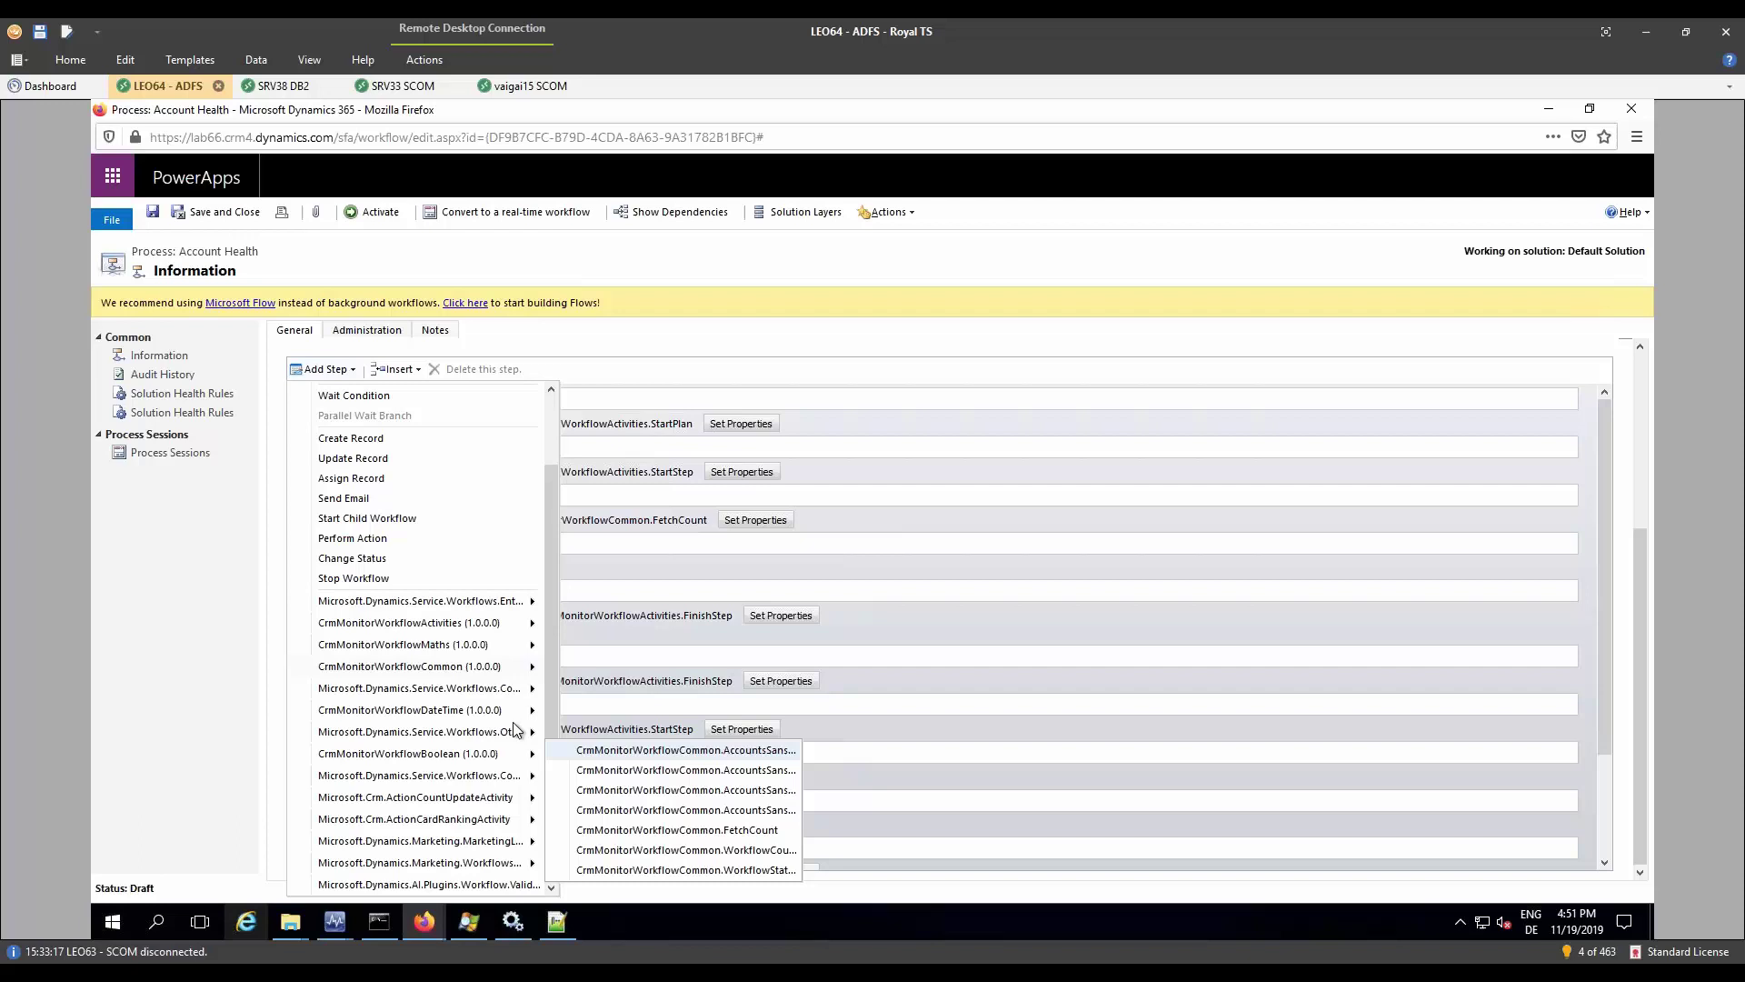
click(533, 646)
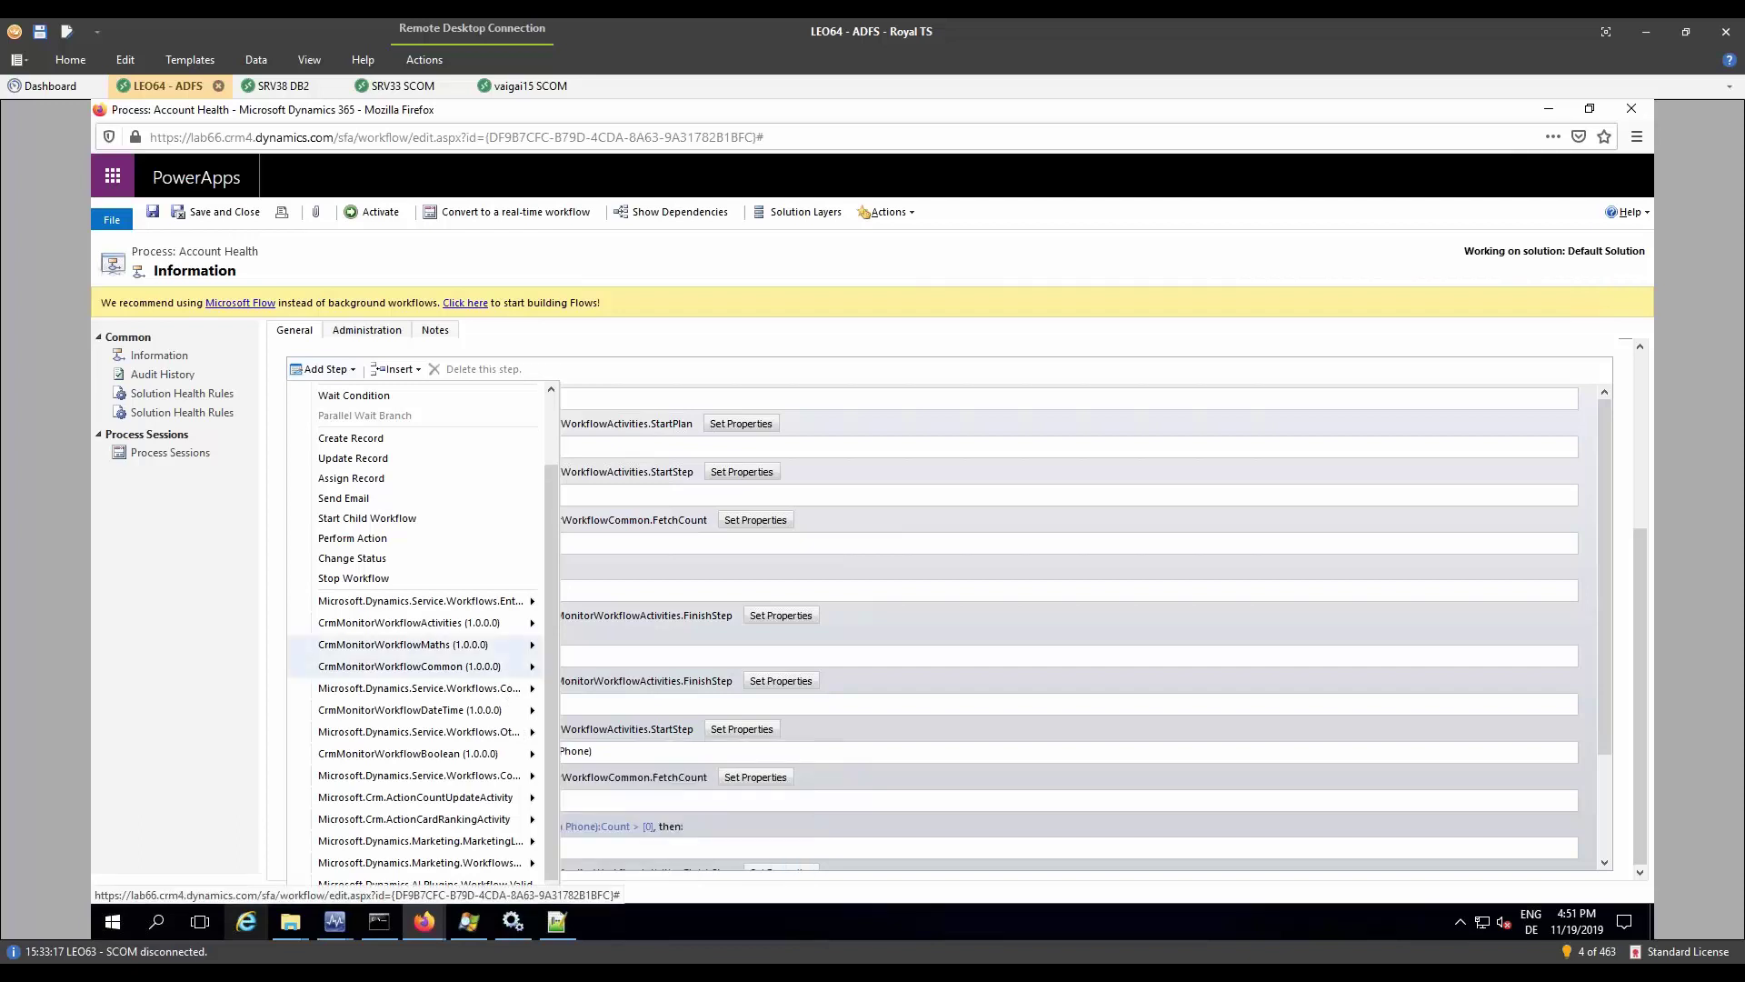
click(531, 647)
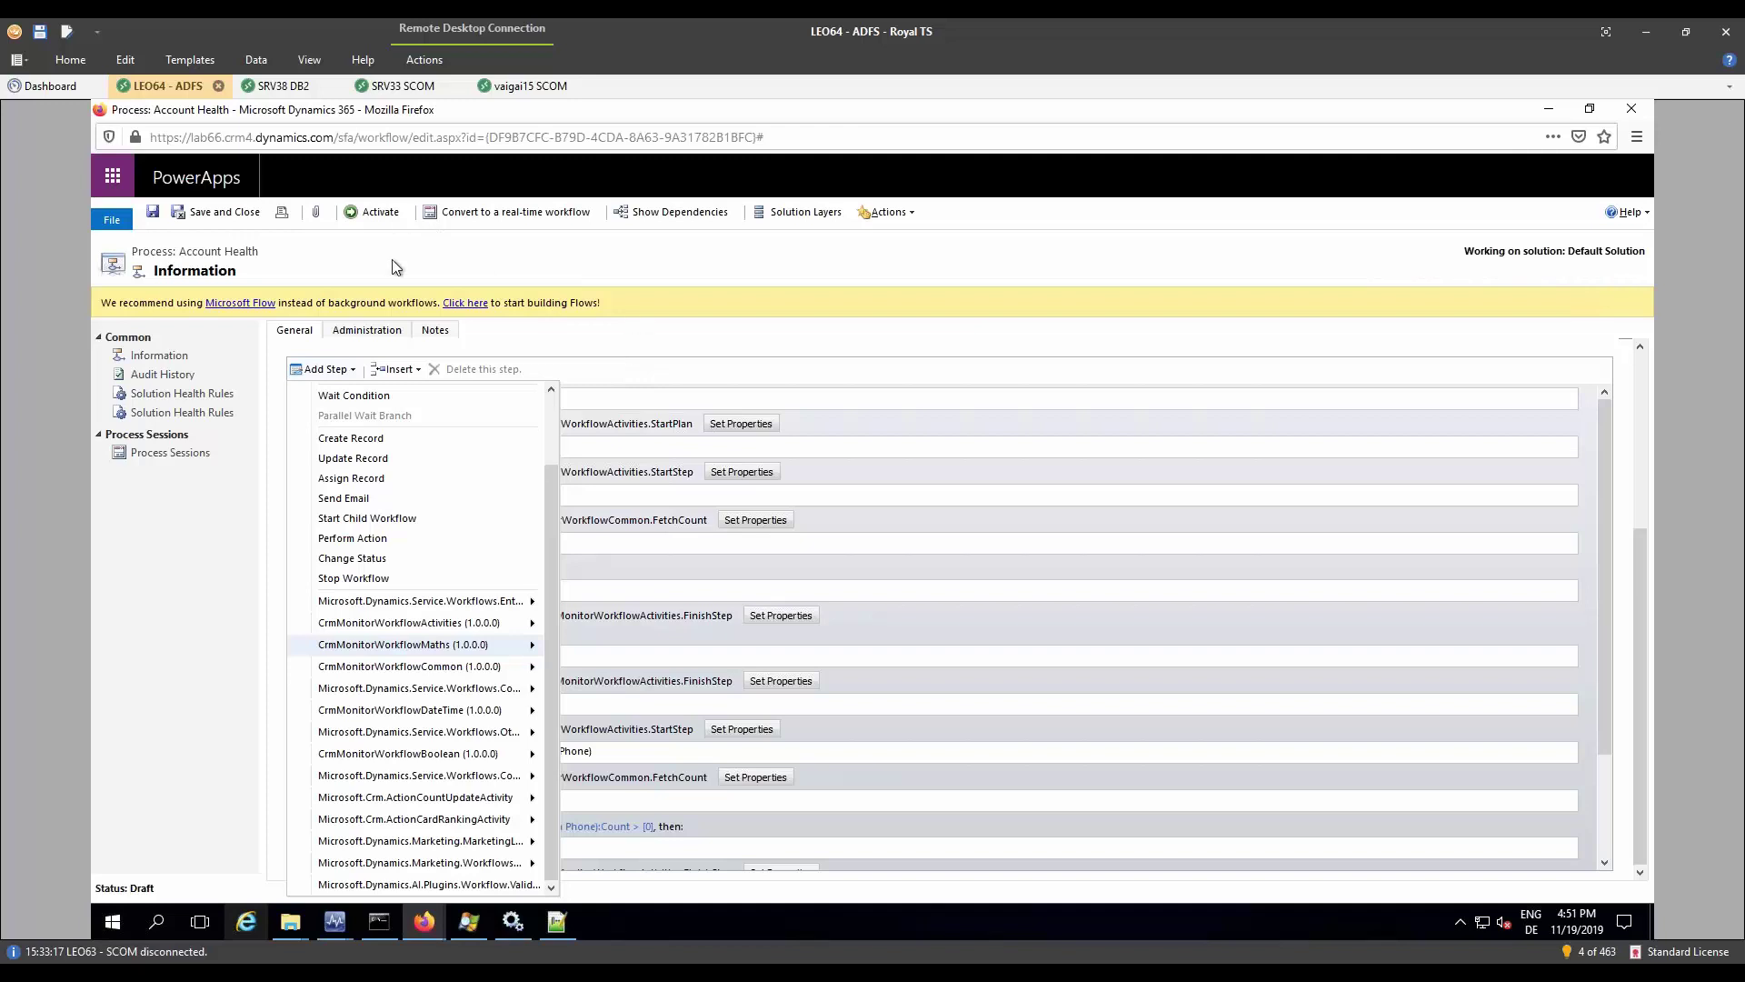
click(571, 271)
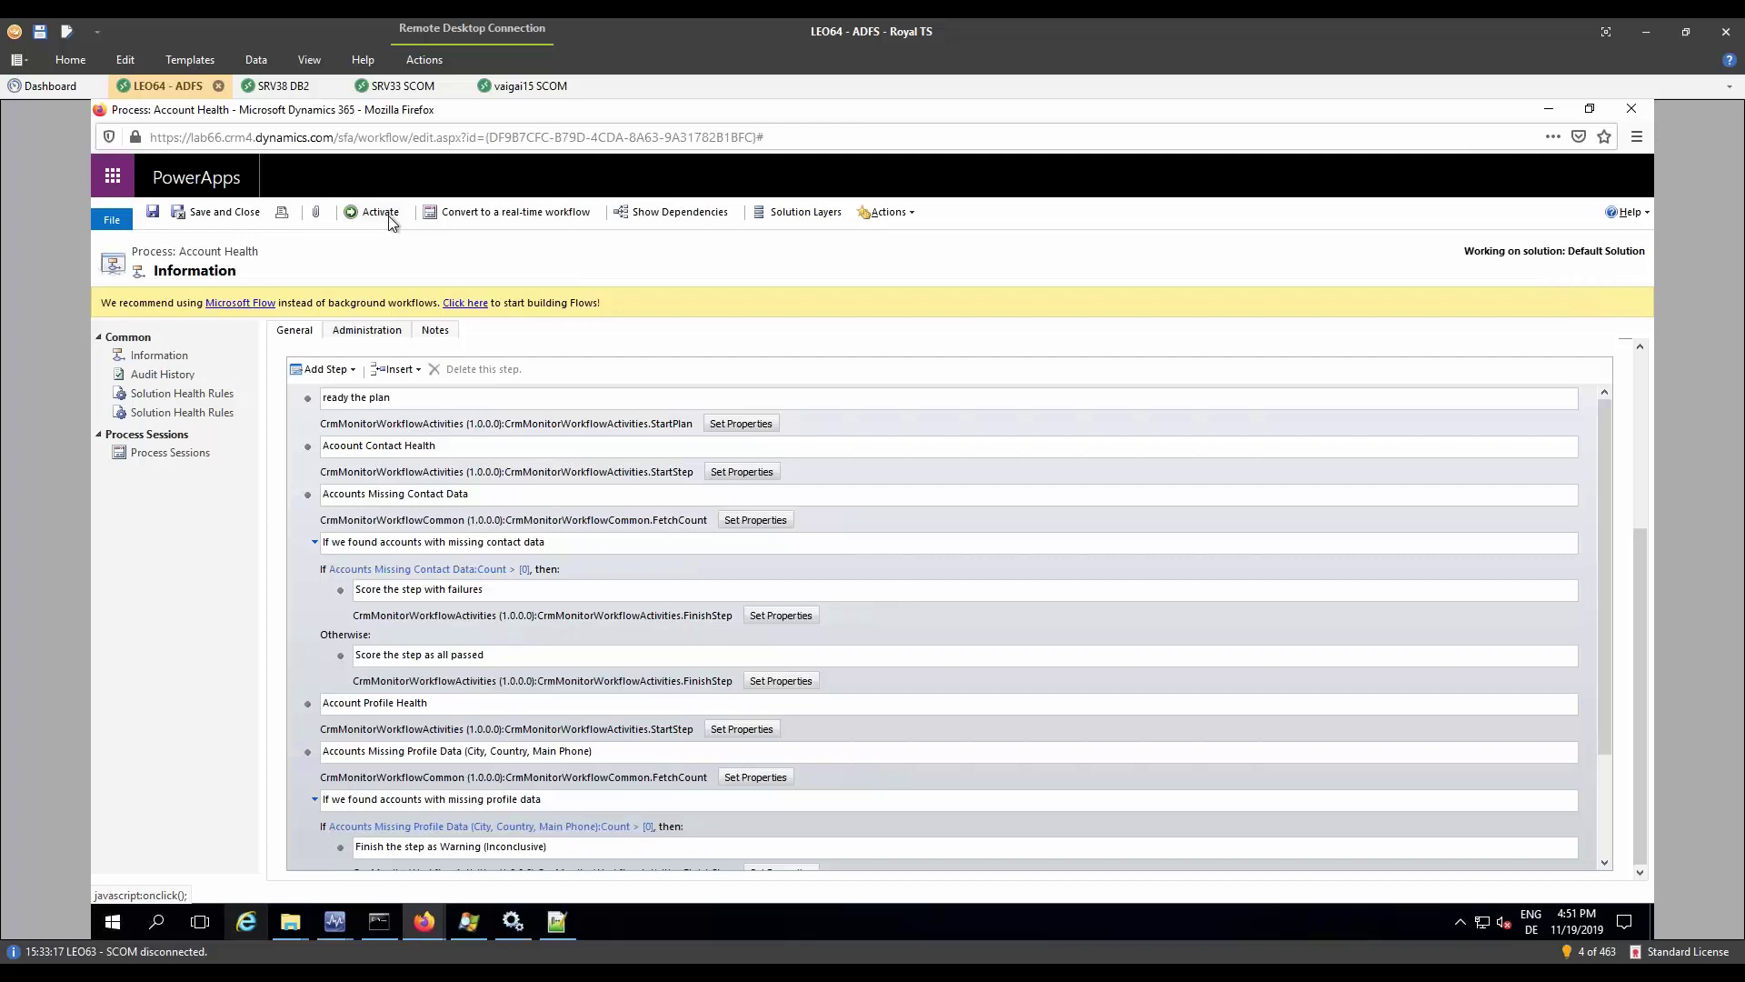
Step: Activate the Account Health workflow and switch to the DynamicsCRM Plans window of Operations Manager
click(380, 213)
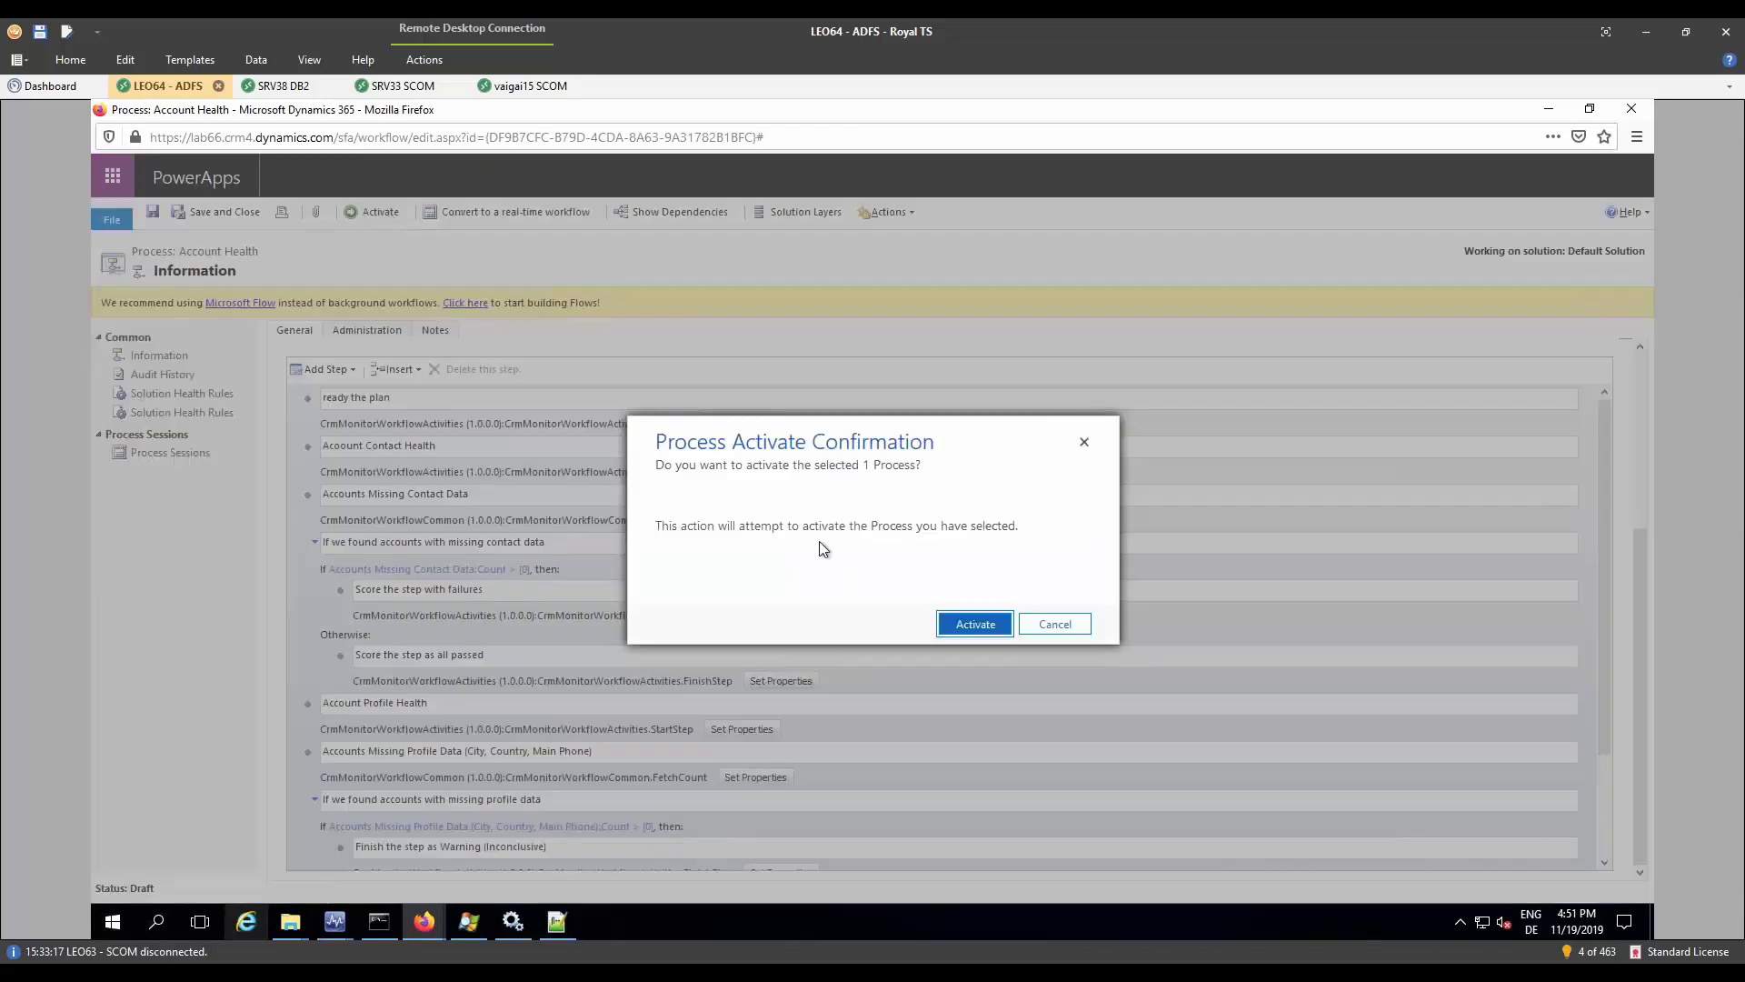
click(977, 624)
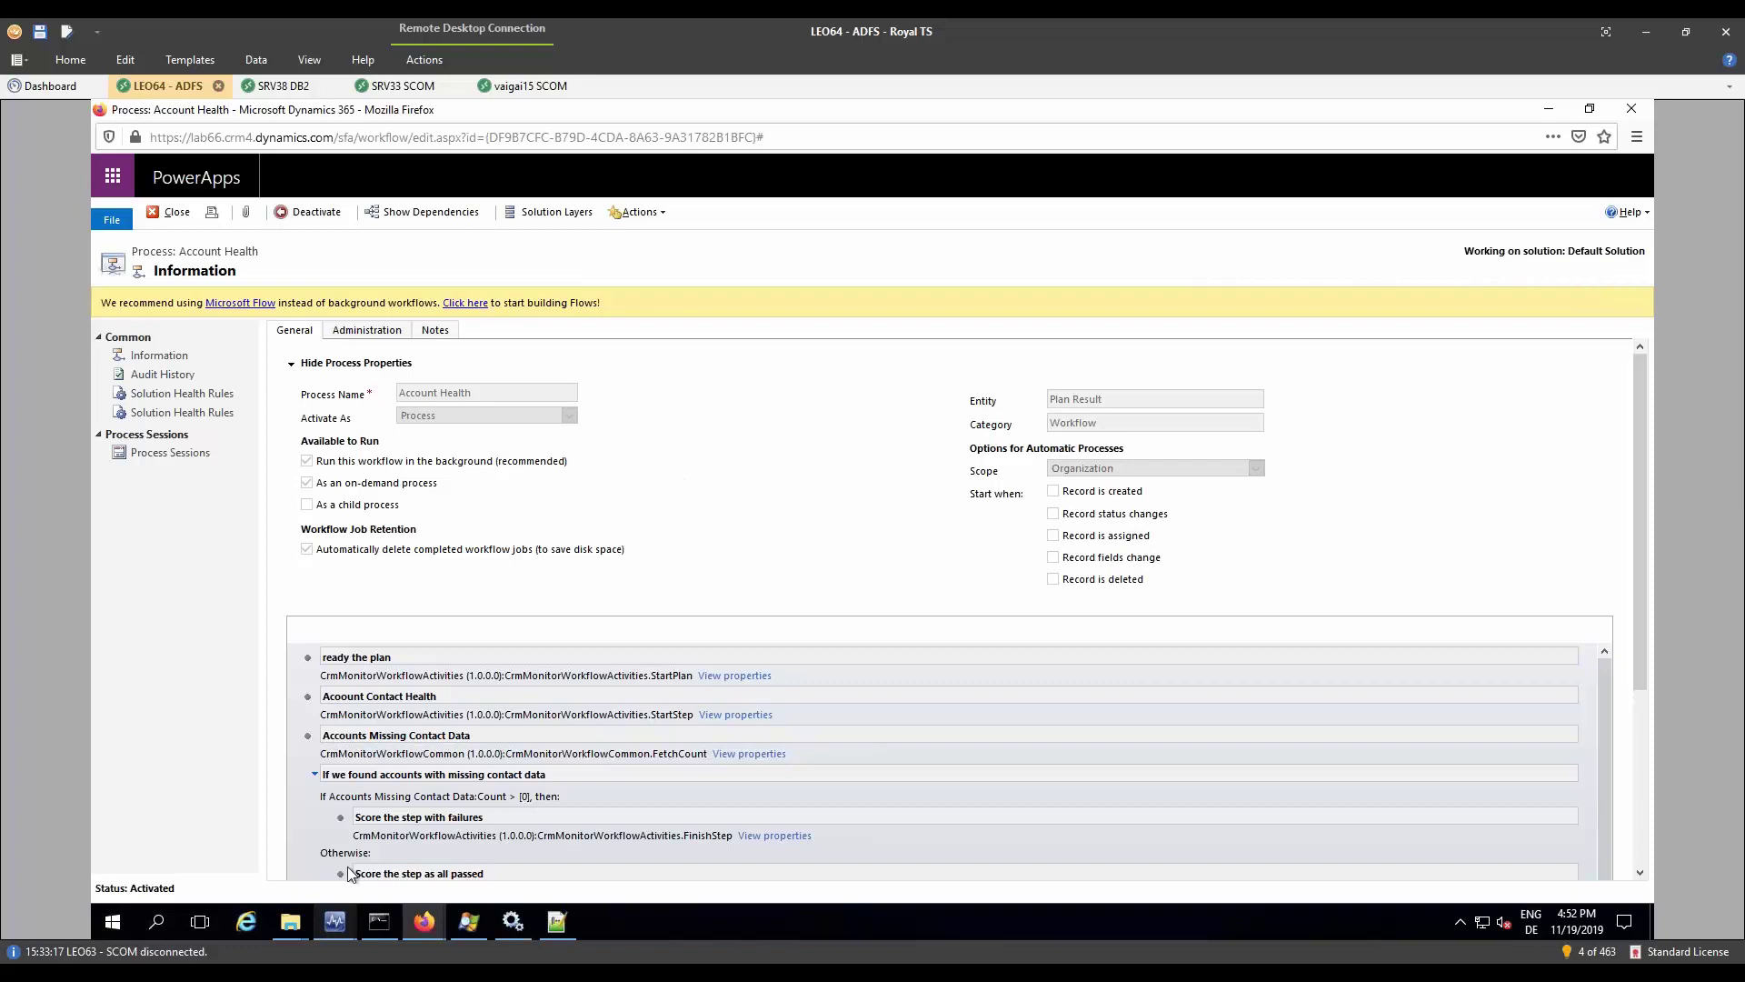
click(331, 916)
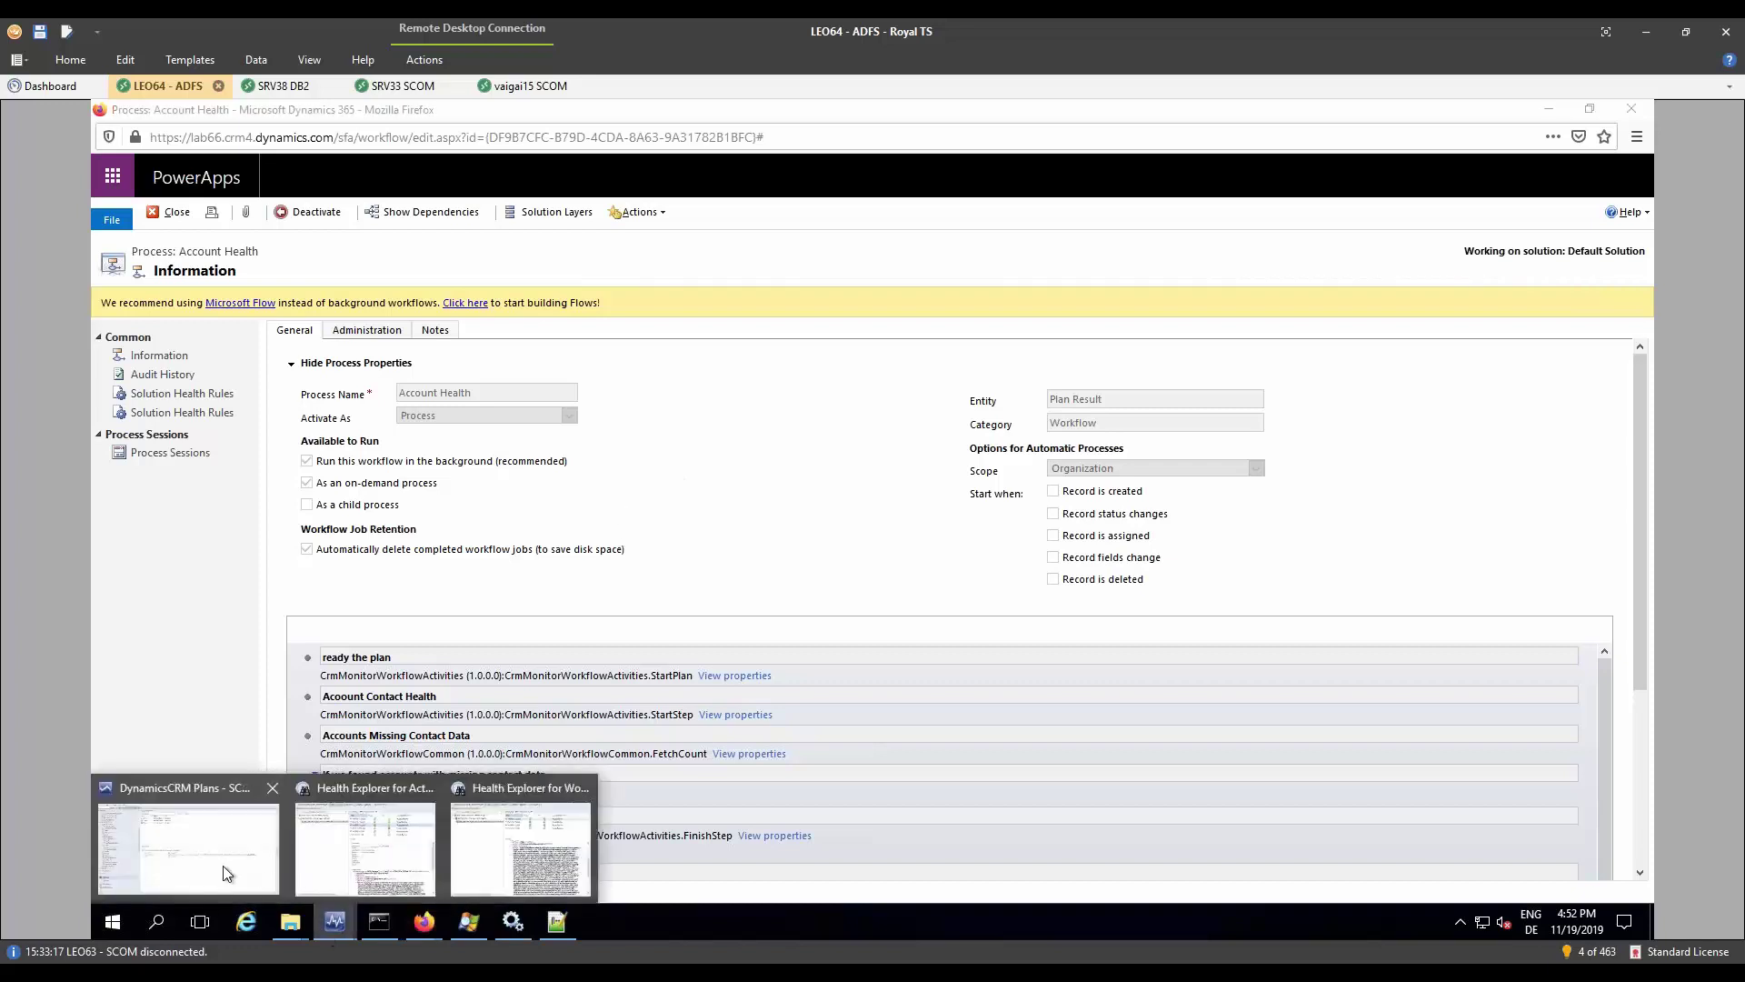
click(220, 863)
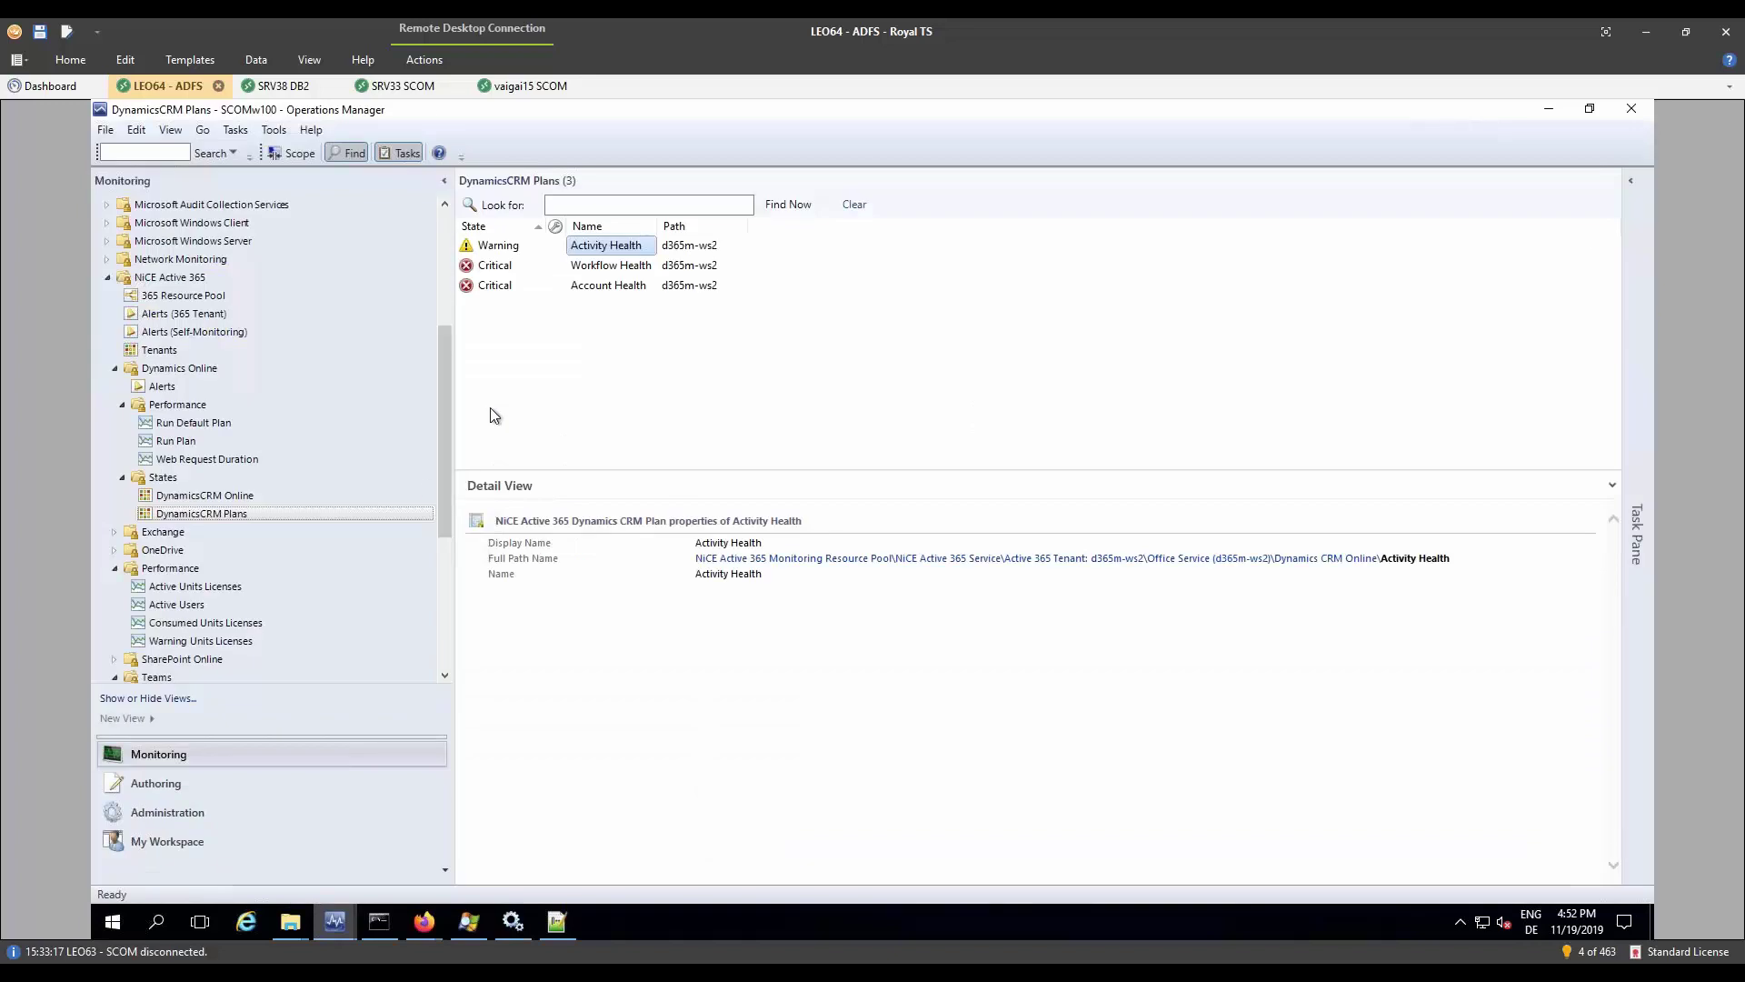
Step: Open the 365 Resource Pool diagram, collapse its Detail View, and select the Dynamics CRM Online node above the three health plans
click(178, 300)
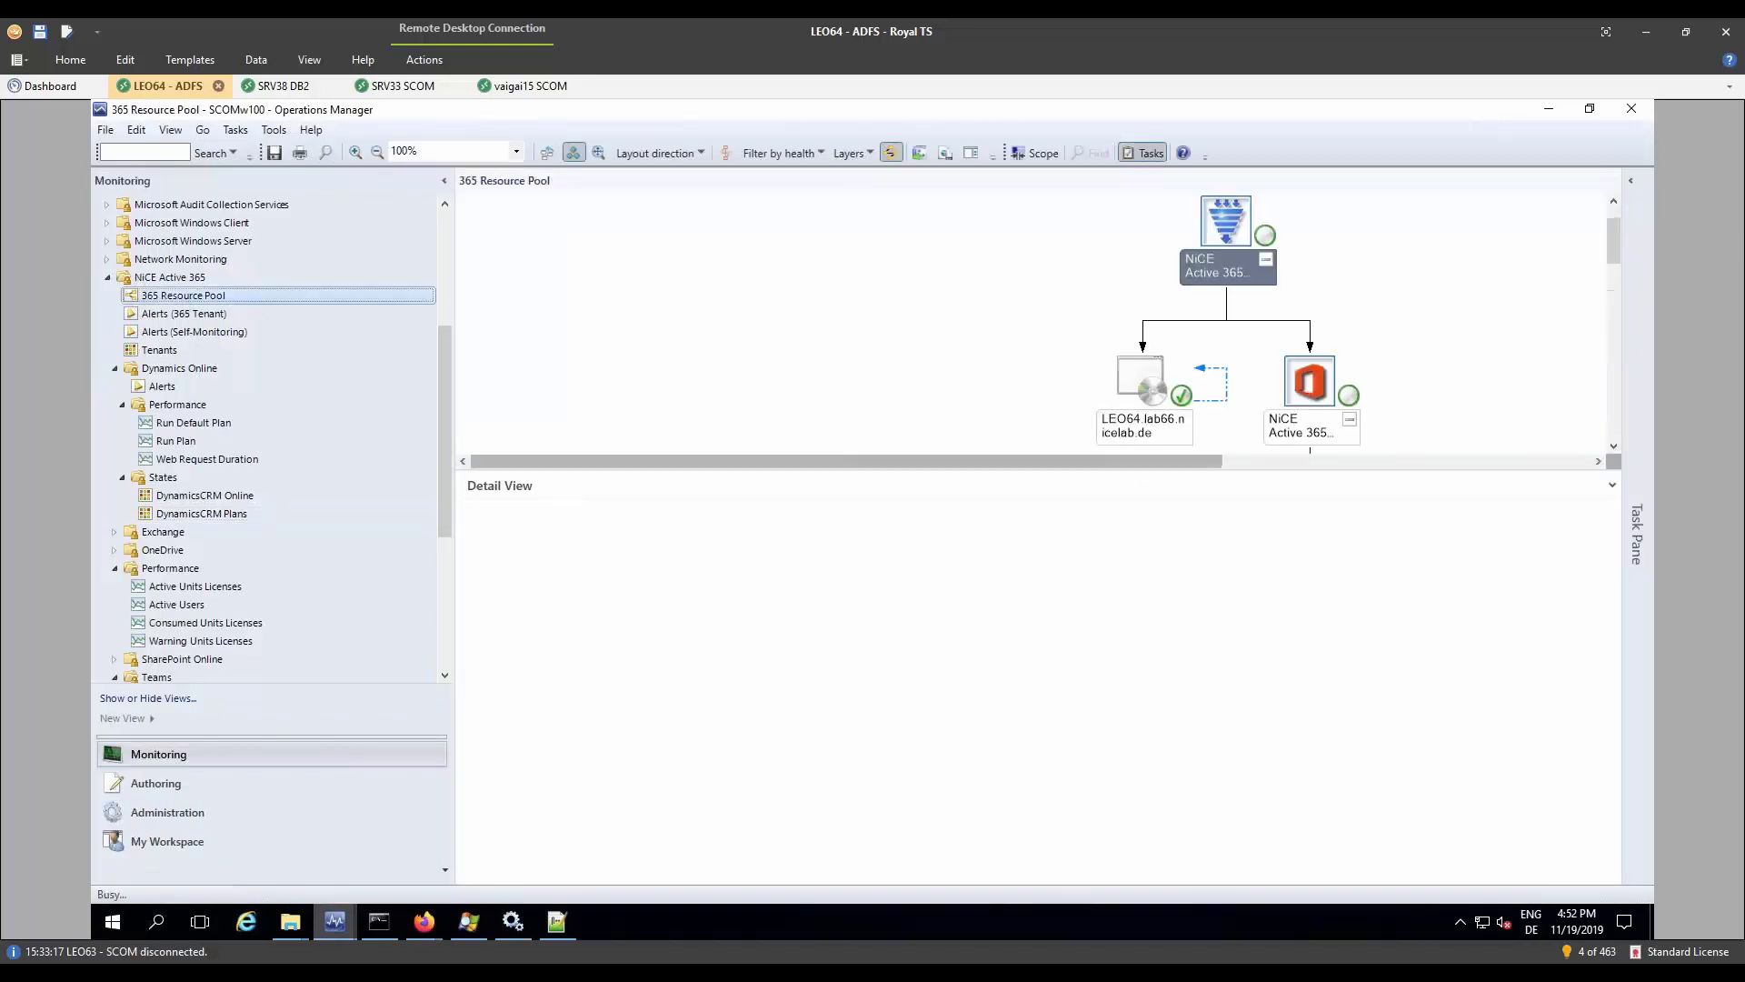
click(1612, 486)
drag(1612, 276, 1605, 522)
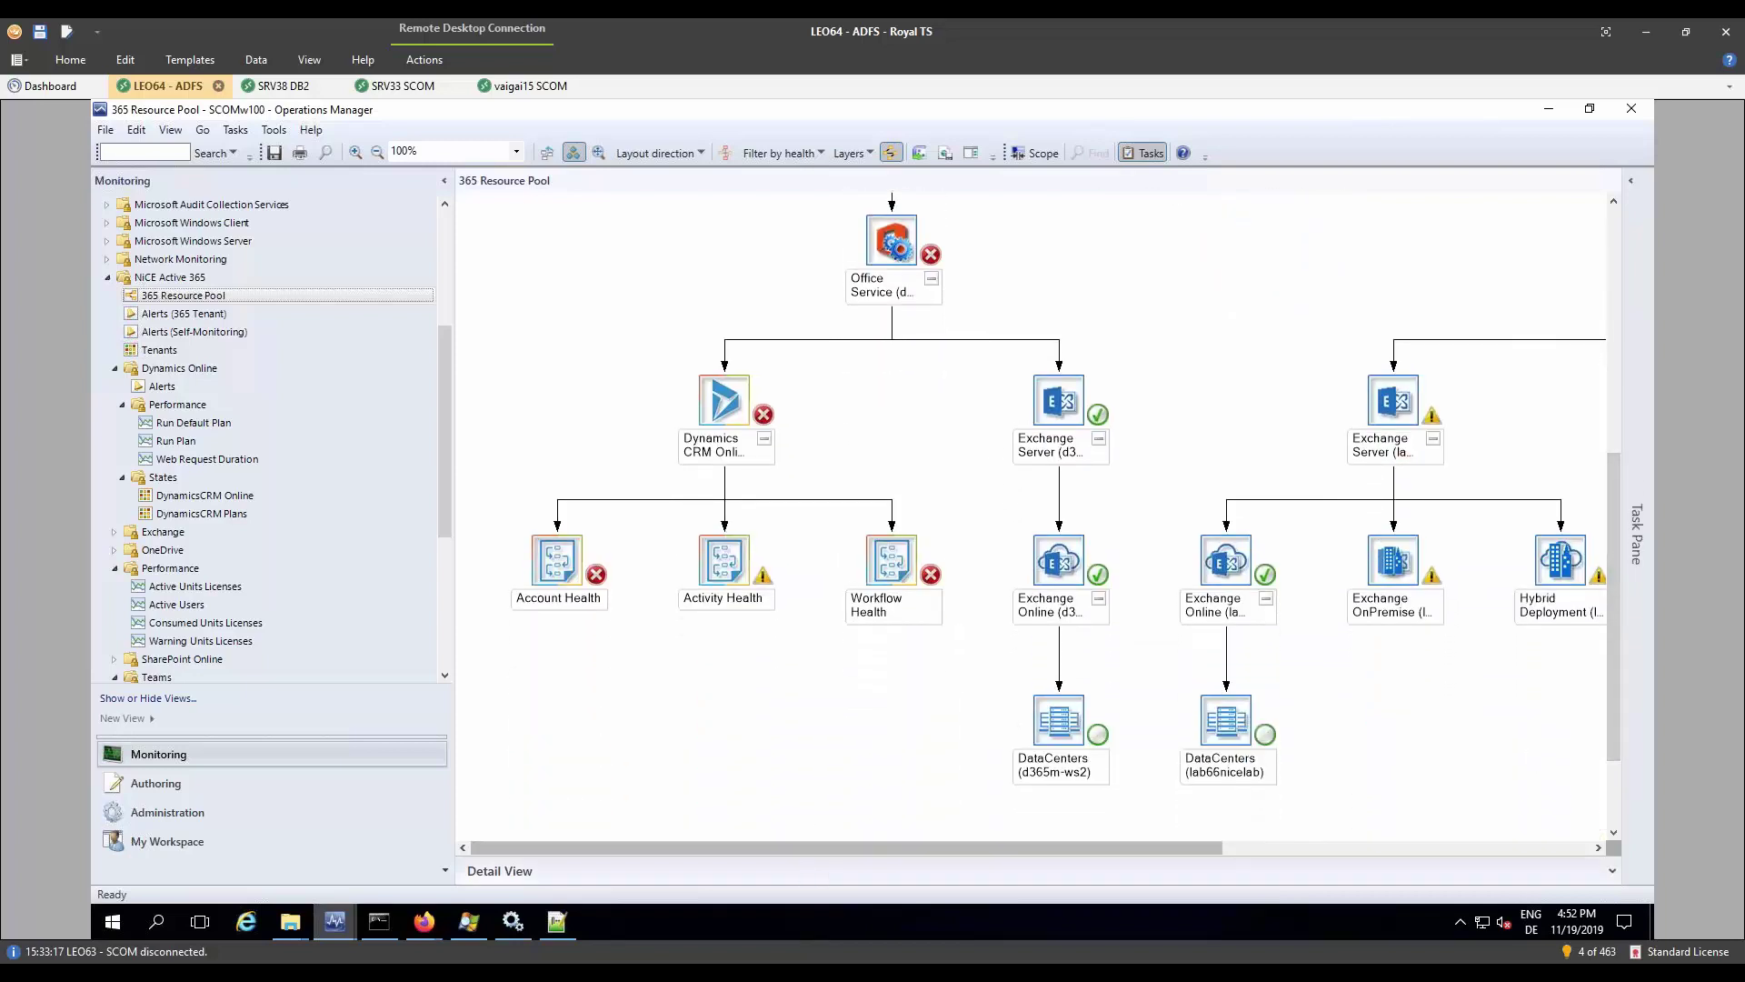
click(727, 408)
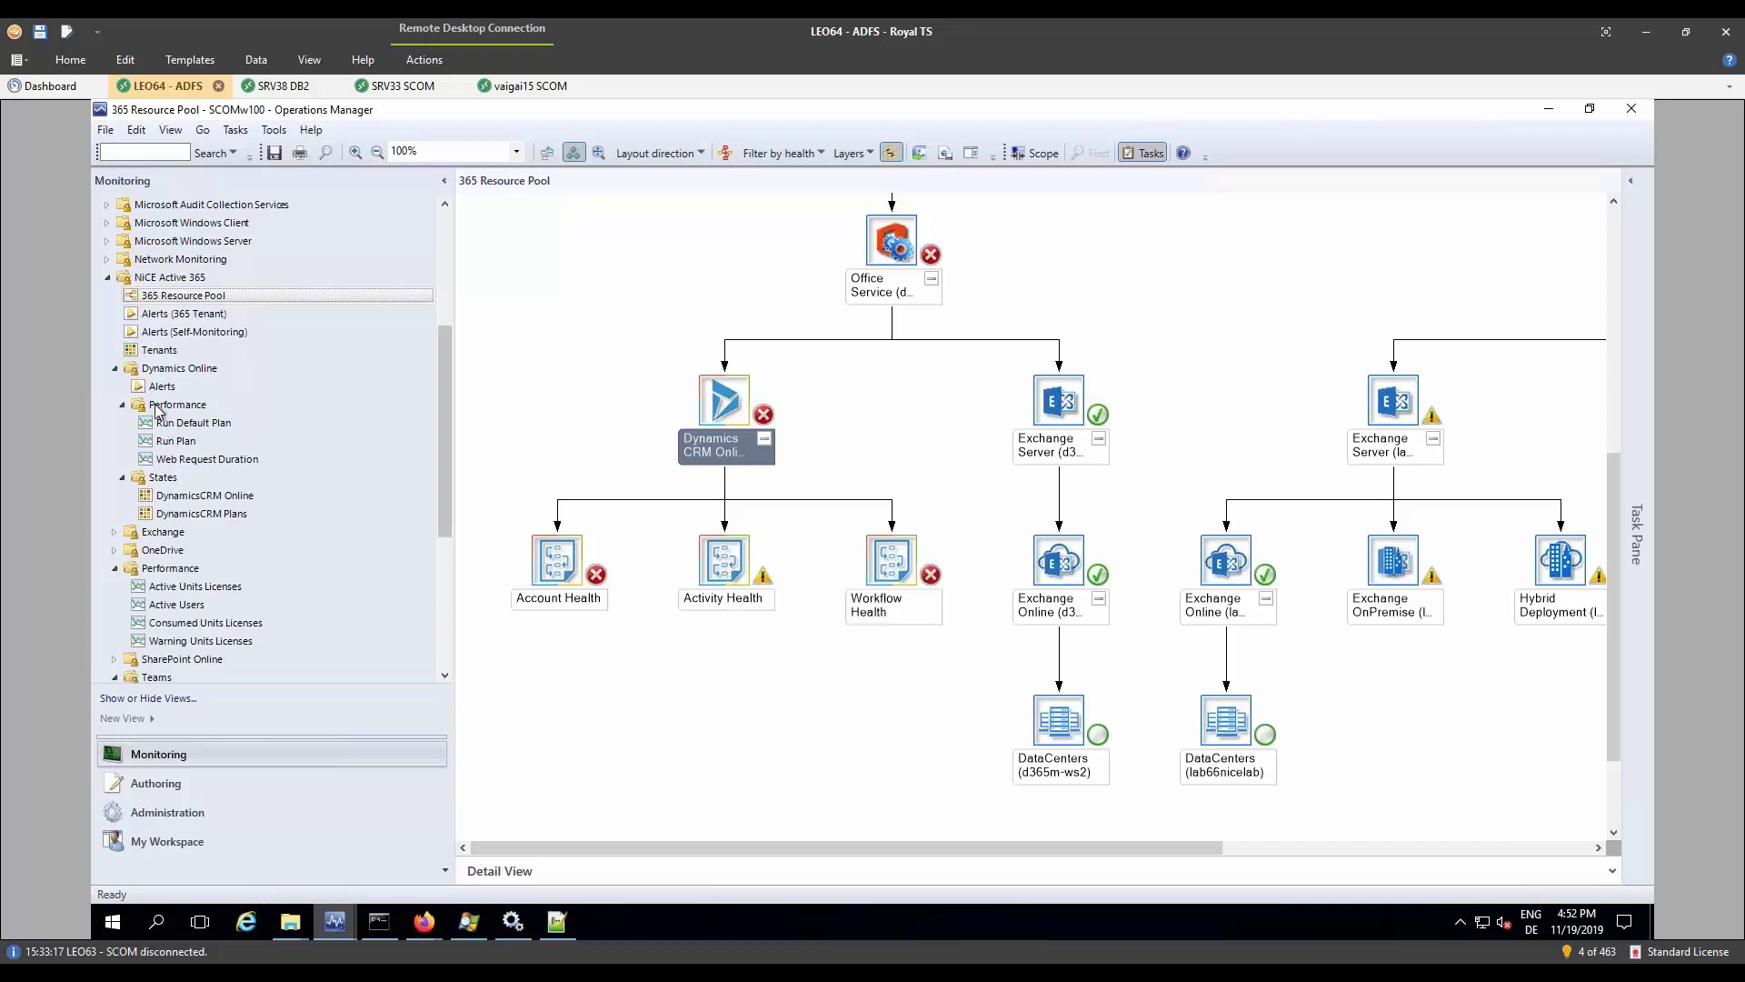
Step: Show the DynamicsCRM Plans state view and open the Dynamics Online alerts
click(177, 512)
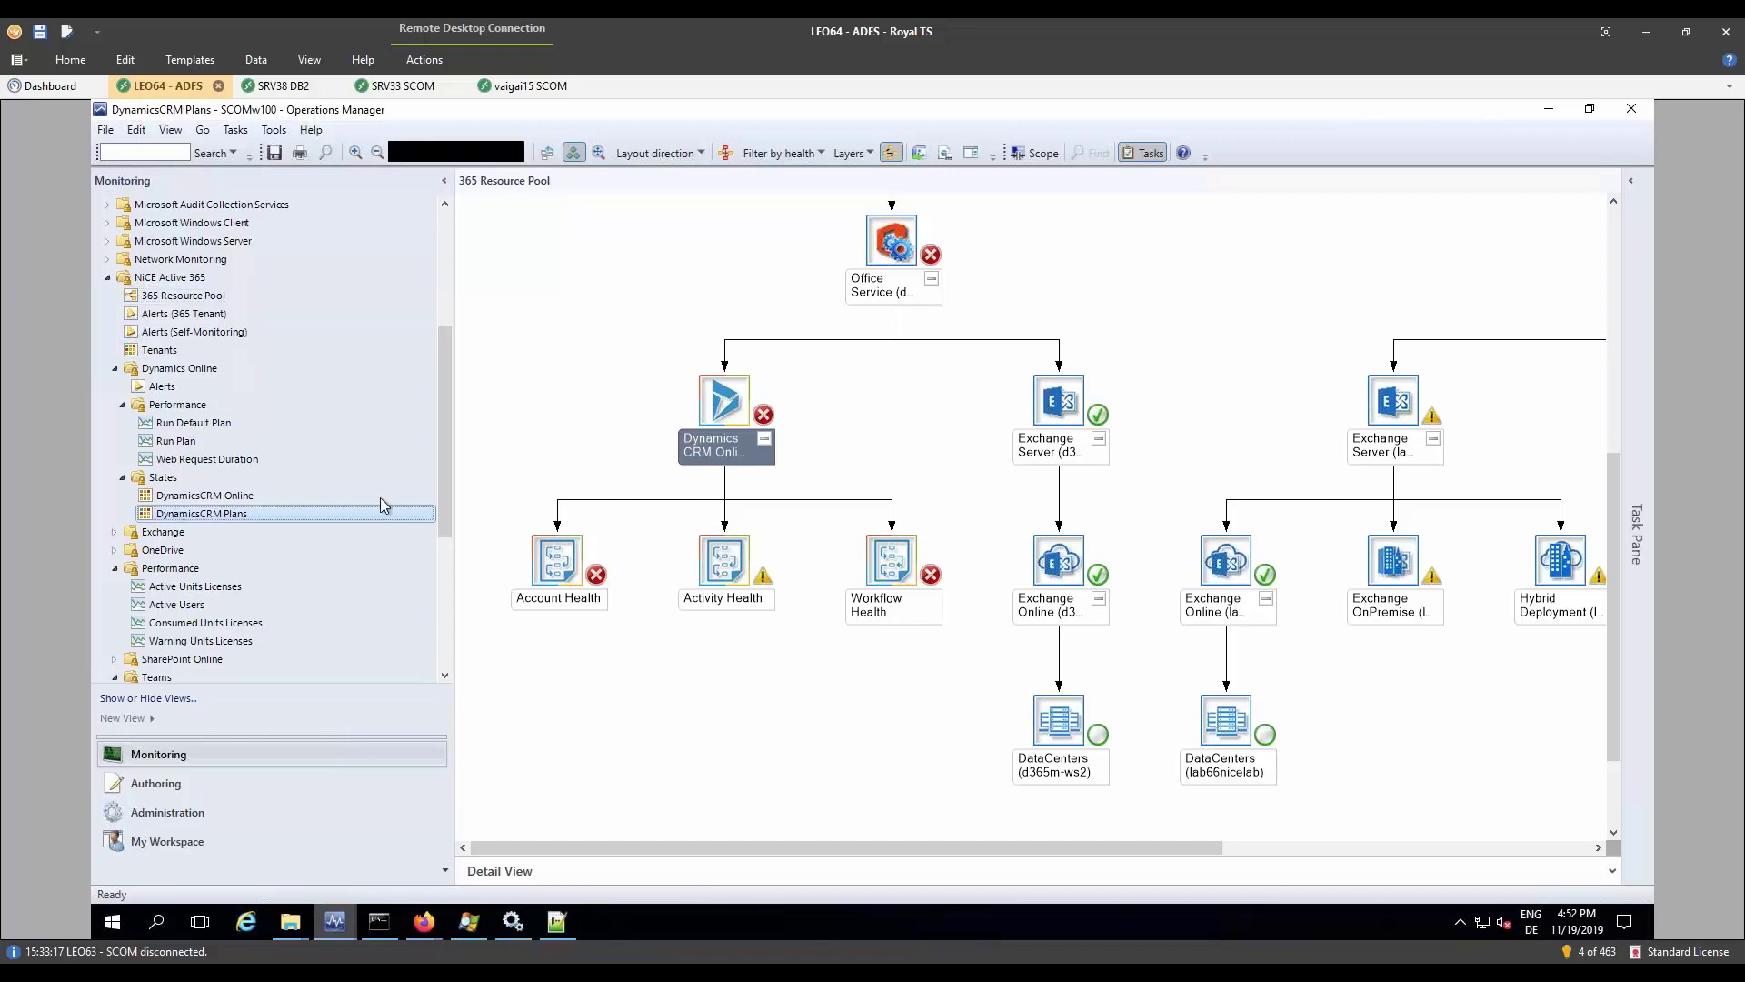
click(162, 385)
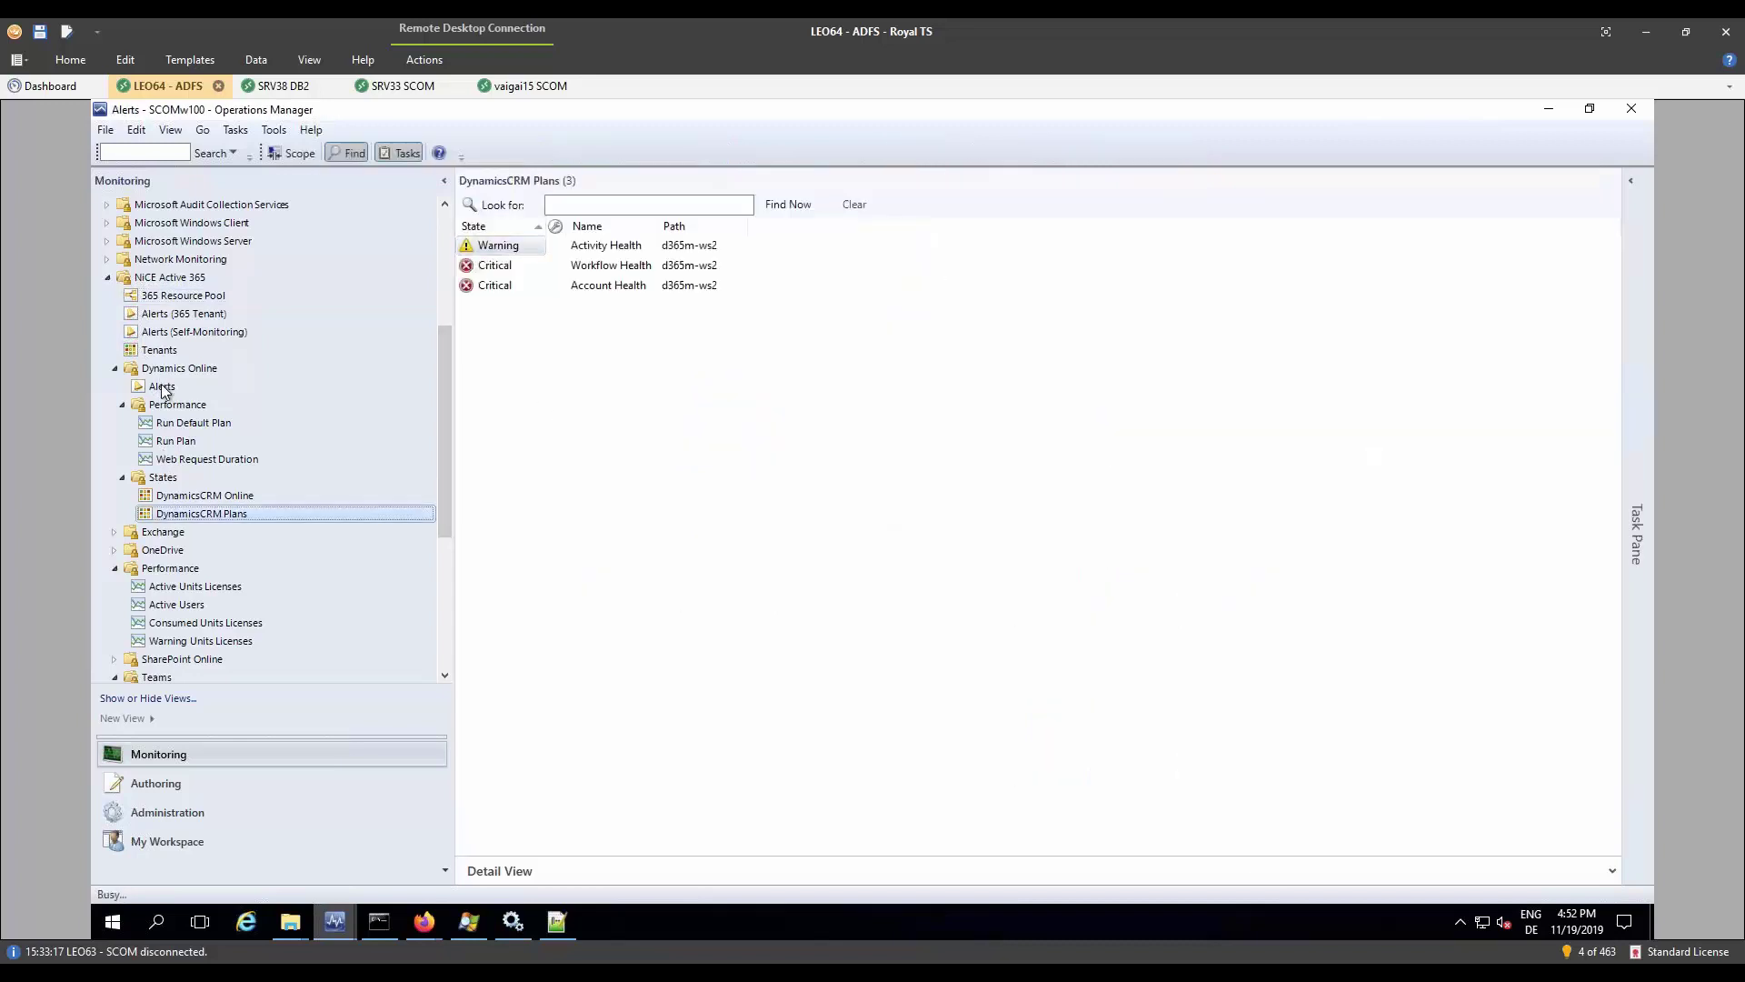
Step: Open the critical Account Health alert, read through its alert description, and close it without changes
right_click(554, 361)
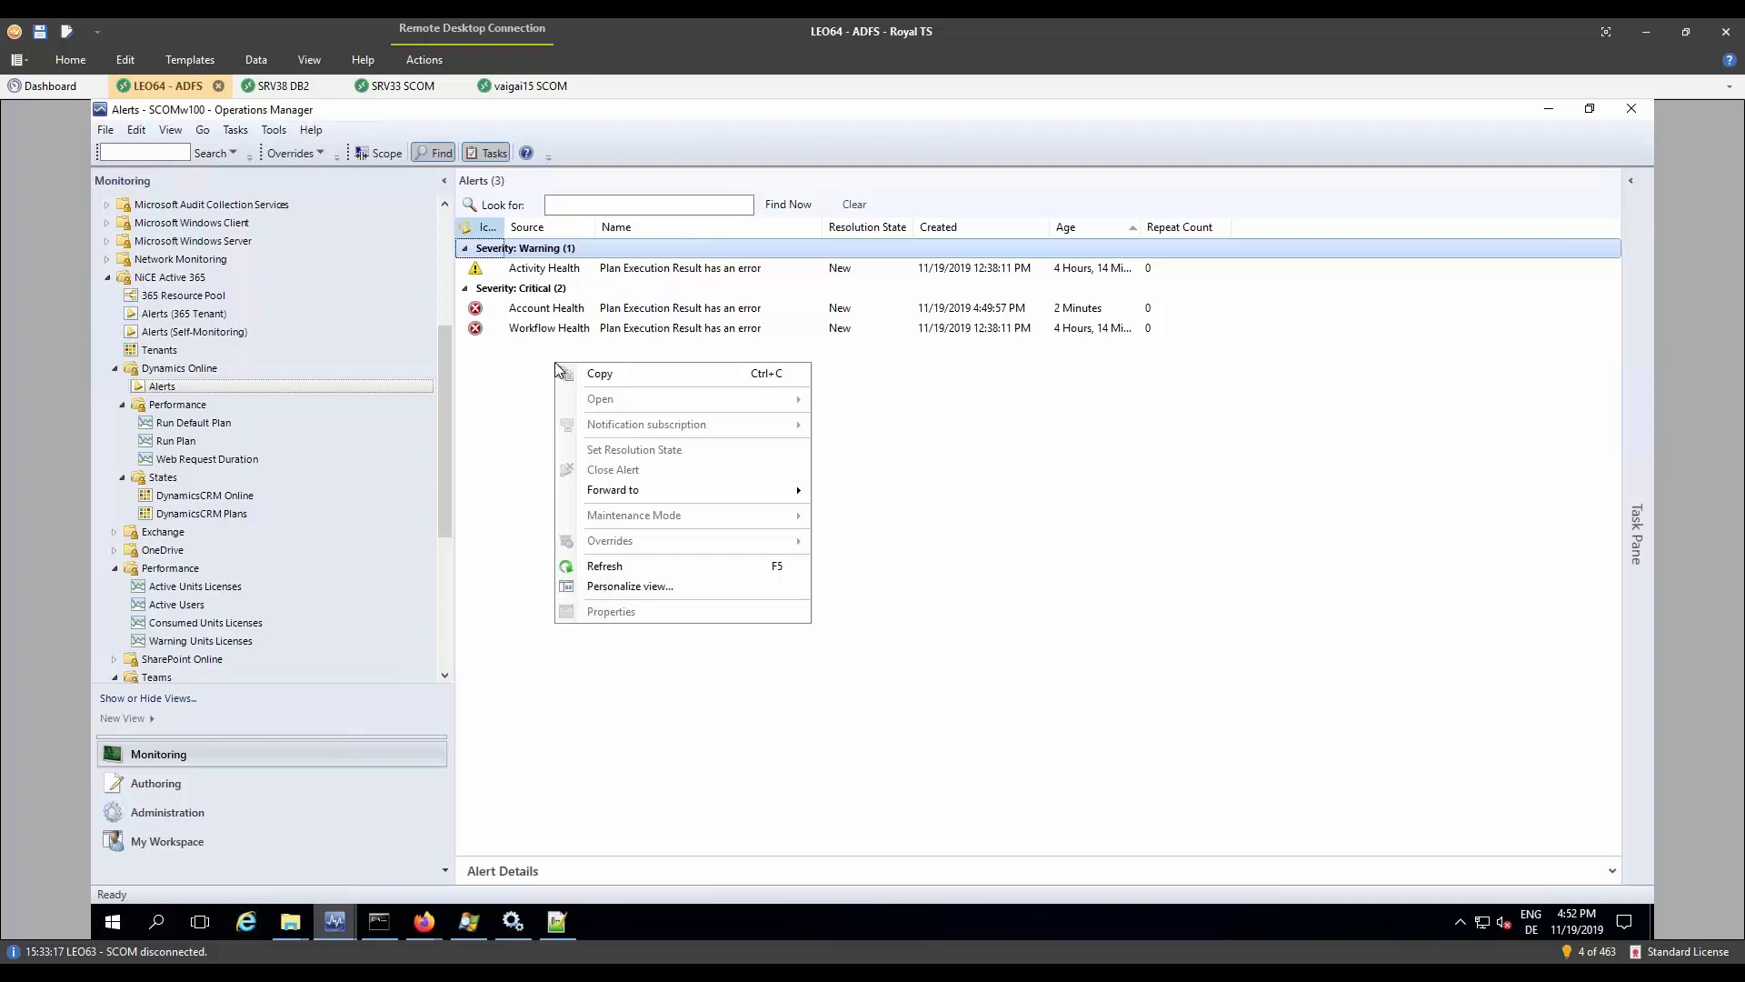
double_click(568, 308)
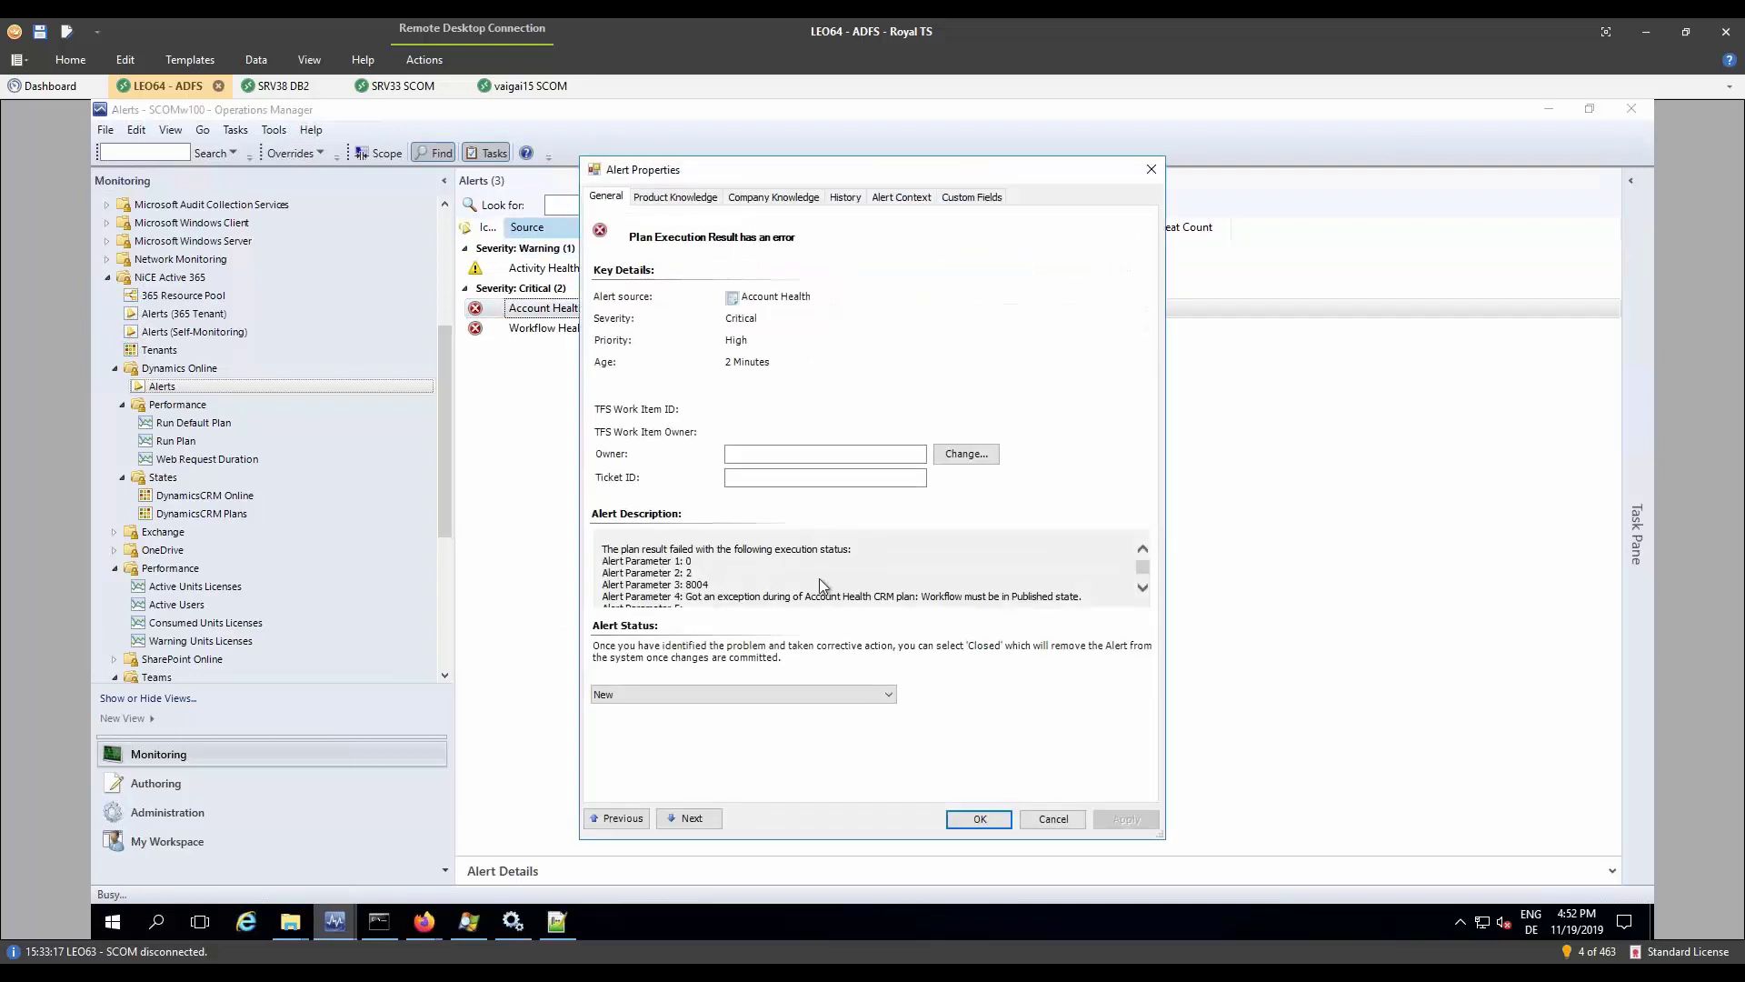
scroll(820, 582, down, 2)
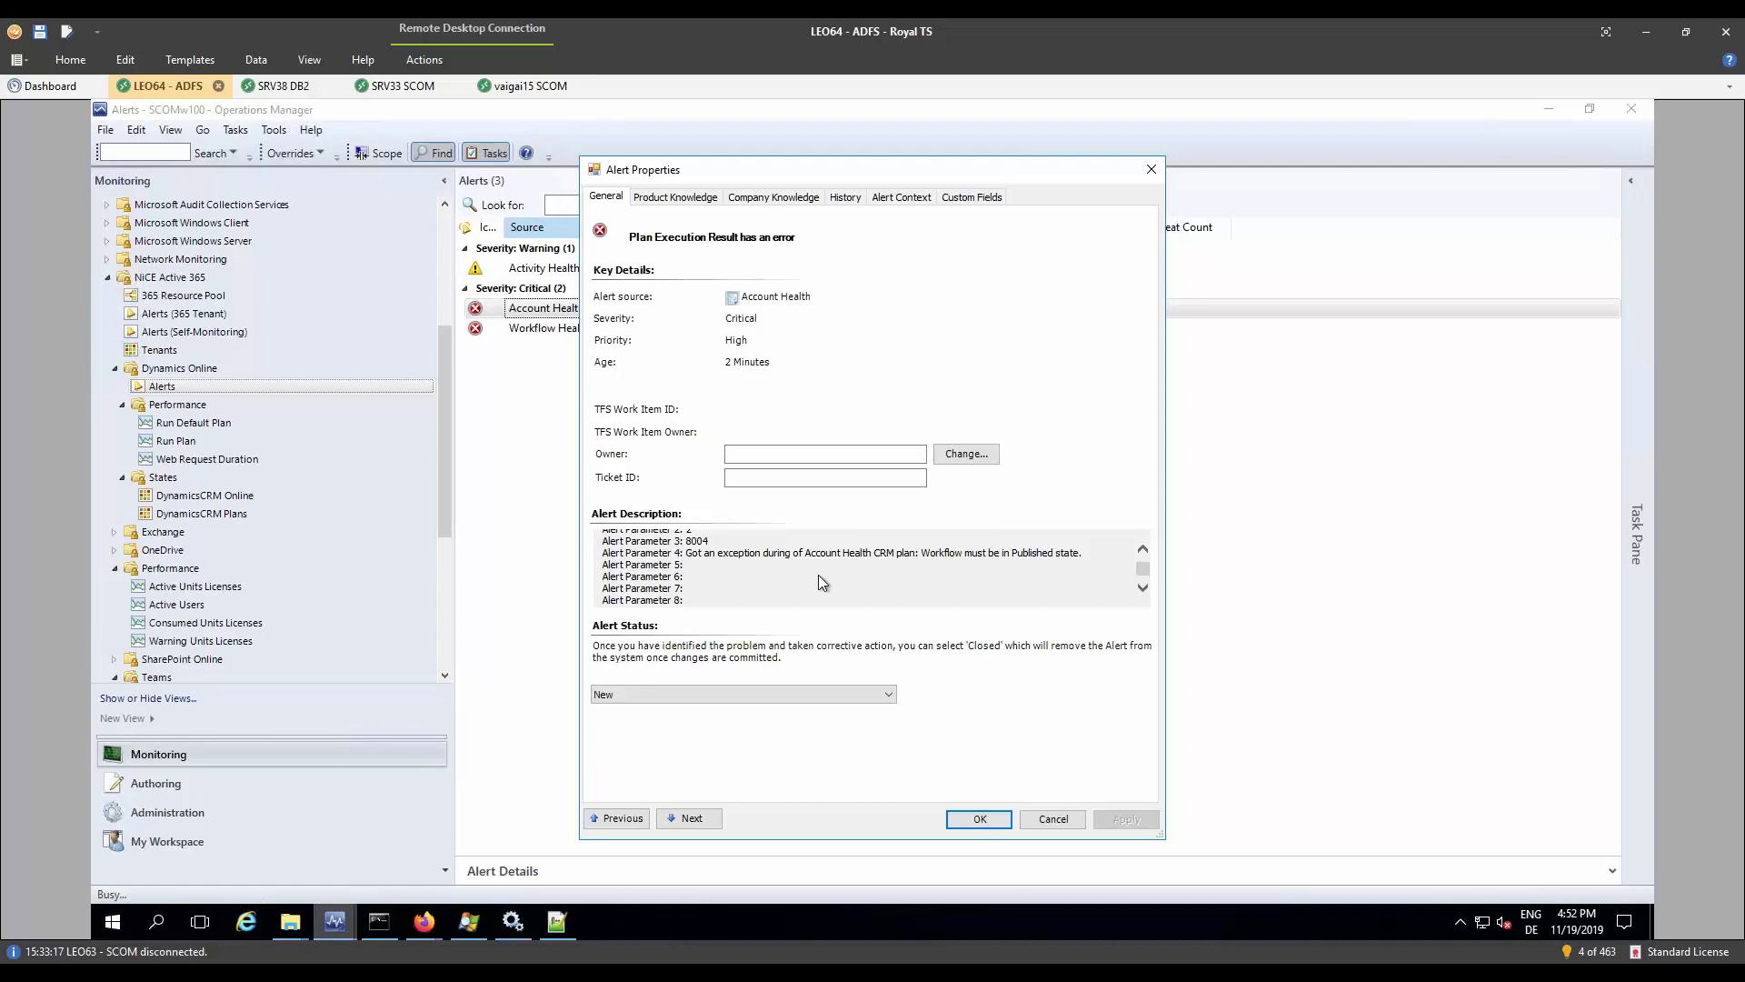
scroll(818, 581, down, 1)
scroll(820, 582, up, 1)
scroll(811, 582, up, 1)
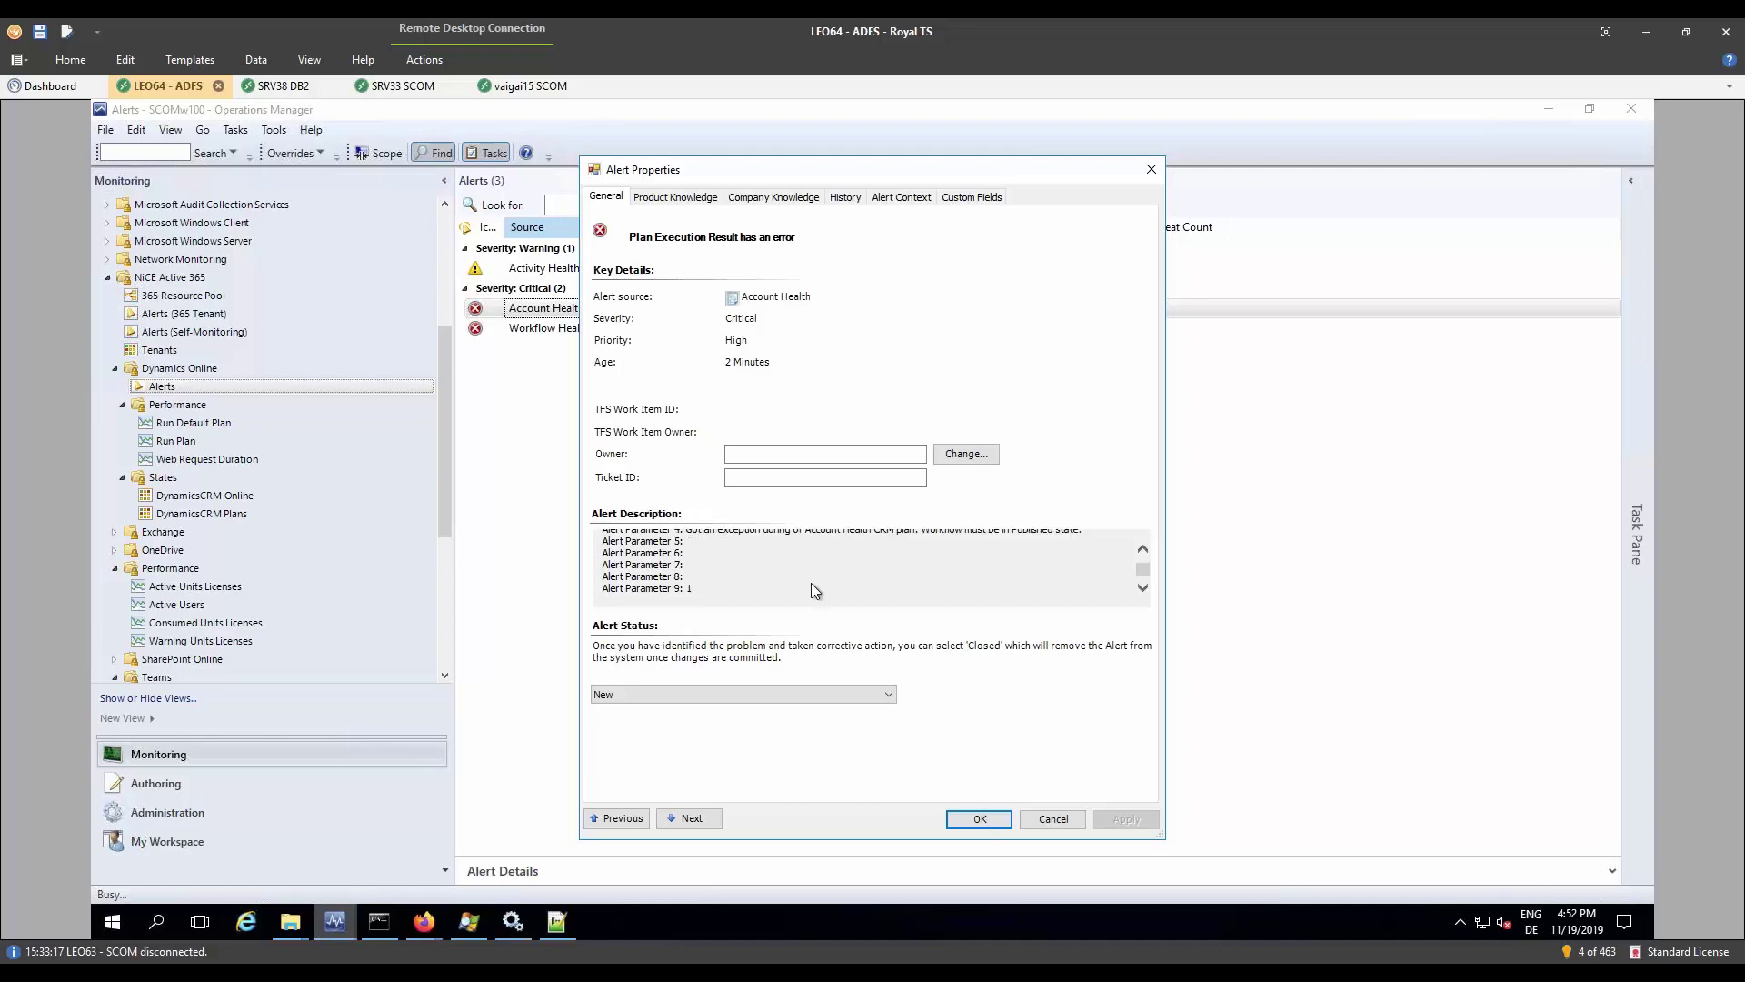
scroll(811, 581, down, 1)
click(1067, 819)
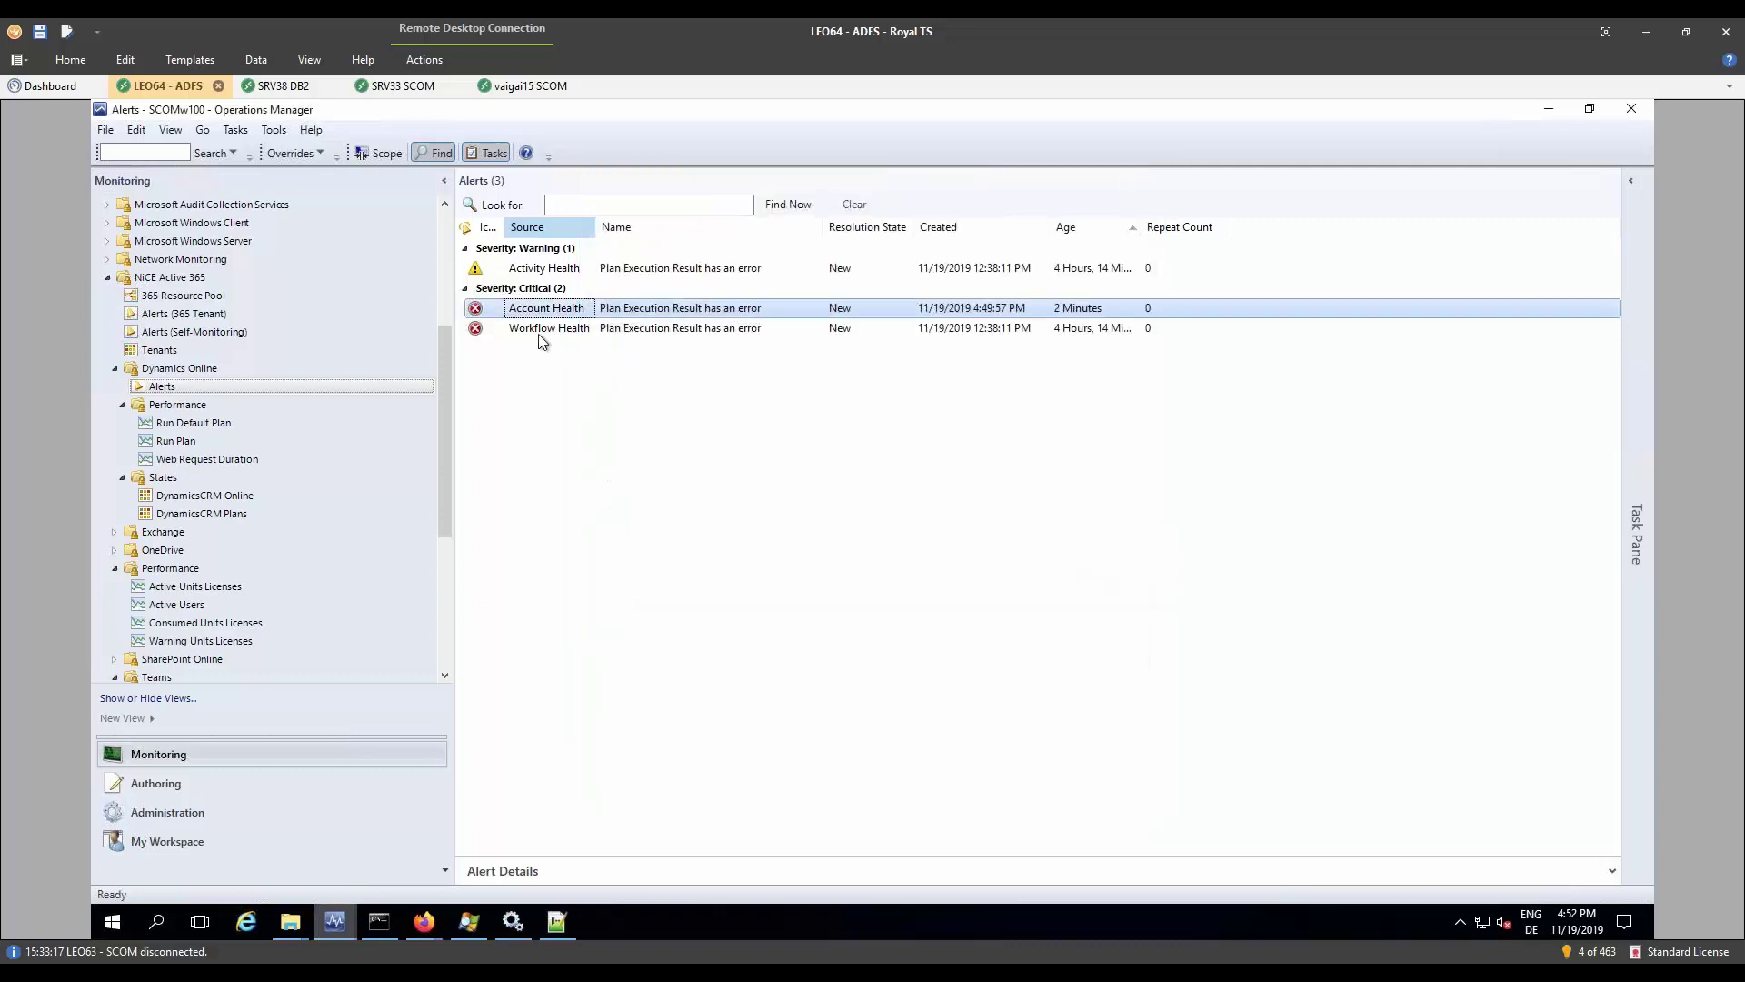
Step: Open the Activity Health warning alert, examine the record names and IDs in its description, and close it without changes
double_click(543, 269)
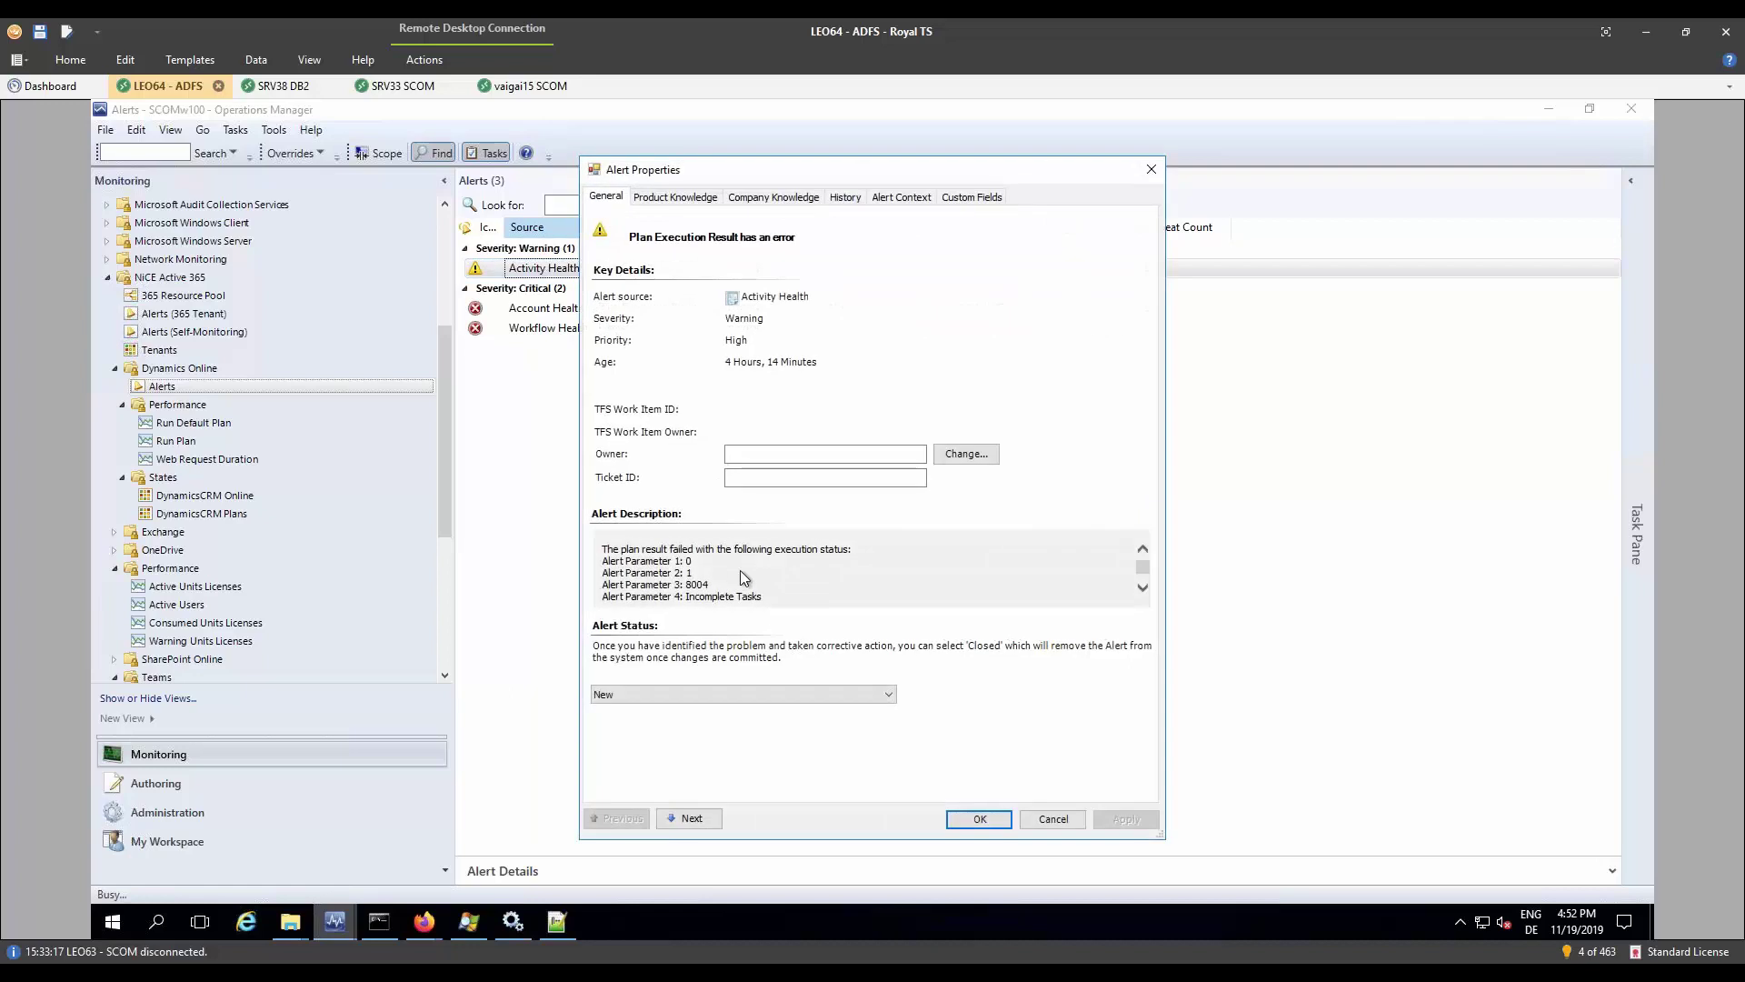
scroll(825, 598, down, 5)
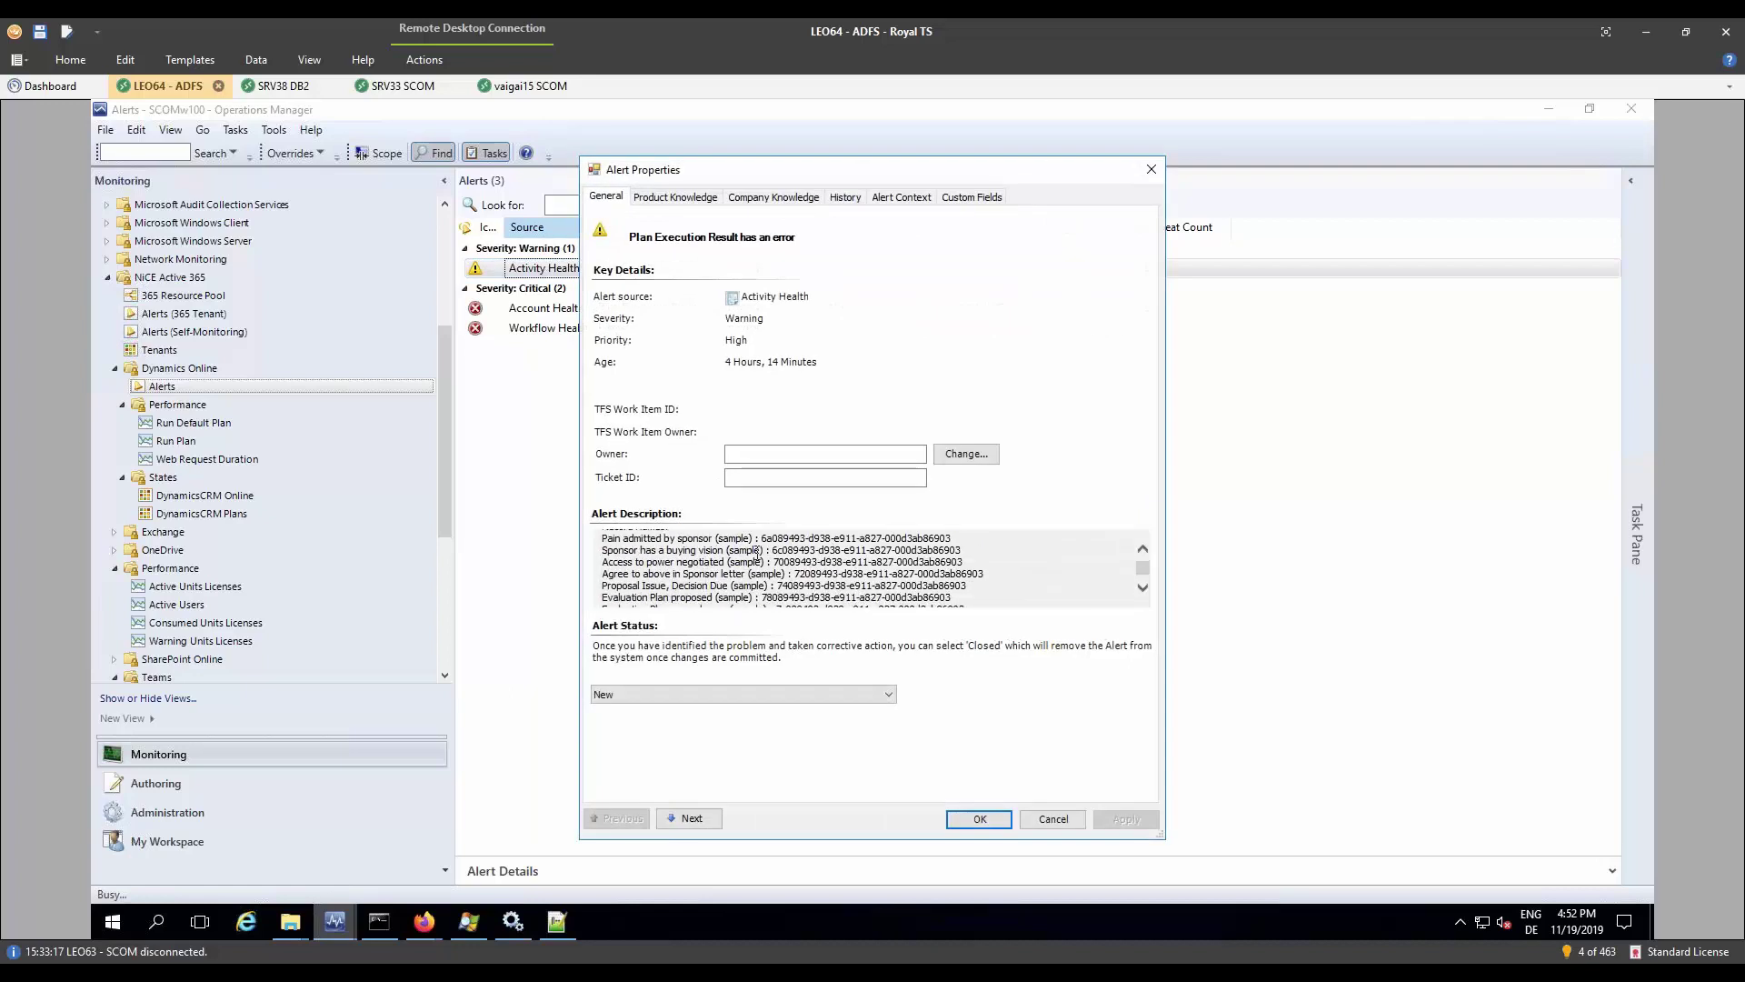
drag(771, 550, 960, 550)
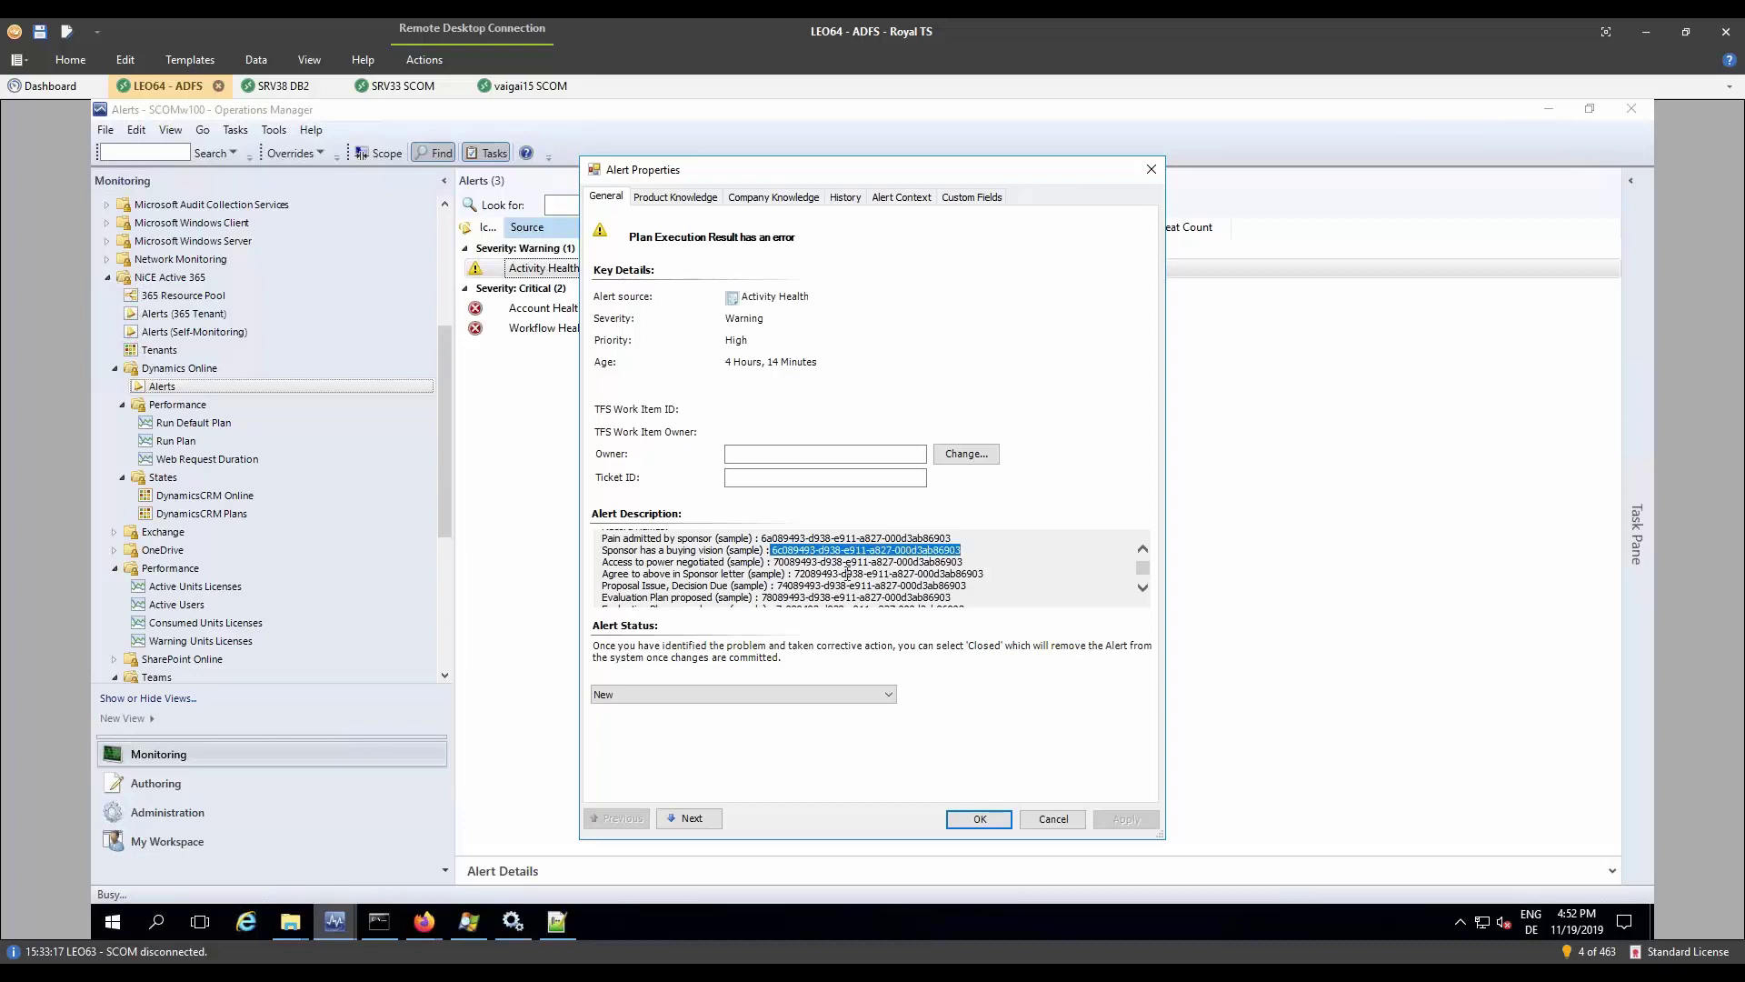
drag(806, 171, 916, 154)
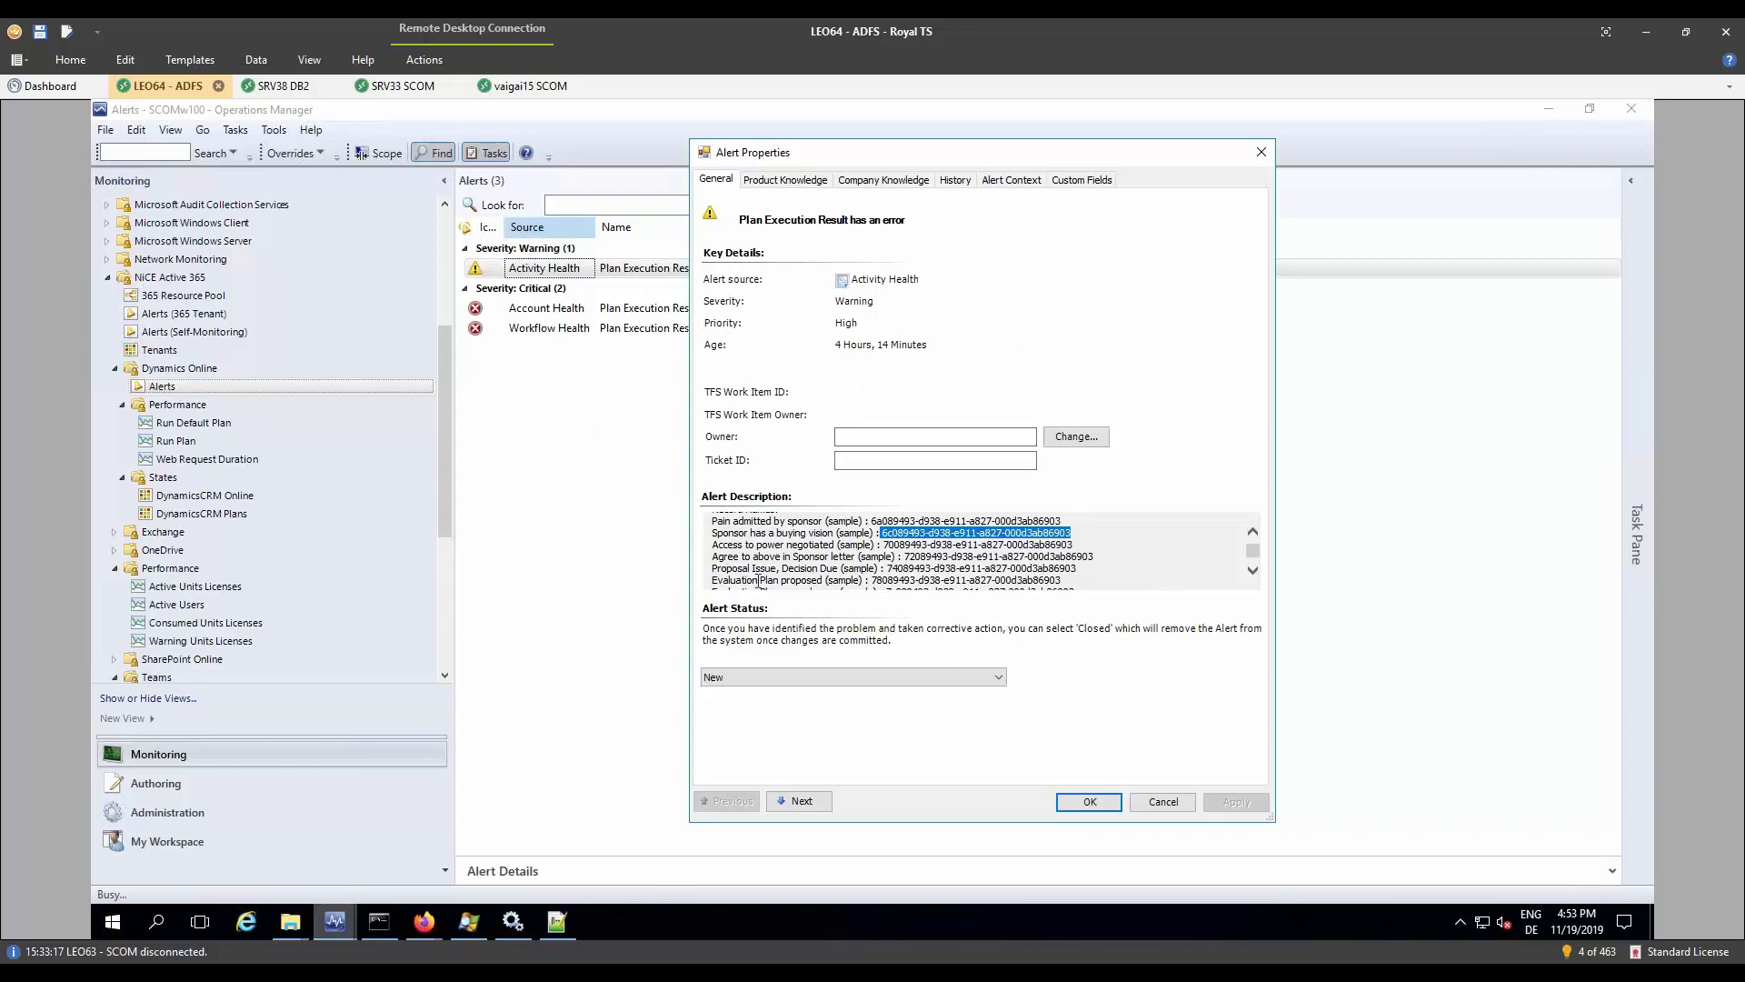
scroll(758, 579, down, 1)
scroll(759, 579, up, 2)
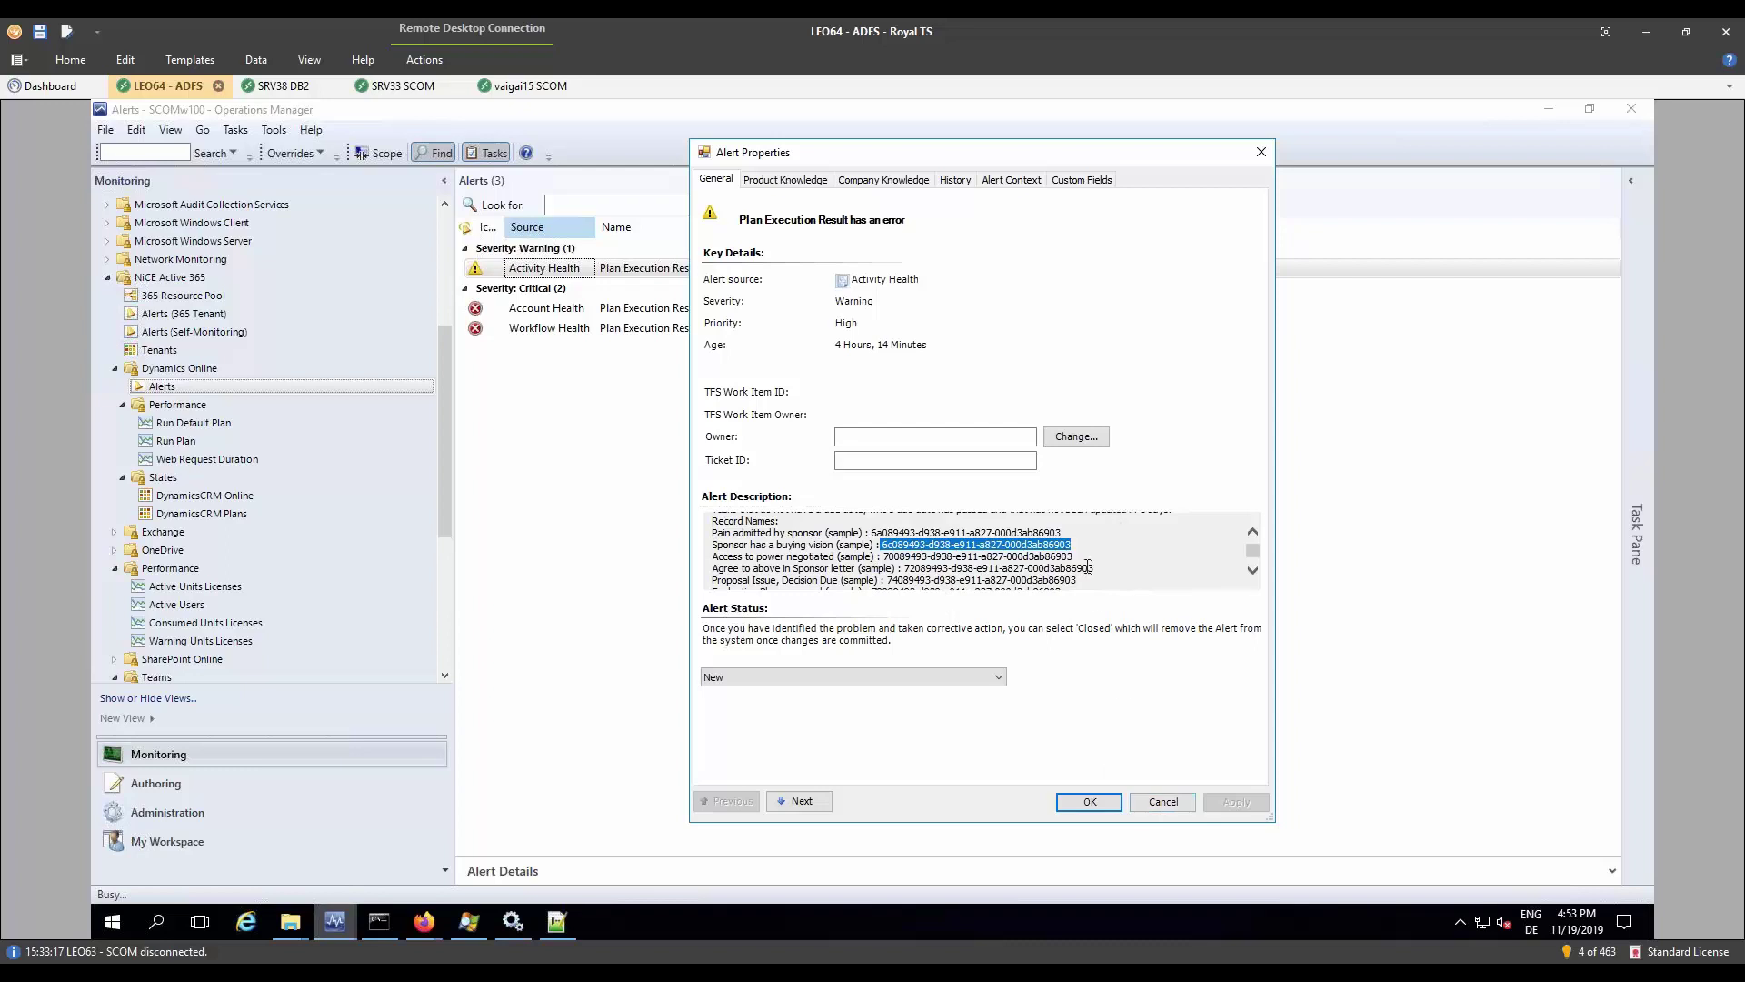
click(1181, 805)
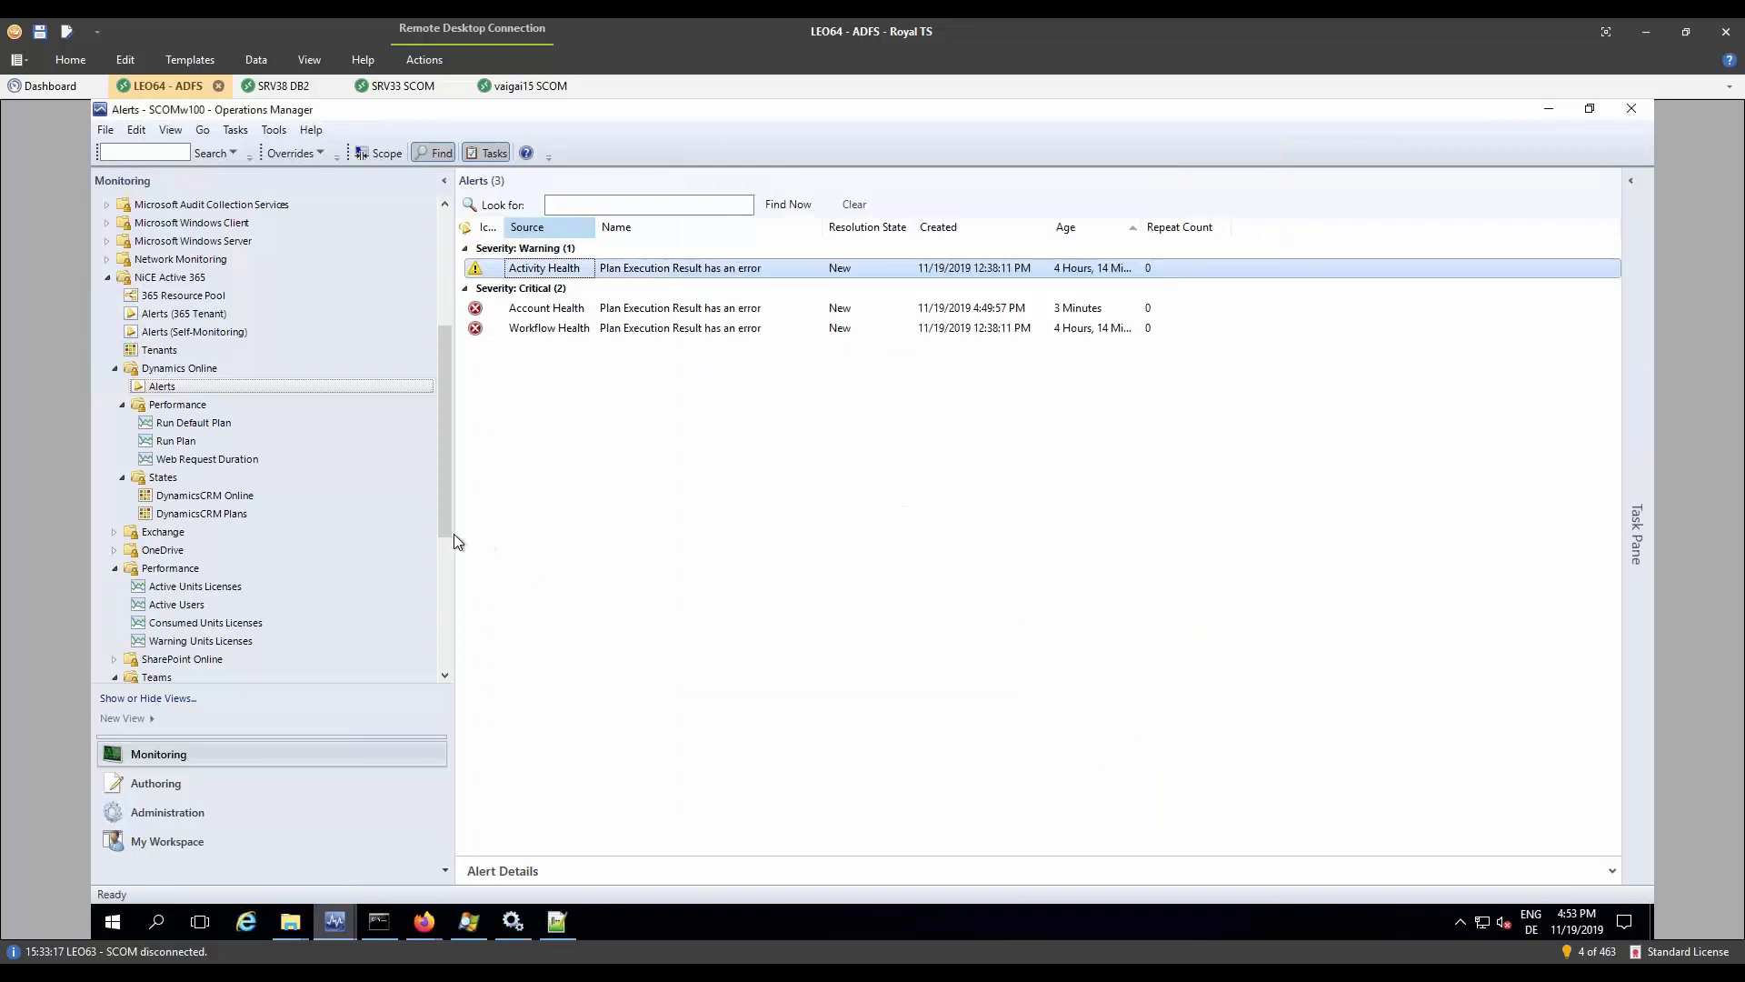
Step: View the Web Request Duration chart for Dynamics Online, and plot the Account Health and Workflow Health counters in the Run Plan view
click(204, 461)
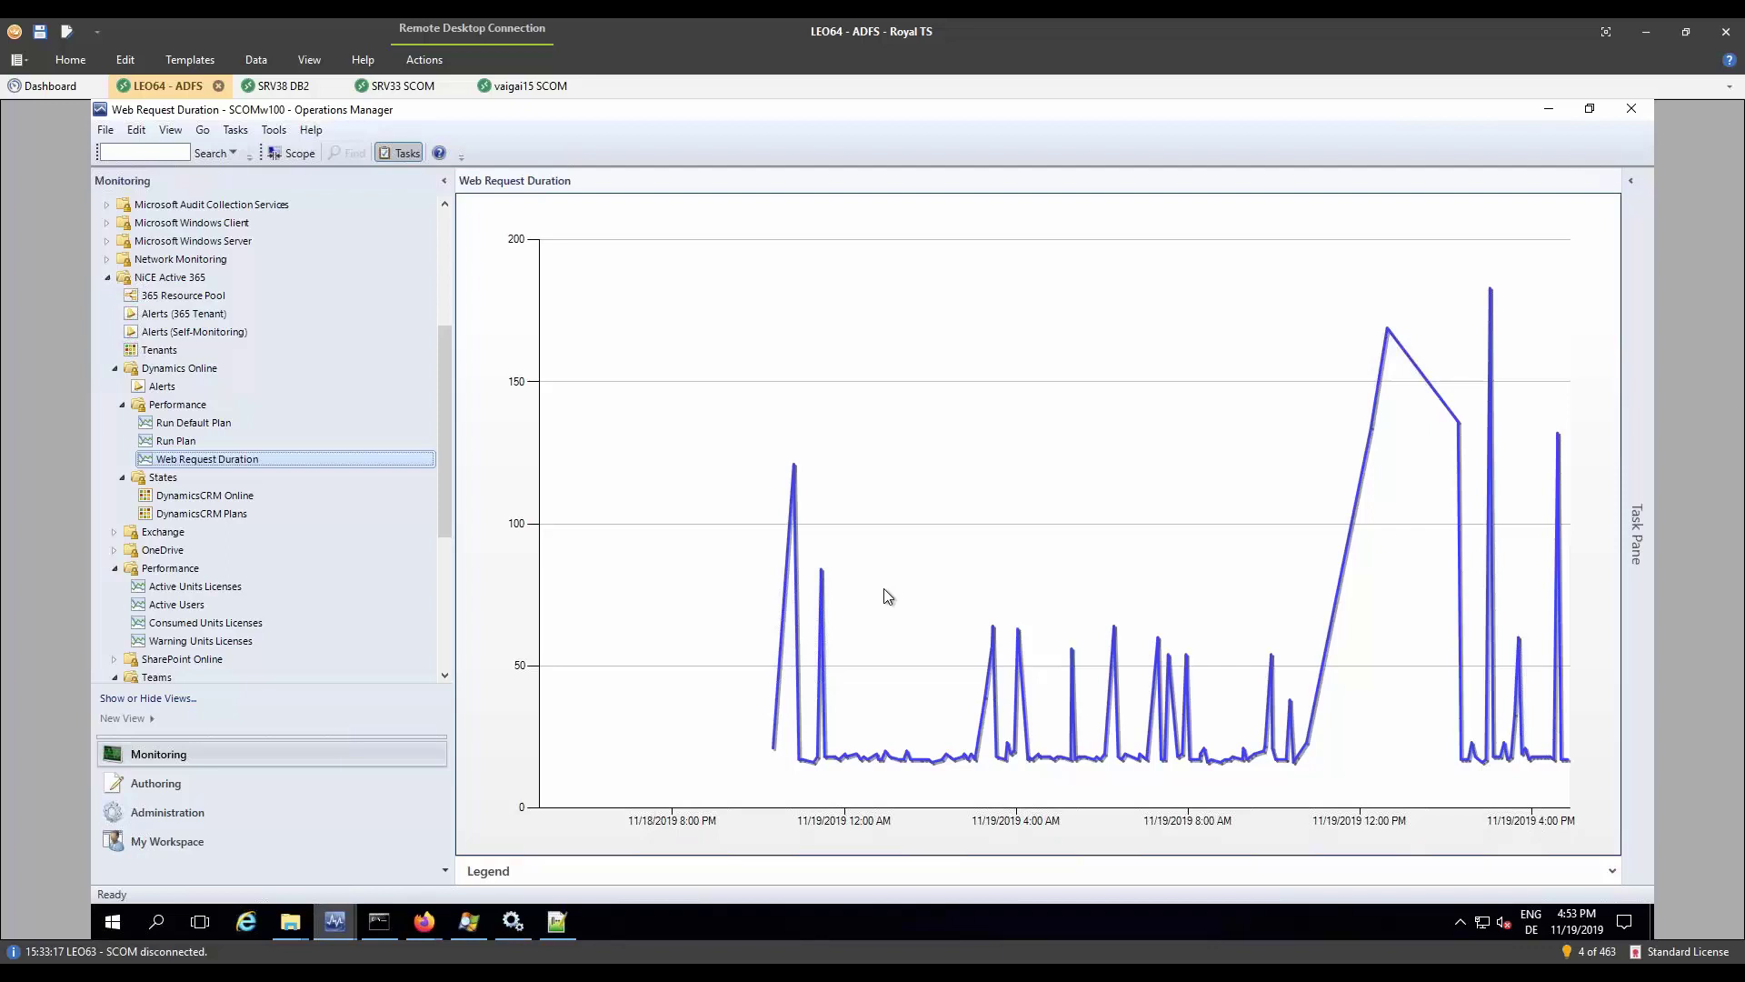
click(153, 443)
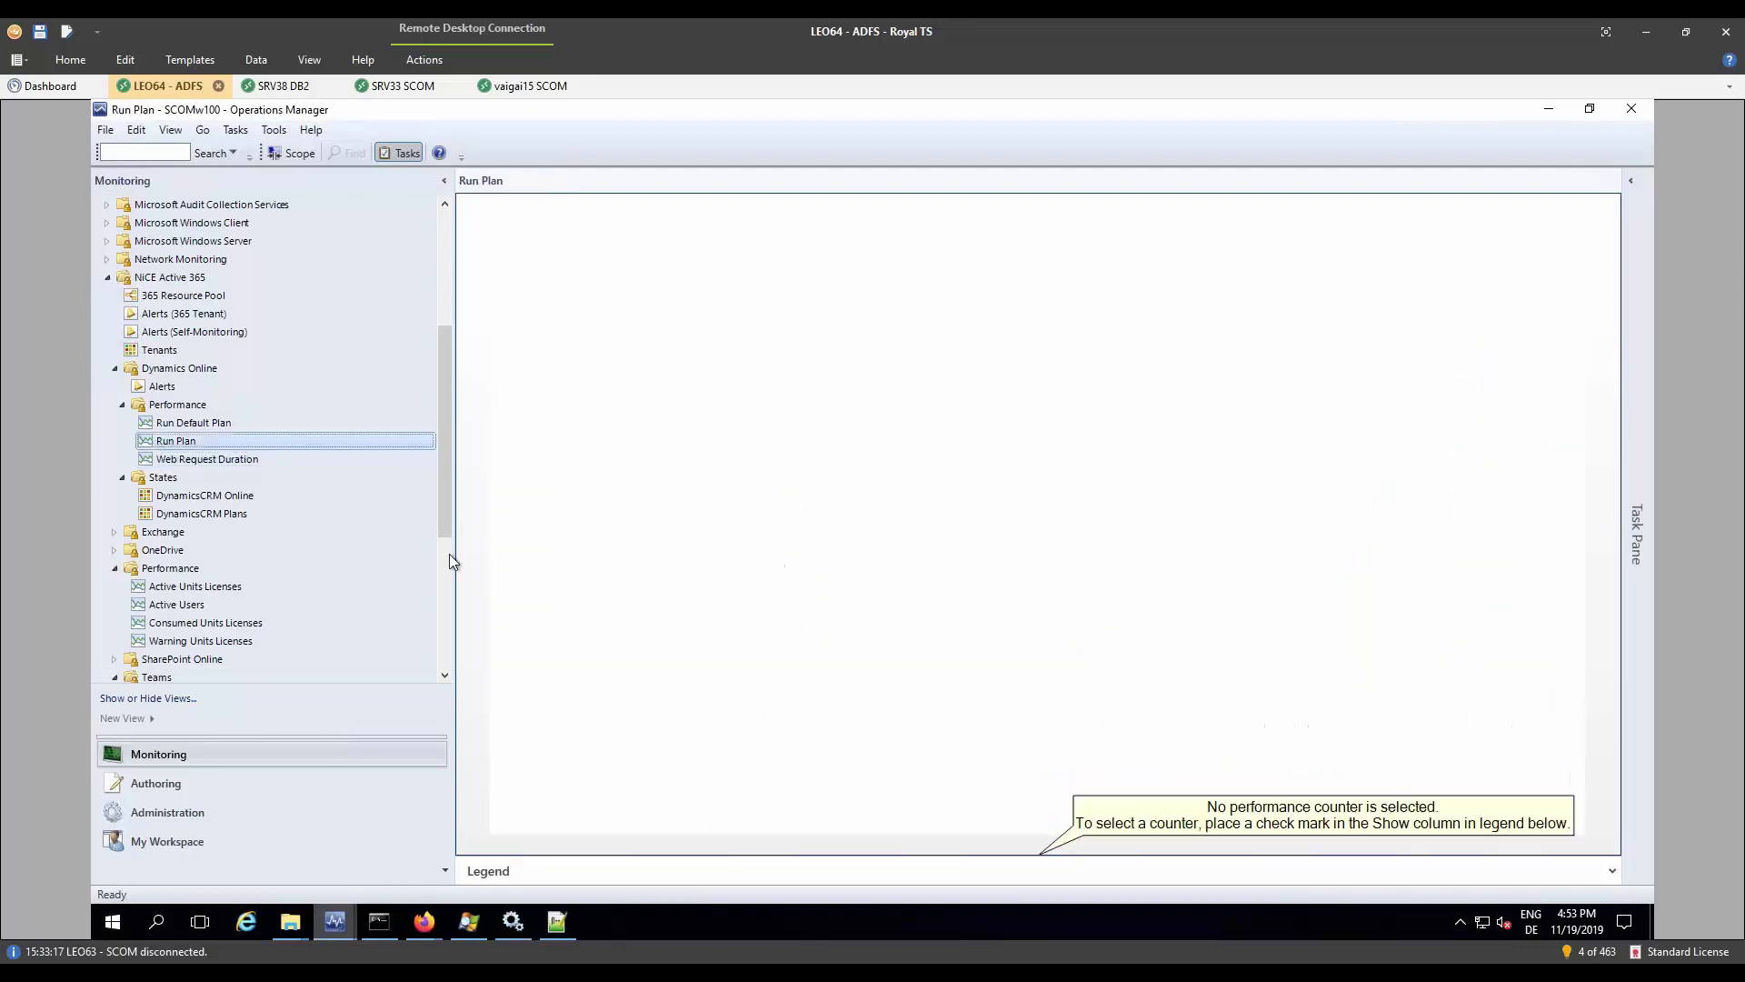
click(1613, 872)
click(473, 594)
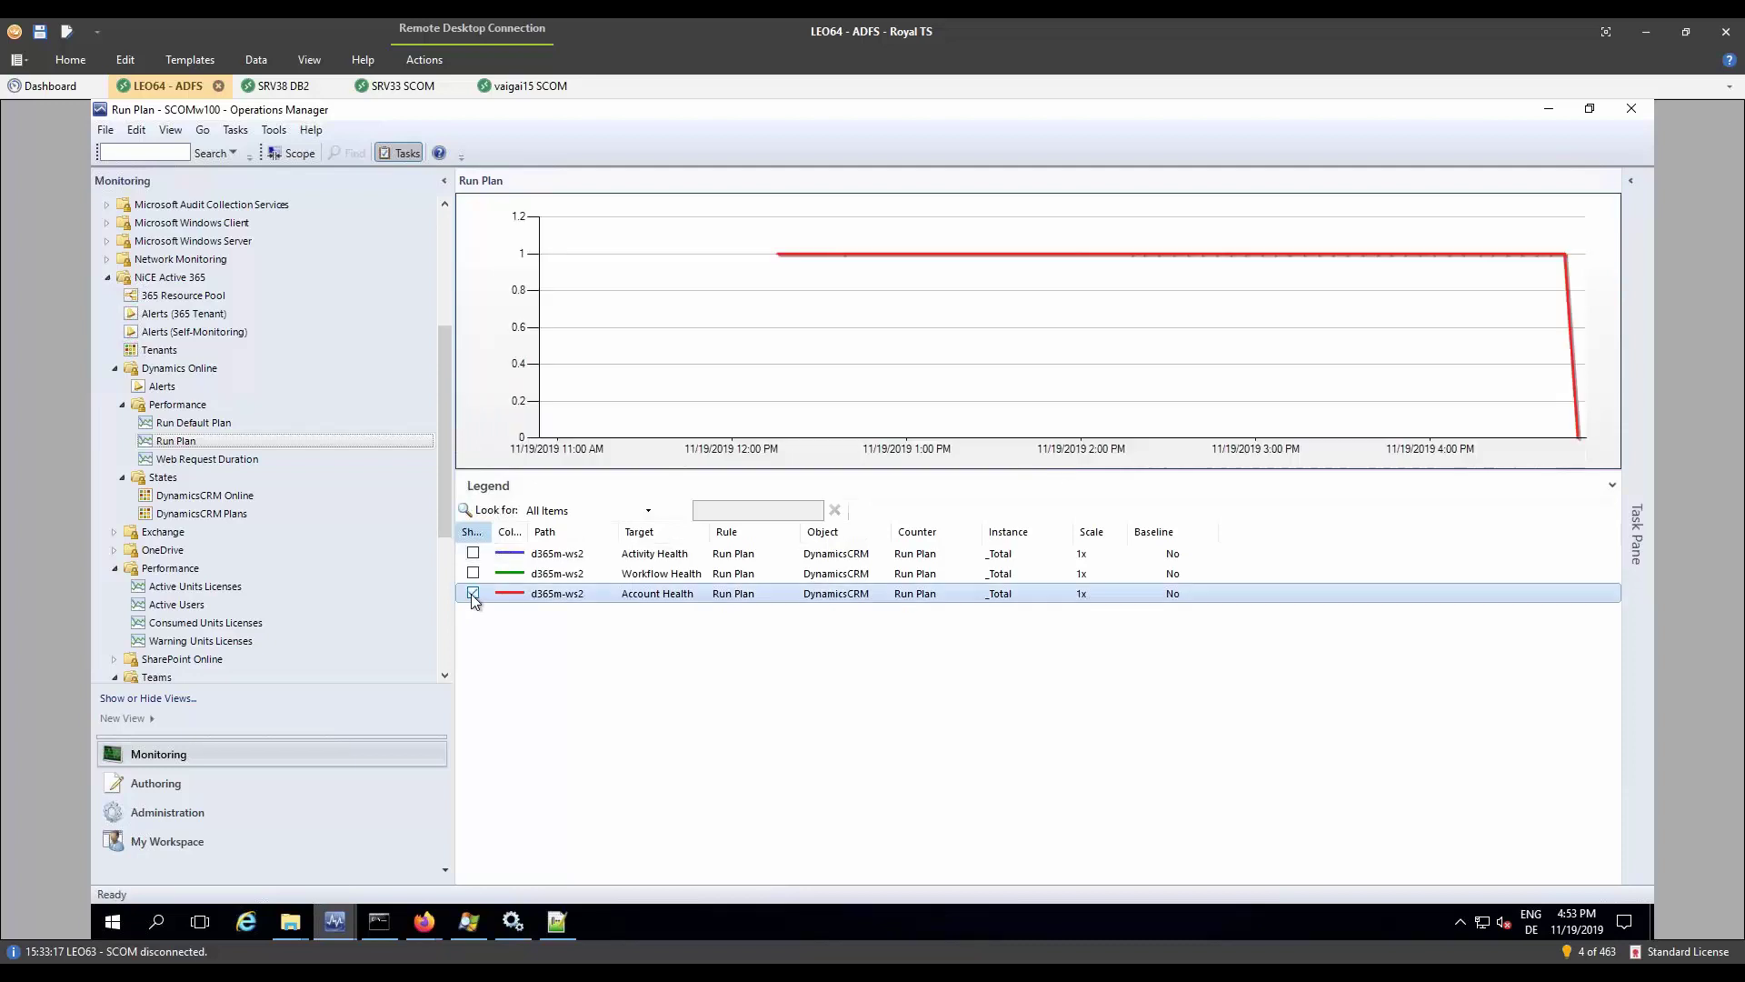
click(473, 593)
click(472, 573)
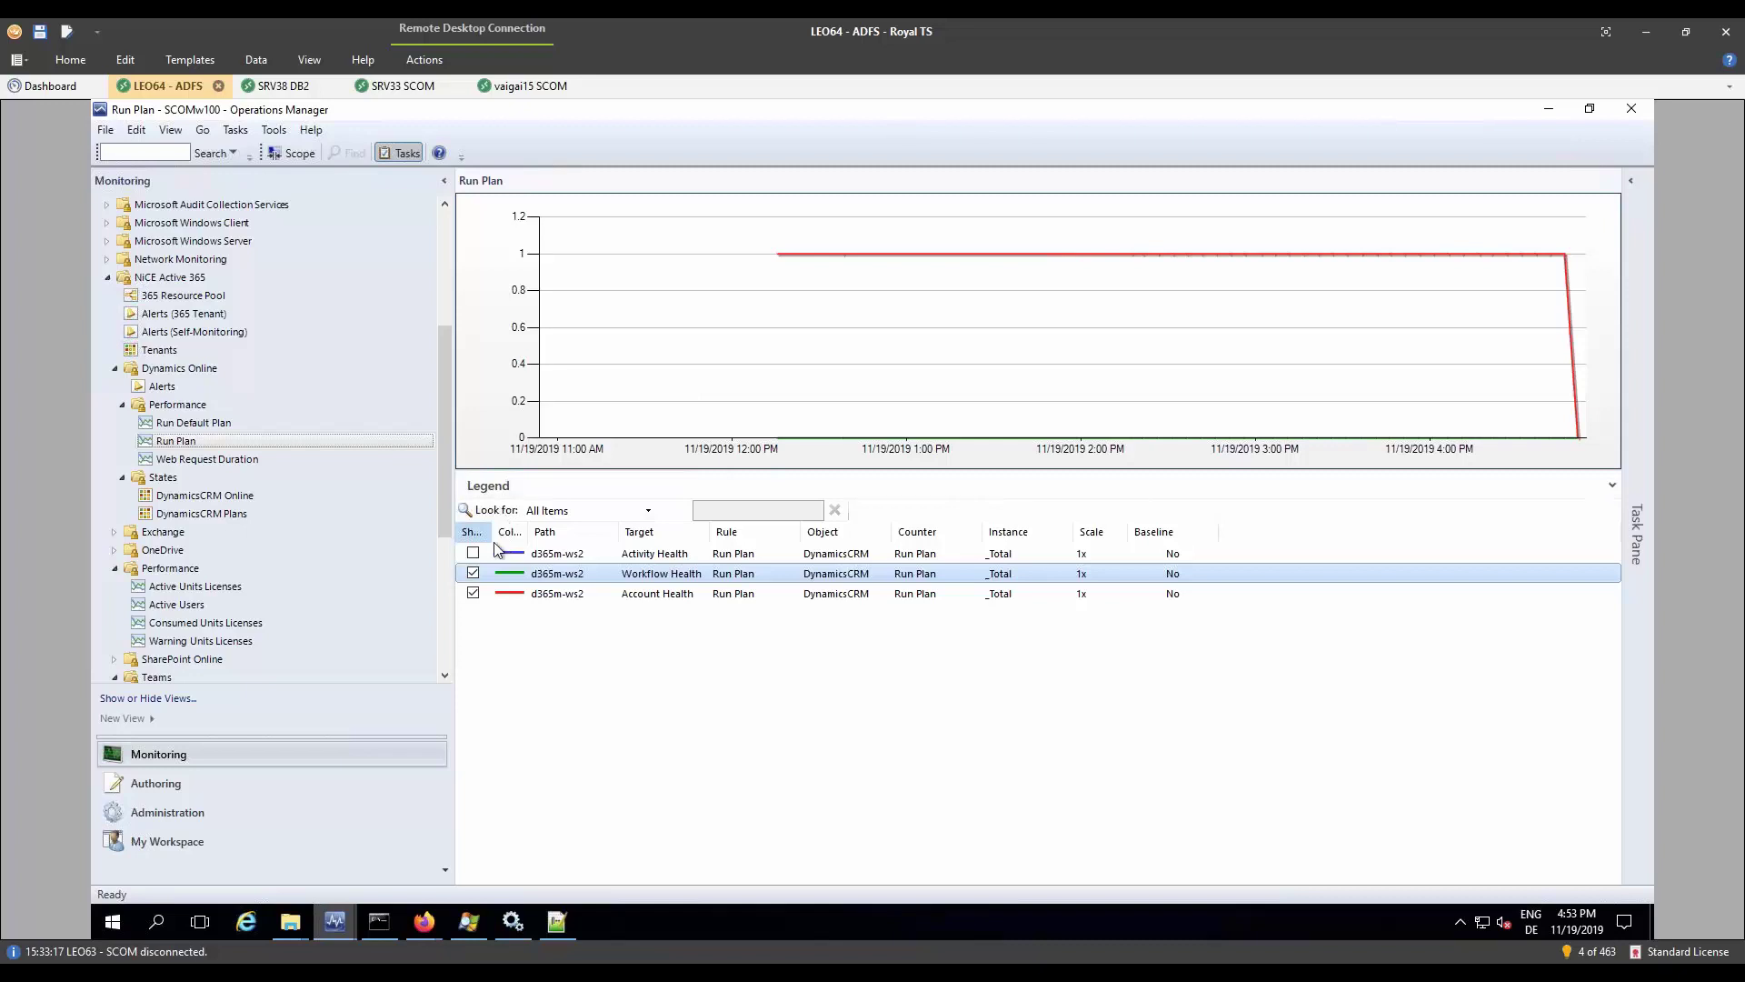
Step: Remove the Workflow Health and Account Health counters from the Run Plan chart
click(472, 572)
click(473, 592)
click(473, 592)
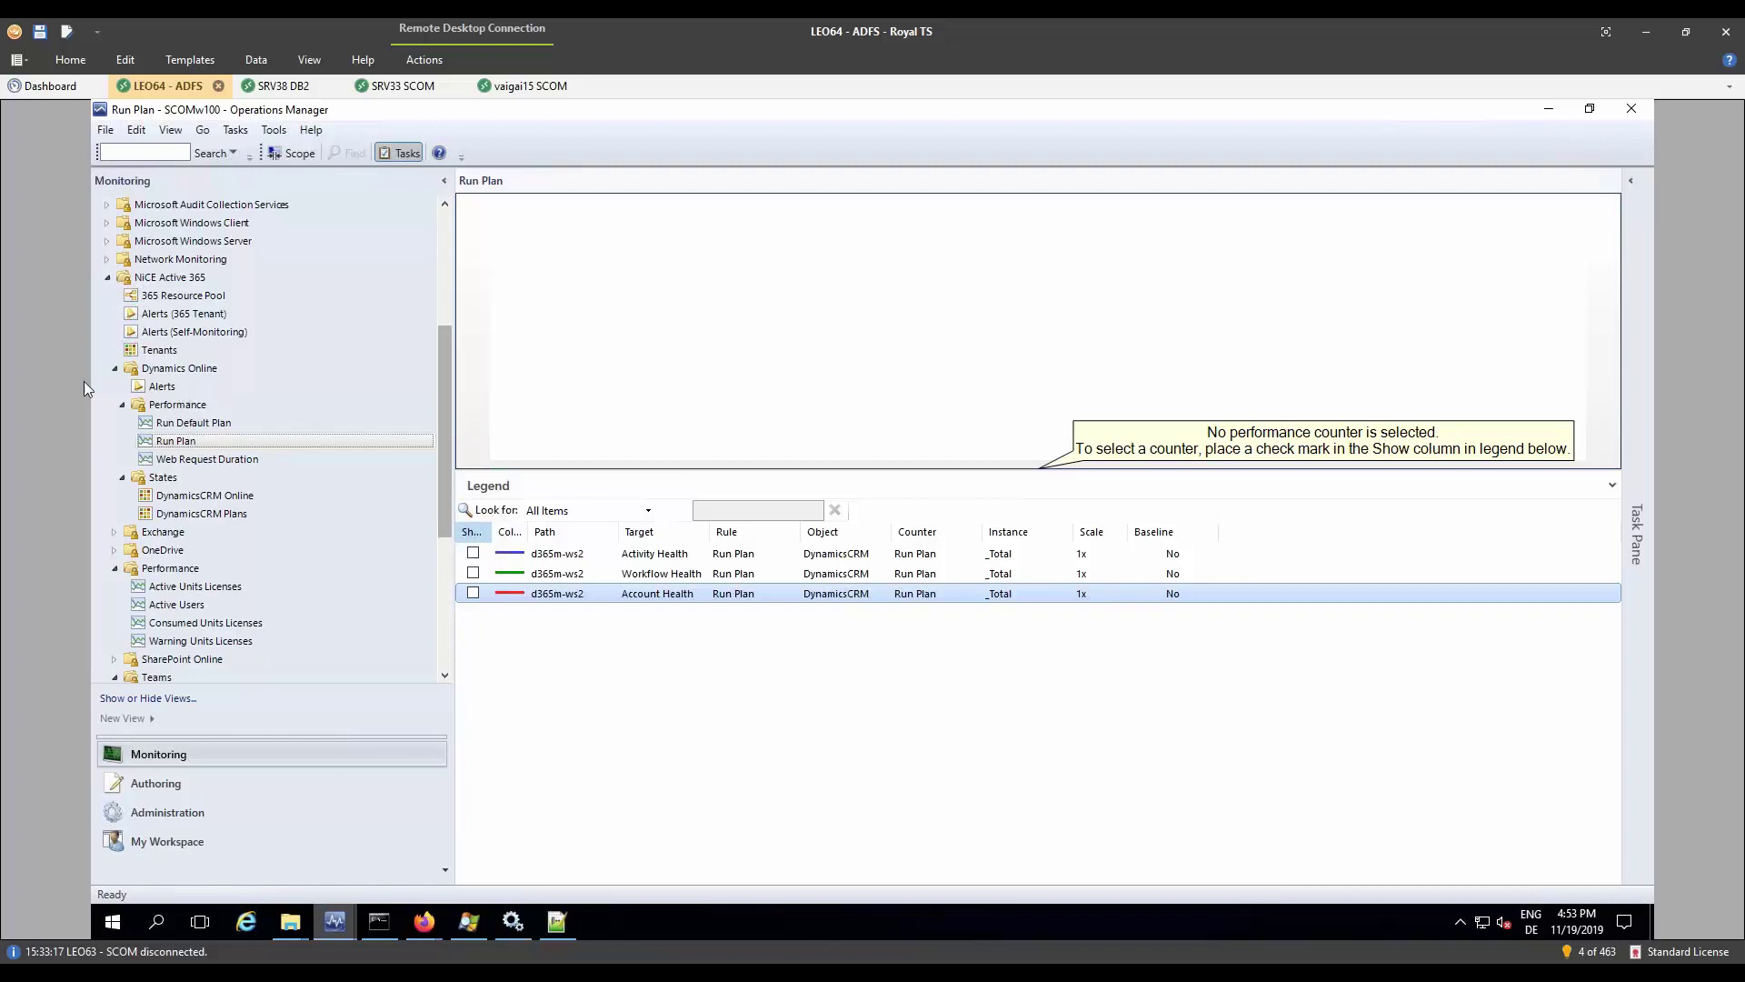
Step: Return to the 365 Resource Pool diagram with its lower pane collapsed, and examine the Dynamics CRM Online and Exchange branches
click(156, 296)
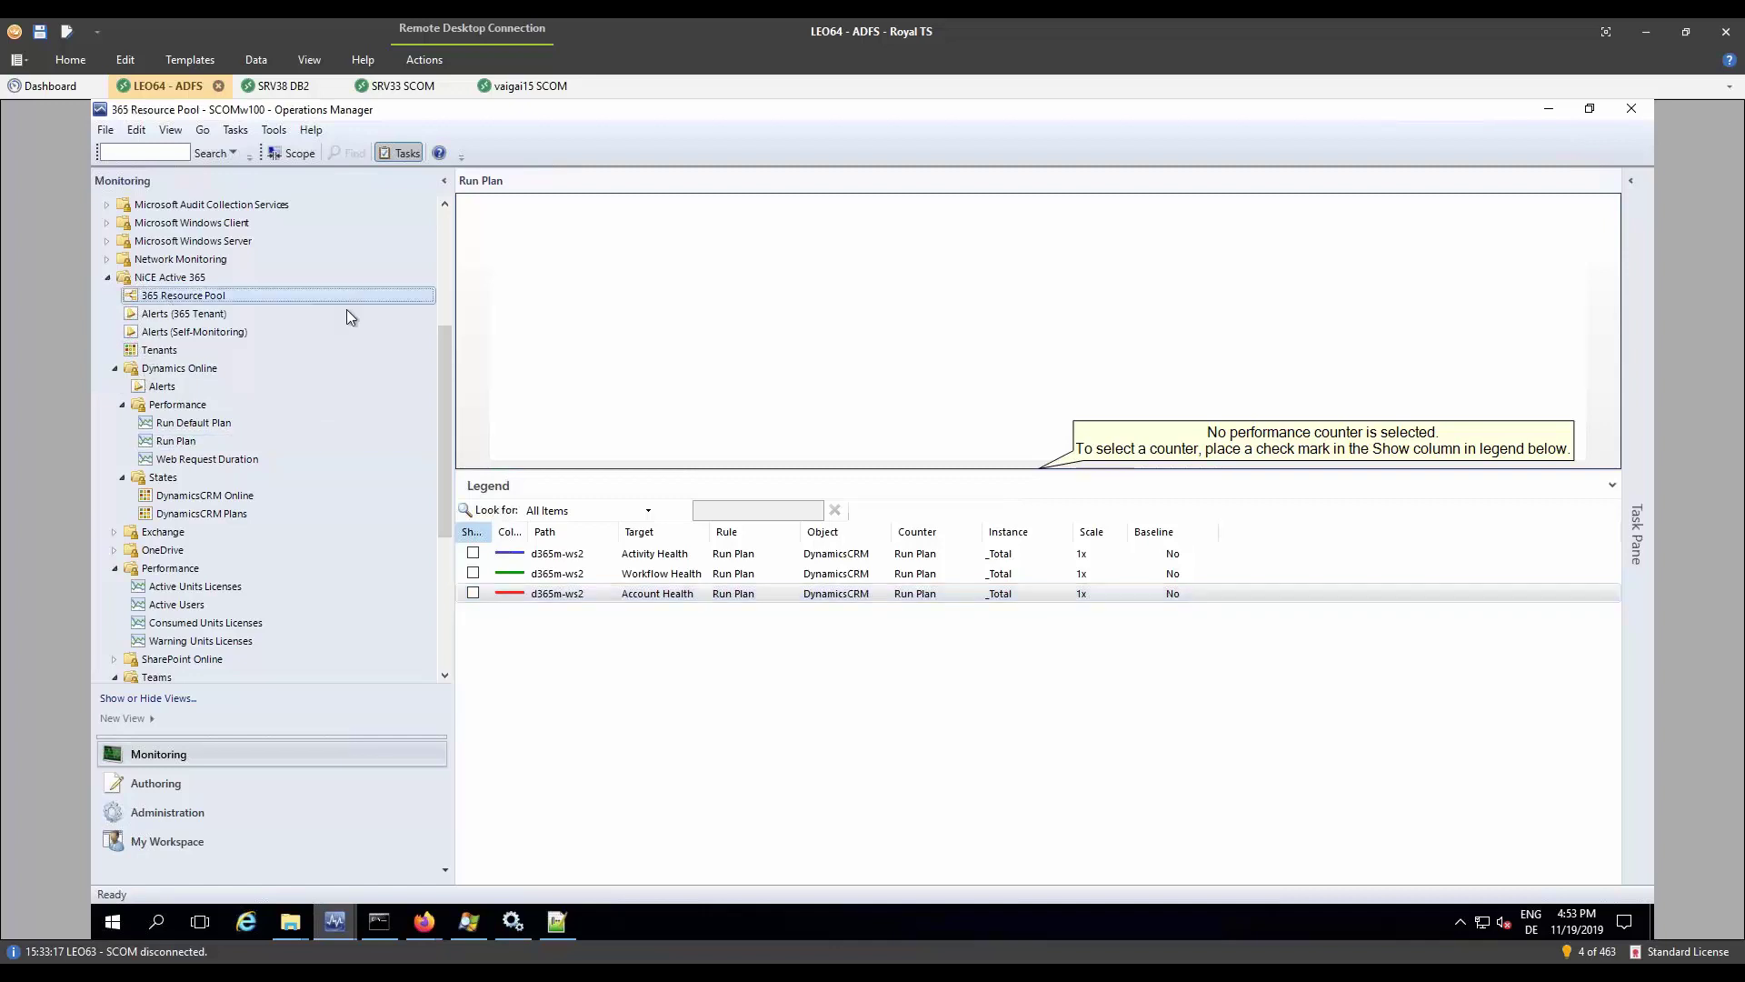
click(1613, 485)
drag(1610, 258, 1608, 543)
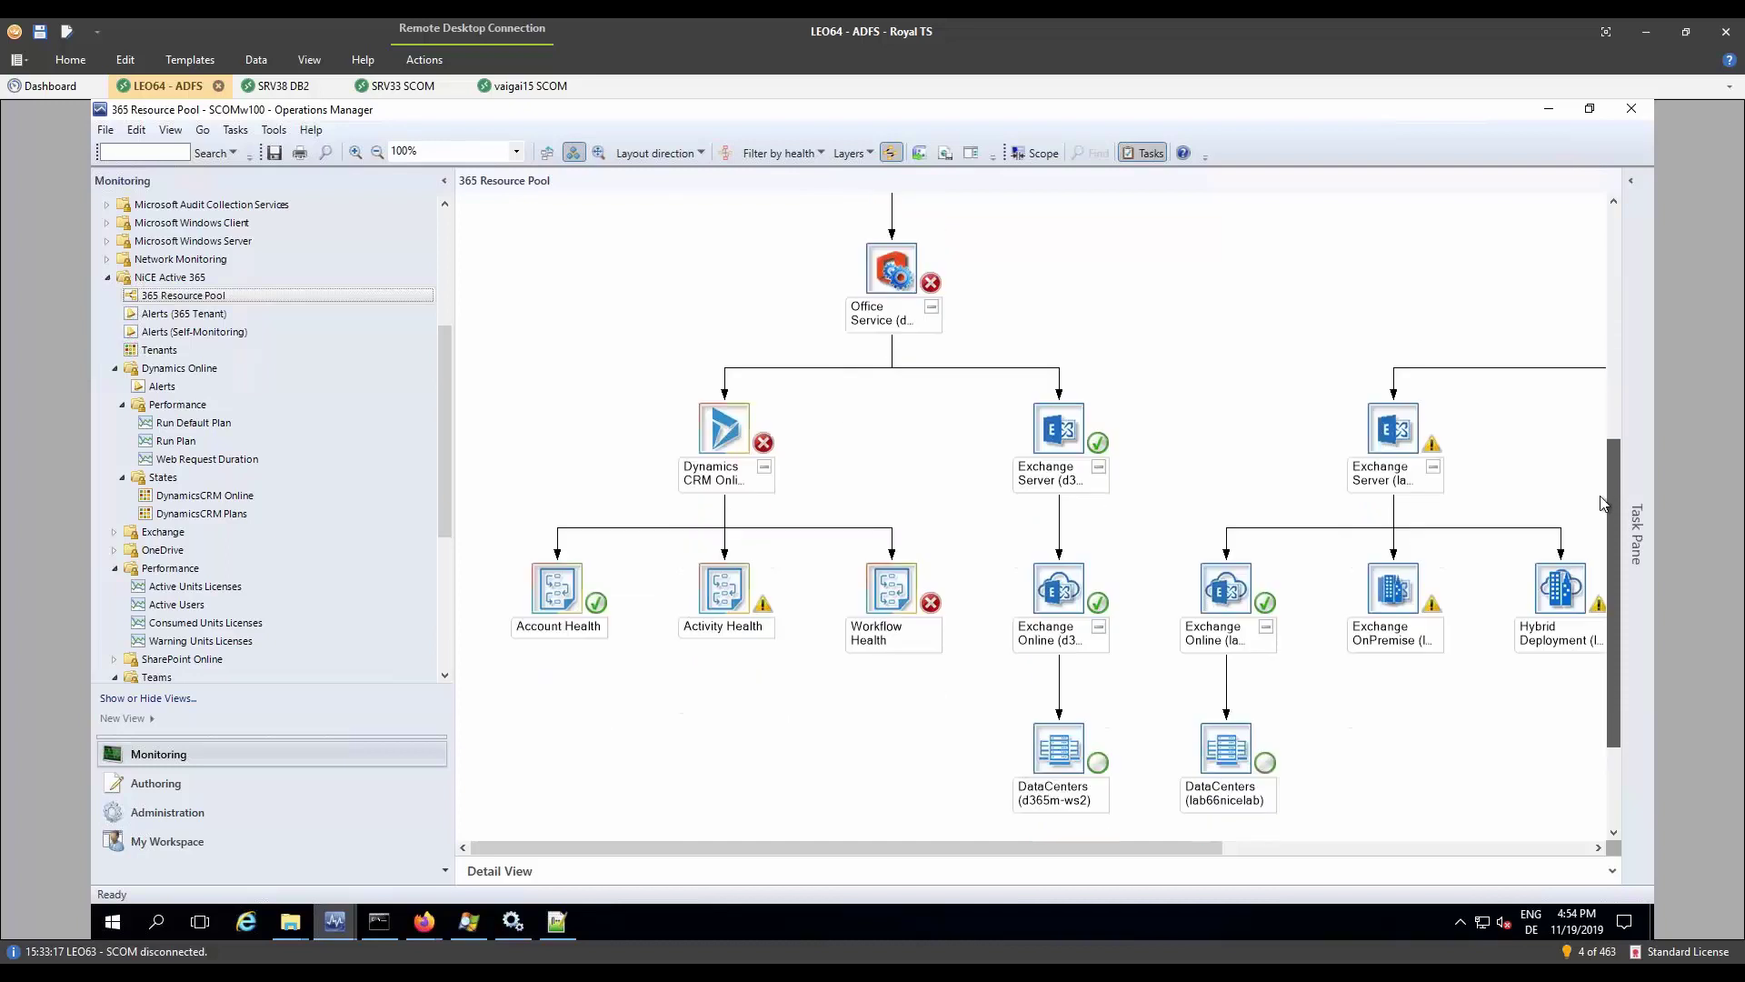
drag(1201, 857, 1583, 852)
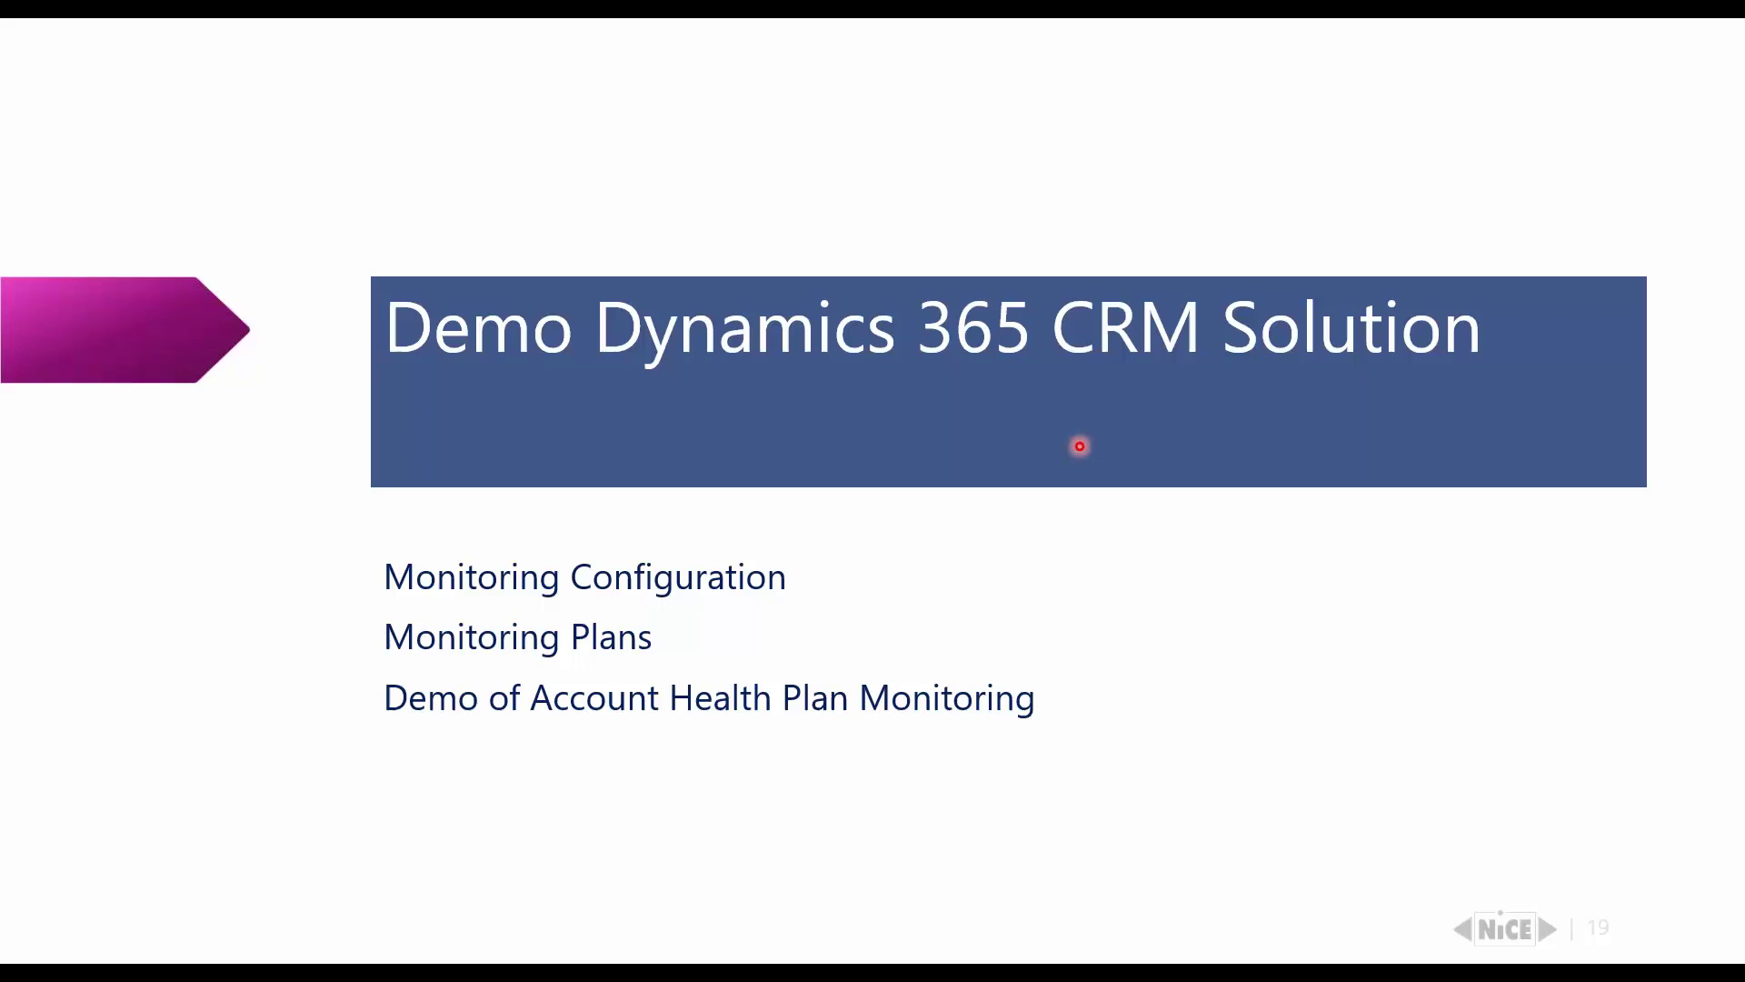
key(Right)
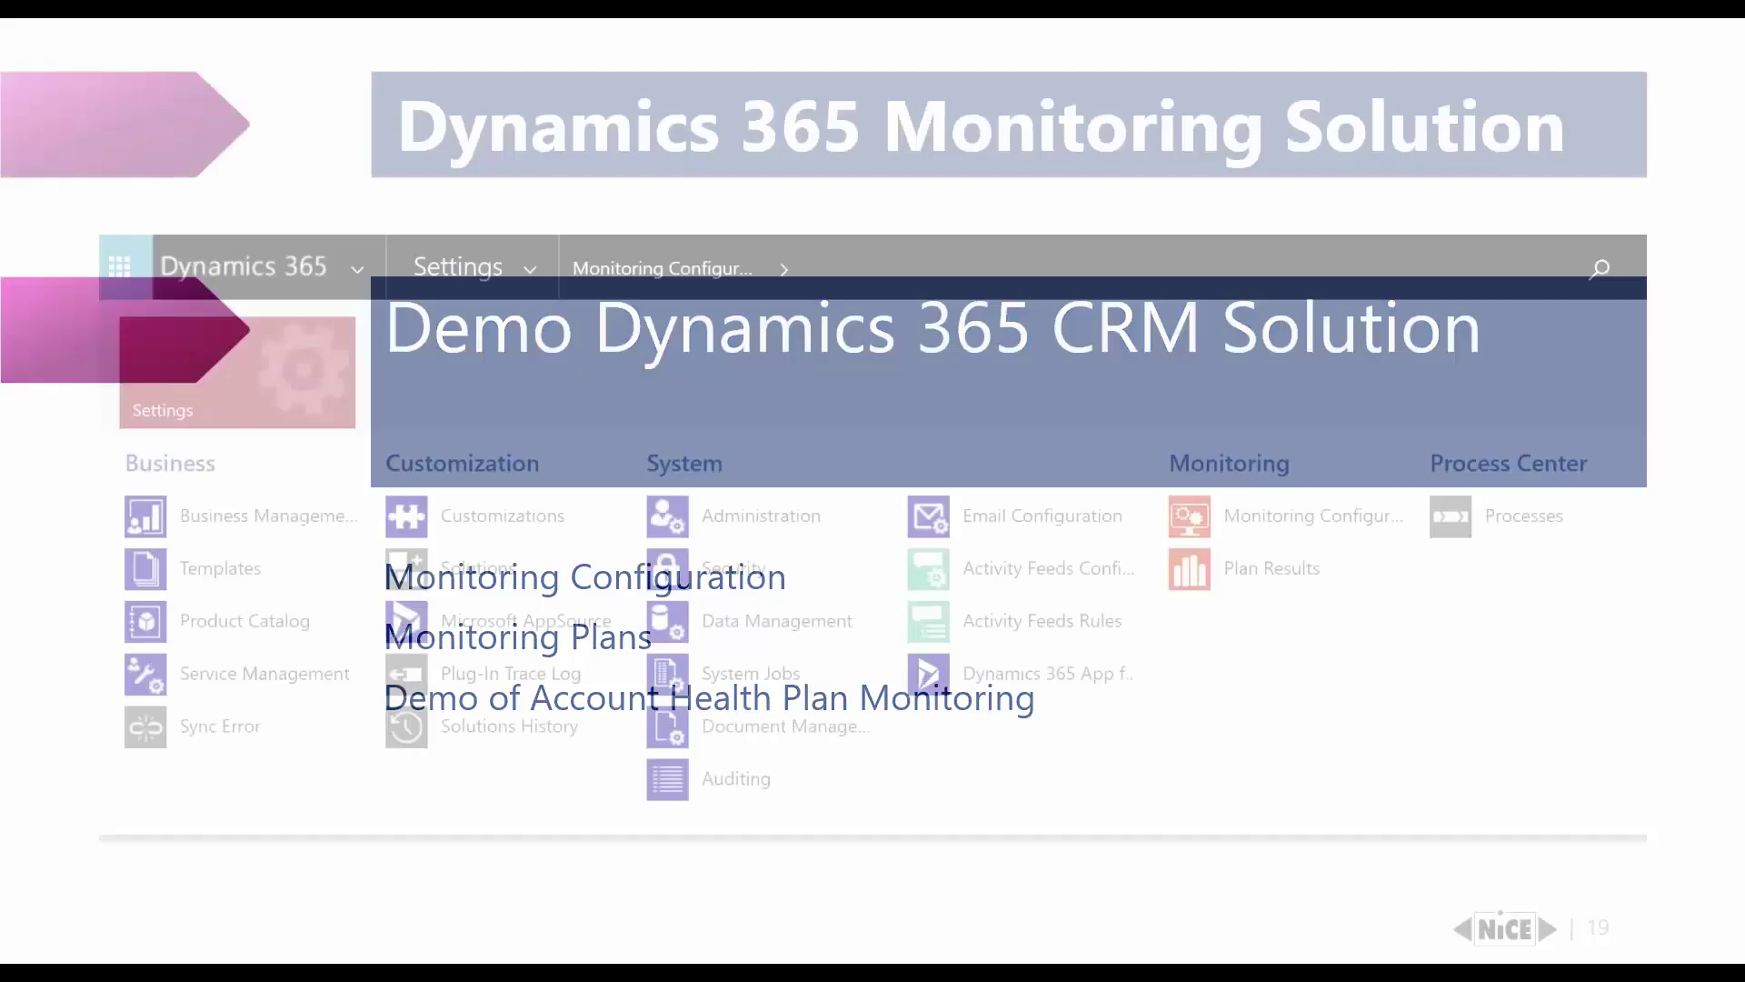
key(Right)
key(Right)
key(Right)
key(Right)
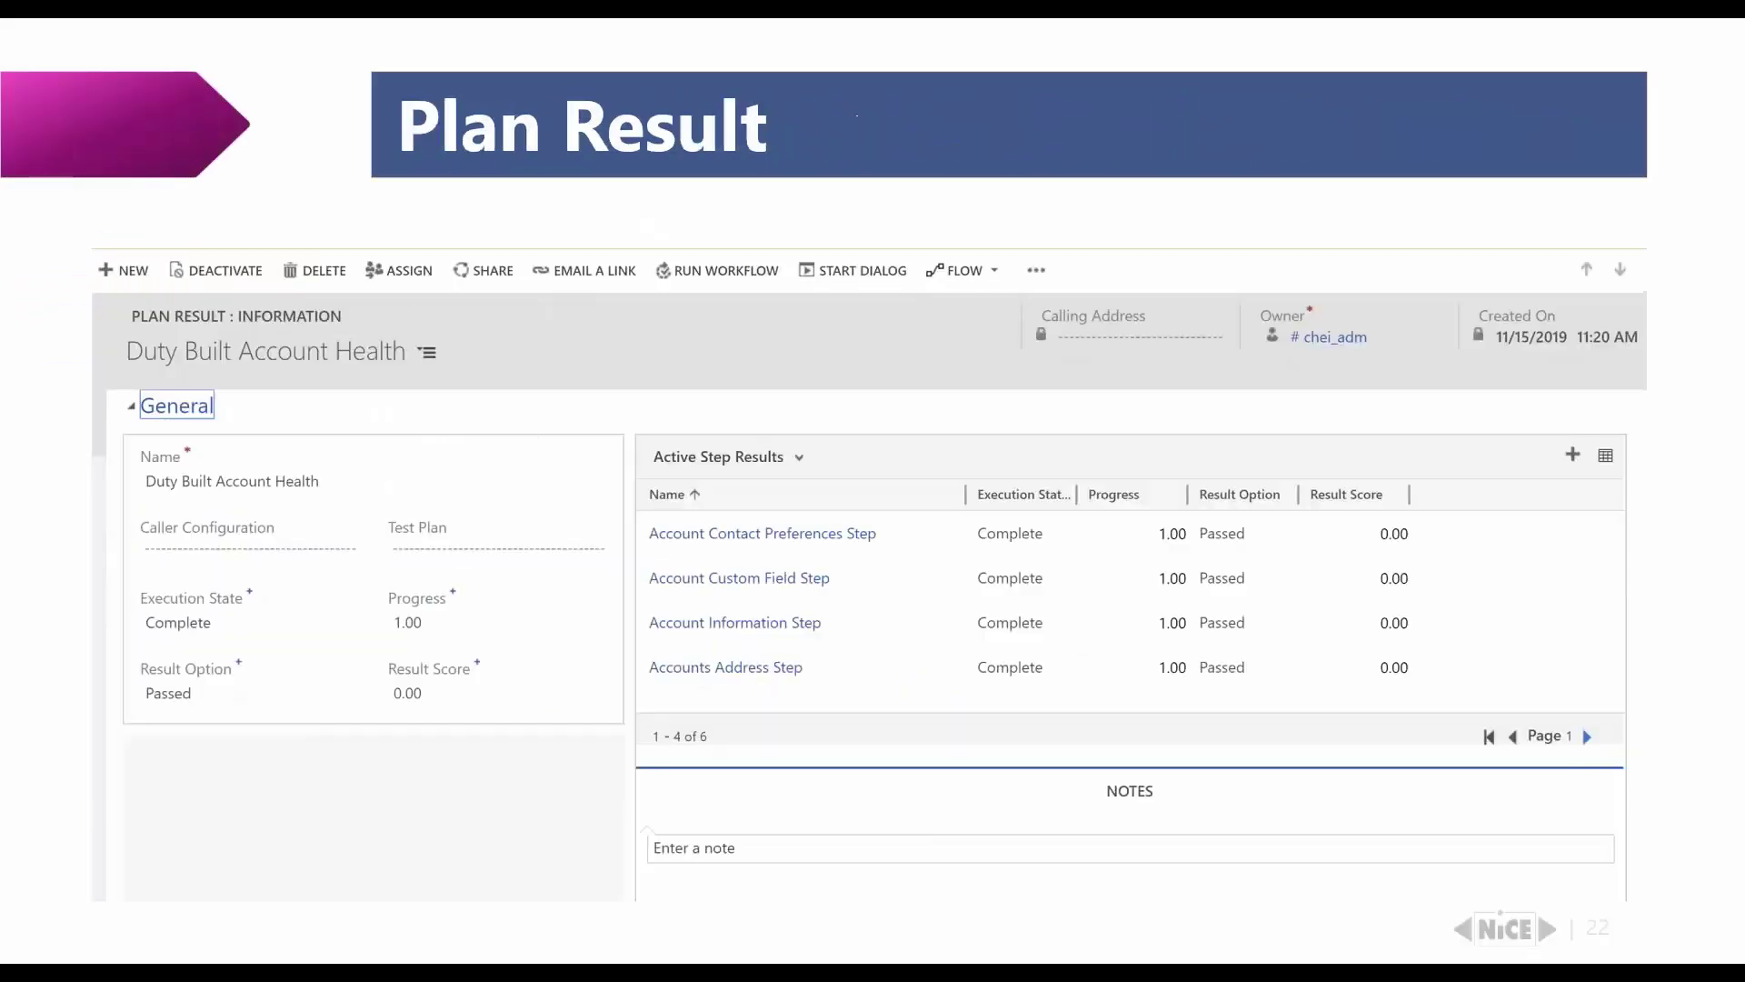
key(Right)
key(Right)
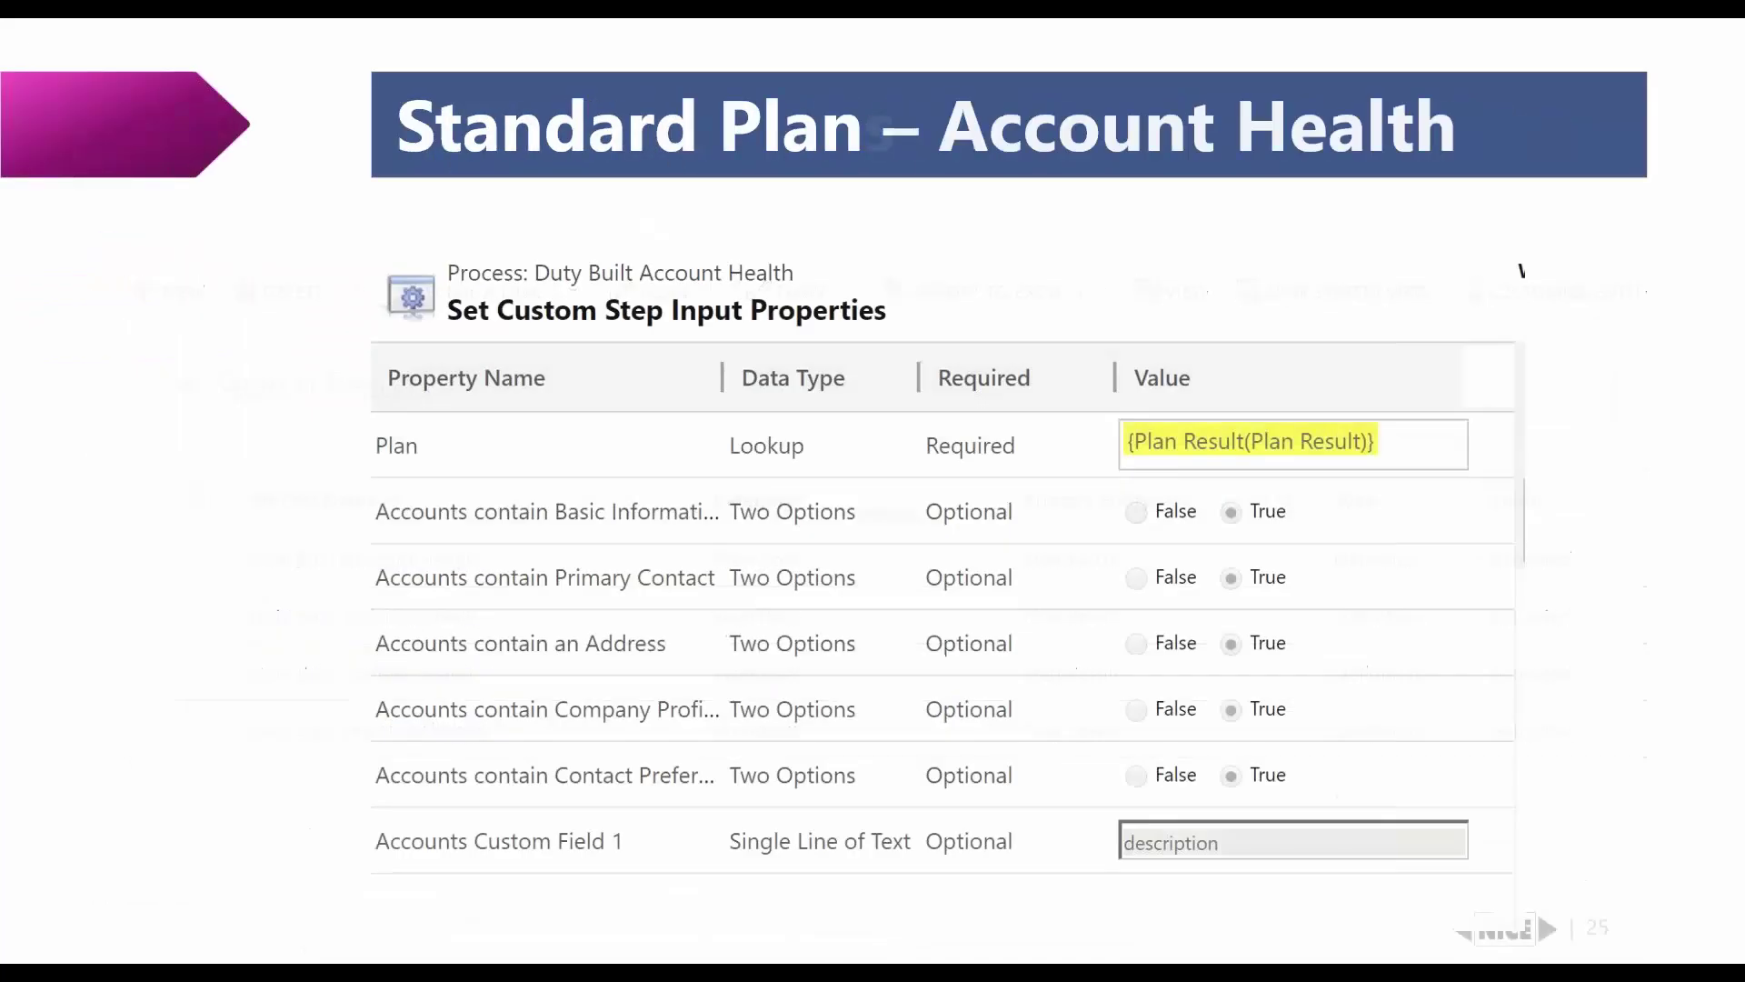